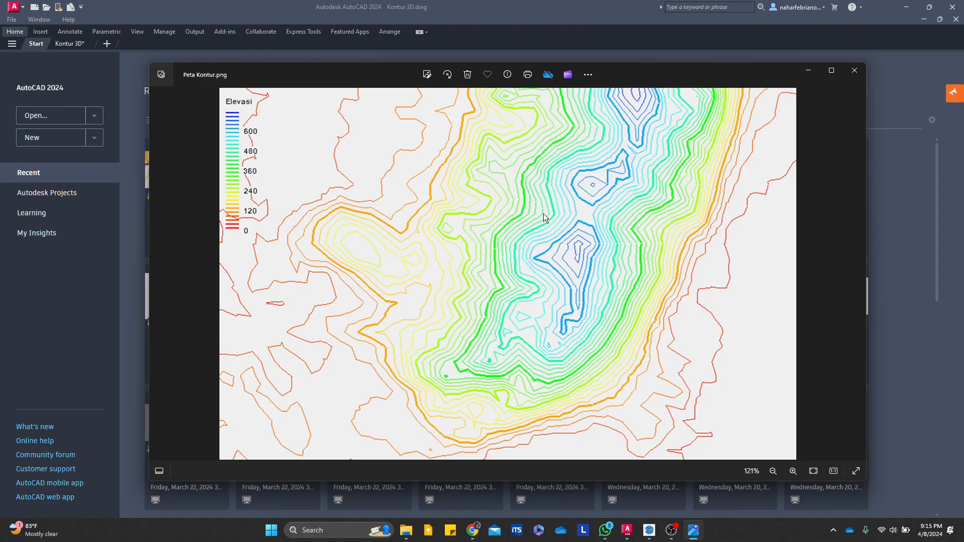
# Leave the contour map image viewer for AutoCAD and start a new blank drawing
pyautogui.moveTo(622, 73); pyautogui.dragTo(587, 57)
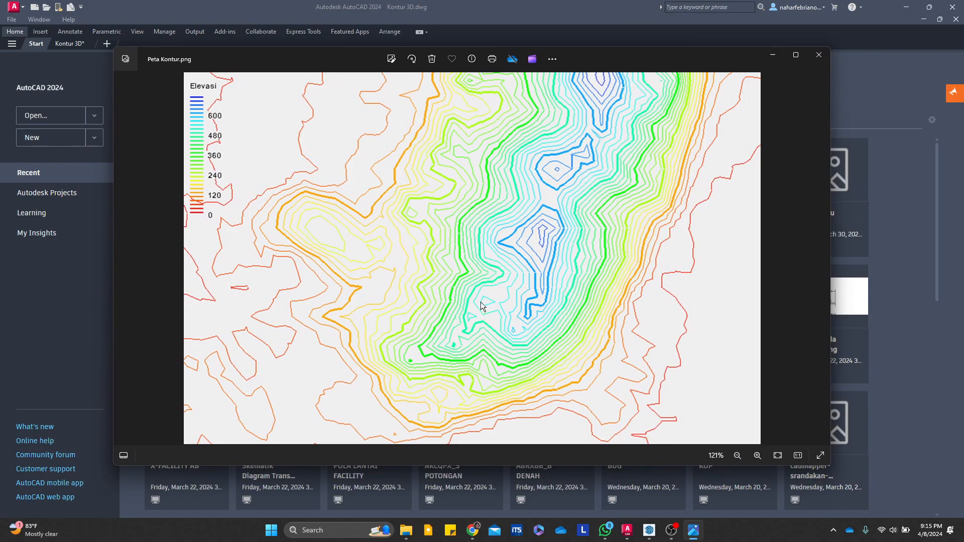
pyautogui.moveTo(381, 63)
pyautogui.mouseDown()
pyautogui.moveTo(357, 56)
pyautogui.moveTo(375, 62)
pyautogui.moveTo(366, 72)
pyautogui.mouseUp()
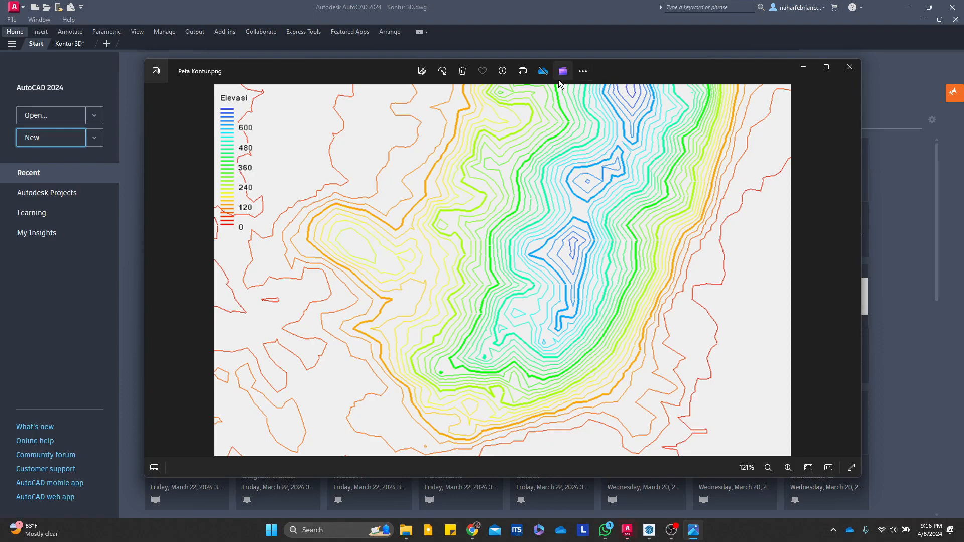
pyautogui.click(504, 47)
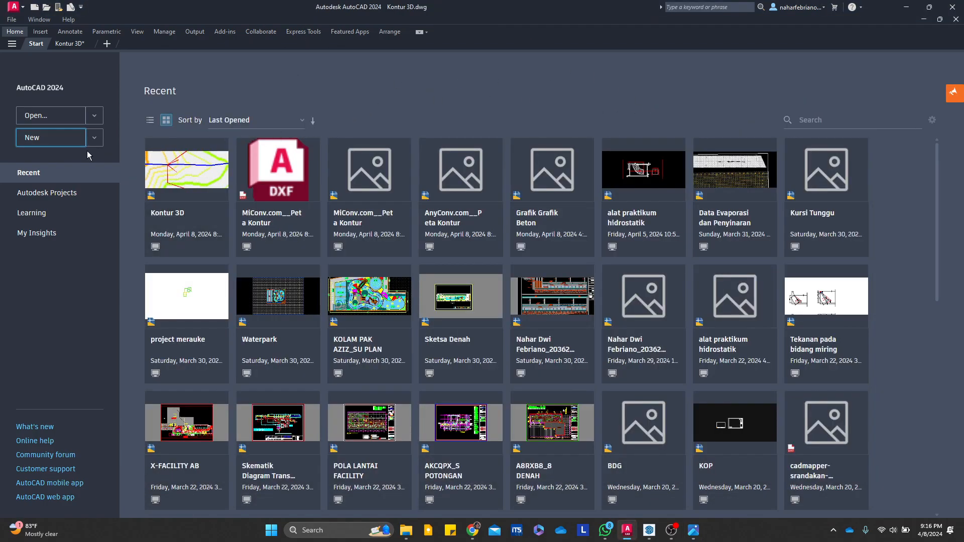
pyautogui.click(74, 144)
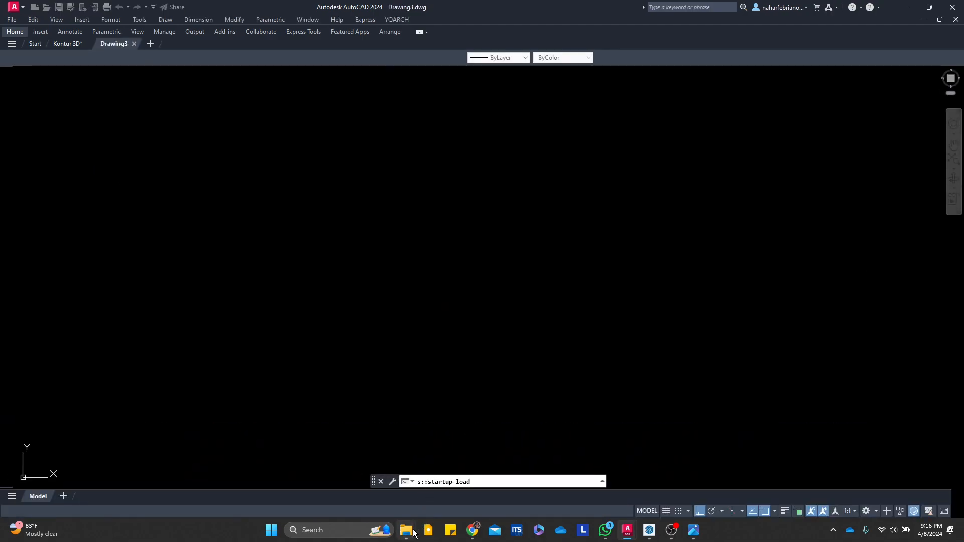
# Insert Peta Kontur.png from the Tugas Curah Hujan 2 folder into the drawing with scale factor 1 and rotation angle 0
pyautogui.moveTo(413, 532)
pyautogui.click(385, 466)
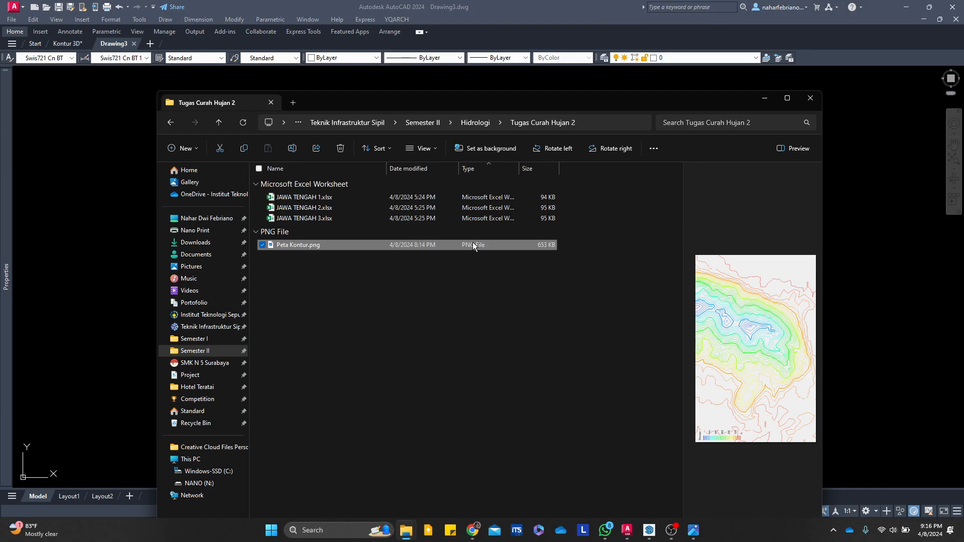
pyautogui.moveTo(371, 104); pyautogui.dragTo(603, 75)
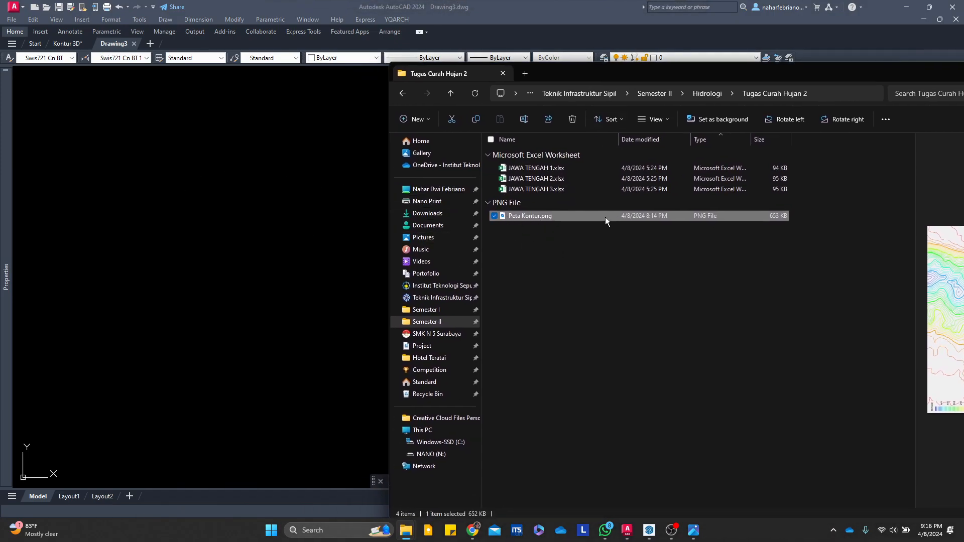
pyautogui.moveTo(221, 289); pyautogui.dragTo(221, 289)
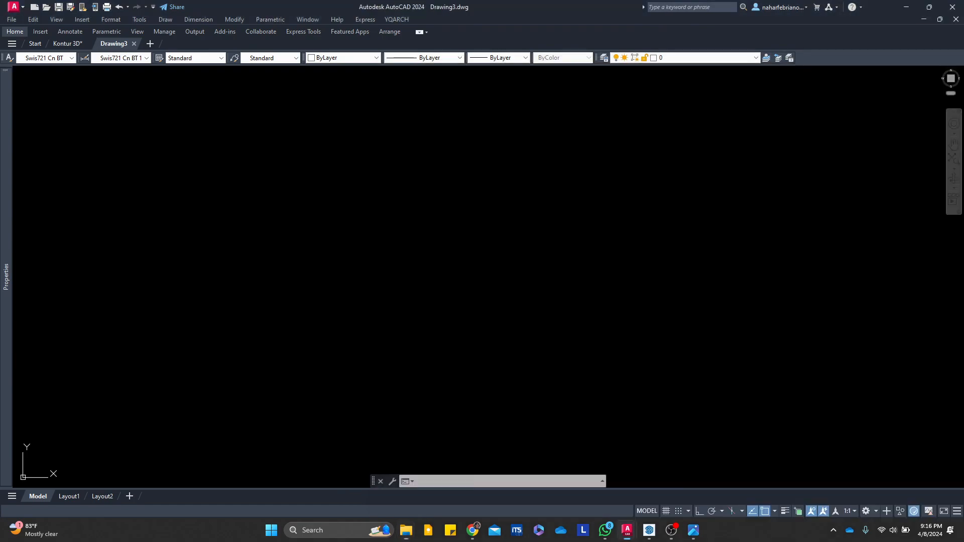
pyautogui.click(253, 307)
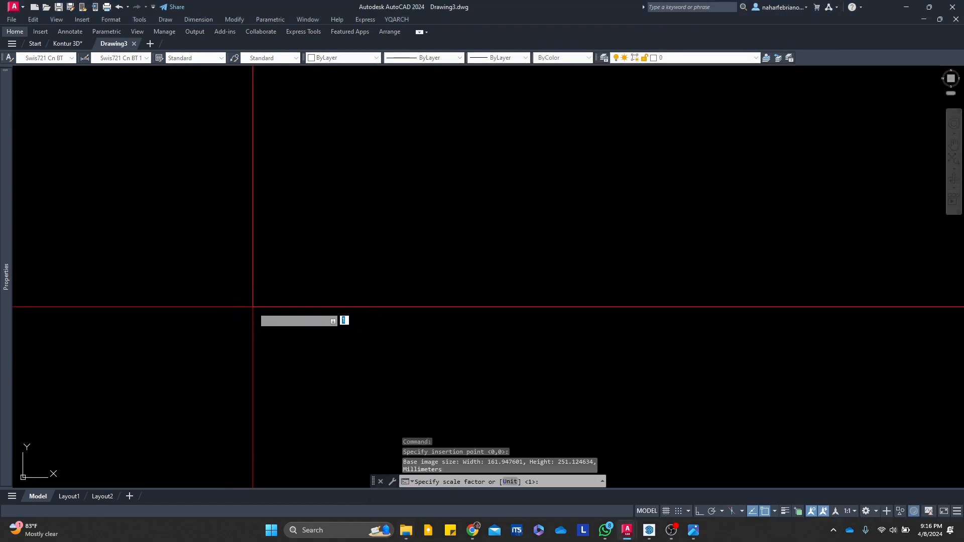
pyautogui.press('Return')
pyautogui.press('Return')
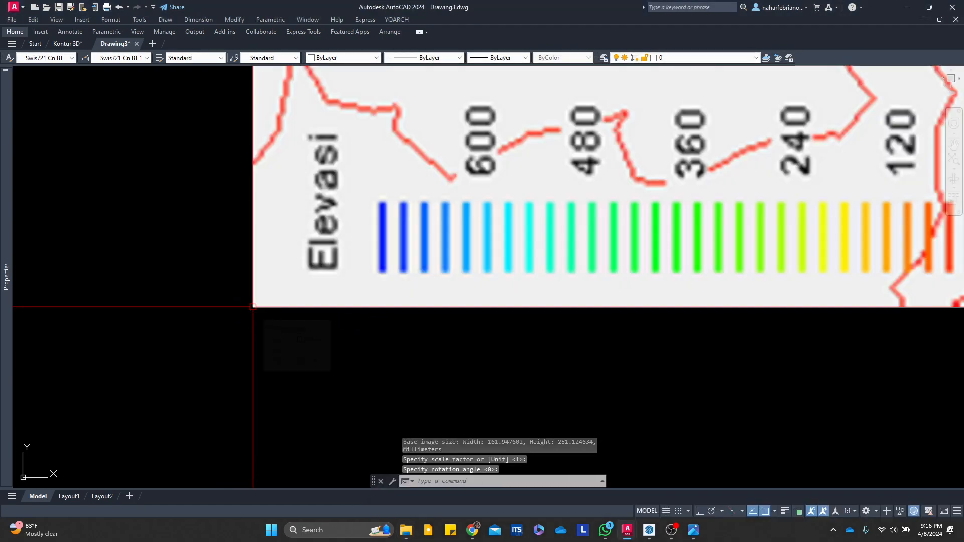
# Rotate the contour map image 90° clockwise with ortho on so its Elevasi legend reads upright
pyautogui.scroll(-8, 310, 296)
pyautogui.moveTo(371, 291); pyautogui.dragTo(431, 289, button='middle')
pyautogui.click(515, 300)
pyautogui.click(331, 213)
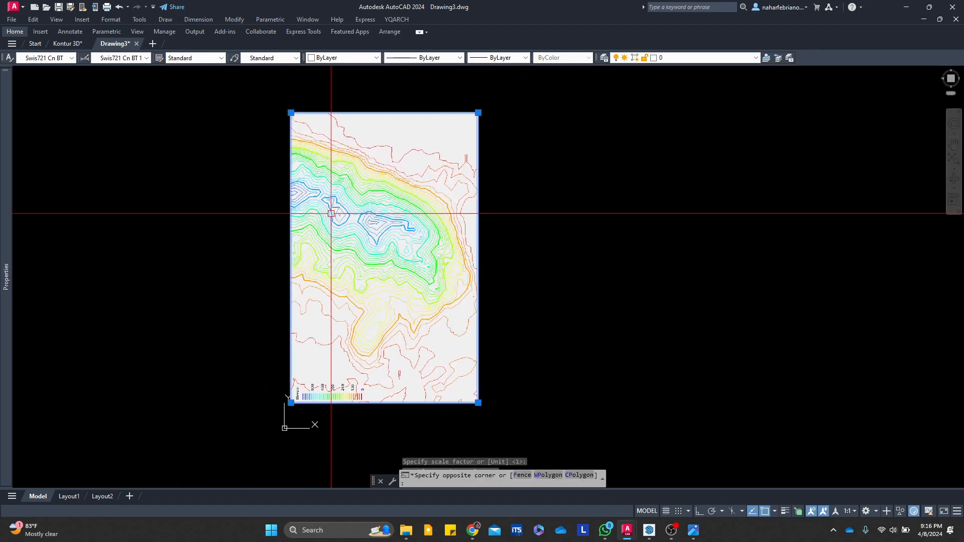
pyautogui.write('ro')
pyautogui.press('Return')
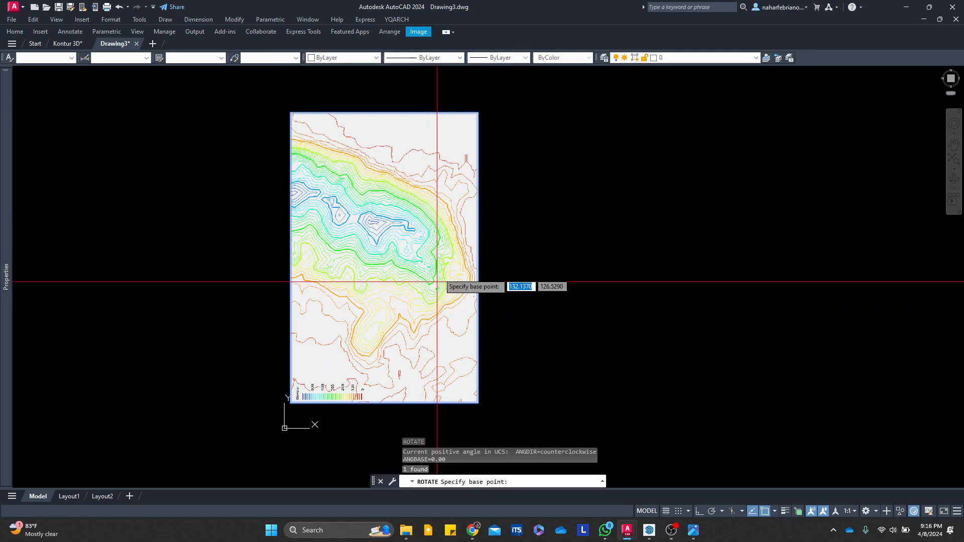
pyautogui.click(447, 260)
pyautogui.press('F8')
pyautogui.click(495, 400)
# Move the rotated contour map image straight down in the drawing
pyautogui.click(517, 312)
pyautogui.click(497, 228)
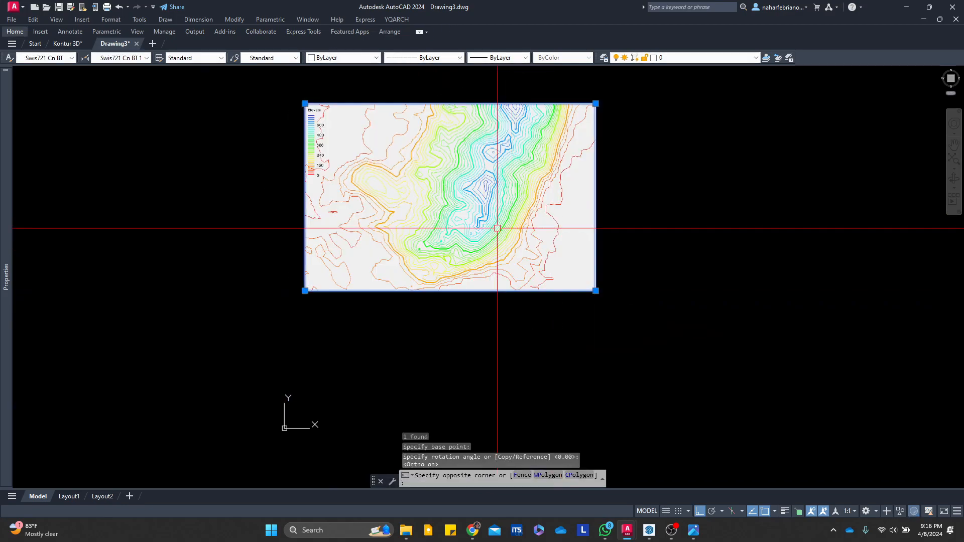
pyautogui.moveTo(570, 311); pyautogui.dragTo(465, 294, button='middle')
pyautogui.write('m')
pyautogui.press('Return')
pyautogui.click(596, 264)
pyautogui.click(649, 368)
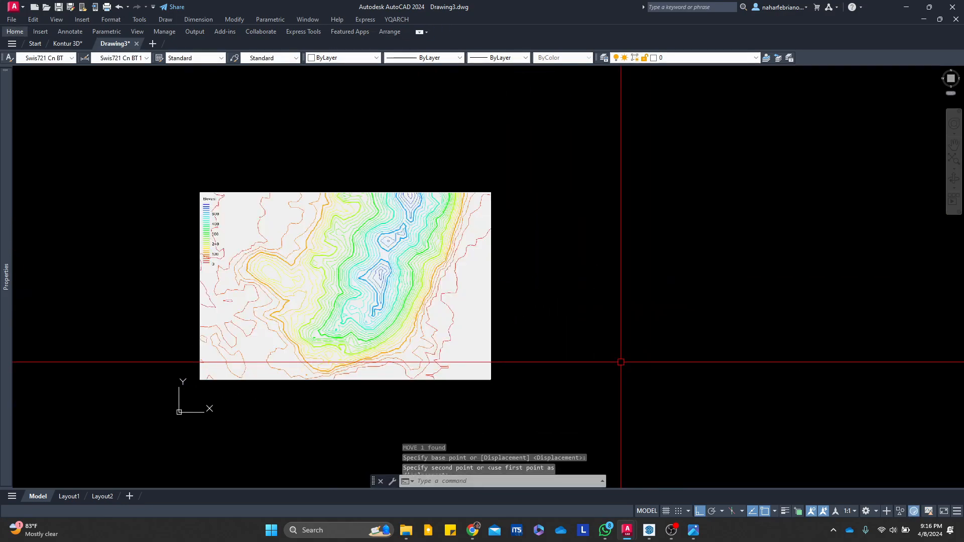
# Examine the contour lines and the Elevasi colour legend across the inserted map image
pyautogui.scroll(6, 333, 243)
pyautogui.scroll(-2, 457, 271)
pyautogui.scroll(-2, 455, 286)
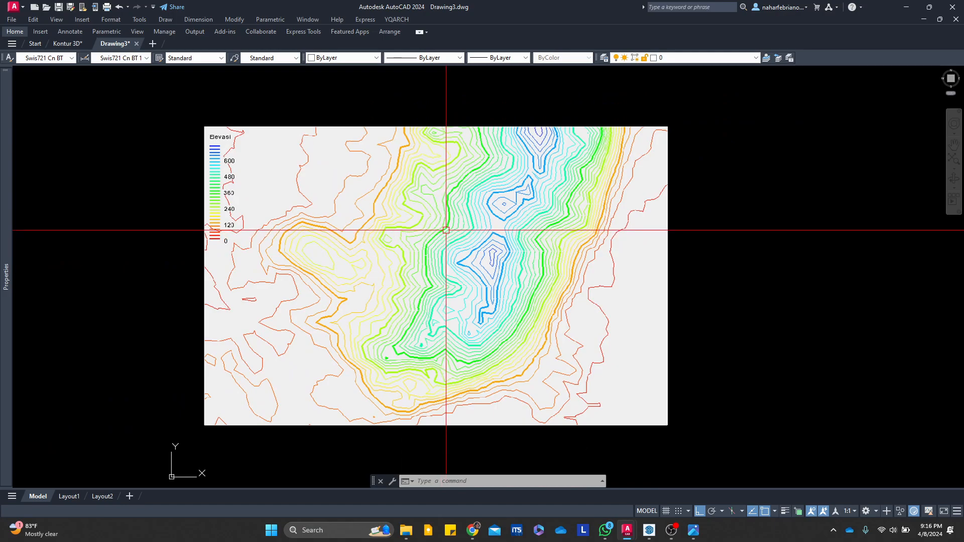
pyautogui.scroll(2, 439, 219)
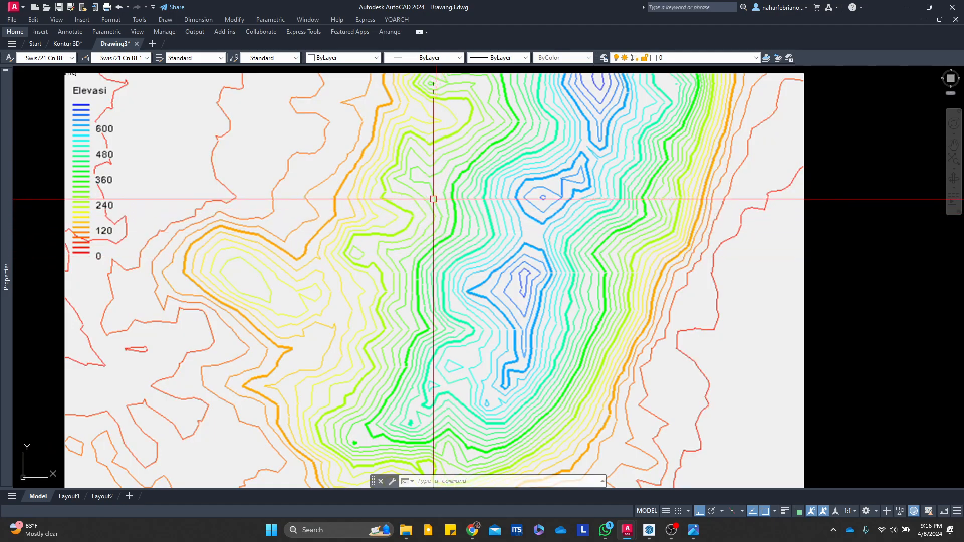
pyautogui.scroll(2, 426, 228)
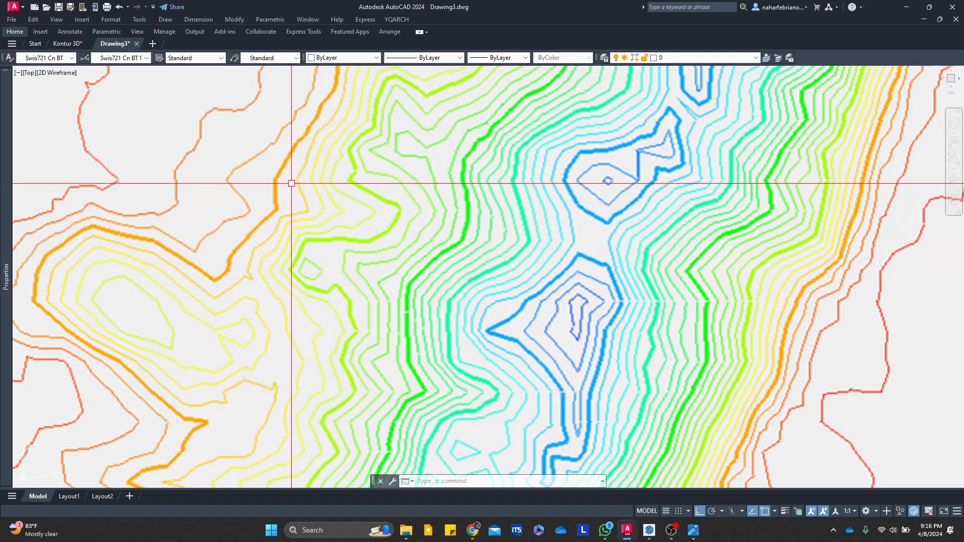
pyautogui.moveTo(326, 205); pyautogui.dragTo(262, 257, button='middle')
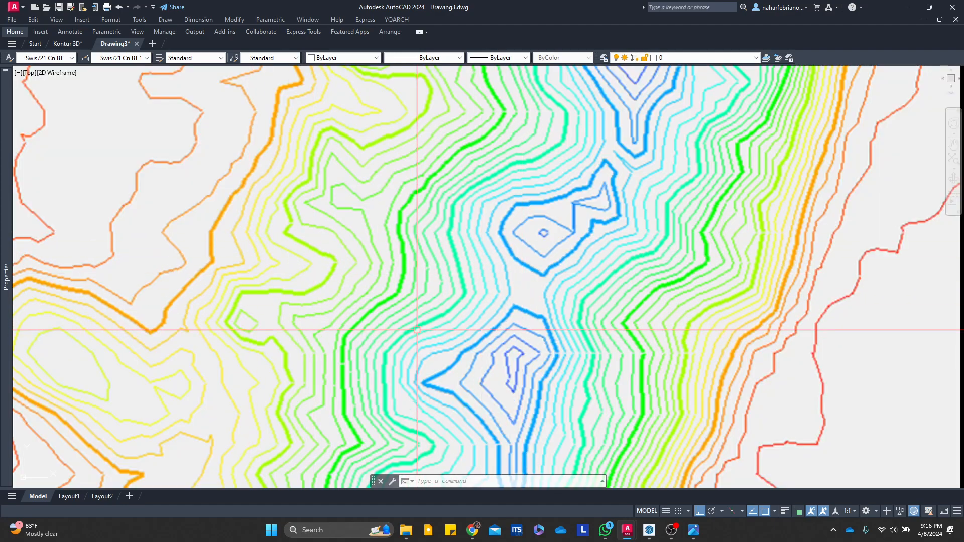
pyautogui.scroll(-3, 349, 192)
pyautogui.moveTo(430, 319)
pyautogui.mouseDown(button='middle')
pyautogui.moveTo(483, 310)
pyautogui.moveTo(514, 327)
pyautogui.moveTo(500, 299)
pyautogui.mouseUp(button='middle')
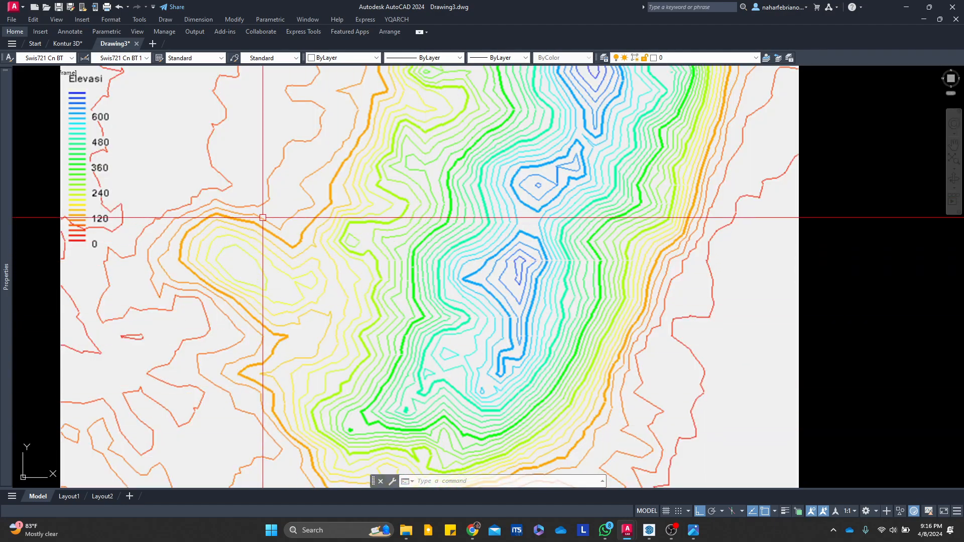
pyautogui.scroll(-5, 381, 269)
pyautogui.scroll(5, 407, 280)
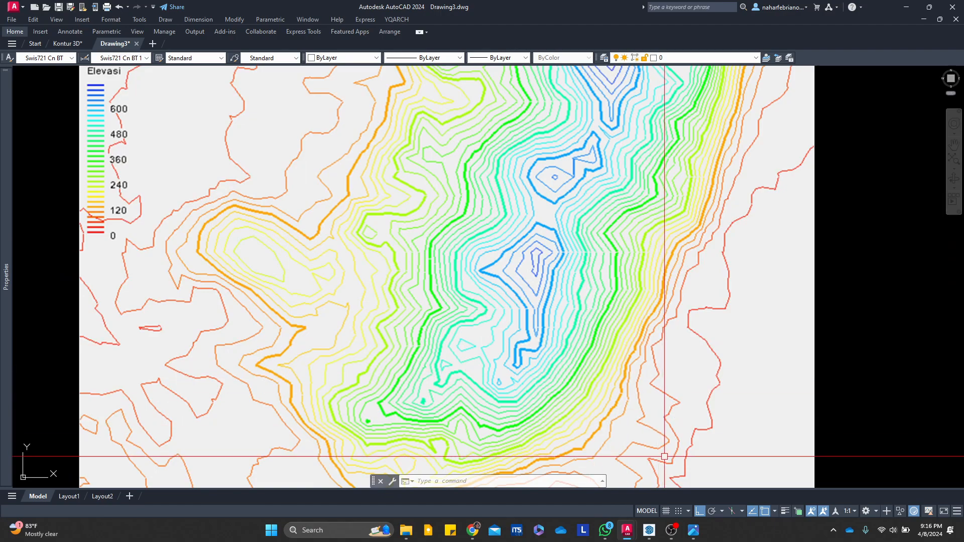
pyautogui.moveTo(522, 228); pyautogui.dragTo(502, 242, button='middle')
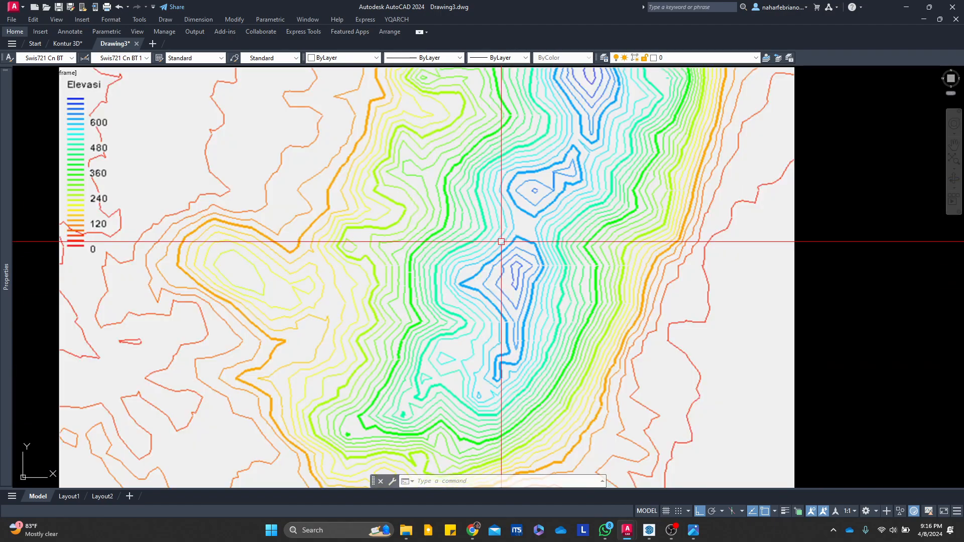
# Open the Kontur 3D drawing and examine the contours traced over the map image
pyautogui.click(62, 44)
pyautogui.scroll(-4, 473, 374)
pyautogui.moveTo(473, 374); pyautogui.dragTo(906, 267, button='middle')
pyautogui.scroll(4, 576, 356)
pyautogui.moveTo(576, 355); pyautogui.dragTo(588, 323, button='middle')
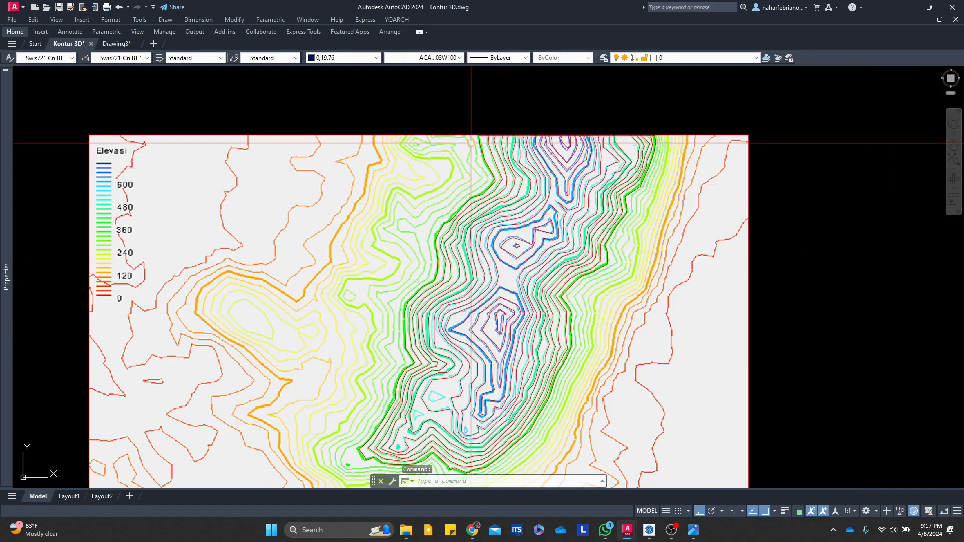
pyautogui.moveTo(475, 350); pyautogui.dragTo(440, 297, button='middle')
# Switch to SketchUp and view the whole 3D contour model from directly above
pyautogui.click(649, 530)
pyautogui.scroll(-2, 401, 203)
pyautogui.moveTo(402, 203)
pyautogui.mouseDown(button='middle')
pyautogui.moveTo(291, 174)
pyautogui.moveTo(241, 125)
pyautogui.moveTo(367, 281)
pyautogui.mouseUp(button='middle')
pyautogui.scroll(1, 467, 237)
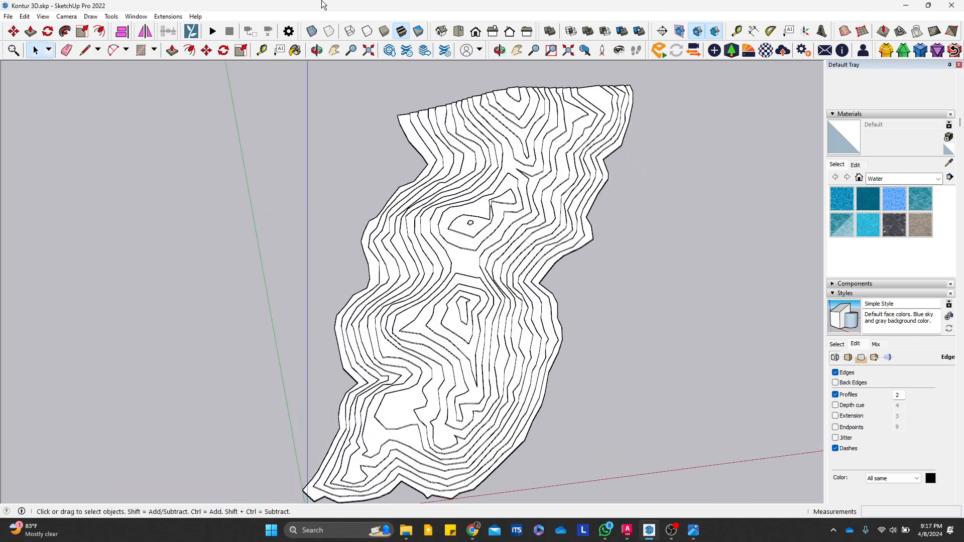
pyautogui.click(464, 48)
pyautogui.click(67, 16)
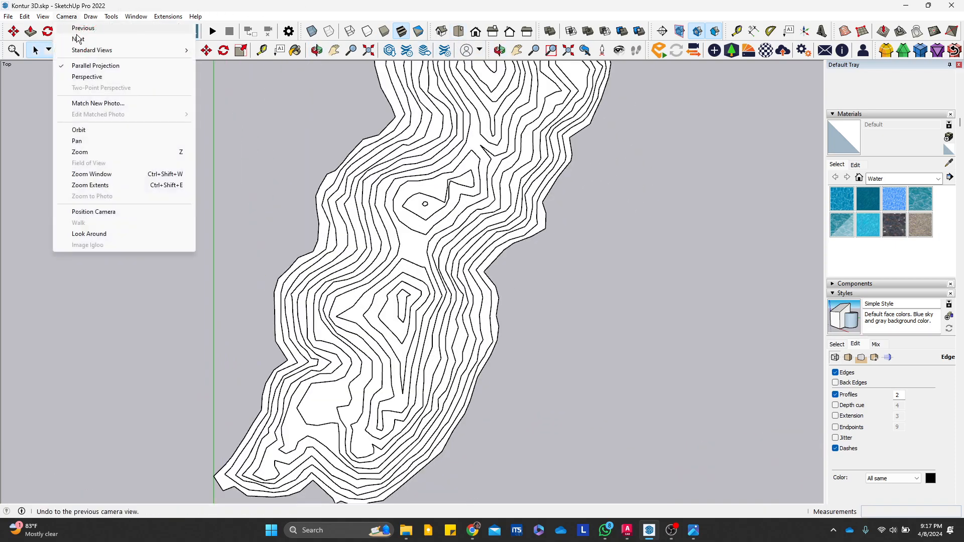
pyautogui.click(545, 227)
pyautogui.scroll(-2, 603, 191)
pyautogui.click(517, 50)
pyautogui.scroll(2, 578, 232)
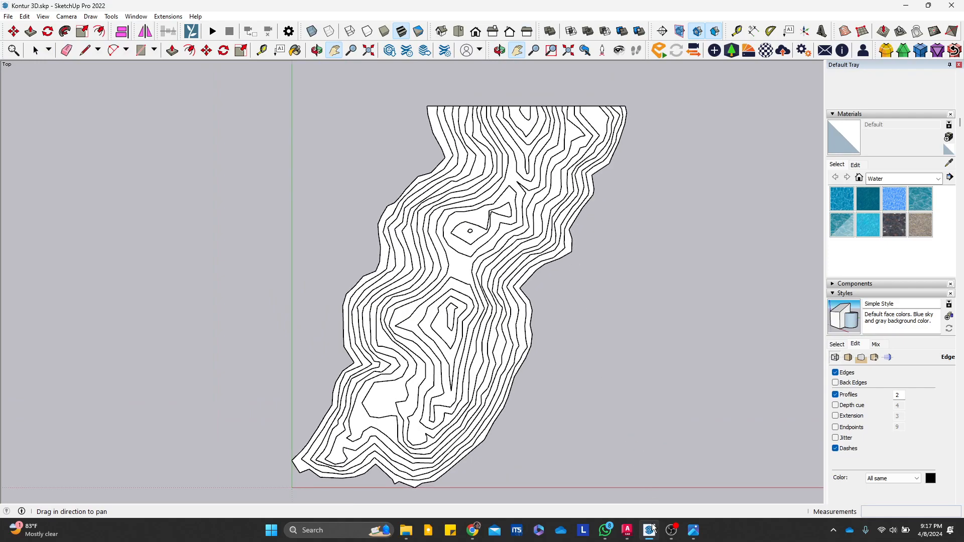
# Switch back to AutoCAD and compare the untraced map in Drawing3 with the traced Kontur 3D drawing
pyautogui.click(627, 528)
pyautogui.click(678, 487)
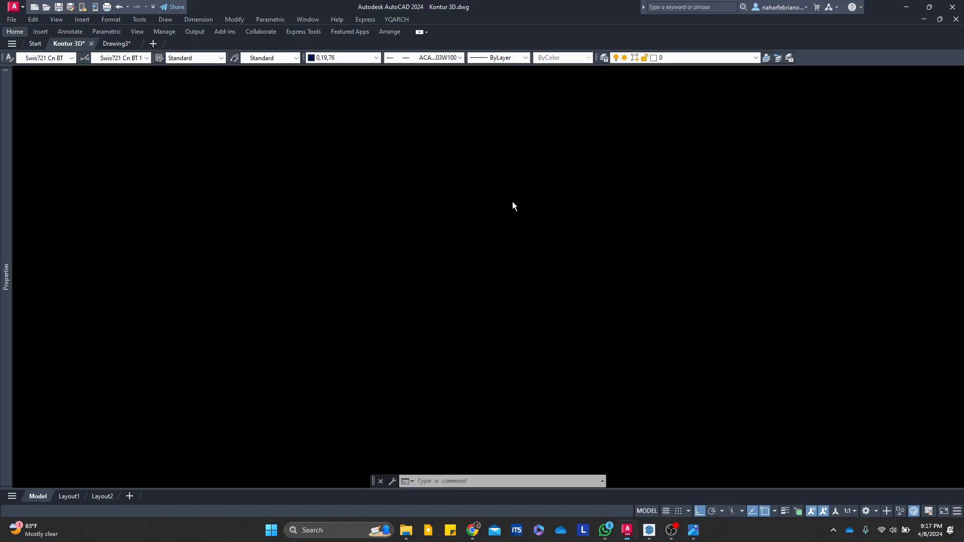
pyautogui.moveTo(534, 198); pyautogui.dragTo(500, 263, button='middle')
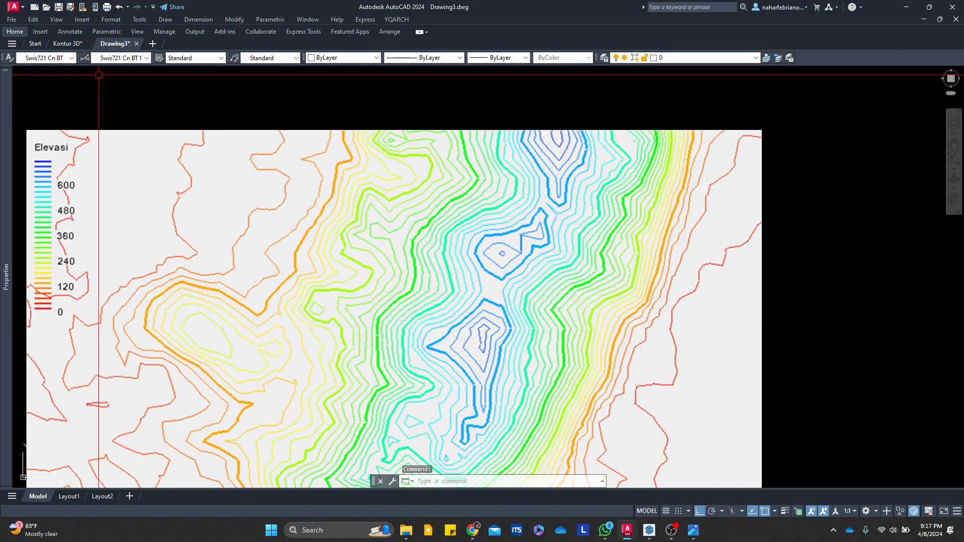
pyautogui.click(61, 44)
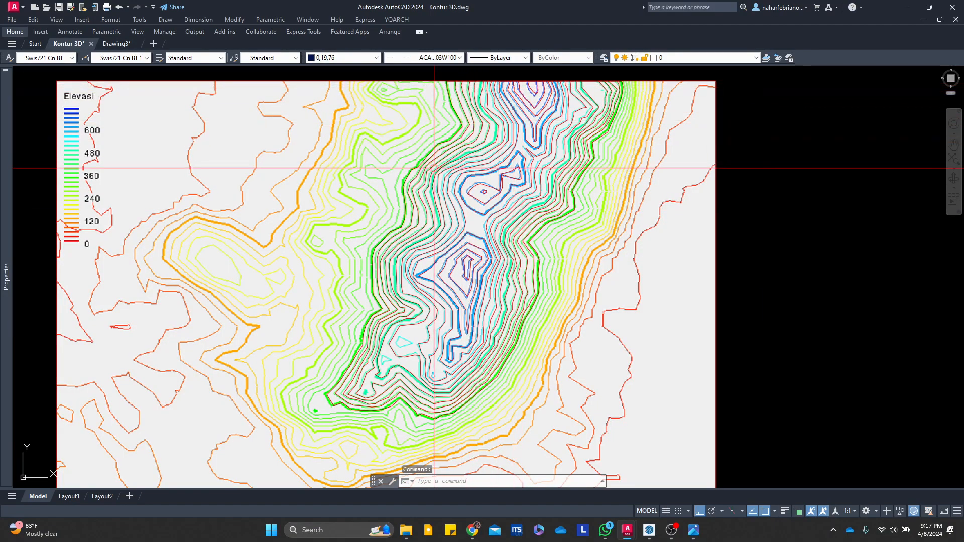
# Return to the SketchUp model and examine its contour outlines up close in the top view
pyautogui.click(649, 532)
pyautogui.moveTo(470, 160); pyautogui.dragTo(492, 149)
pyautogui.moveTo(544, 224); pyautogui.dragTo(538, 243)
pyautogui.scroll(1, 527, 180)
pyautogui.moveTo(585, 295)
pyautogui.mouseDown()
pyautogui.moveTo(592, 220)
pyautogui.moveTo(581, 286)
pyautogui.mouseUp()
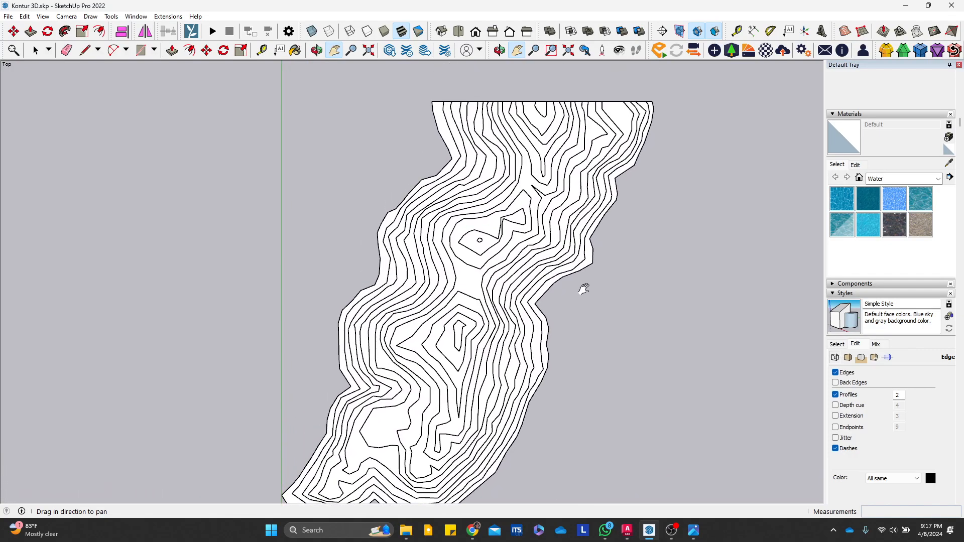
pyautogui.scroll(3, 523, 259)
pyautogui.moveTo(390, 461); pyautogui.dragTo(583, 243)
pyautogui.moveTo(477, 254)
pyautogui.mouseDown()
pyautogui.moveTo(397, 326)
pyautogui.moveTo(307, 386)
pyautogui.moveTo(291, 437)
pyautogui.moveTo(345, 295)
pyautogui.mouseUp()
pyautogui.moveTo(411, 280)
pyautogui.mouseDown()
pyautogui.moveTo(412, 302)
pyautogui.moveTo(460, 351)
pyautogui.moveTo(377, 354)
pyautogui.mouseUp()
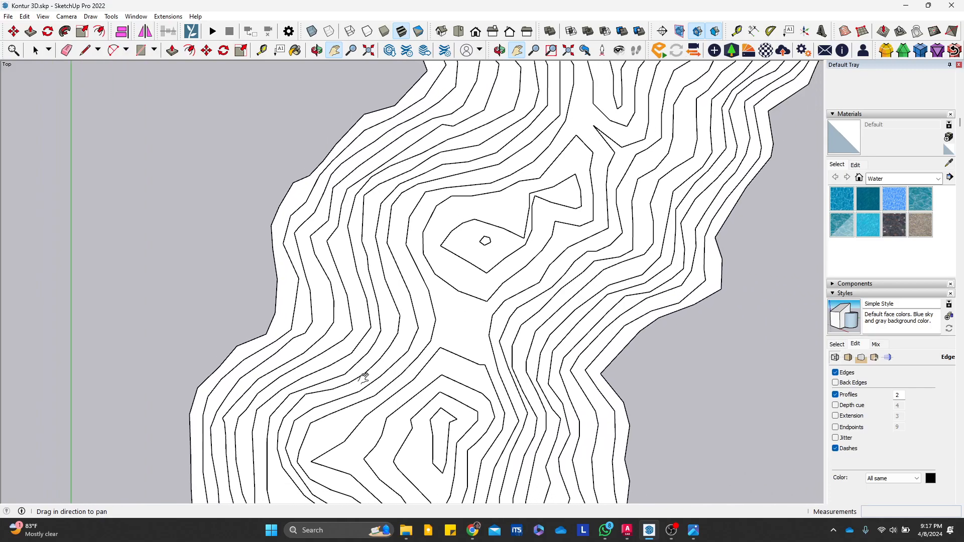
# Show the terrain model in an isometric view with perspective projection and inspect its stepped contour layers up close
pyautogui.click(441, 33)
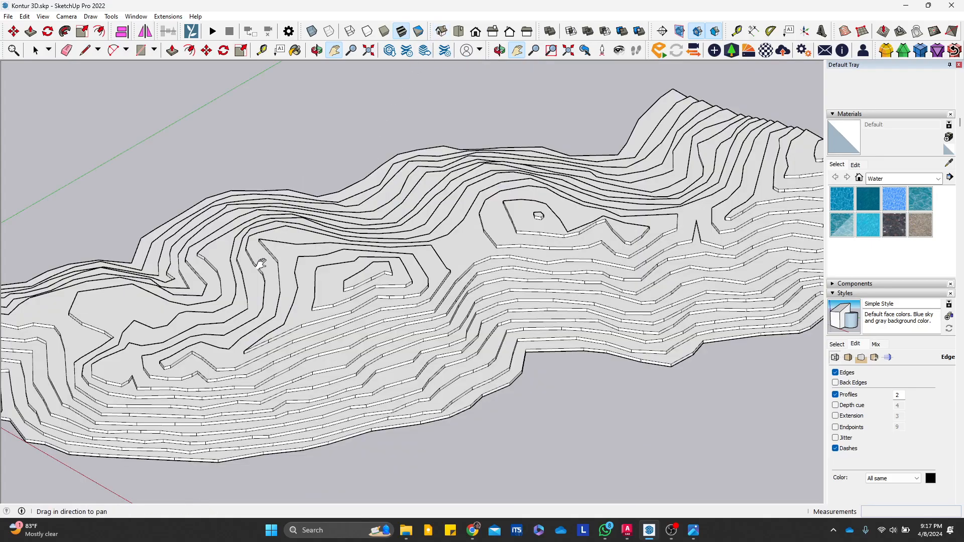
pyautogui.click(63, 16)
pyautogui.click(80, 76)
pyautogui.moveTo(424, 285); pyautogui.dragTo(616, 198, button='middle')
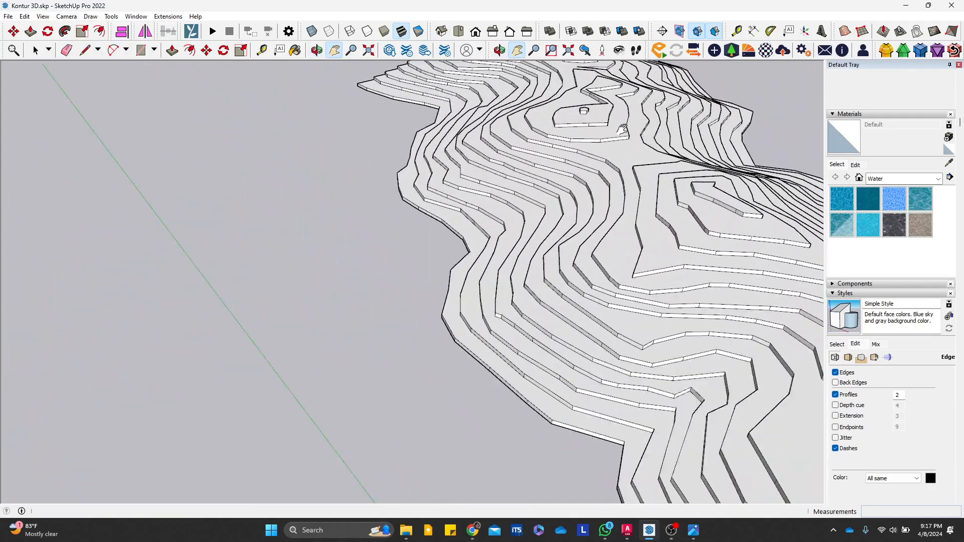
pyautogui.scroll(5, 614, 198)
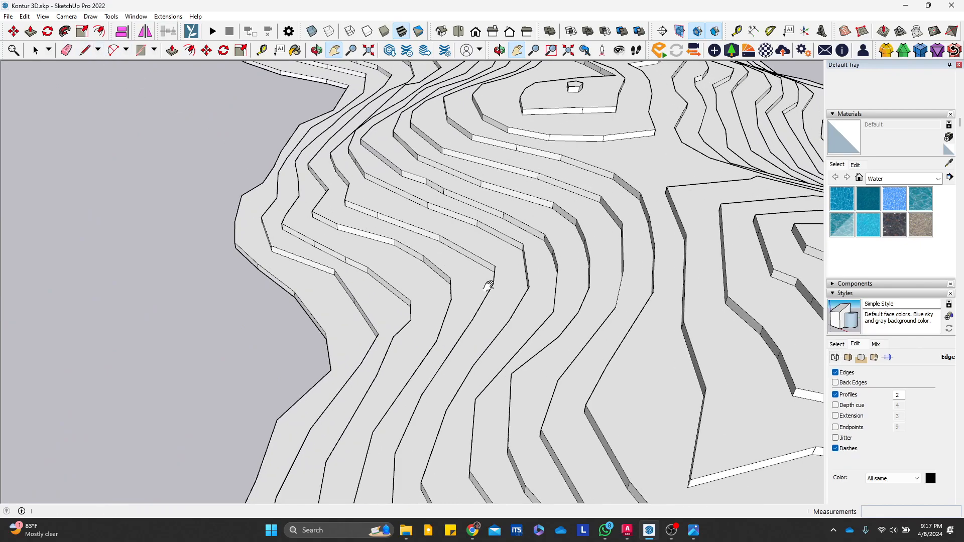
# Draw two connected lines joining the corners of three successive contour layers on the slope beside the saddle
pyautogui.moveTo(625, 242); pyautogui.dragTo(638, 185, button='middle')
pyautogui.click(640, 191)
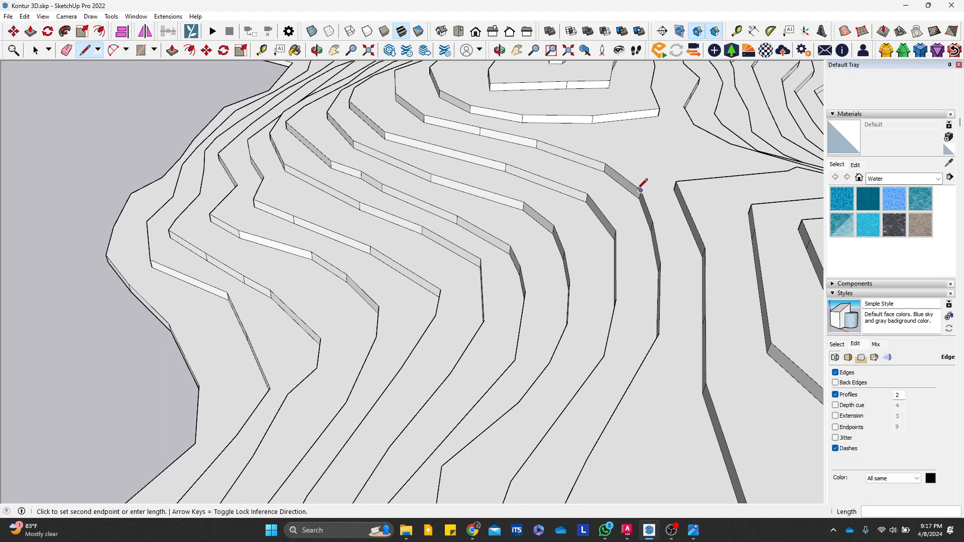
pyautogui.click(554, 225)
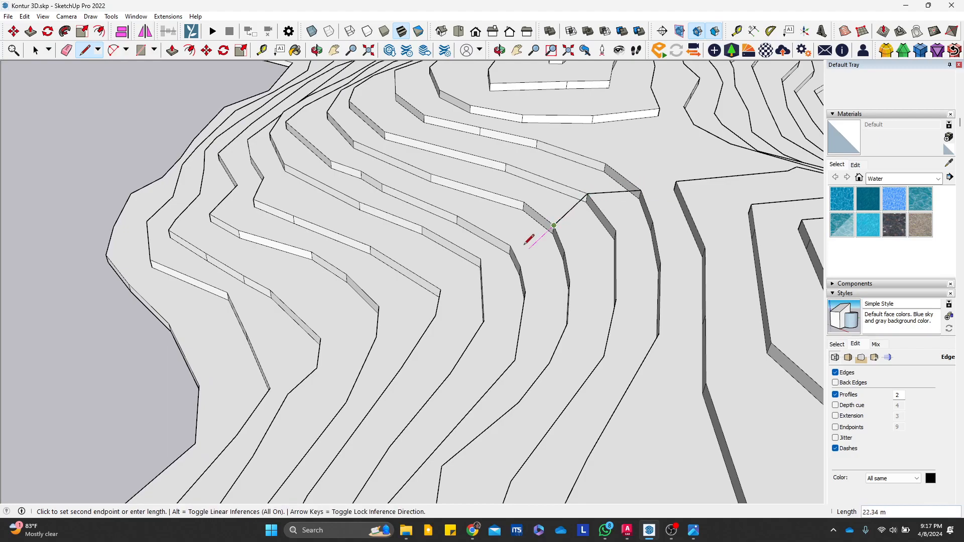
pyautogui.press('Escape')
# Continue the connecting line from its lower end through each successive contour corner down to the terrain's base edge
pyautogui.moveTo(539, 228); pyautogui.dragTo(432, 227, button='middle')
pyautogui.click(527, 200)
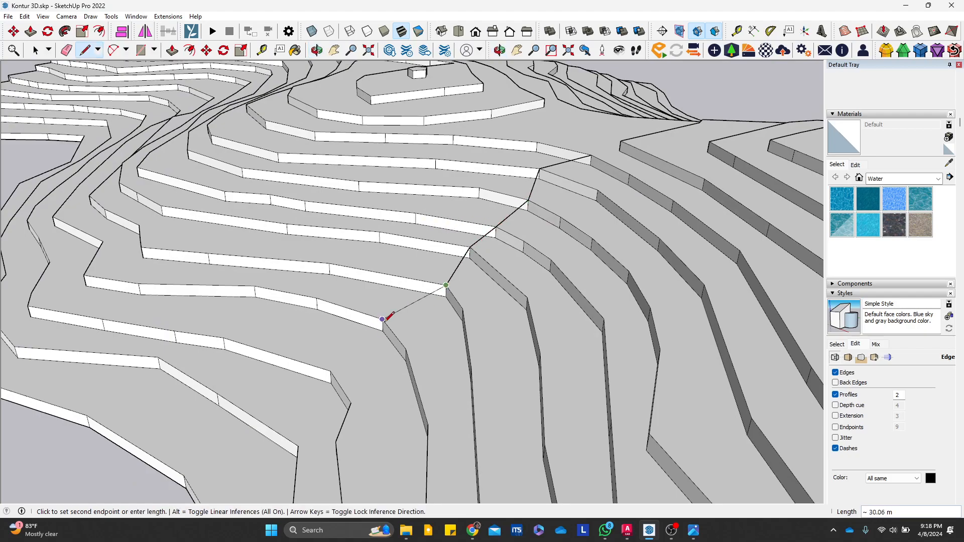
pyautogui.moveTo(359, 364); pyautogui.dragTo(449, 266, button='middle')
pyautogui.moveTo(407, 339); pyautogui.dragTo(461, 344, button='middle')
pyautogui.moveTo(515, 279); pyautogui.dragTo(456, 103, button='middle')
# Draw a branch line from an upper contour corner near the summit through the next layers' corners into the main connecting line
pyautogui.scroll(-2, 605, 204)
pyautogui.scroll(2, 603, 197)
pyautogui.scroll(-1, 456, 102)
pyautogui.scroll(2, 458, 94)
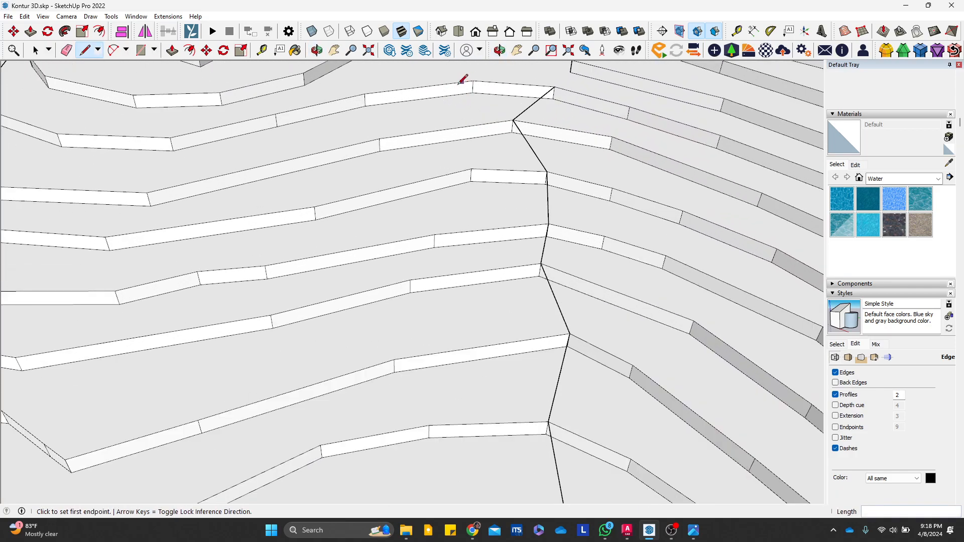
pyautogui.click(364, 94)
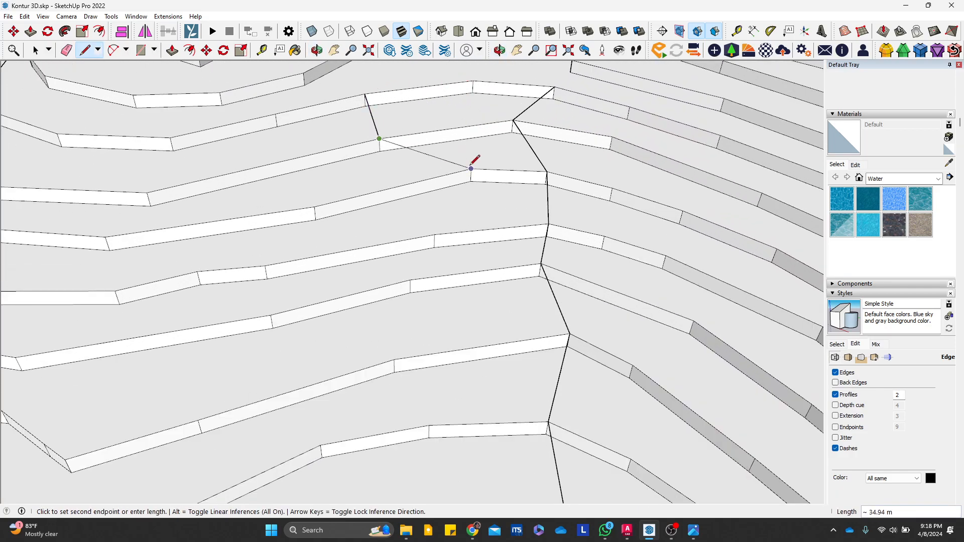
# Draw a second branch from the main connecting line through contour corners up the adjacent slope toward the second peak
pyautogui.moveTo(606, 306)
pyautogui.mouseDown(button='middle')
pyautogui.moveTo(488, 189)
pyautogui.moveTo(389, 138)
pyautogui.moveTo(527, 165)
pyautogui.moveTo(520, 187)
pyautogui.moveTo(542, 241)
pyautogui.moveTo(471, 276)
pyautogui.moveTo(564, 249)
pyautogui.moveTo(578, 278)
pyautogui.moveTo(484, 246)
pyautogui.mouseUp(button='middle')
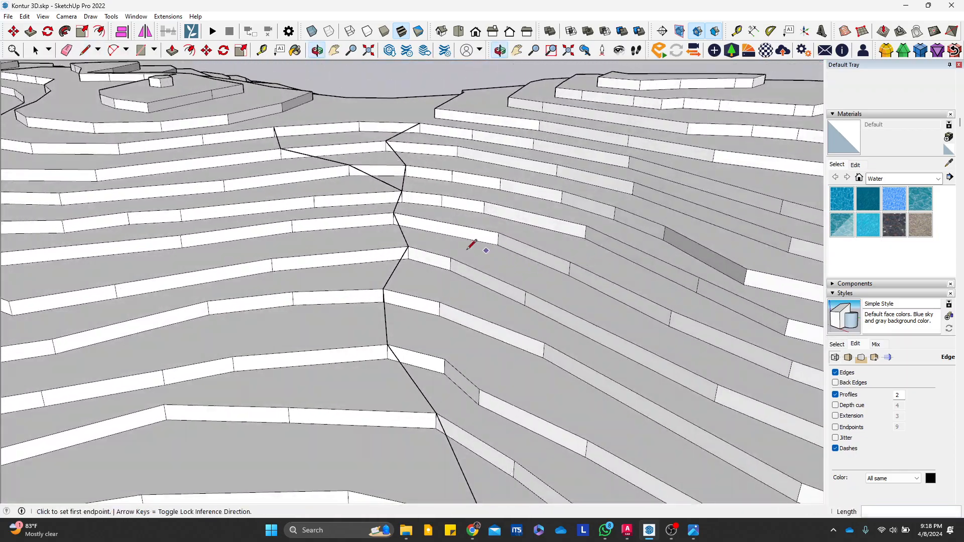
pyautogui.click(383, 288)
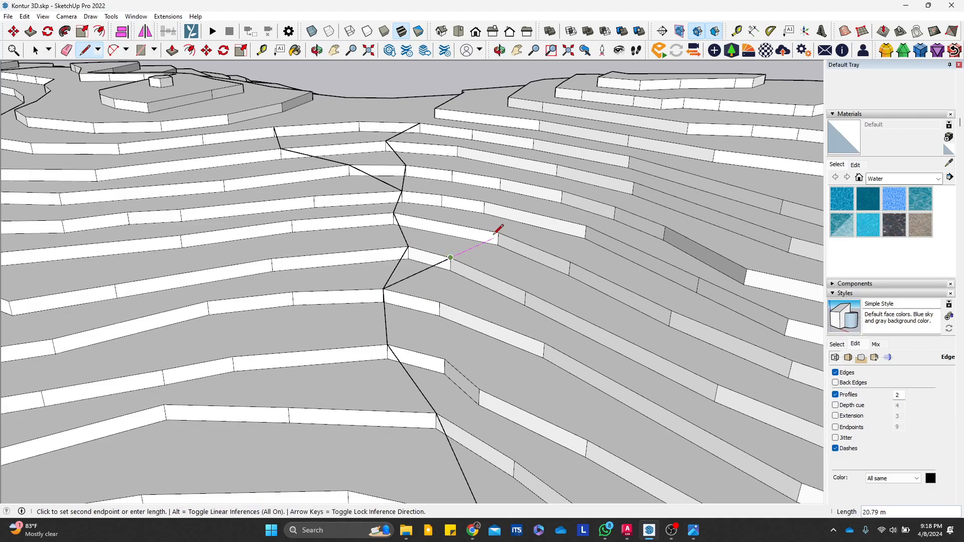
pyautogui.click(585, 226)
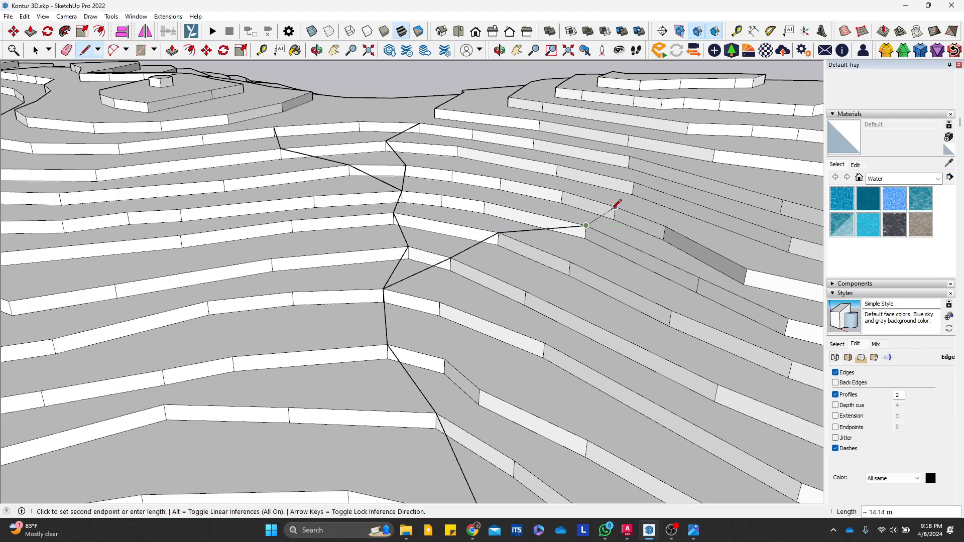
pyautogui.click(557, 165)
pyautogui.scroll(-2, 607, 213)
pyautogui.moveTo(611, 213); pyautogui.dragTo(563, 226, button='middle')
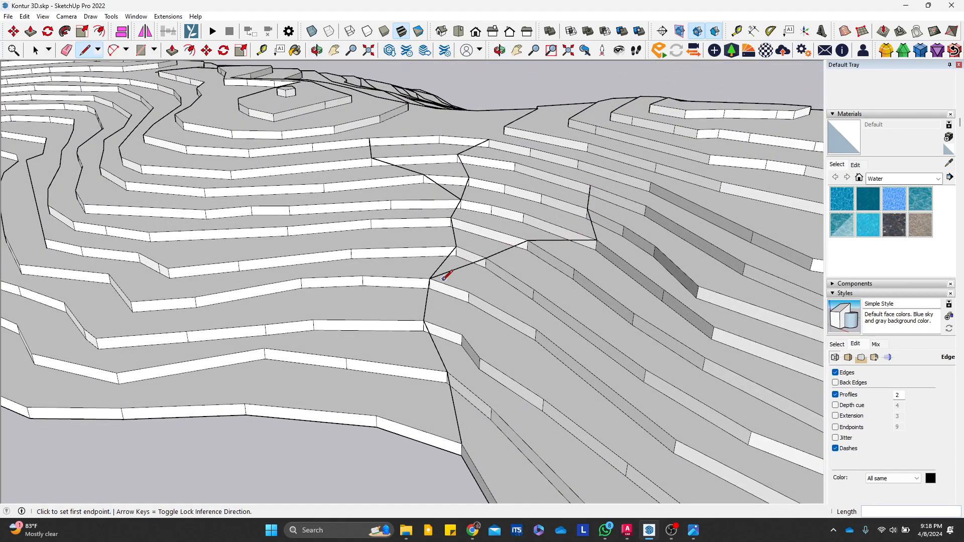
# Add a short branch between the main connecting line and a neighbouring contour corner just above the base
pyautogui.moveTo(458, 422); pyautogui.dragTo(345, 265, button='middle')
pyautogui.click(450, 347)
pyautogui.click(466, 313)
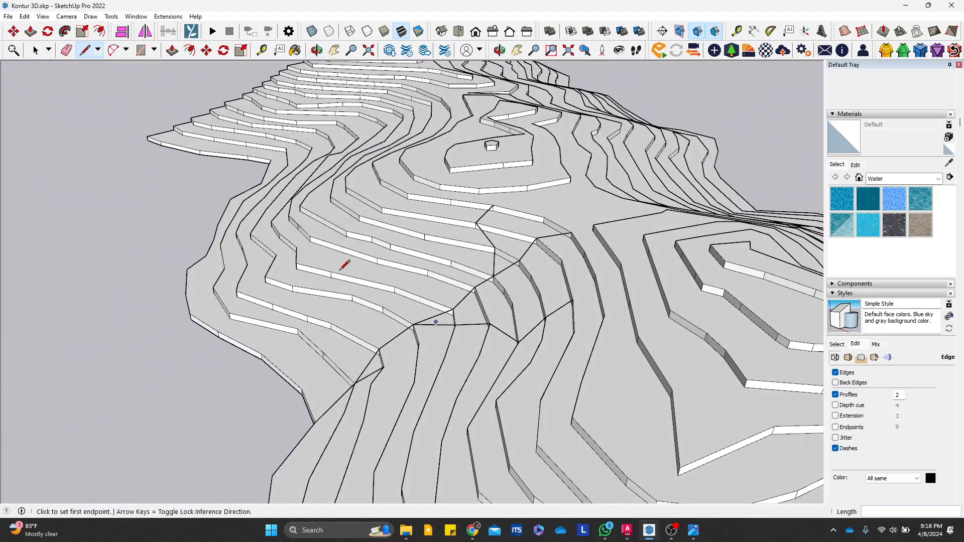
# View the terrain from directly above and in perspective to examine how the connecting lines cross the contours
pyautogui.click(458, 32)
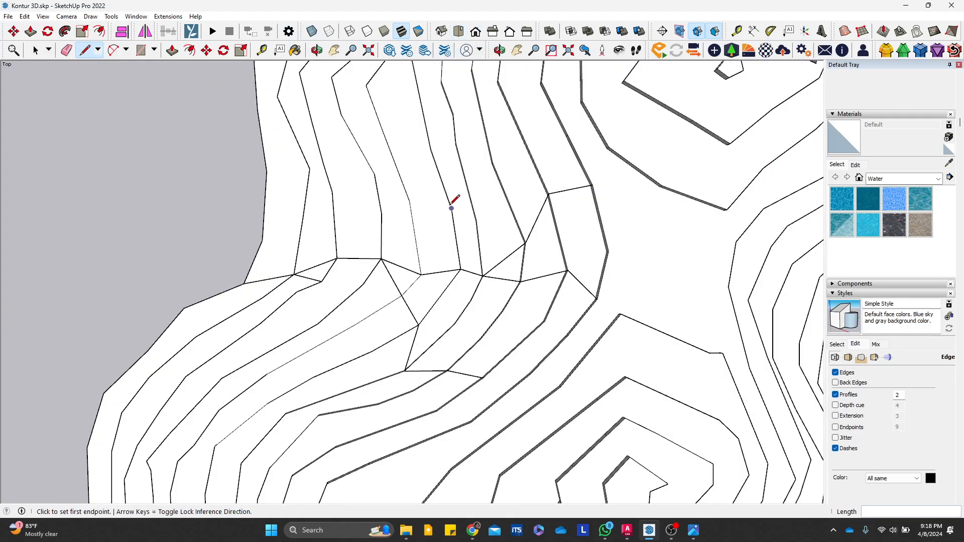
pyautogui.press('h')
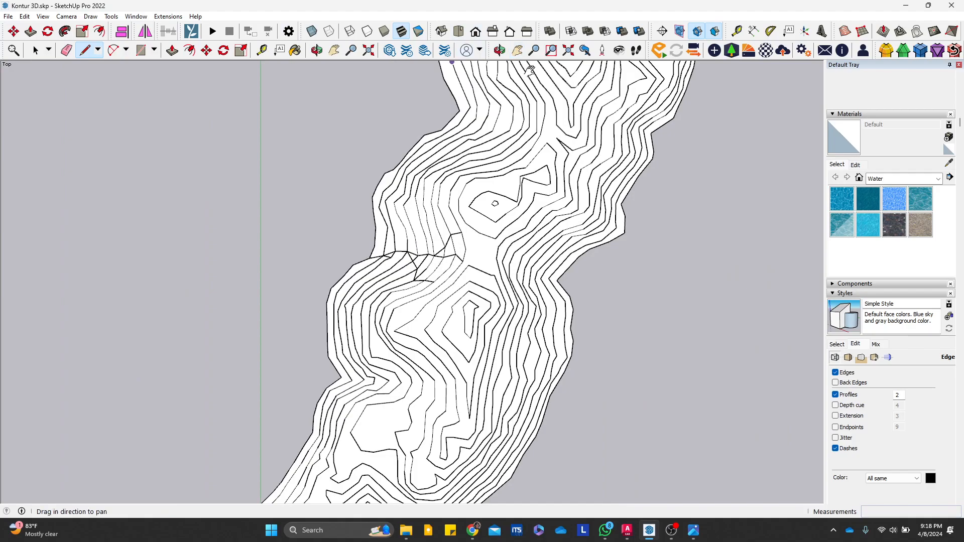
pyautogui.scroll(6, 446, 231)
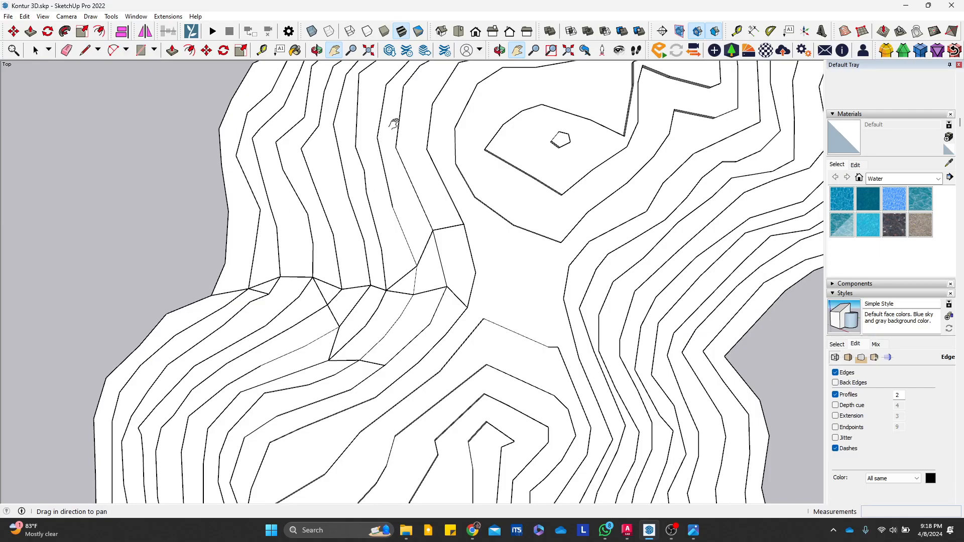
pyautogui.keyDown('shift'); pyautogui.moveTo(255, 275); pyautogui.dragTo(606, 314, button='middle'); pyautogui.keyUp('shift')
pyautogui.moveTo(406, 147); pyautogui.dragTo(296, 345, button='middle')
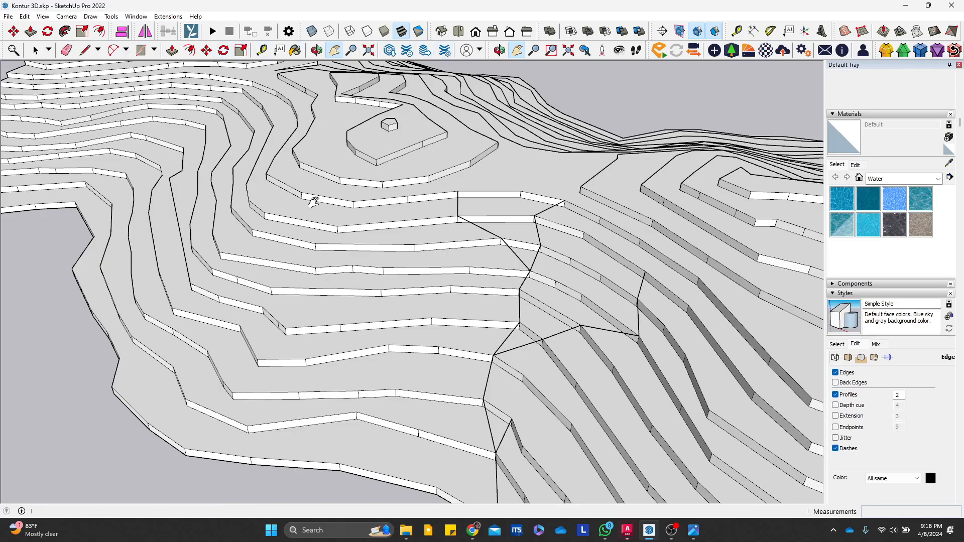
# Draw a line from the top corner of the small summit block to the front corner of the layer below
pyautogui.press('l')
pyautogui.moveTo(327, 354)
pyautogui.mouseDown(button='middle')
pyautogui.moveTo(295, 280)
pyautogui.moveTo(482, 286)
pyautogui.moveTo(372, 243)
pyautogui.mouseUp(button='middle')
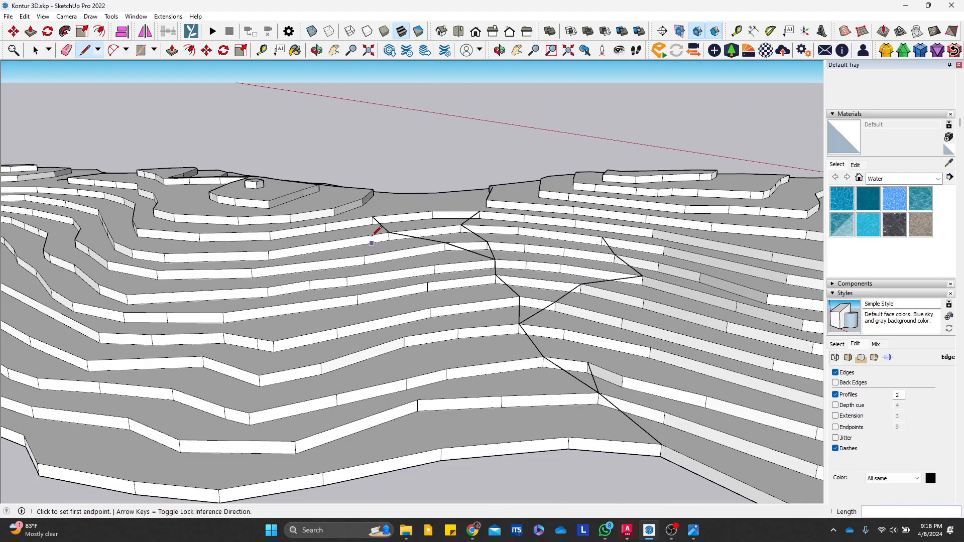
pyautogui.scroll(2, 372, 243)
pyautogui.scroll(6, 252, 184)
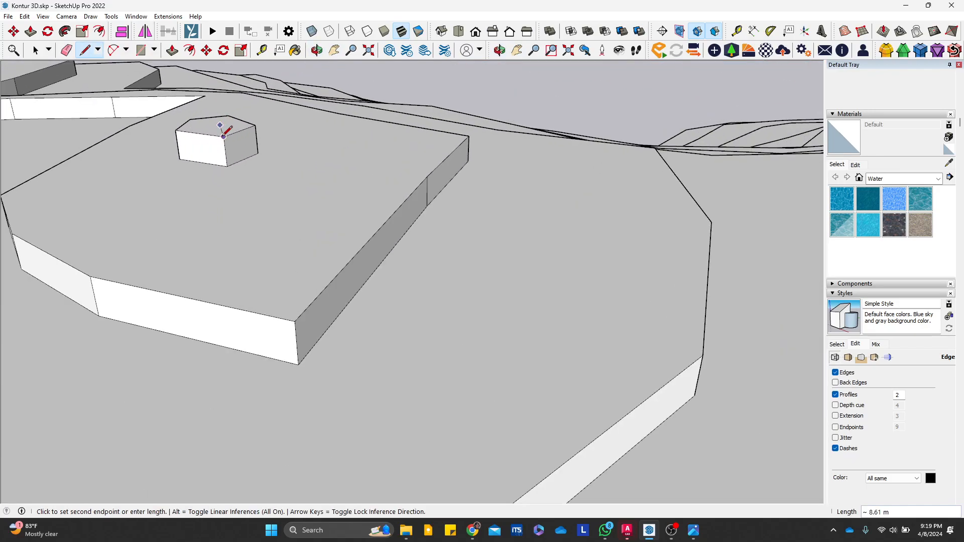
pyautogui.scroll(-2, 262, 248)
pyautogui.click(283, 294)
# Extend the summit line through each lower contour's corner down the slope to the terrain's base edge
pyautogui.scroll(-2, 344, 332)
pyautogui.keyDown('shift'); pyautogui.moveTo(344, 331); pyautogui.dragTo(343, 193, button='middle'); pyautogui.keyUp('shift')
pyautogui.scroll(-2, 344, 195)
pyautogui.moveTo(398, 212); pyautogui.dragTo(406, 122, button='middle')
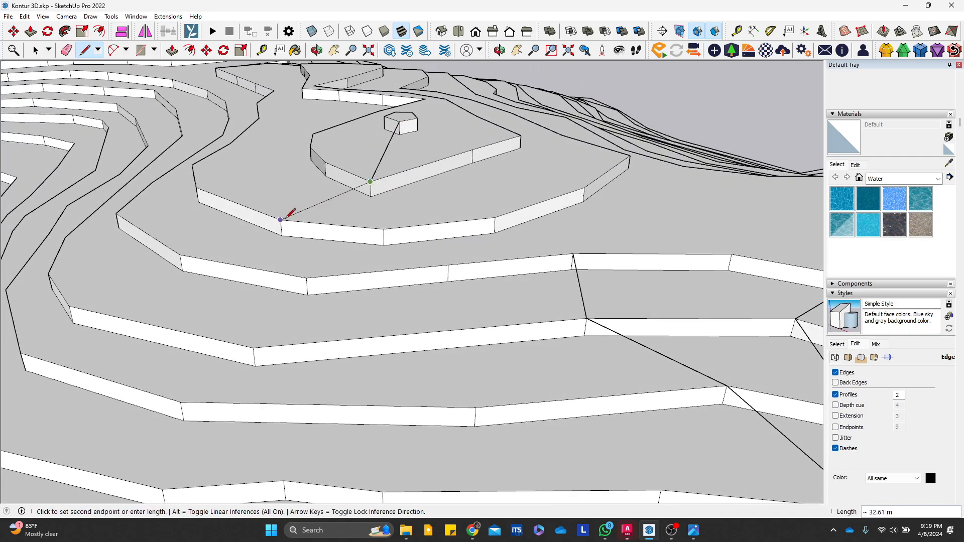
pyautogui.scroll(-2, 289, 215)
pyautogui.moveTo(396, 215); pyautogui.dragTo(437, 191, button='middle')
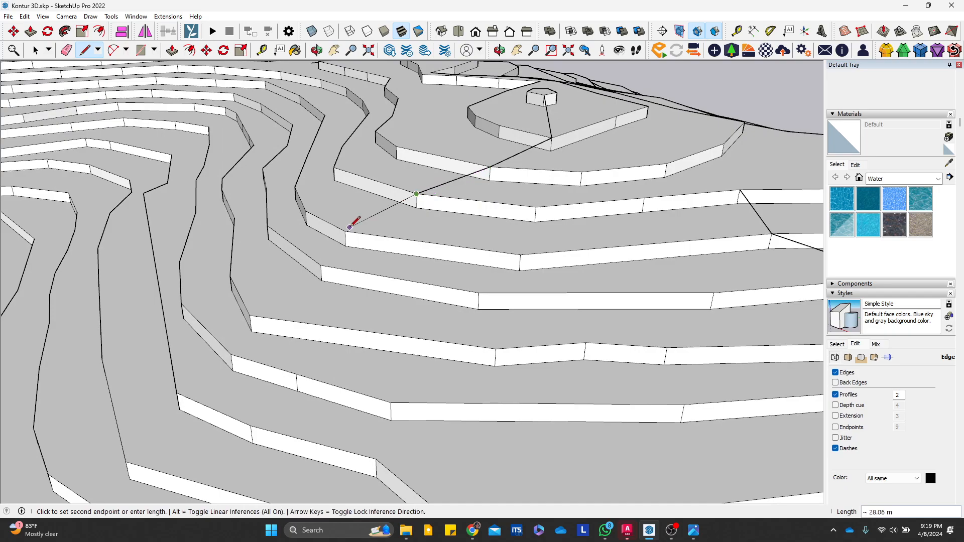
pyautogui.moveTo(303, 294); pyautogui.dragTo(542, 217, button='middle')
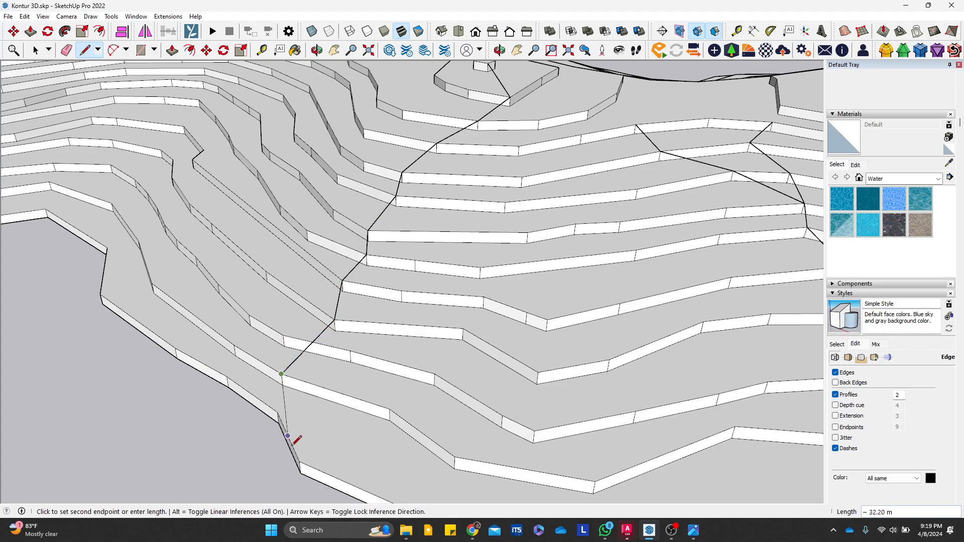
pyautogui.click(301, 460)
# Inspect the stepped slopes beyond the summit line from low viewing angles
pyautogui.moveTo(300, 461); pyautogui.dragTo(707, 221, button='middle')
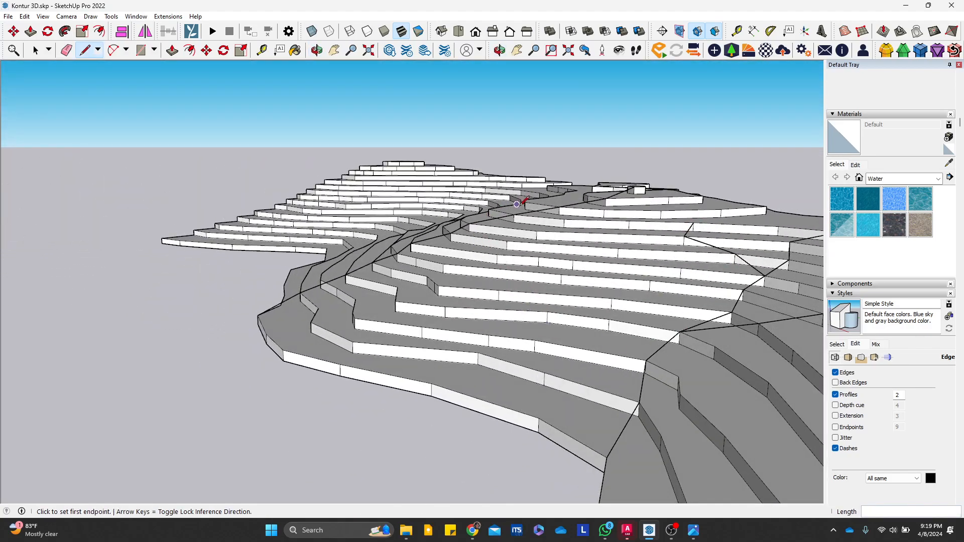
pyautogui.scroll(2, 552, 198)
pyautogui.scroll(2, 476, 208)
pyautogui.scroll(2, 381, 208)
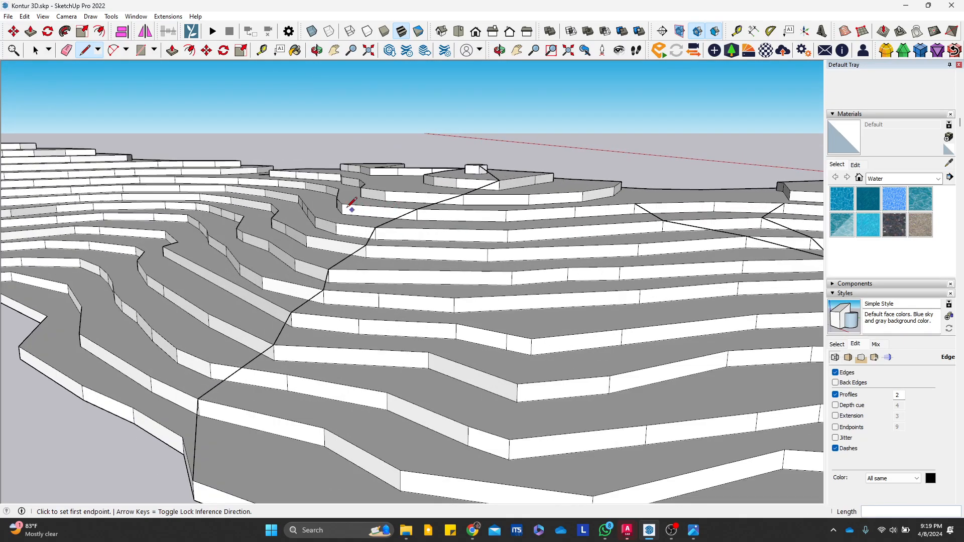
pyautogui.scroll(2, 261, 201)
pyautogui.moveTo(238, 205); pyautogui.dragTo(399, 220, button='middle')
pyautogui.keyDown('shift'); pyautogui.moveTo(399, 221); pyautogui.dragTo(585, 252, button='middle'); pyautogui.keyUp('shift')
pyautogui.scroll(2, 387, 322)
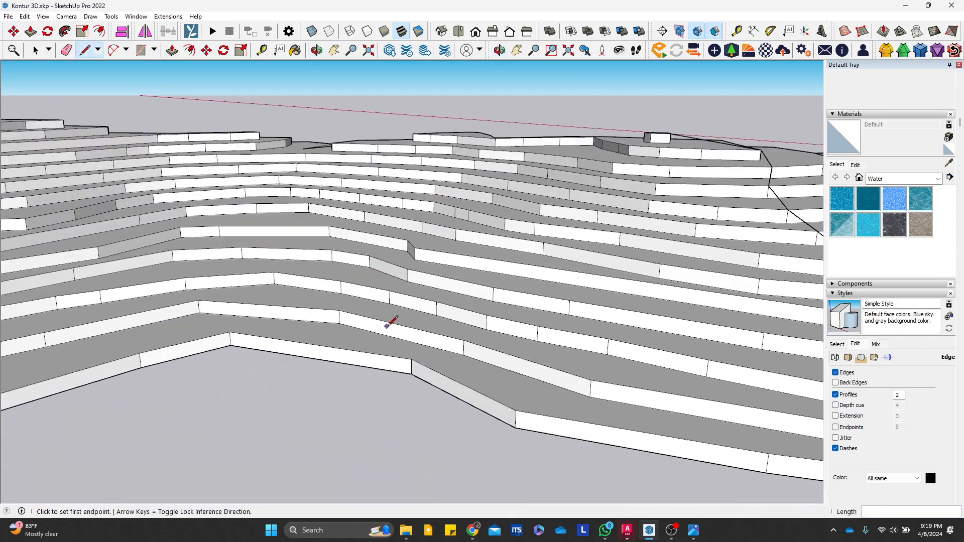
# Draw connected lines from the summit block across the saddle and through the second peak's contour corners to its top layer
pyautogui.scroll(-3, 519, 172)
pyautogui.moveTo(567, 165); pyautogui.dragTo(370, 224, button='middle')
pyautogui.scroll(3, 234, 121)
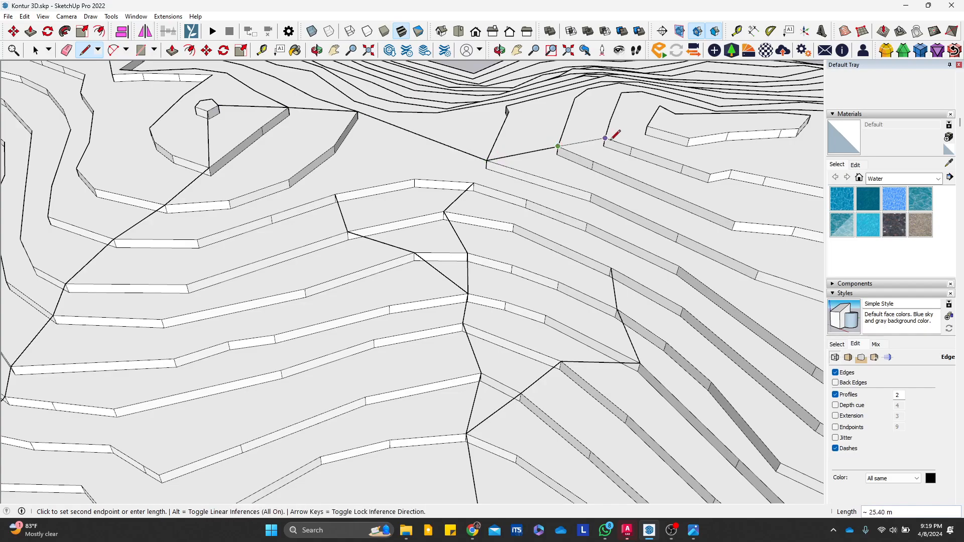
pyautogui.moveTo(657, 126); pyautogui.dragTo(518, 108, button='middle')
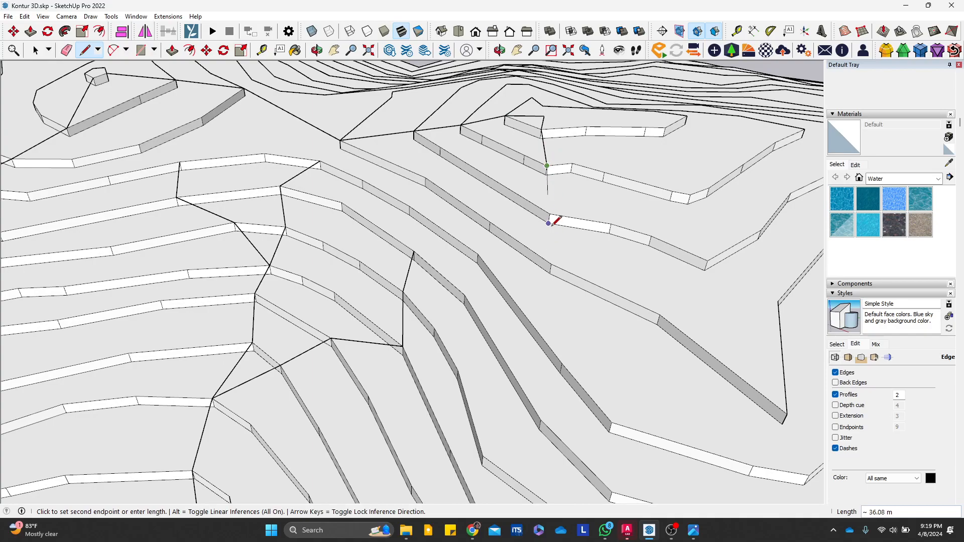
# Continue the line from the second peak down through the lower contour corners to the base edge and finish drawing
pyautogui.moveTo(550, 264); pyautogui.dragTo(611, 230, button='middle')
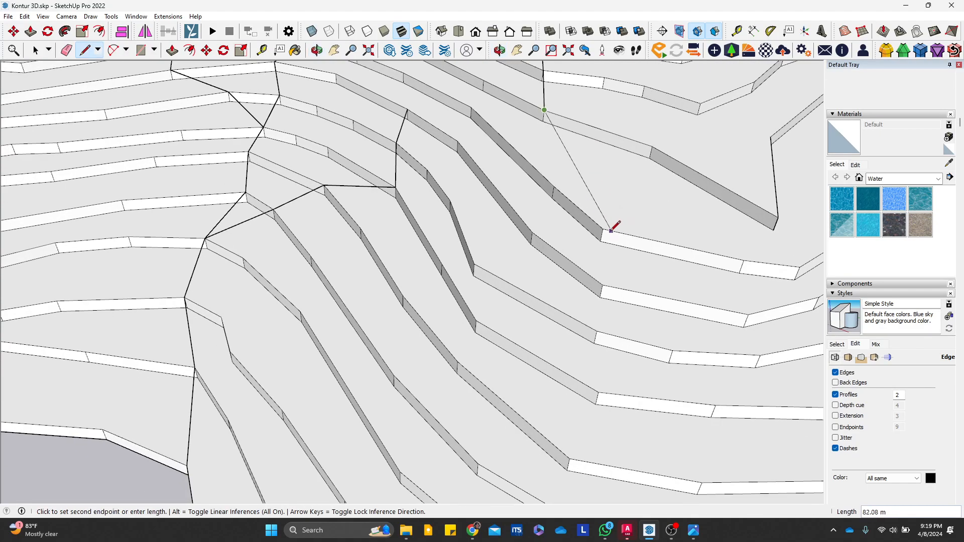
pyautogui.moveTo(598, 390); pyautogui.dragTo(586, 264, button='middle')
pyautogui.moveTo(648, 387); pyautogui.dragTo(602, 262, button='middle')
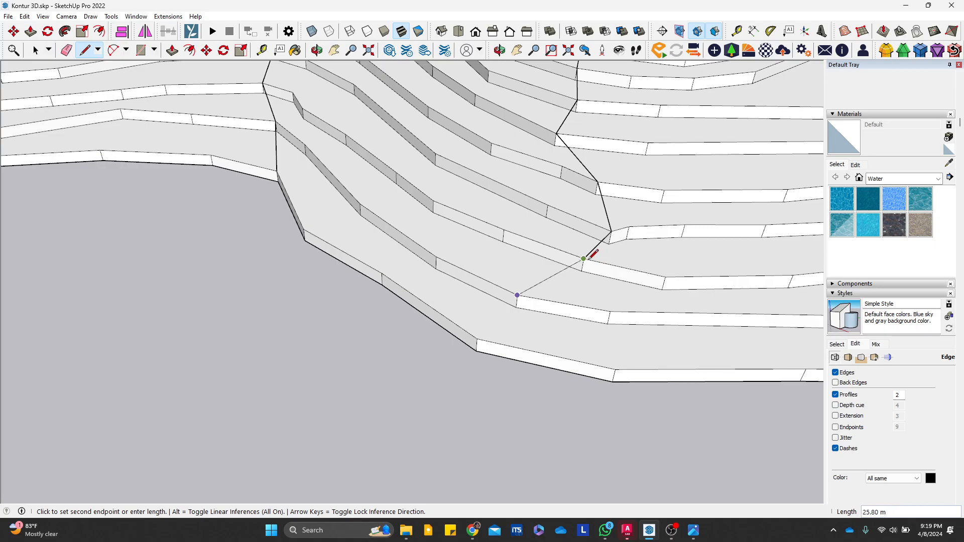
pyautogui.click(476, 340)
pyautogui.press('space')
pyautogui.scroll(-5, 497, 236)
pyautogui.moveTo(497, 182); pyautogui.dragTo(506, 305, button='middle')
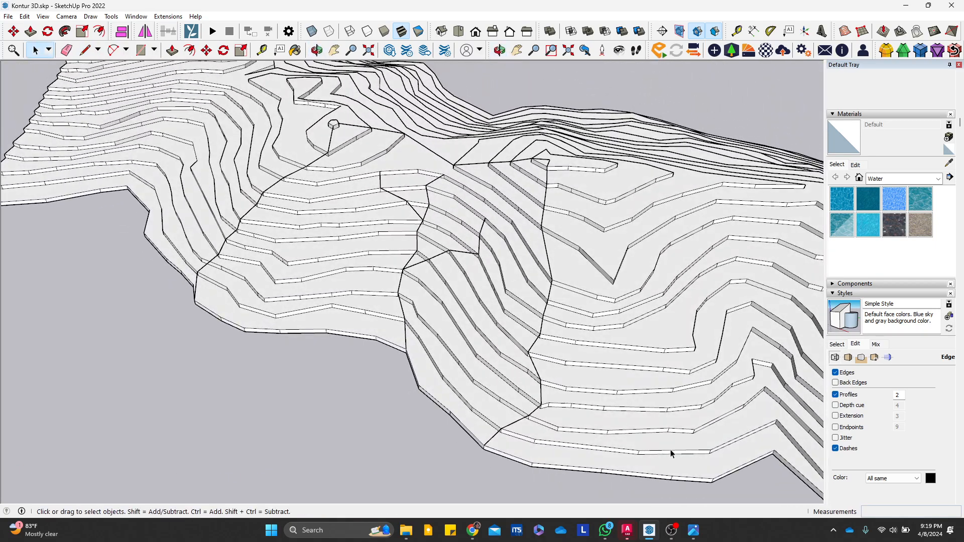
# Switch to AutoCAD's Drawing3 and bring up the contour map around the saddle between the two peaks
pyautogui.moveTo(627, 530)
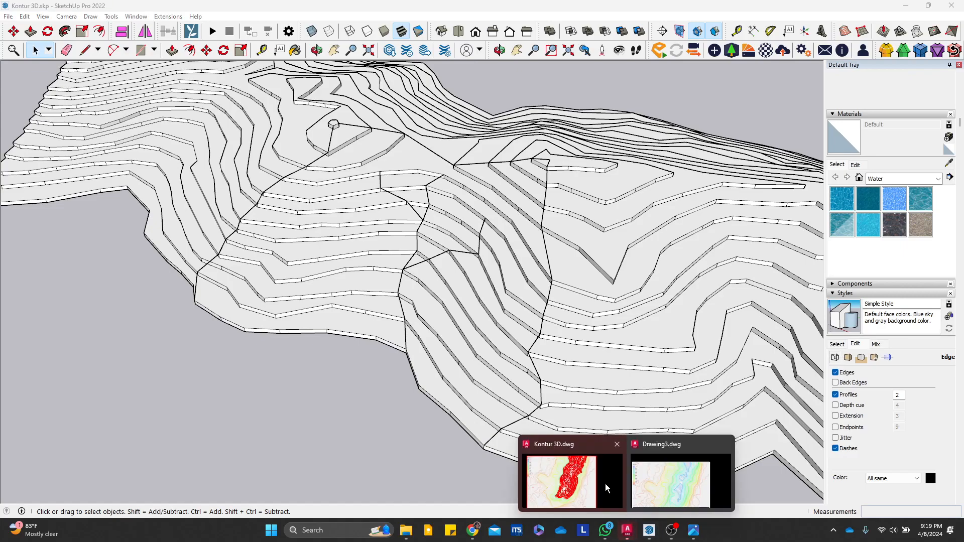
pyautogui.click(602, 472)
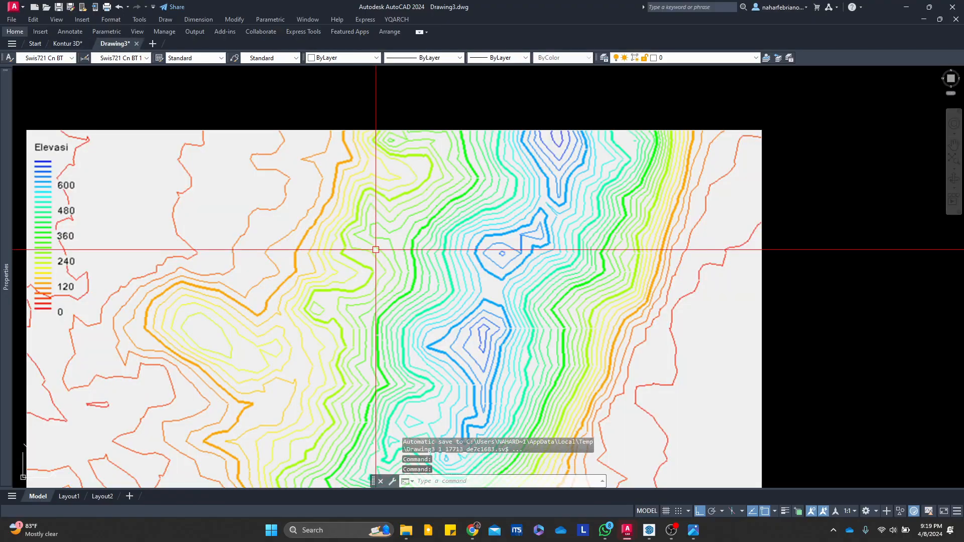
pyautogui.scroll(4, 374, 249)
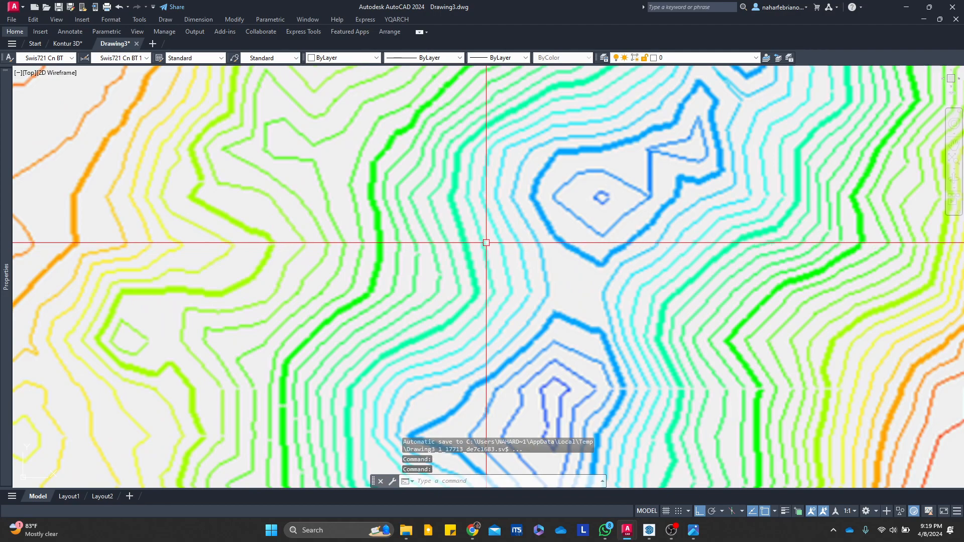
pyautogui.moveTo(485, 243); pyautogui.dragTo(502, 222, button='middle')
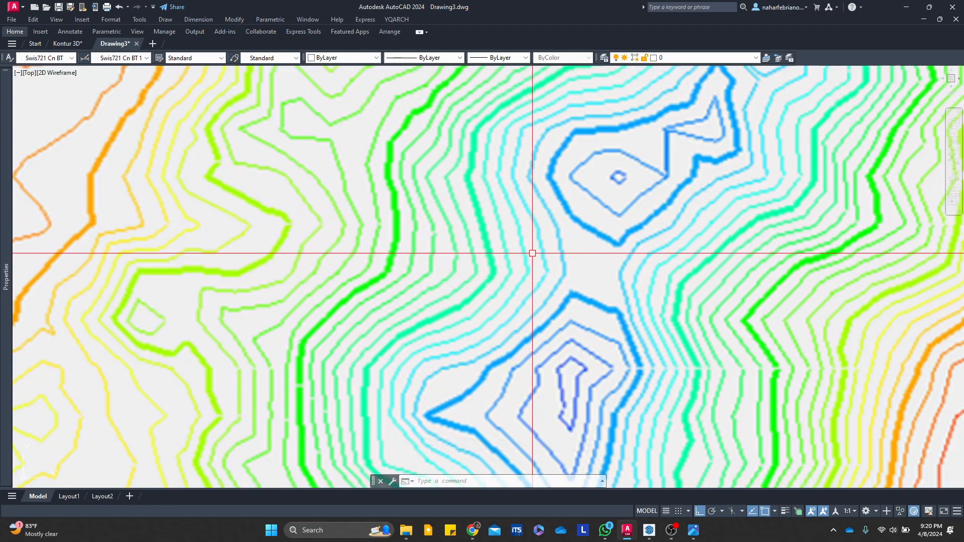
pyautogui.write('we')
pyautogui.press('Return')
pyautogui.press('Escape')
# Set the current object color to red, 255,0,0
pyautogui.scroll(2, 409, 150)
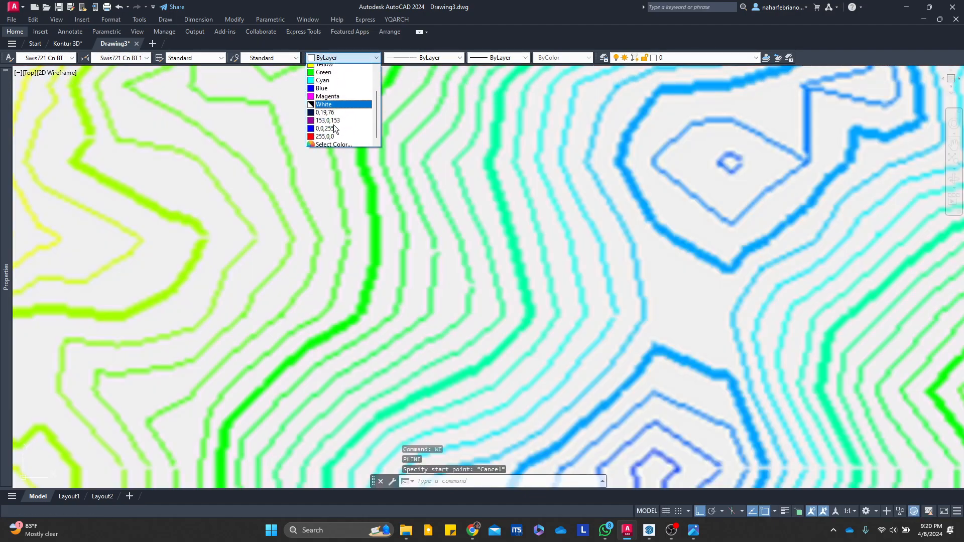
pyautogui.scroll(2, 334, 85)
pyautogui.click(334, 82)
pyautogui.click(349, 55)
pyautogui.click(342, 140)
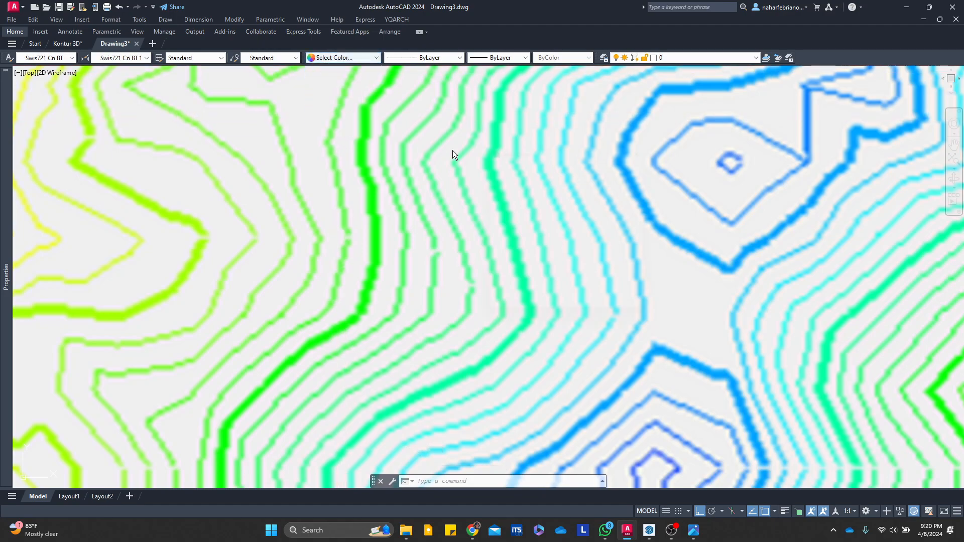
pyautogui.click(554, 162)
pyautogui.click(558, 315)
# Start a red polyline at the light-blue contour corner between the two peaks, with Ortho off, linking corners past the thick teal contour
pyautogui.scroll(3, 572, 281)
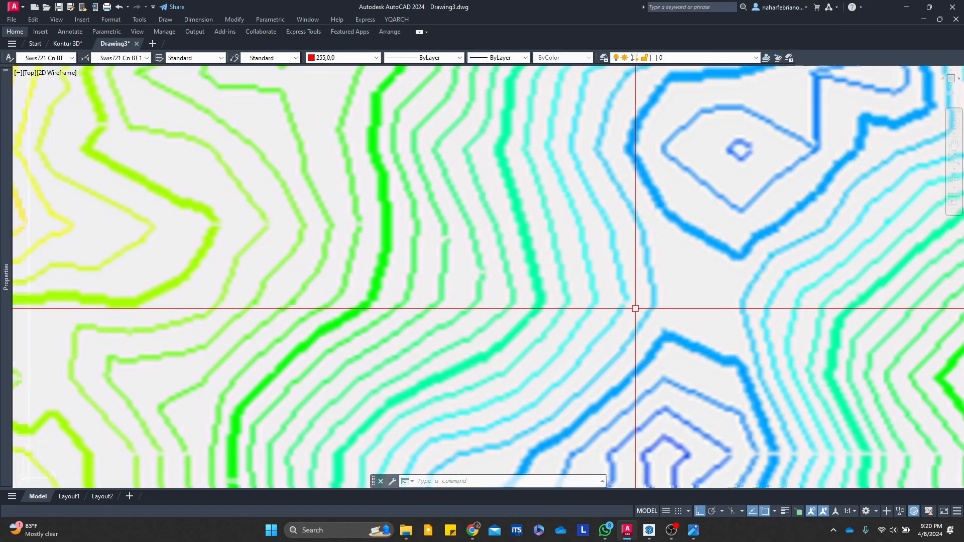
pyautogui.scroll(3, 635, 308)
pyautogui.write('pl')
pyautogui.press('Return')
pyautogui.click(657, 292)
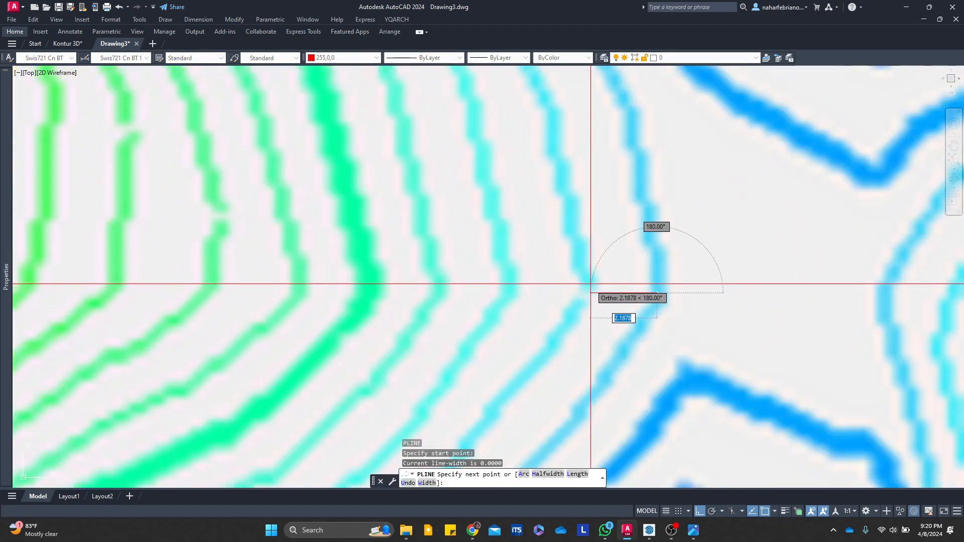
pyautogui.press('F8')
pyautogui.click(590, 282)
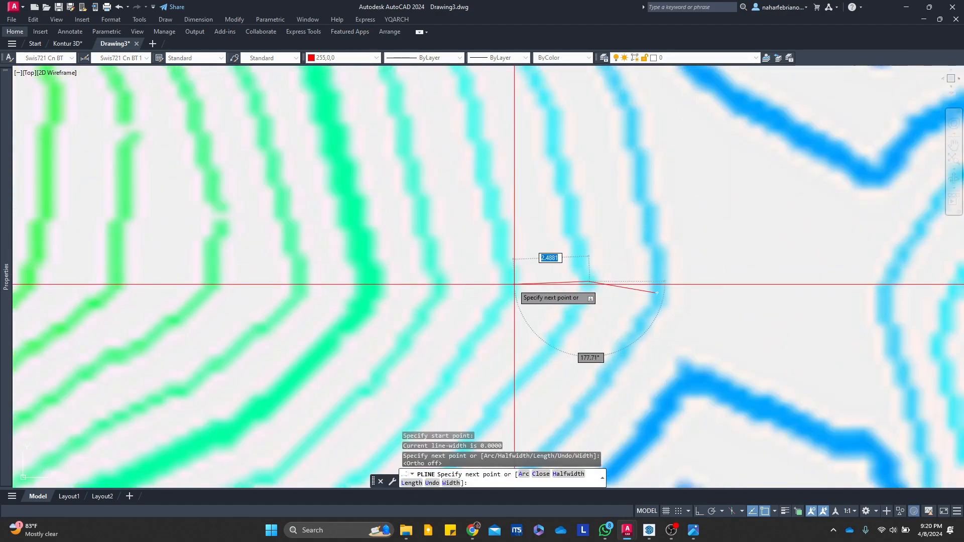
pyautogui.click(439, 284)
pyautogui.click(363, 282)
pyautogui.click(304, 283)
pyautogui.moveTo(201, 232); pyautogui.dragTo(485, 275, button='middle')
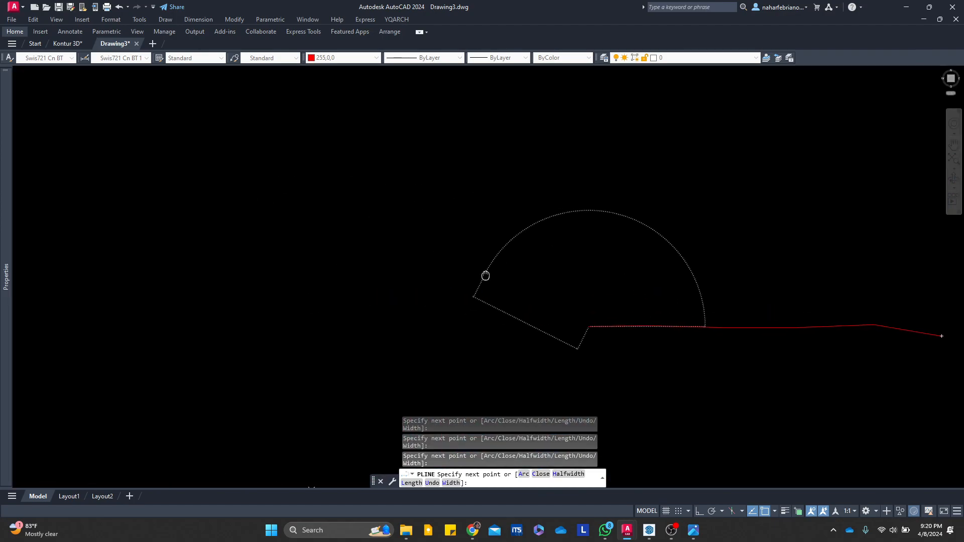
# Try to continue the polyline through two more points on the green contours beyond the thick teal contour
pyautogui.click(499, 267)
pyautogui.click(418, 176)
pyautogui.moveTo(324, 170); pyautogui.dragTo(476, 239, button='middle')
pyautogui.scroll(-3, 477, 307)
pyautogui.scroll(2, 476, 305)
pyautogui.scroll(-2, 475, 321)
pyautogui.hotkey('ctrl', 'z')
pyautogui.hotkey('ctrl', 'z')
# Continue the polyline through the green contour corners to the thick green contour, and up to the next contour's corner
pyautogui.scroll(-2, 519, 330)
pyautogui.moveTo(519, 330); pyautogui.dragTo(515, 297, button='middle')
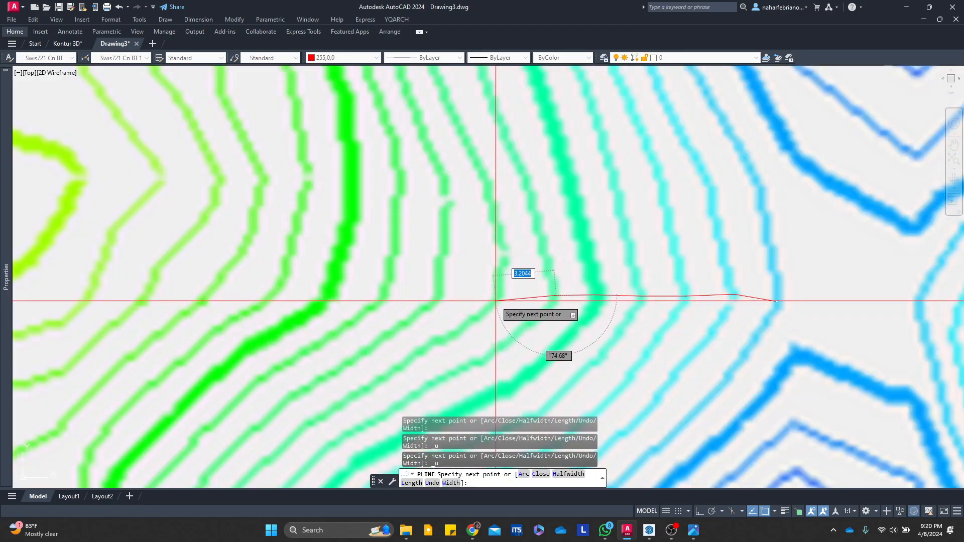
pyautogui.click(432, 300)
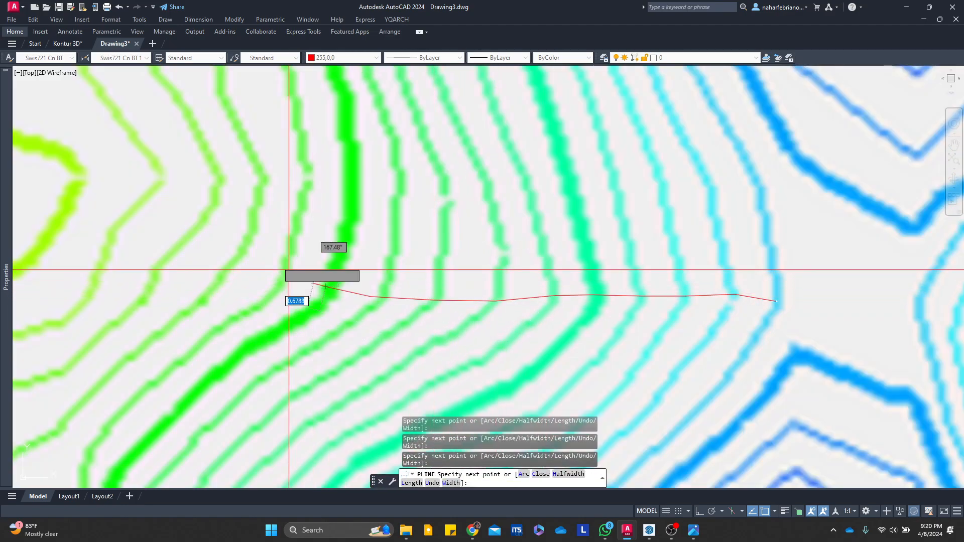
pyautogui.moveTo(313, 282); pyautogui.dragTo(507, 308, button='middle')
pyautogui.click(502, 207)
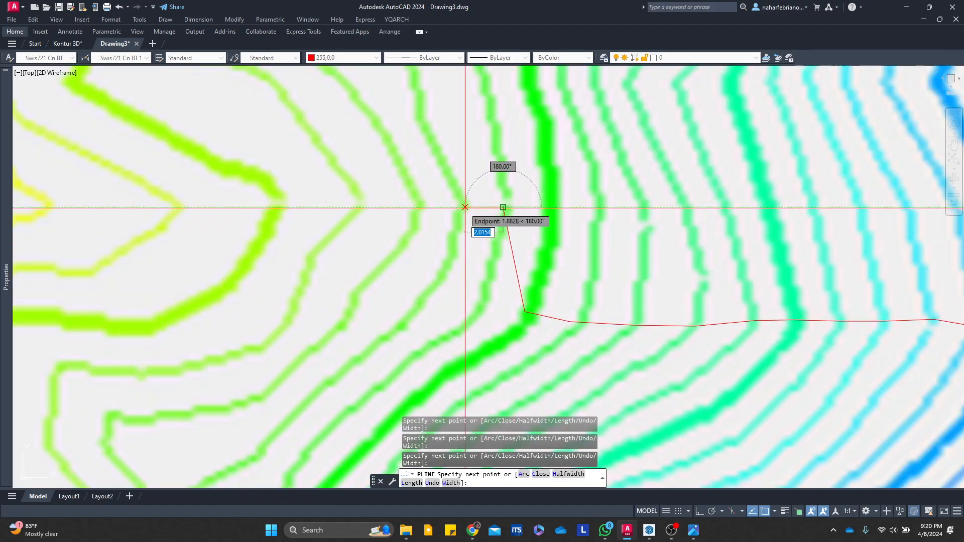
# Extend the polyline through the lime and yellow contour corners, across the thick orange contour to the outer orange corners, and finish it
pyautogui.moveTo(213, 202); pyautogui.dragTo(479, 234, button='middle')
pyautogui.click(311, 235)
pyautogui.moveTo(222, 242); pyautogui.dragTo(550, 253, button='middle')
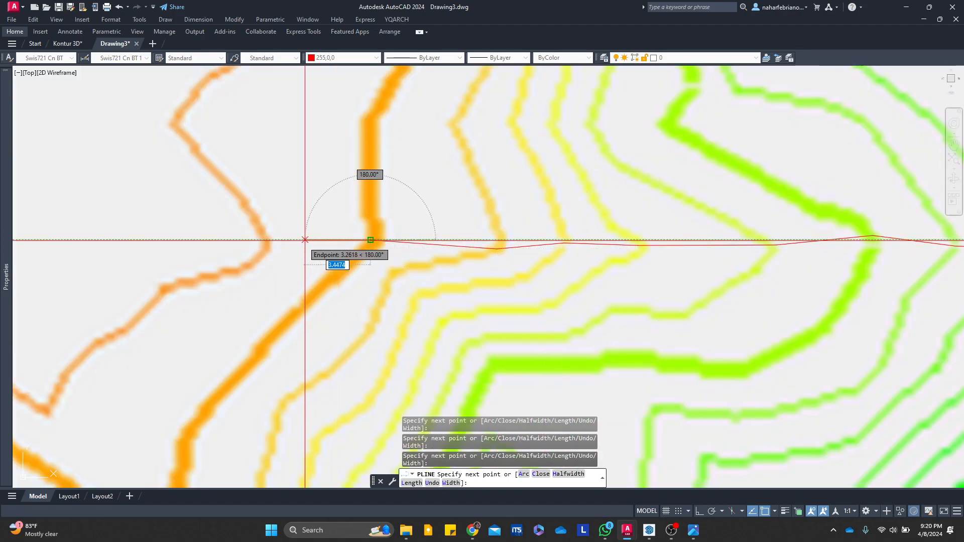
pyautogui.scroll(-4, 522, 258)
pyautogui.moveTo(355, 240); pyautogui.dragTo(458, 258, button='middle')
pyautogui.scroll(2, 408, 262)
pyautogui.press('Escape')
# Draw a second polyline from the light-blue contour beside the upper peak across the teal and green contours to the main polyline's bend
pyautogui.scroll(-10, 426, 258)
pyautogui.scroll(10, 439, 295)
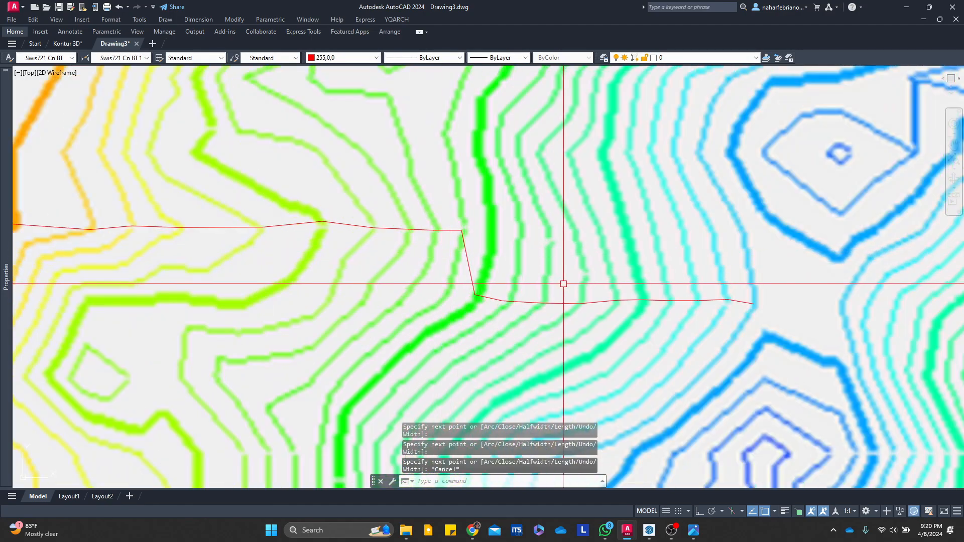
pyautogui.moveTo(564, 283); pyautogui.dragTo(463, 303, button='middle')
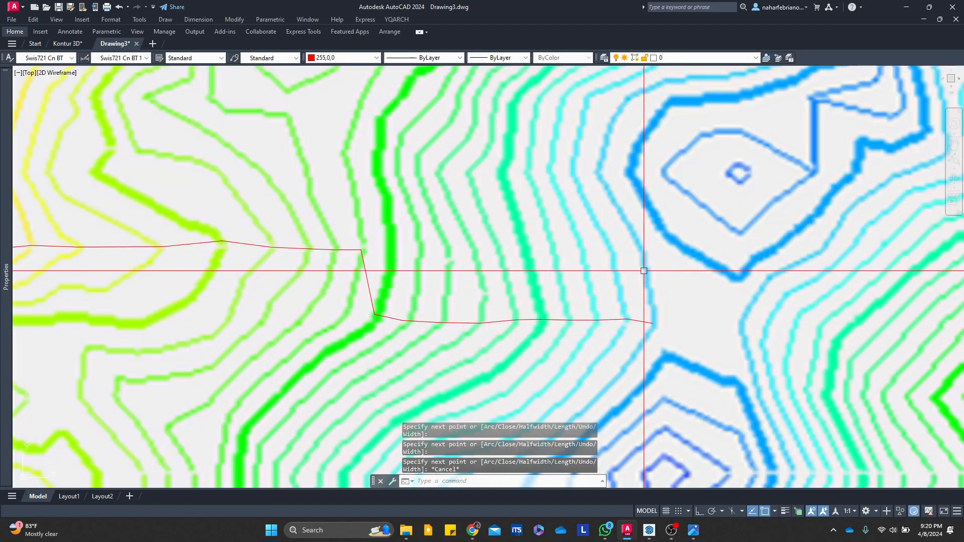
pyautogui.press('Return')
pyautogui.click(644, 254)
pyautogui.click(621, 254)
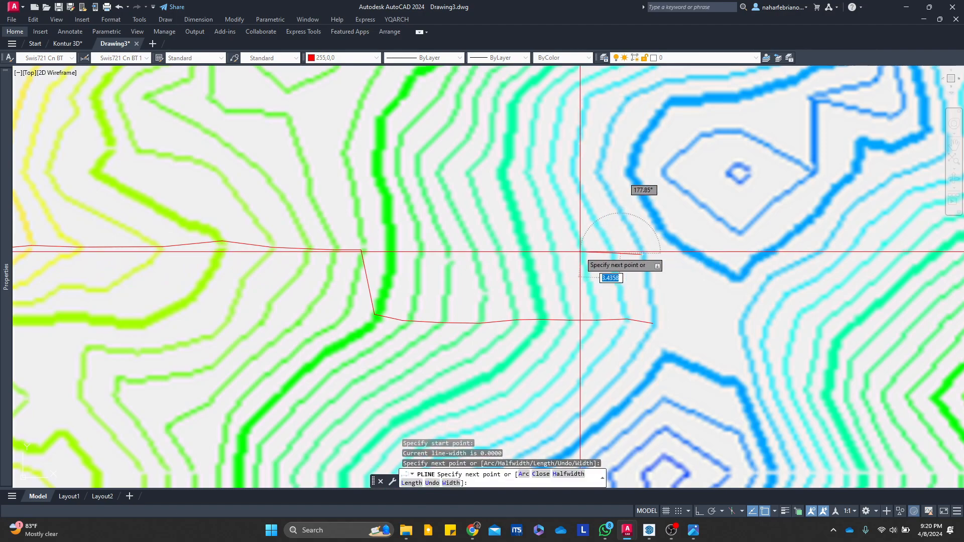
pyautogui.scroll(2, 582, 253)
pyautogui.click(535, 258)
pyautogui.click(445, 250)
pyautogui.moveTo(347, 250); pyautogui.dragTo(495, 265, button='middle')
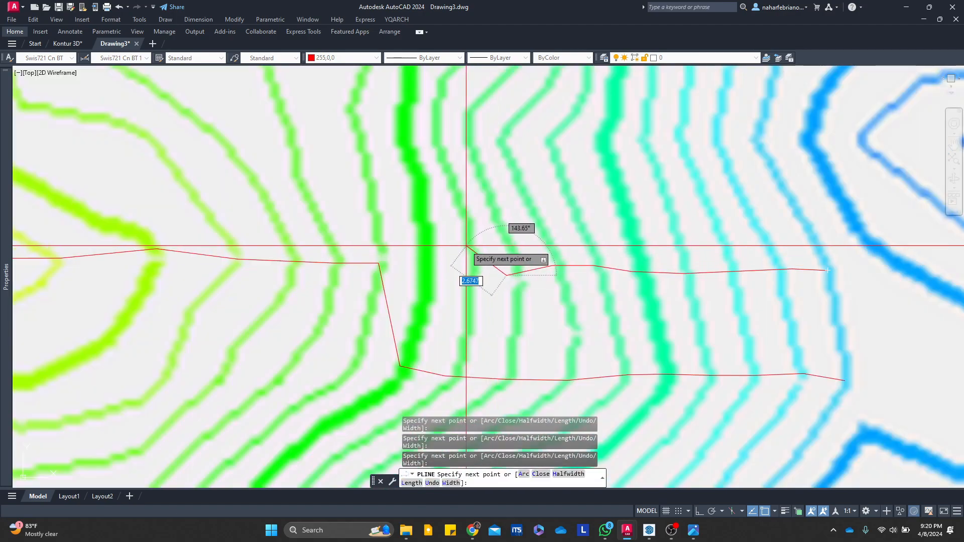
pyautogui.press('Escape')
# Draw a branch polyline from the green contour corner above the main line through the next contour corners down to the main line
pyautogui.scroll(-3, 397, 256)
pyautogui.scroll(3, 426, 248)
pyautogui.moveTo(414, 290); pyautogui.dragTo(415, 312, button='middle')
pyautogui.press('space')
pyautogui.click(495, 132)
pyautogui.click(450, 210)
pyautogui.click(375, 218)
pyautogui.click(333, 304)
pyautogui.moveTo(334, 304); pyautogui.dragTo(612, 285, button='middle')
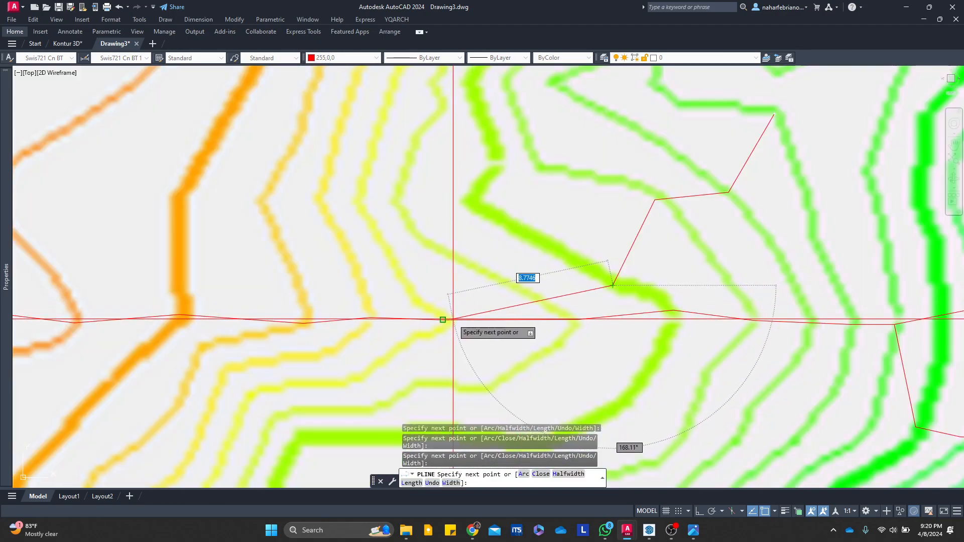
pyautogui.click(453, 320)
pyautogui.press('Escape')
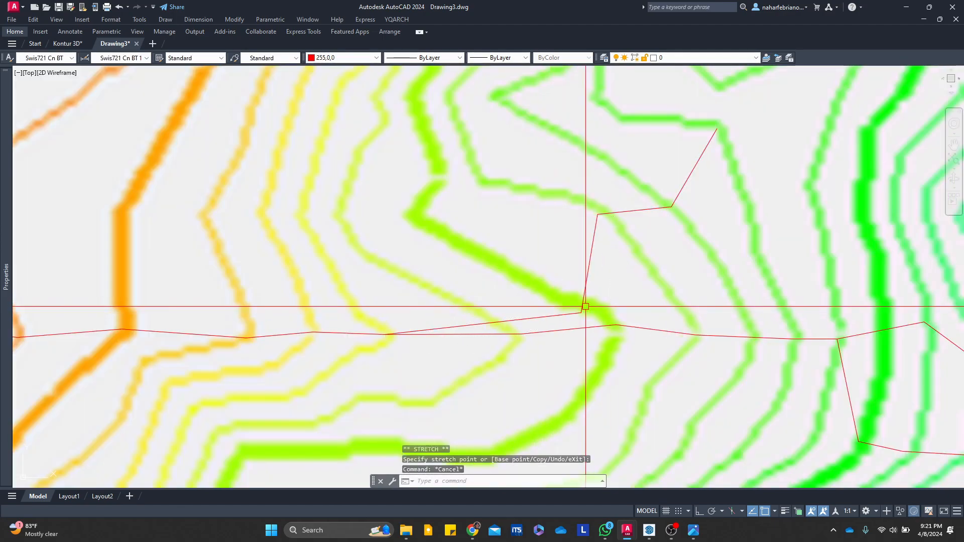
# Adjust the branch polyline's lower end so it meets the main line beside the thick lime contour
pyautogui.scroll(-2, 484, 301)
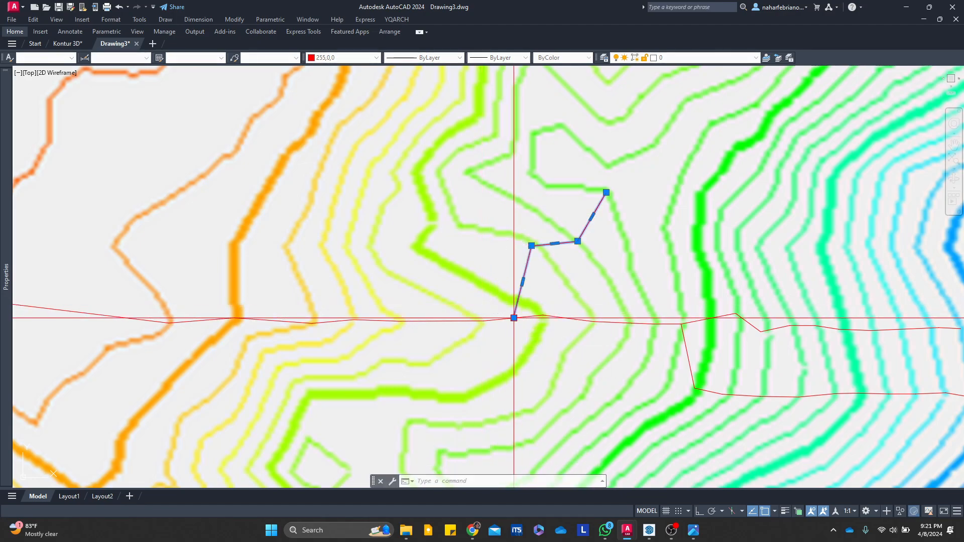
pyautogui.scroll(-2, 570, 285)
pyautogui.scroll(2, 554, 265)
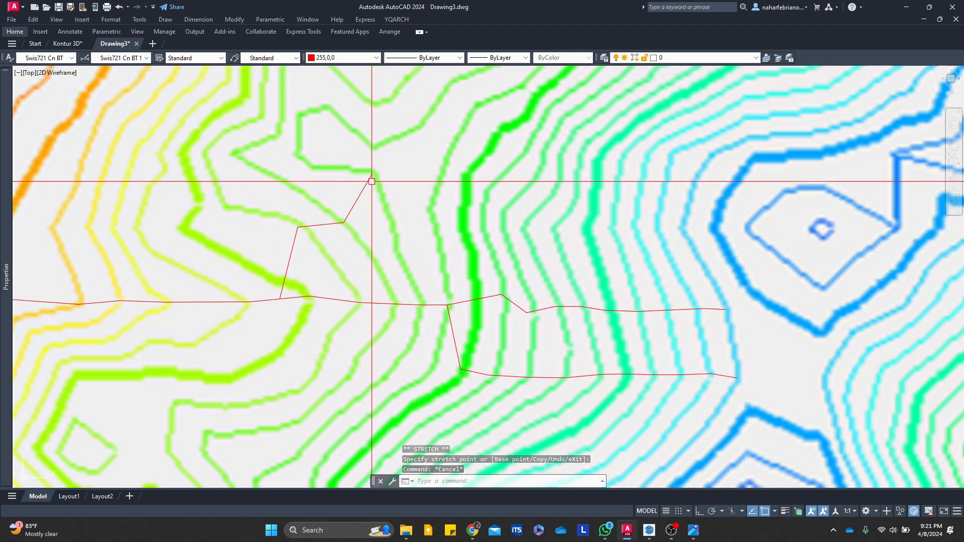
# Draw a polyline below the main line from the green contour corner across the thick lime contour to a yellow corner on the main line
pyautogui.scroll(-1, 525, 243)
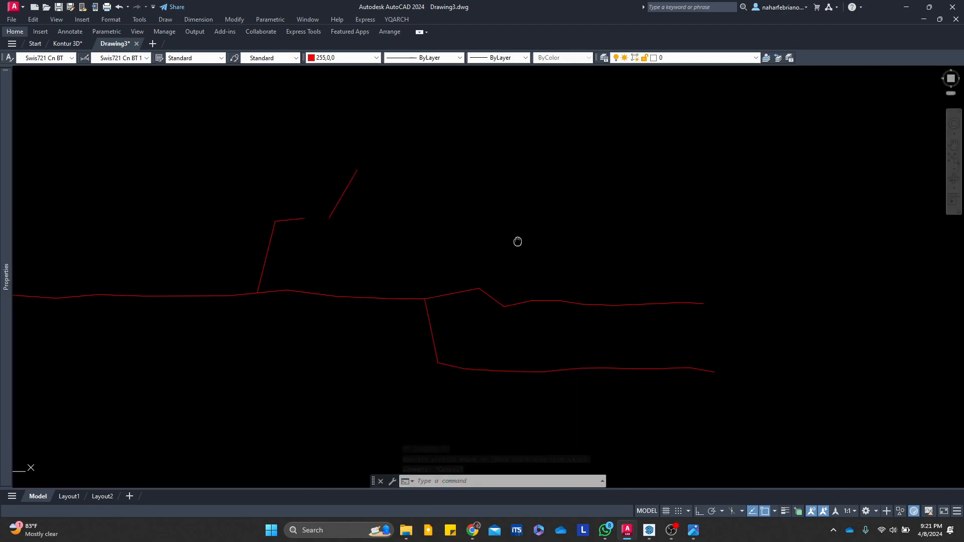
pyautogui.scroll(-1, 421, 240)
pyautogui.moveTo(457, 264); pyautogui.dragTo(510, 281, button='middle')
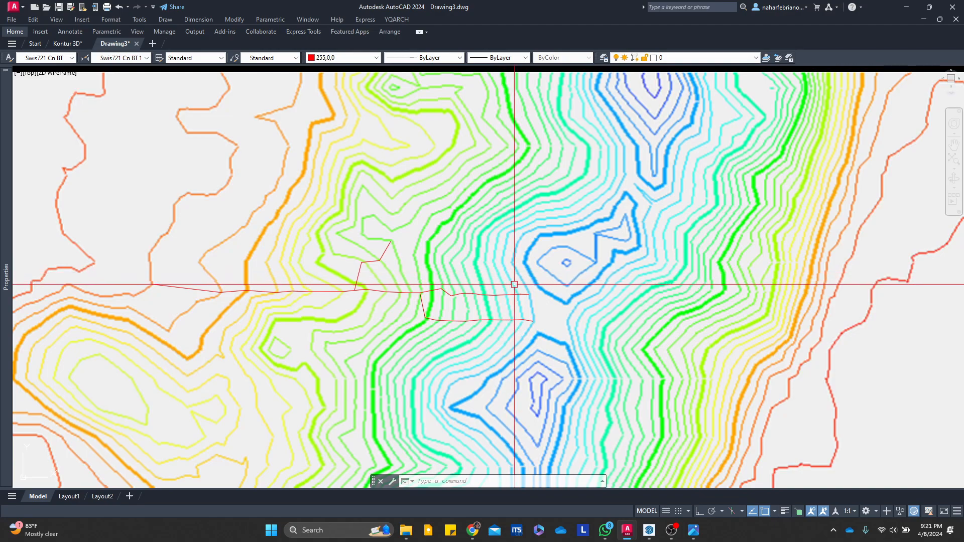
pyautogui.scroll(2, 459, 293)
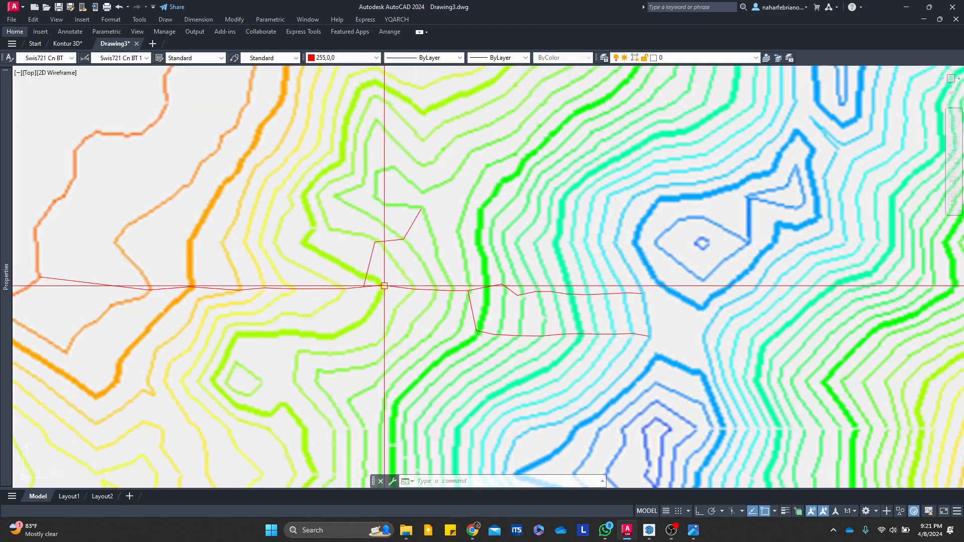
pyautogui.moveTo(359, 287); pyautogui.dragTo(273, 284, button='middle')
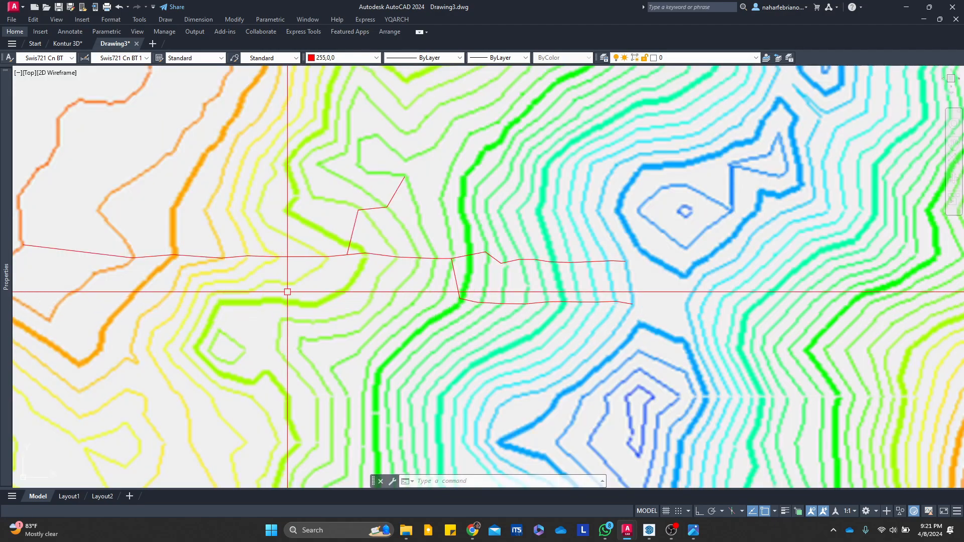
pyautogui.scroll(1, 351, 323)
pyautogui.scroll(1, 319, 258)
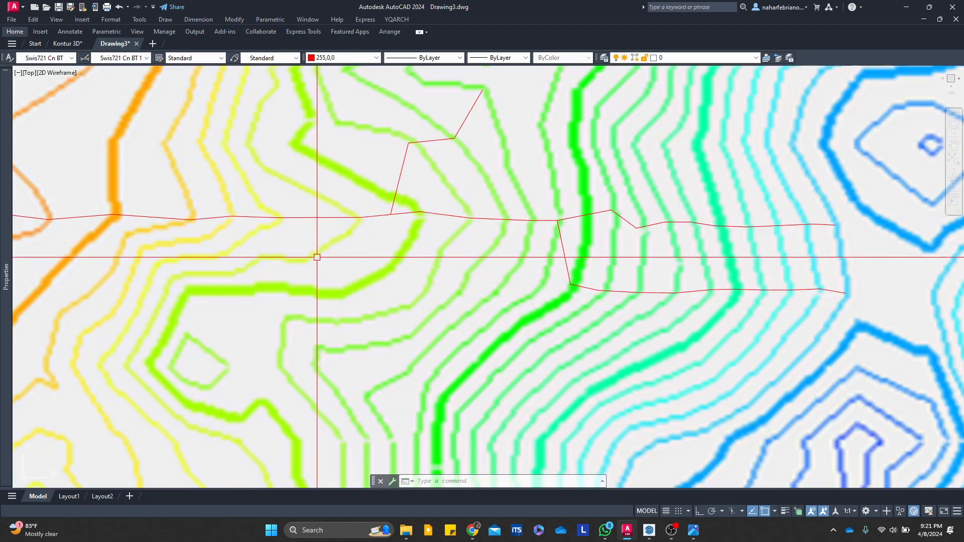
pyautogui.write('pl')
pyautogui.press('Return')
pyautogui.scroll(1, 382, 271)
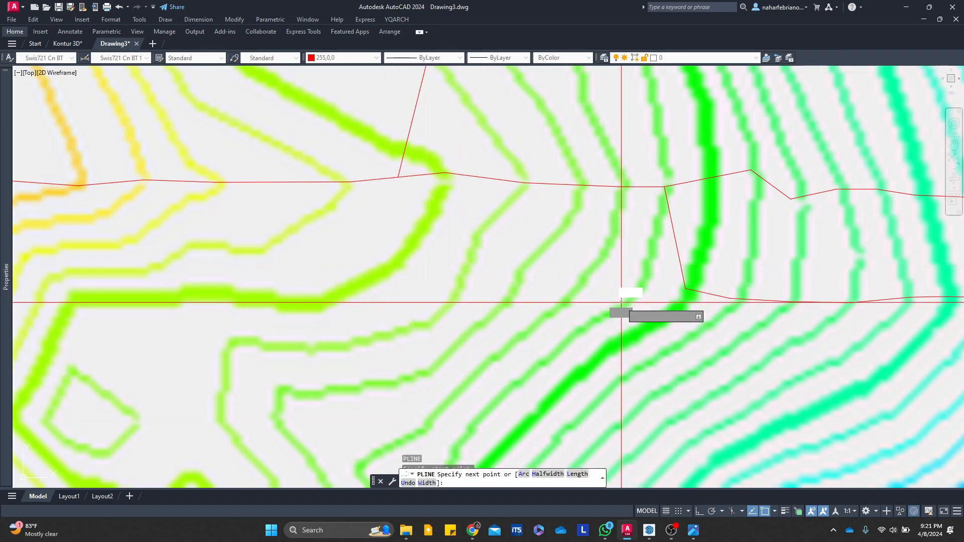
pyautogui.click(509, 297)
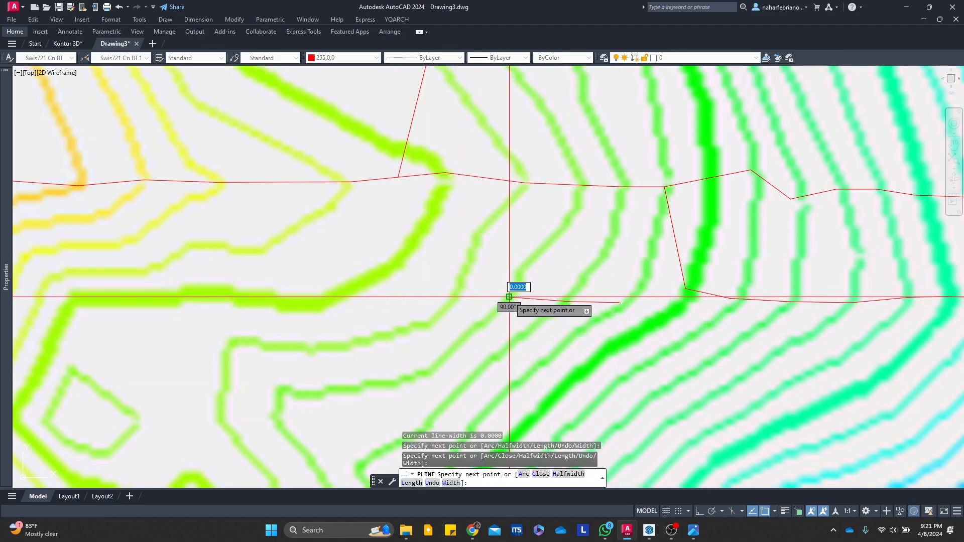
pyautogui.click(440, 312)
pyautogui.click(382, 265)
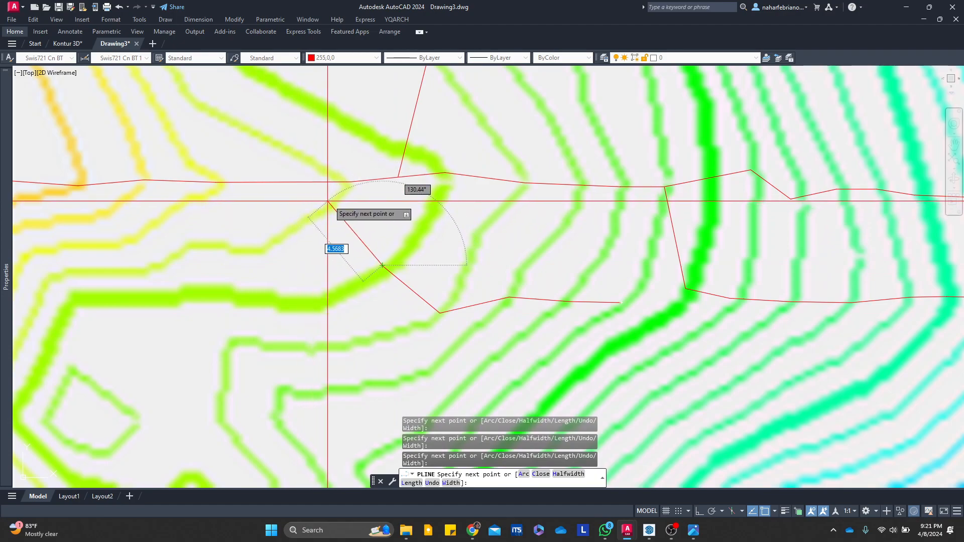
pyautogui.scroll(-10, 268, 244)
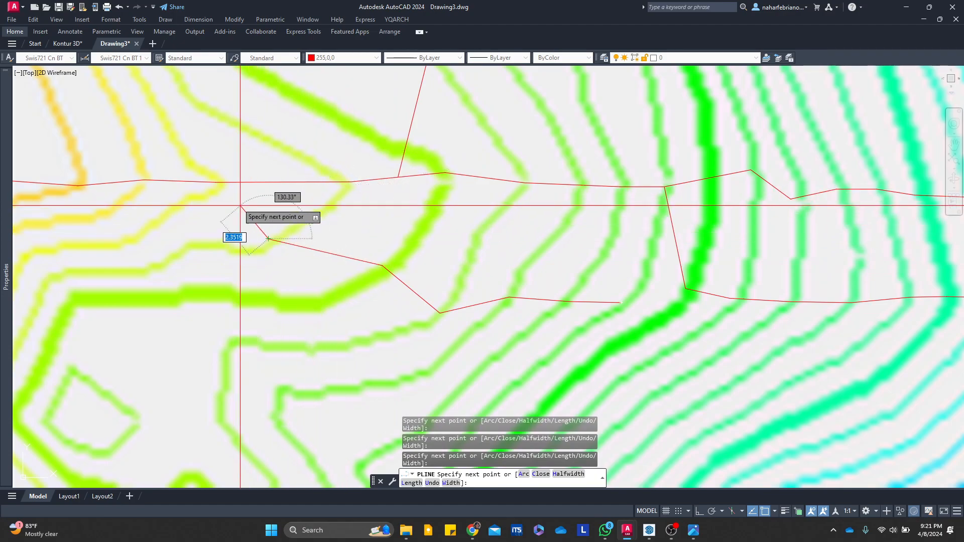
pyautogui.press('Escape')
# Extend the main line with a polyline segment from its western end to the corner of the outermost orange-red contour
pyautogui.scroll(5, 389, 227)
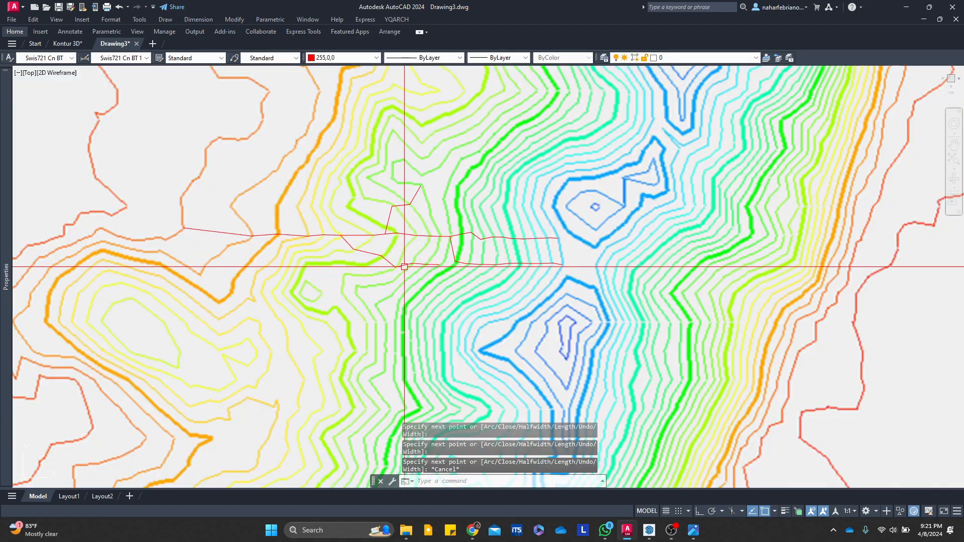
pyautogui.scroll(-2, 264, 241)
pyautogui.moveTo(264, 241); pyautogui.dragTo(415, 295, button='middle')
pyautogui.scroll(2, 488, 267)
pyautogui.scroll(2, 337, 285)
pyautogui.moveTo(336, 280); pyautogui.dragTo(372, 281, button='middle')
pyautogui.moveTo(243, 283); pyautogui.dragTo(319, 299, button='middle')
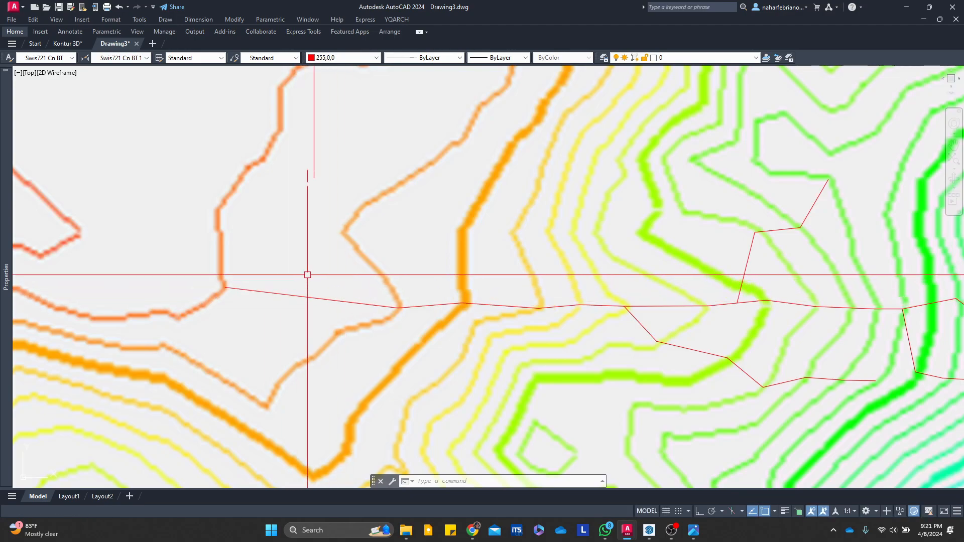
pyautogui.moveTo(234, 277); pyautogui.dragTo(407, 300, button='middle')
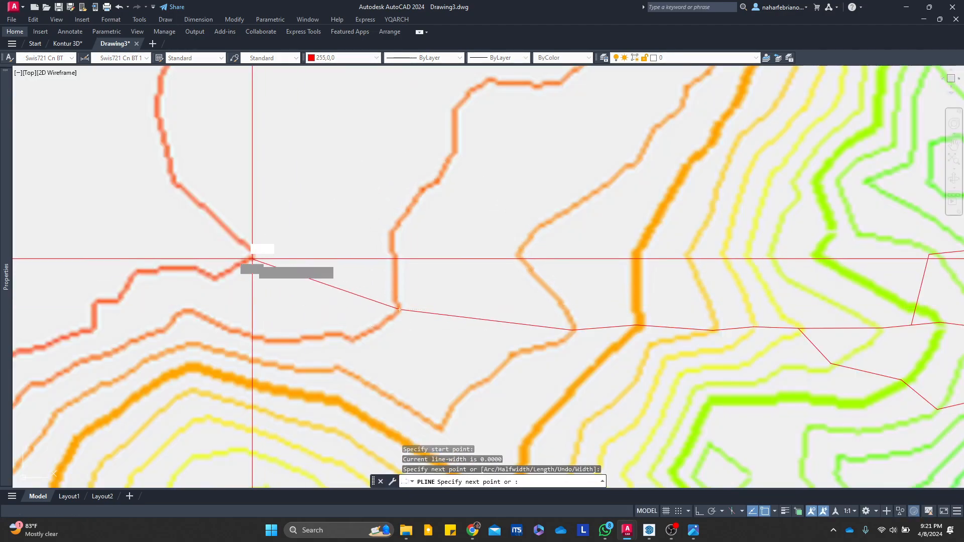
pyautogui.click(252, 259)
pyautogui.moveTo(156, 253); pyautogui.dragTo(488, 292, button='middle')
pyautogui.scroll(-2, 486, 290)
pyautogui.press('Escape')
pyautogui.moveTo(590, 297); pyautogui.dragTo(299, 269, button='middle')
pyautogui.scroll(2, 344, 287)
pyautogui.moveTo(426, 312); pyautogui.dragTo(290, 312, button='middle')
pyautogui.write('pl')
pyautogui.press('Return')
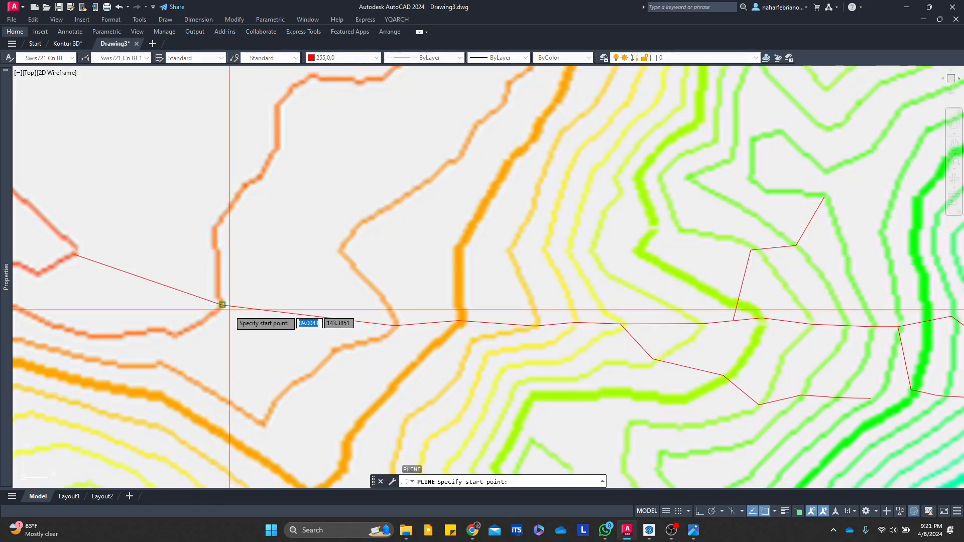
pyautogui.scroll(2, 231, 297)
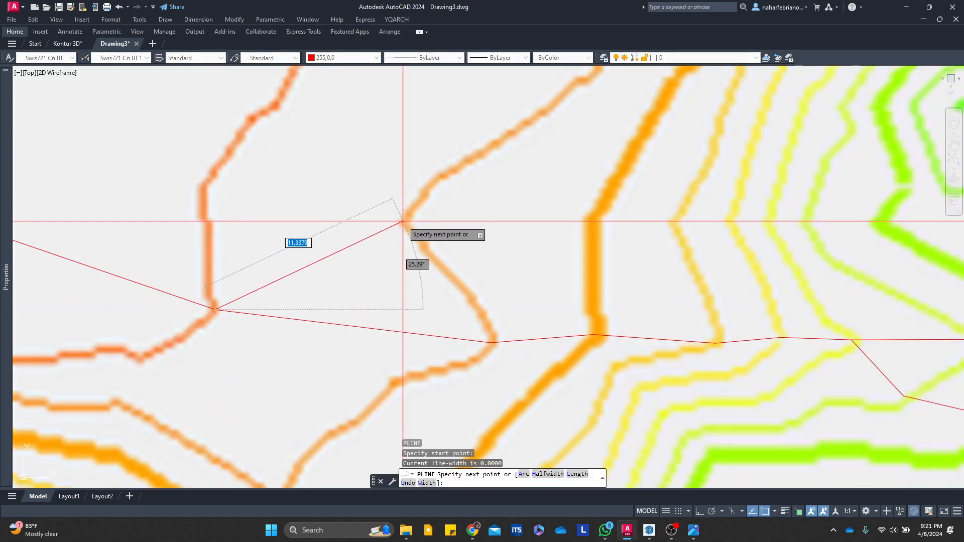
pyautogui.scroll(-2, 402, 222)
pyautogui.press('Escape')
# Draw a polyline from the main line's orange-red corner up to the next orange contour's corner and across the thick orange and yellow contours
pyautogui.scroll(2, 387, 256)
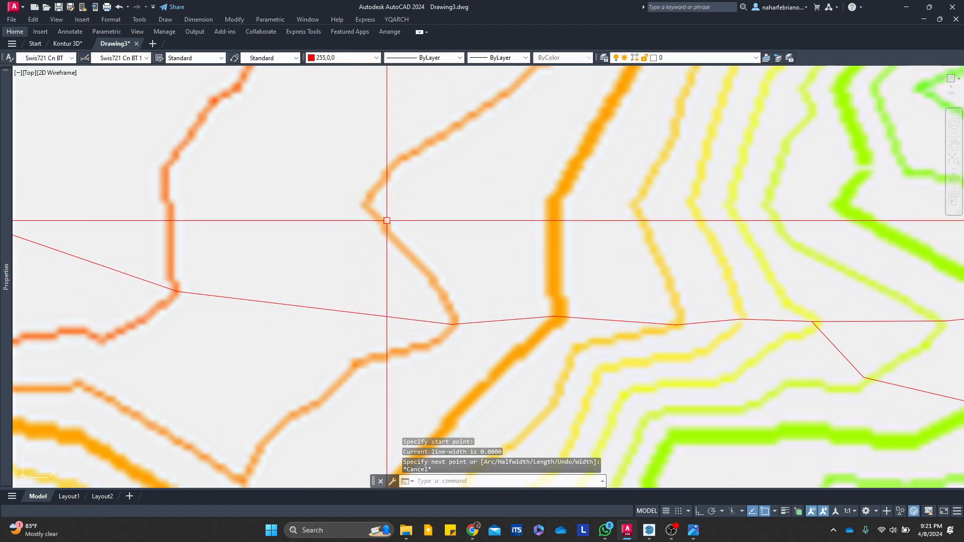
pyautogui.write('pl')
pyautogui.press('space')
pyautogui.click(177, 291)
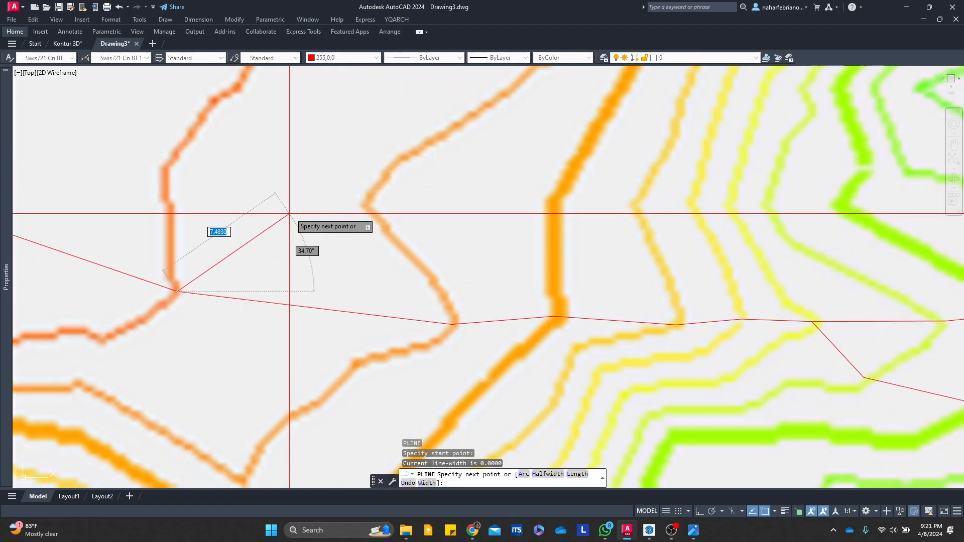
pyautogui.click(366, 207)
pyautogui.scroll(-2, 365, 207)
pyautogui.scroll(2, 385, 220)
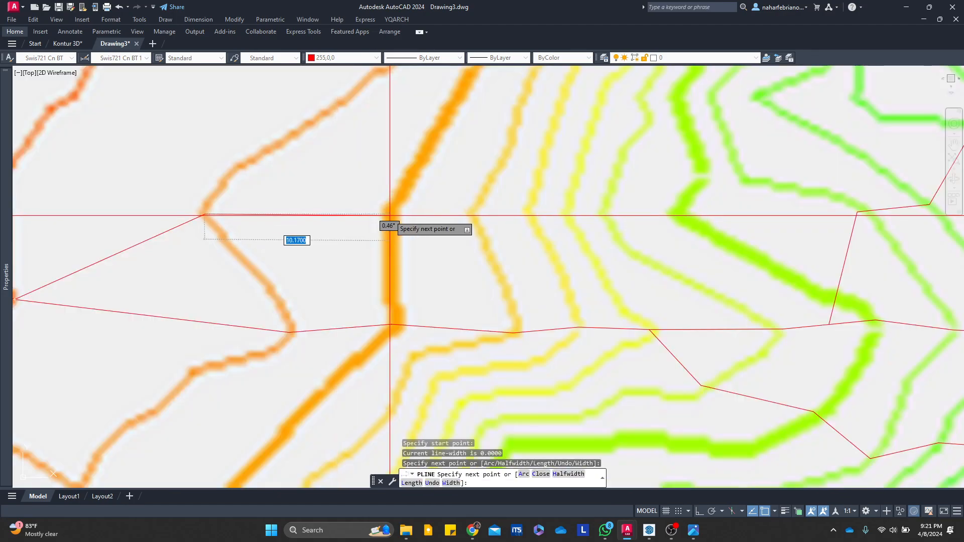
pyautogui.click(472, 216)
pyautogui.click(527, 216)
pyautogui.click(566, 216)
# Continue the upper polyline east across the yellow contours to the corners of the thick lime contour and the next green contour
pyautogui.moveTo(618, 262); pyautogui.dragTo(403, 257, button='middle')
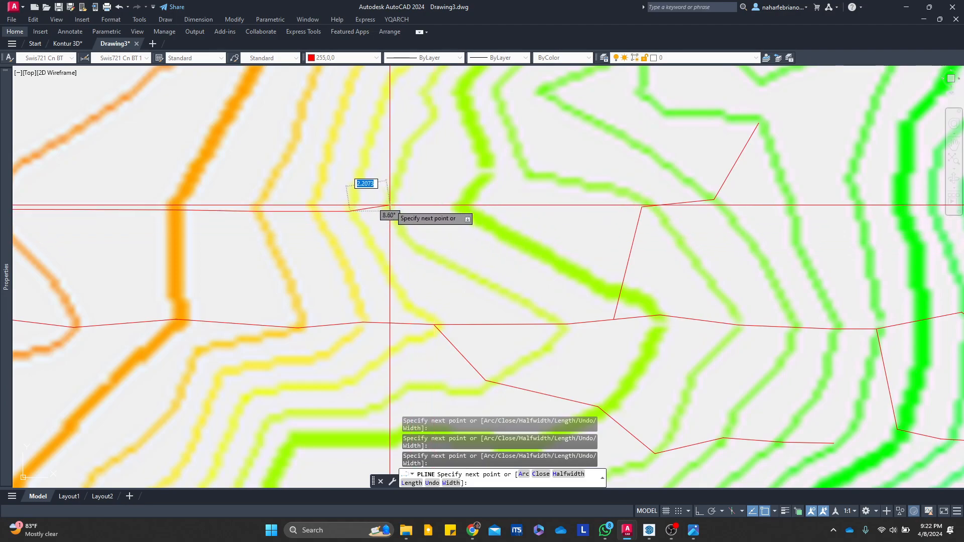
pyautogui.click(457, 210)
pyautogui.click(525, 179)
pyautogui.moveTo(525, 180); pyautogui.dragTo(331, 243, button='middle')
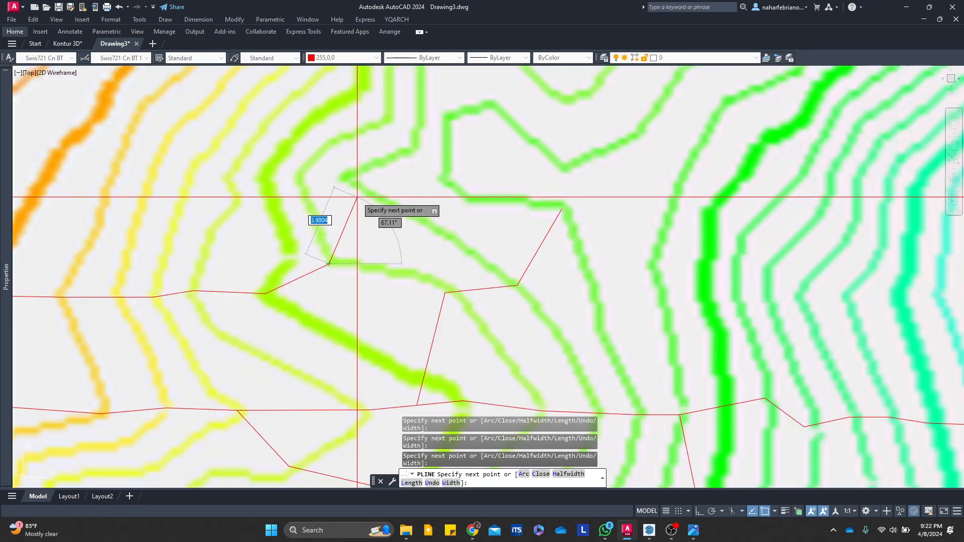
# Continue the polyline up to the next light-green contour corner and east past the upper end of the branch line
pyautogui.click(348, 180)
pyautogui.click(449, 178)
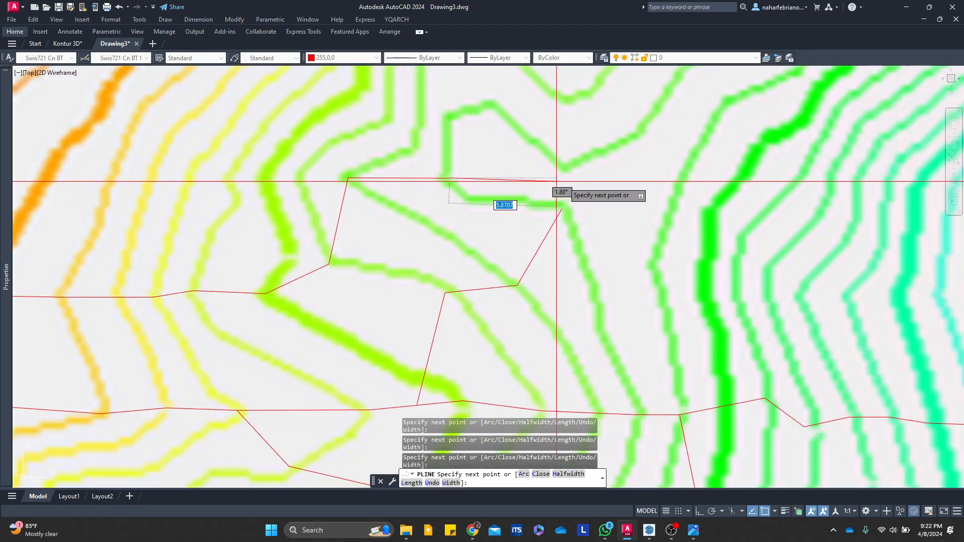
pyautogui.click(579, 188)
# Continue the polyline east across the thick green, teal and thick blue contours to the western corner of the closed blue contour
pyautogui.moveTo(577, 190); pyautogui.dragTo(369, 164, button='middle')
pyautogui.click(447, 237)
pyautogui.click(494, 243)
pyautogui.click(555, 244)
pyautogui.click(595, 270)
pyautogui.moveTo(684, 269); pyautogui.dragTo(339, 226, button='middle')
pyautogui.click(414, 224)
pyautogui.click(461, 218)
pyautogui.click(544, 228)
pyautogui.click(593, 222)
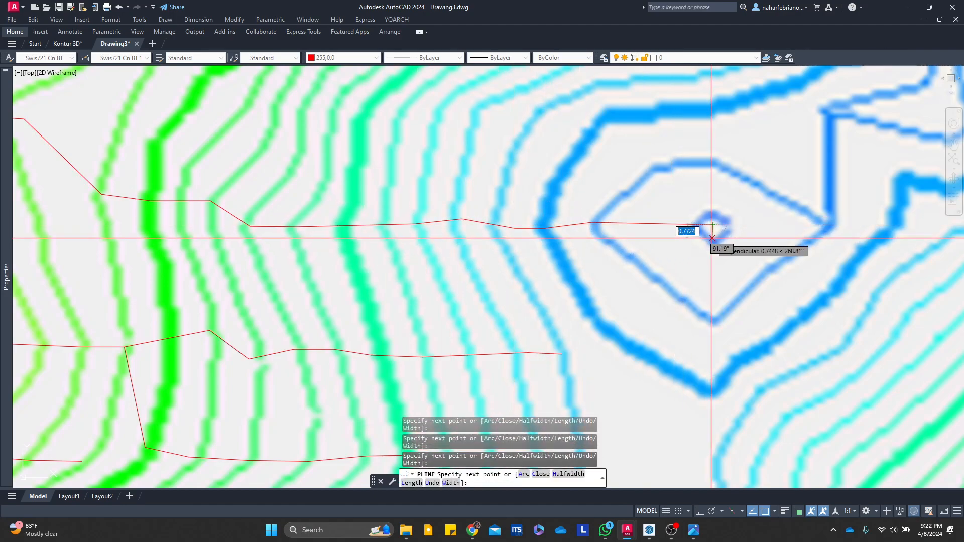
# Extend the polyline into the small innermost blue contour and south to the lower corner of the surrounding thick blue contour
pyautogui.scroll(4, 711, 238)
pyautogui.click(712, 240)
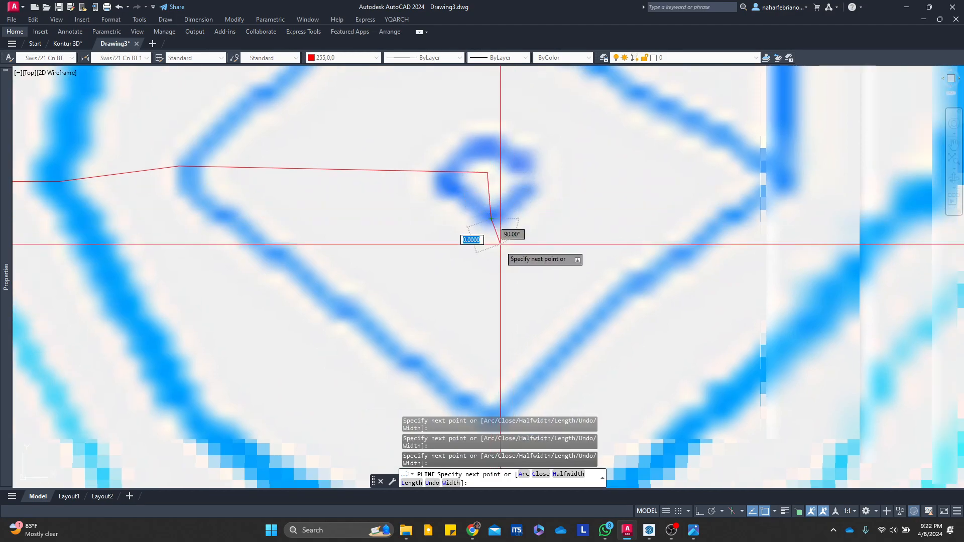
pyautogui.scroll(-5, 491, 219)
pyautogui.scroll(3, 540, 206)
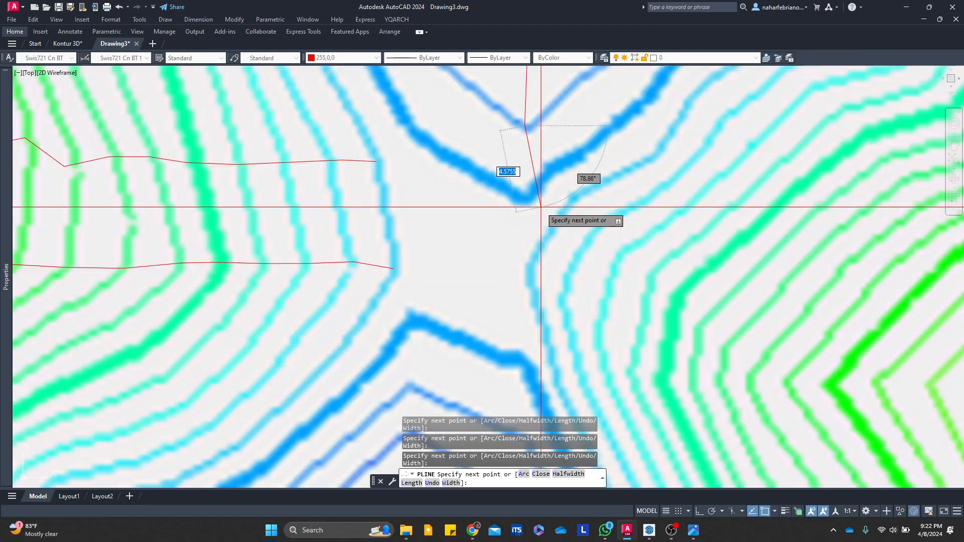
pyautogui.moveTo(541, 206); pyautogui.dragTo(490, 187, button='middle')
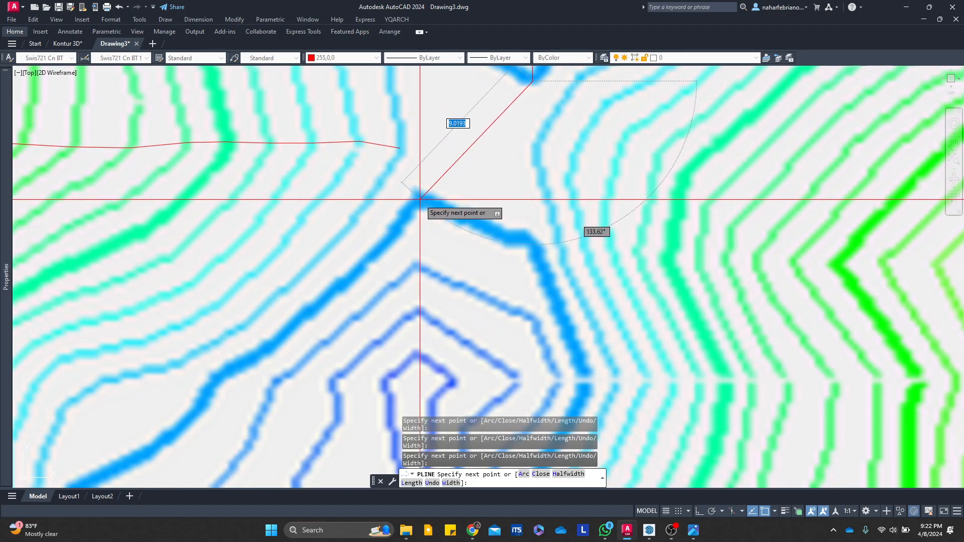
# Carry the polyline south across the lower thick blue contour and through the dark blue contours inside it
pyautogui.click(468, 220)
pyautogui.moveTo(469, 276); pyautogui.dragTo(488, 173, button='middle')
pyautogui.click(487, 192)
pyautogui.click(472, 236)
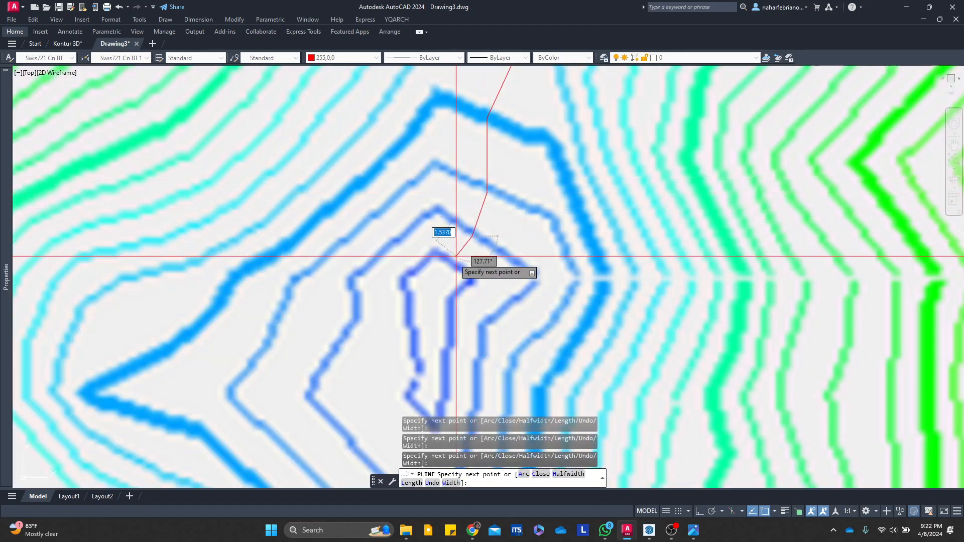
# Route the polyline through the innermost dark blue contour and west to the western tip of the thick blue contour
pyautogui.scroll(-3, 352, 301)
pyautogui.scroll(4, 269, 258)
pyautogui.click(497, 301)
pyautogui.scroll(-2, 456, 282)
pyautogui.scroll(2, 420, 322)
pyautogui.moveTo(378, 351); pyautogui.dragTo(418, 327, button='middle')
pyautogui.scroll(-2, 527, 231)
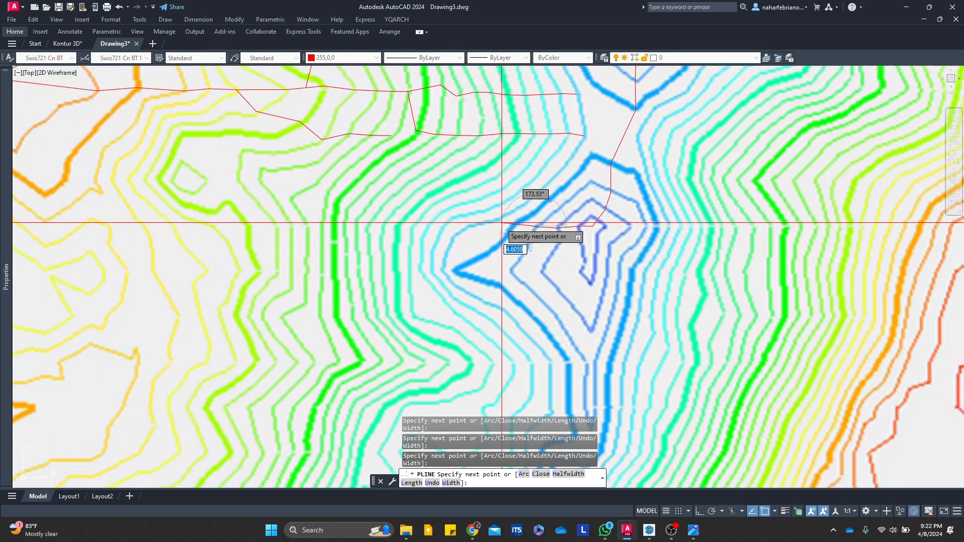
pyautogui.scroll(2, 517, 264)
pyautogui.click(422, 296)
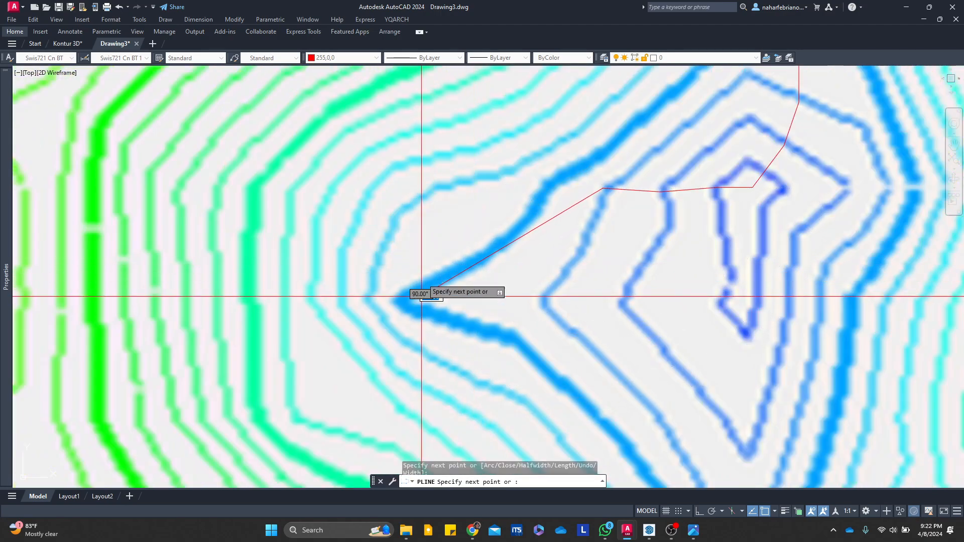
pyautogui.click(343, 164)
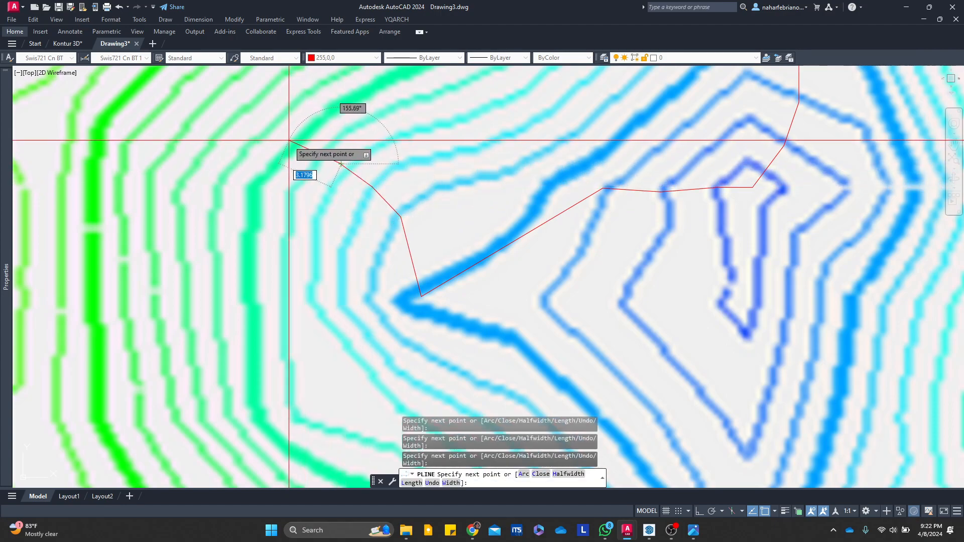
pyautogui.moveTo(290, 140); pyautogui.dragTo(423, 294, button='middle')
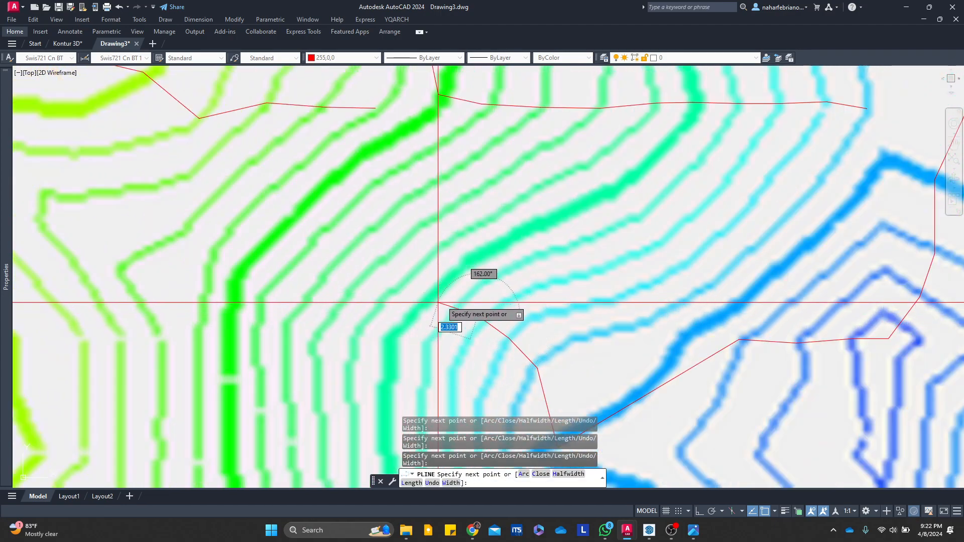
pyautogui.hotkey('ctrl', 'z')
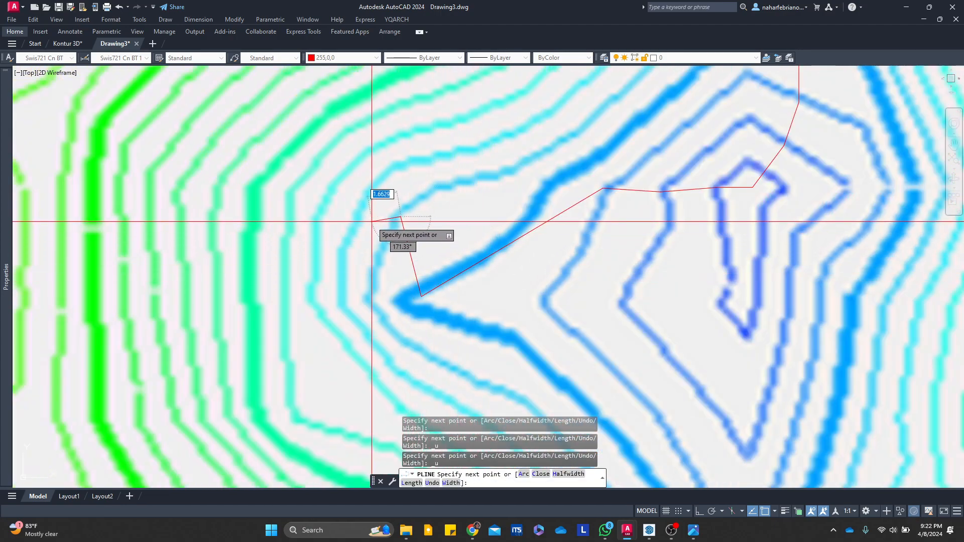
# Continue the polyline west across the cyan, teal and thick green contours to the corner of the next light-green contour
pyautogui.click(322, 190)
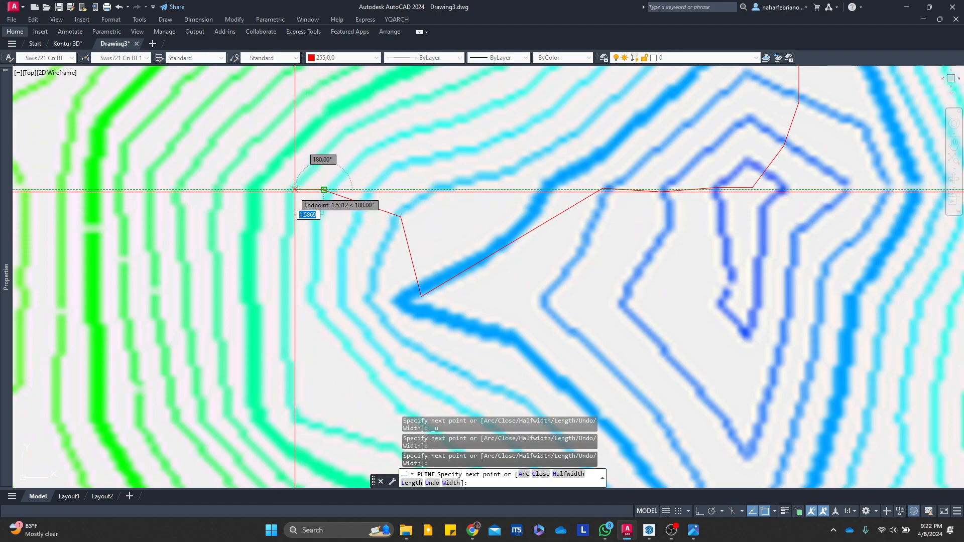
pyautogui.click(255, 188)
pyautogui.moveTo(201, 193); pyautogui.dragTo(367, 236, button='middle')
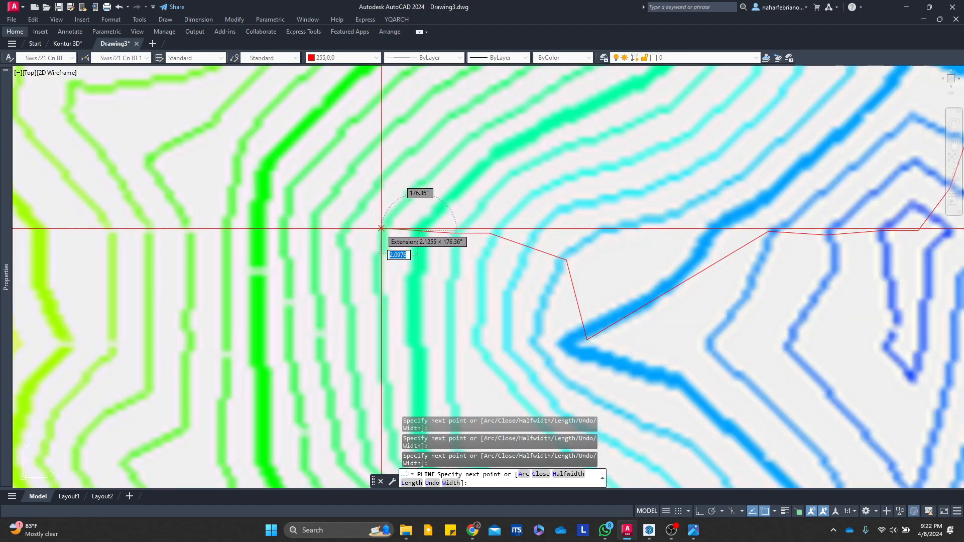
pyautogui.click(263, 167)
pyautogui.click(238, 150)
pyautogui.click(151, 155)
# Continue the polyline northwest through the light-green corner and the thick lime contour's corner to the yellow contours
pyautogui.moveTo(85, 110); pyautogui.dragTo(371, 309, button='middle')
pyautogui.click(360, 285)
pyautogui.moveTo(170, 213)
pyautogui.mouseDown(button='middle')
pyautogui.moveTo(342, 281)
pyautogui.moveTo(378, 276)
pyautogui.mouseUp(button='middle')
pyautogui.scroll(-4, 349, 286)
pyautogui.scroll(2, 373, 293)
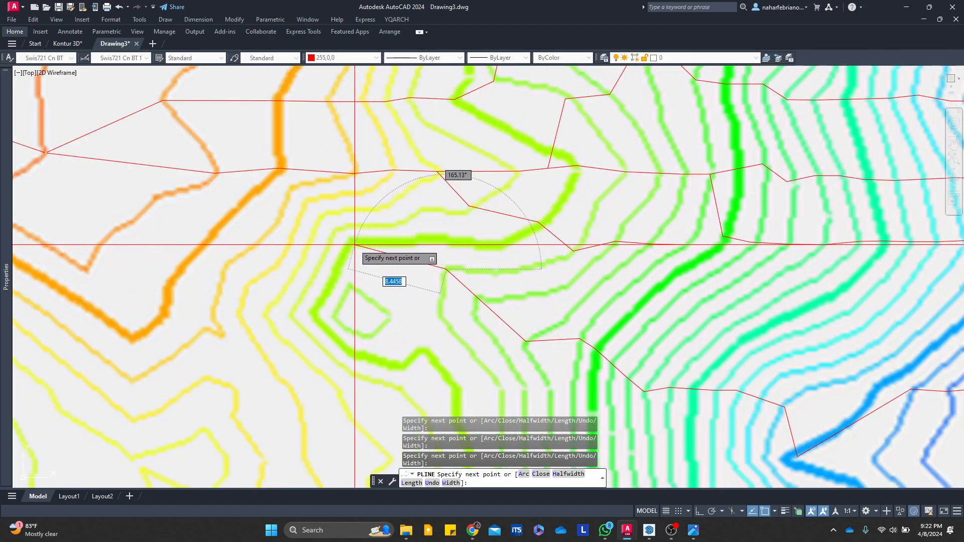
pyautogui.moveTo(276, 223); pyautogui.dragTo(404, 292, button='middle')
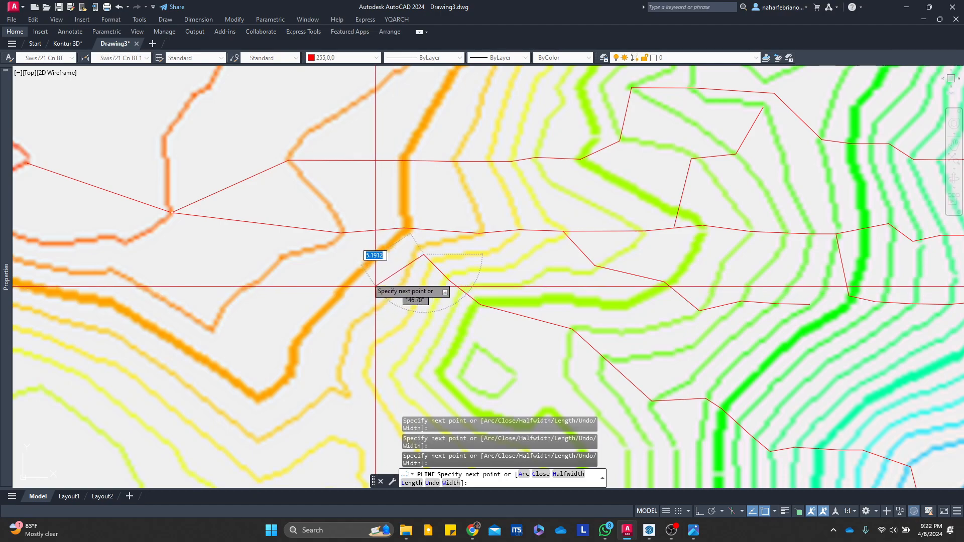
pyautogui.scroll(-4, 375, 286)
pyautogui.scroll(2, 359, 257)
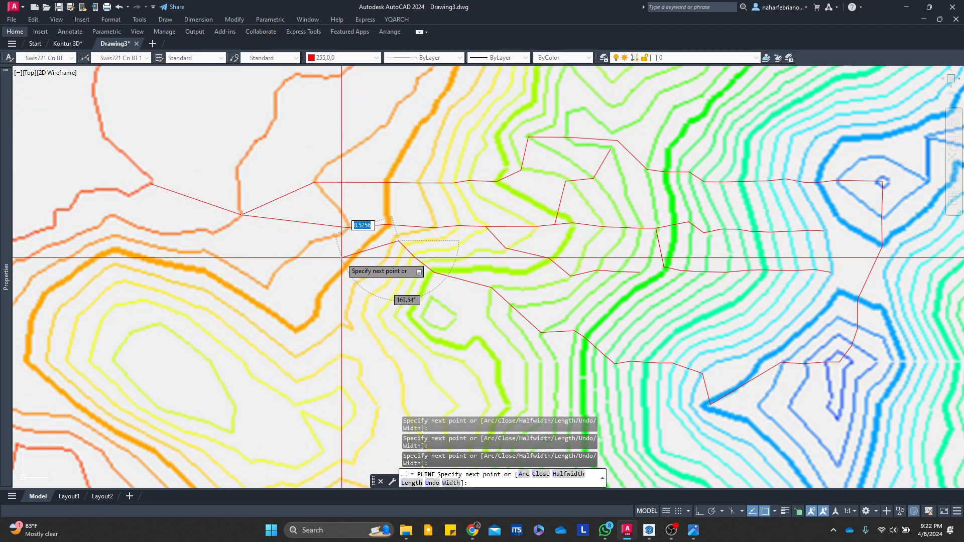
# Bring the polyline west across the thick orange contour back to the main line's orange-red contour corner and finish it
pyautogui.scroll(2, 341, 257)
pyautogui.click(372, 241)
pyautogui.click(293, 235)
pyautogui.click(182, 190)
pyautogui.press('Escape')
pyautogui.scroll(-4, 323, 200)
pyautogui.moveTo(325, 200); pyautogui.dragTo(301, 256, button='middle')
pyautogui.scroll(-2, 303, 257)
pyautogui.scroll(2, 372, 254)
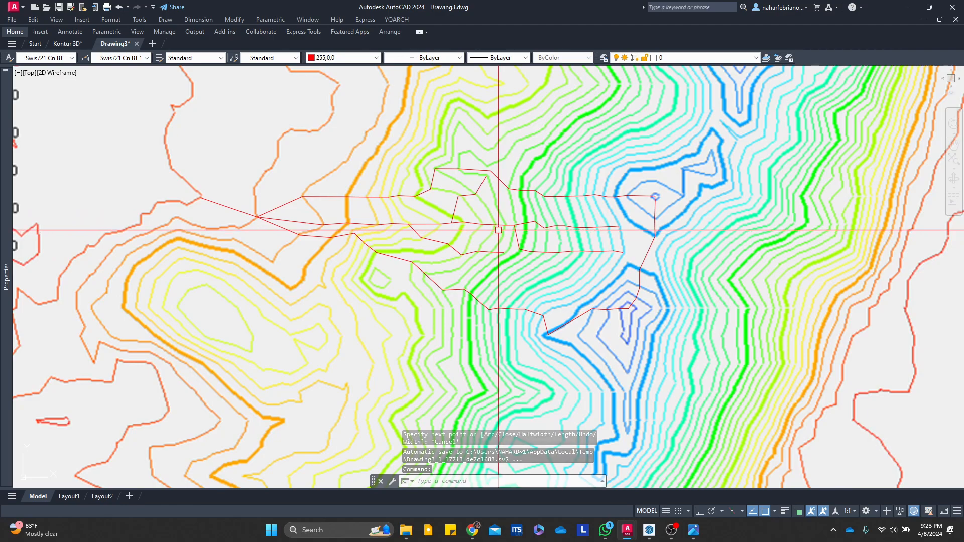
# Stretch the outline vertex at the thick blue contour's western tip northward to smooth the outline there
pyautogui.scroll(6, 580, 319)
pyautogui.click(579, 316)
pyautogui.click(452, 398)
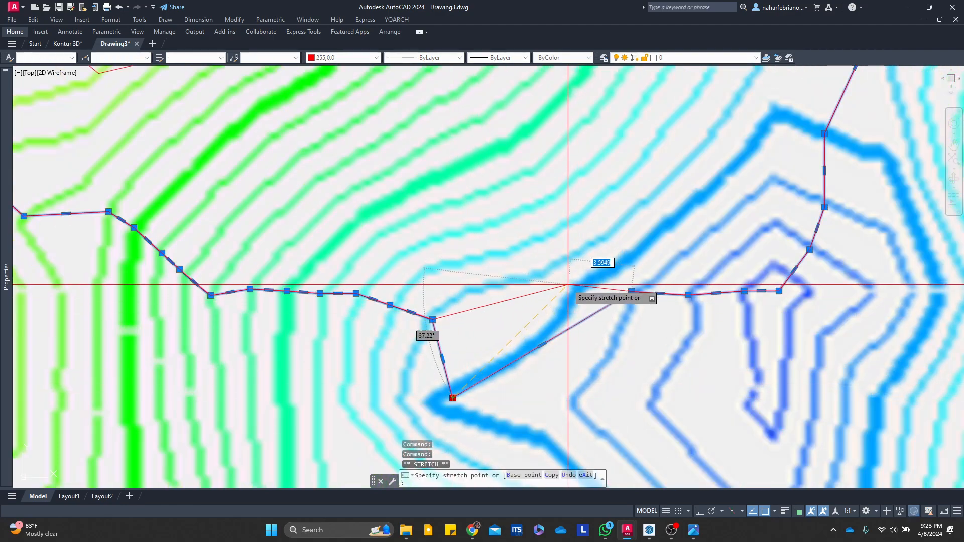
pyautogui.scroll(-5, 519, 289)
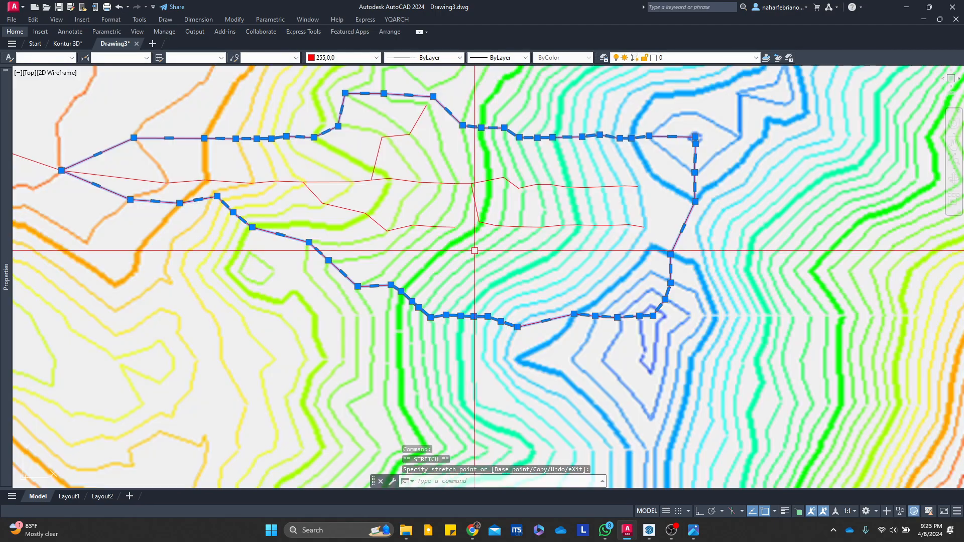
pyautogui.press('Escape')
# Set the global width of the red outline polyline to 0.2
pyautogui.moveTo(461, 269); pyautogui.dragTo(551, 306, button='middle')
pyautogui.moveTo(408, 280)
pyautogui.mouseDown(button='middle')
pyautogui.moveTo(344, 286)
pyautogui.moveTo(498, 338)
pyautogui.mouseUp(button='middle')
pyautogui.scroll(-2, 499, 338)
pyautogui.scroll(2, 460, 311)
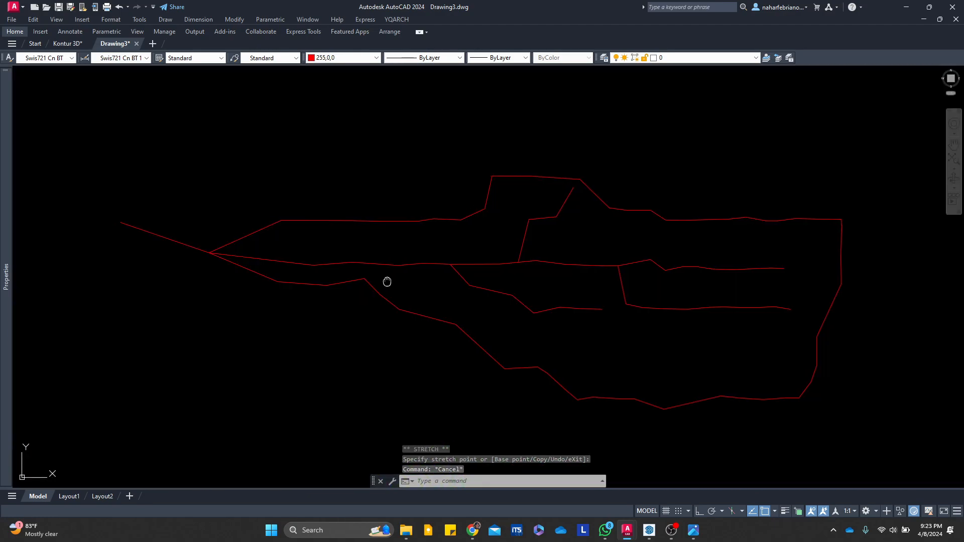
pyautogui.click(746, 219)
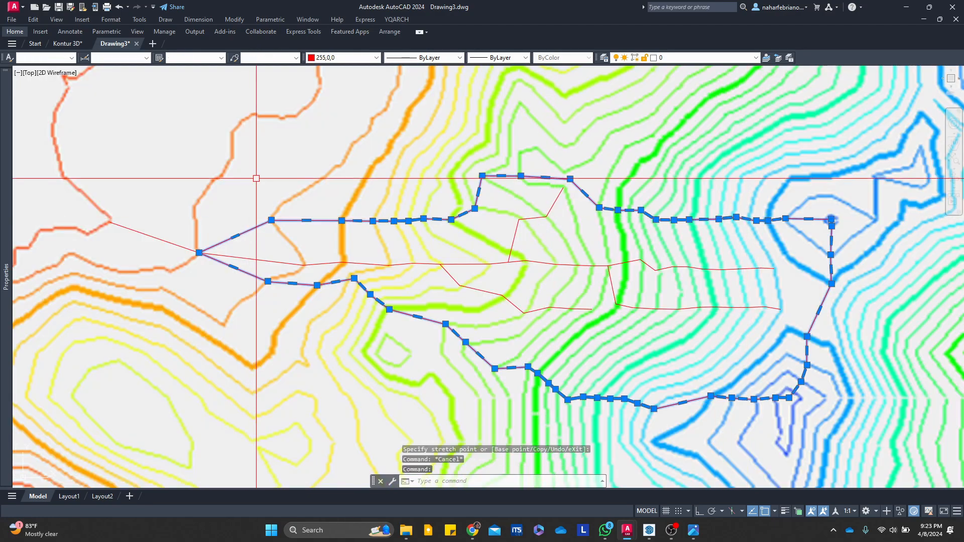
pyautogui.moveTo(248, 179); pyautogui.dragTo(295, 174, button='middle')
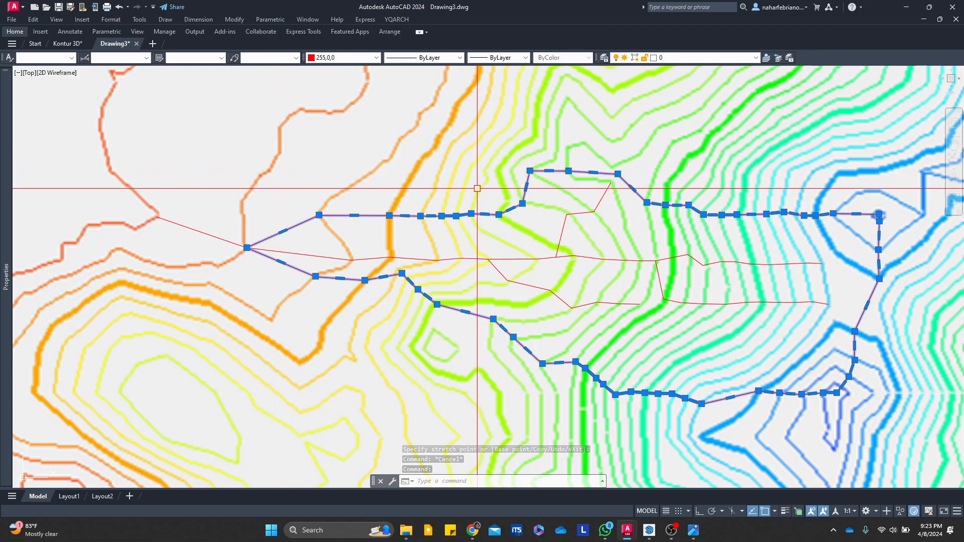
pyautogui.moveTo(1, 170)
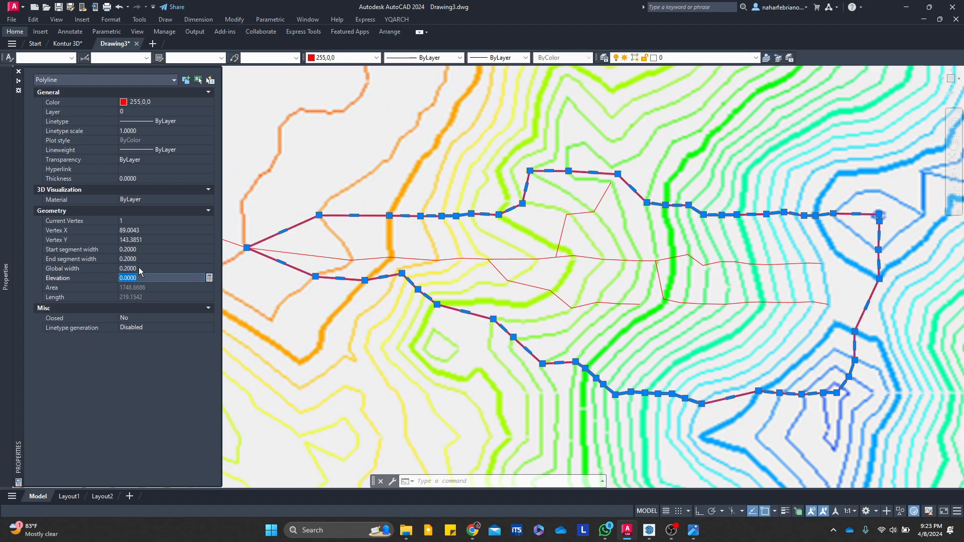
pyautogui.press('Escape')
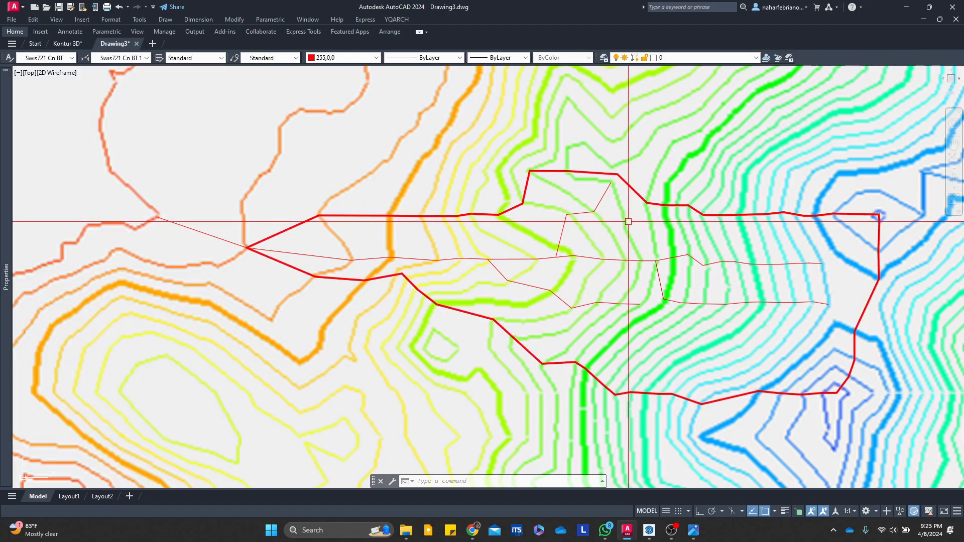
# Change the colour of the main line inside the outline to true colour 0,0,255
pyautogui.click(596, 257)
pyautogui.click(347, 57)
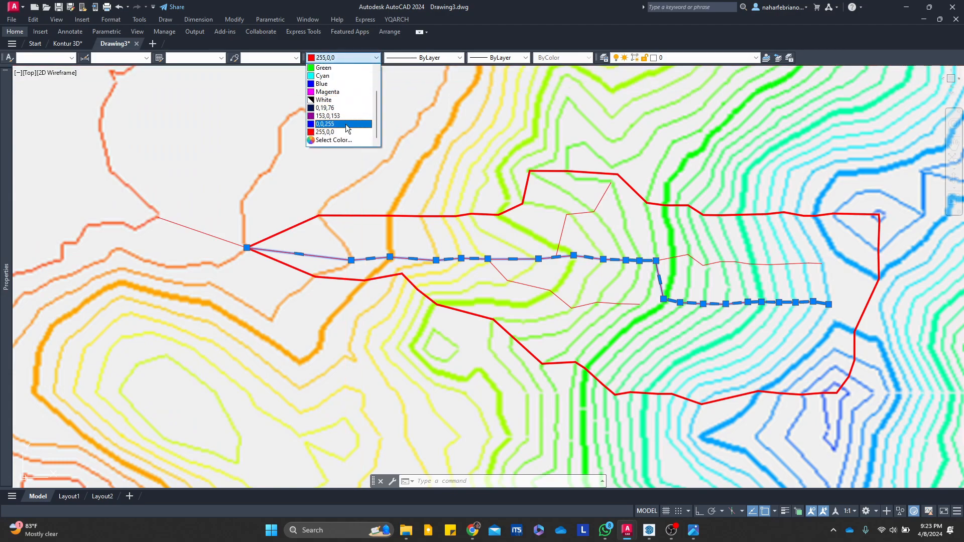
pyautogui.click(341, 83)
pyautogui.click(346, 57)
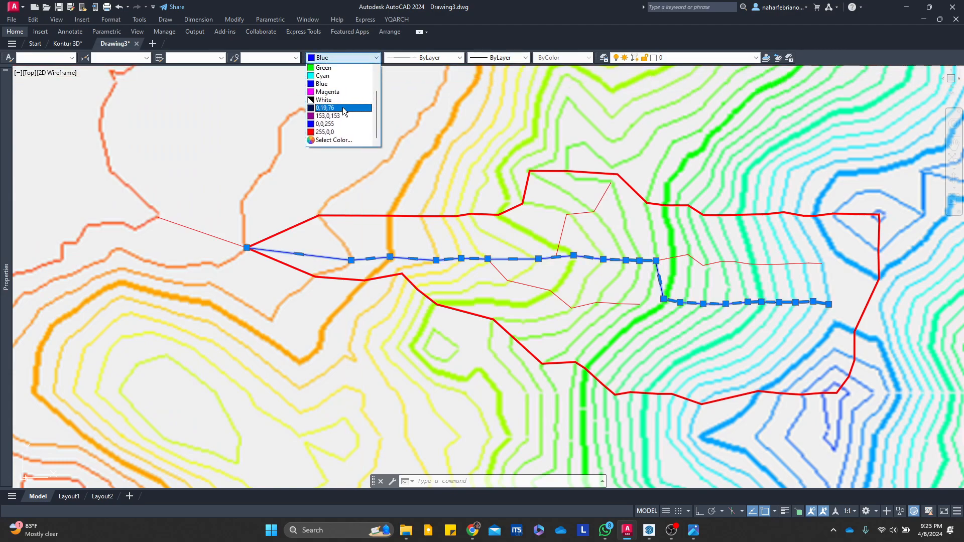
pyautogui.click(345, 140)
pyautogui.click(555, 161)
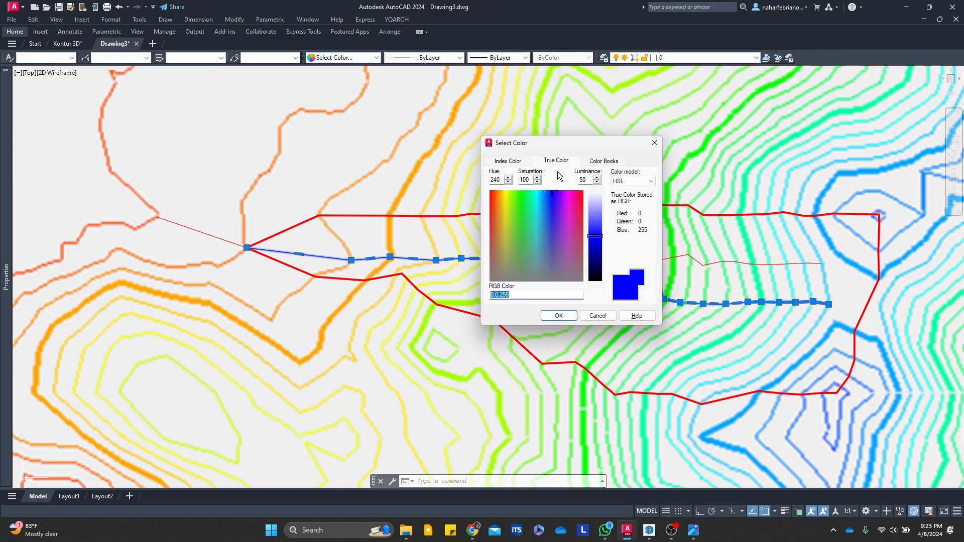
pyautogui.click(575, 315)
# Set the global width of the blue main line to 0.4
pyautogui.moveTo(1, 252)
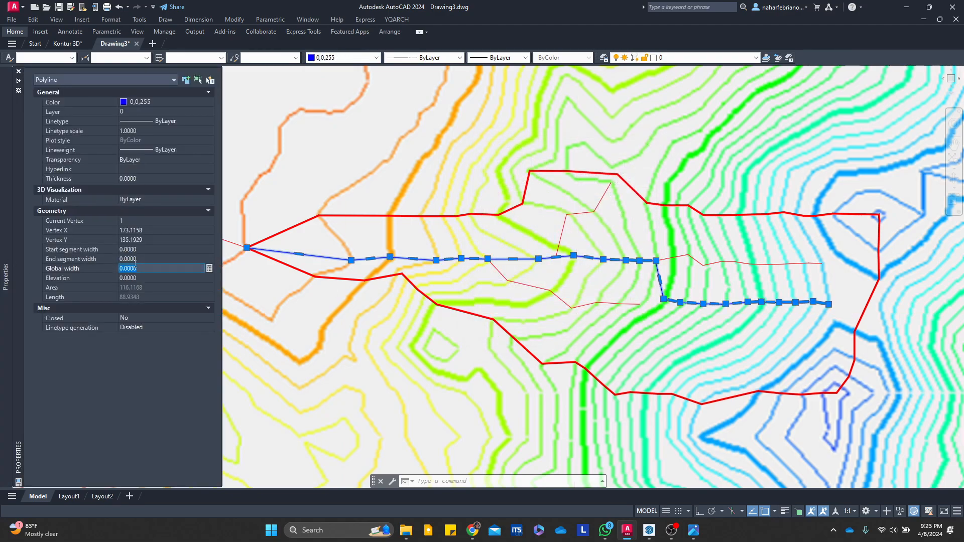
pyautogui.write('0.2')
pyautogui.press('Return')
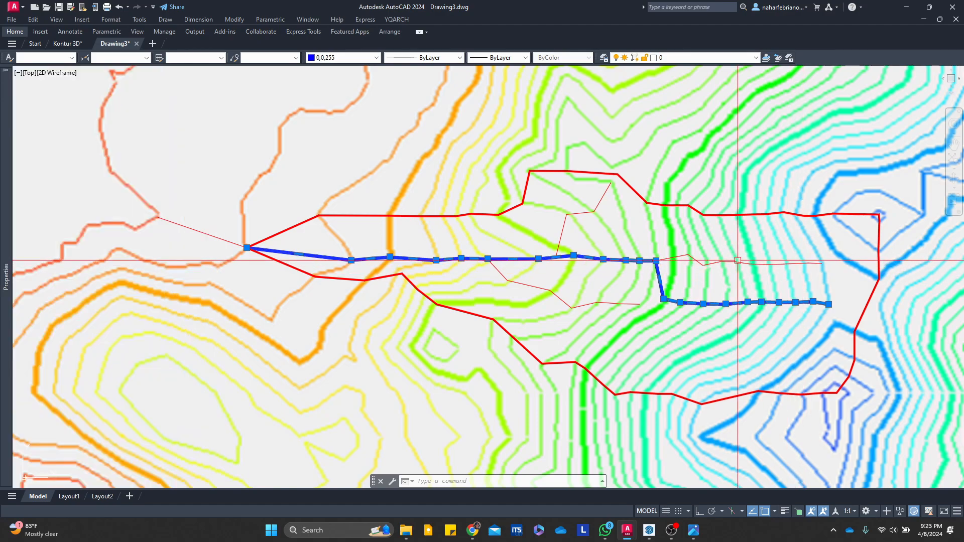
# Match the blue main line's properties onto the thin red branch polylines inside the outline
pyautogui.scroll(2, 552, 254)
pyautogui.write('na')
pyautogui.press('Return')
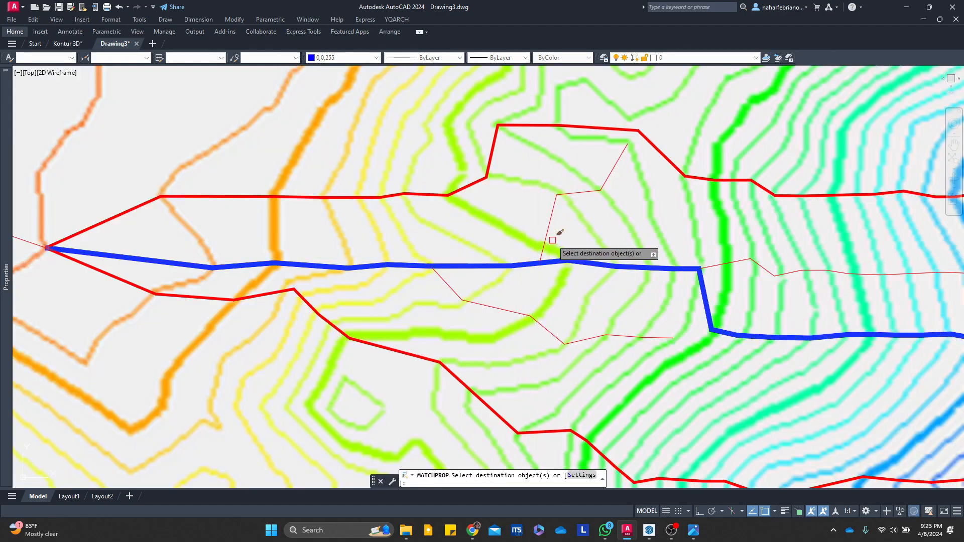
pyautogui.press('Escape')
pyautogui.scroll(-2, 765, 272)
pyautogui.moveTo(765, 272); pyautogui.dragTo(526, 265, button='middle')
pyautogui.scroll(2, 633, 266)
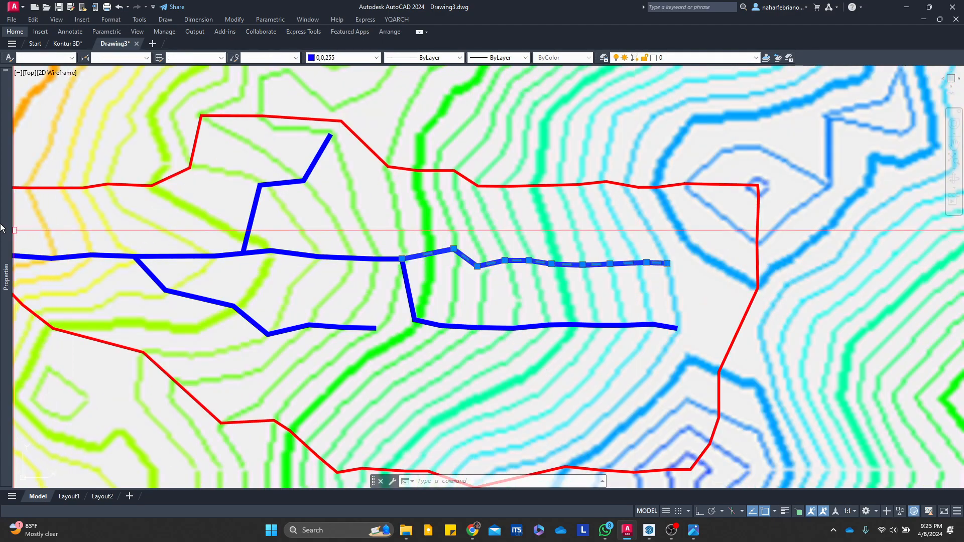
# Narrow the global width of the eastern blue branch and match its properties onto the upper and lower western branches
pyautogui.moveTo(6, 274)
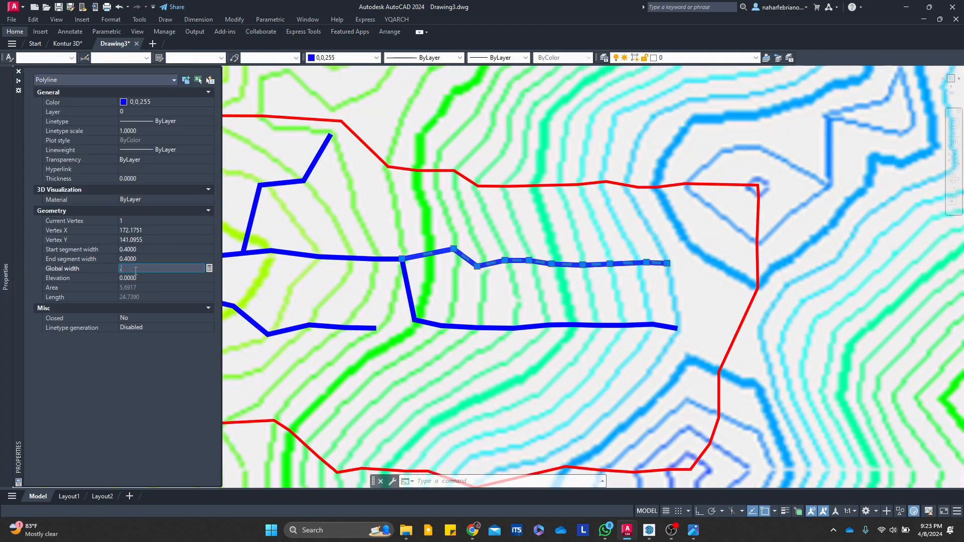
pyautogui.moveTo(329, 258); pyautogui.dragTo(423, 258, button='middle')
pyautogui.write('ma')
pyautogui.press('Return')
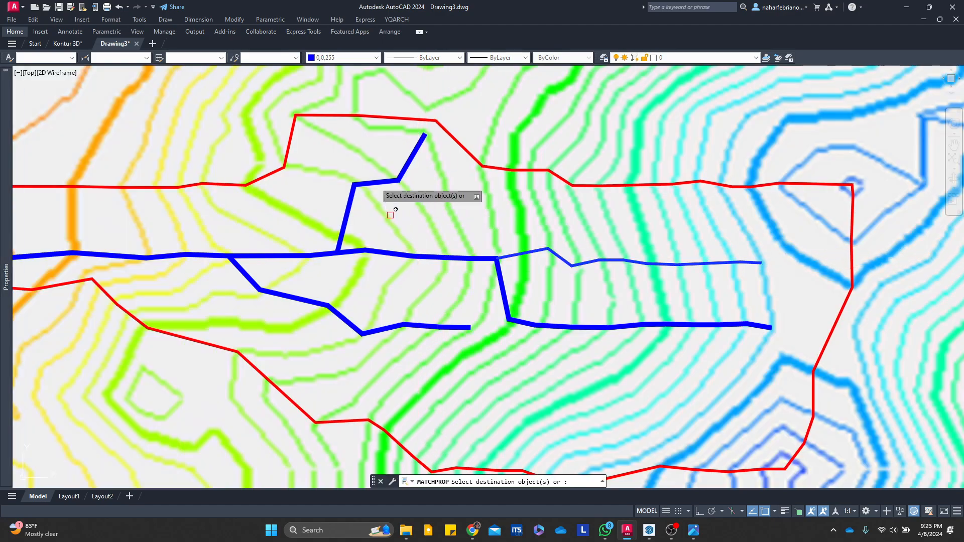
pyautogui.click(376, 181)
pyautogui.click(366, 334)
pyautogui.press('Escape')
pyautogui.scroll(-3, 564, 254)
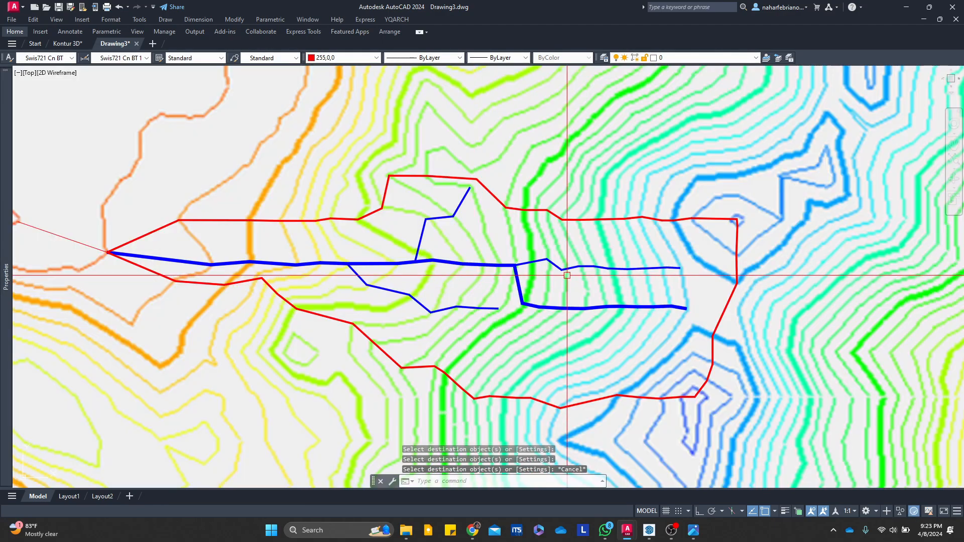
# Match the blue main line's properties onto the line segment extending west beyond the outline's pointed tip
pyautogui.moveTo(564, 254); pyautogui.dragTo(675, 292, button='middle')
pyautogui.scroll(2, 368, 259)
pyautogui.moveTo(353, 254); pyautogui.dragTo(486, 253, button='middle')
pyautogui.click(274, 293)
pyautogui.write('ma')
pyautogui.press('Return')
pyautogui.click(224, 279)
pyautogui.click(205, 276)
pyautogui.press('Escape')
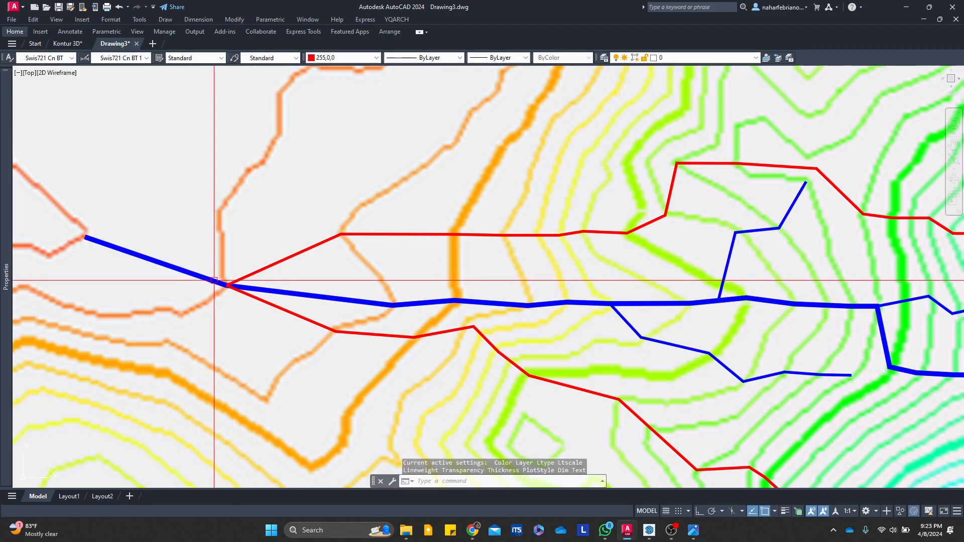
# Draw a small three-sided polygon between the red outline's edges, just east of its western tip
pyautogui.scroll(-2, 251, 275)
pyautogui.moveTo(251, 274); pyautogui.dragTo(336, 231, button='middle')
pyautogui.scroll(4, 339, 231)
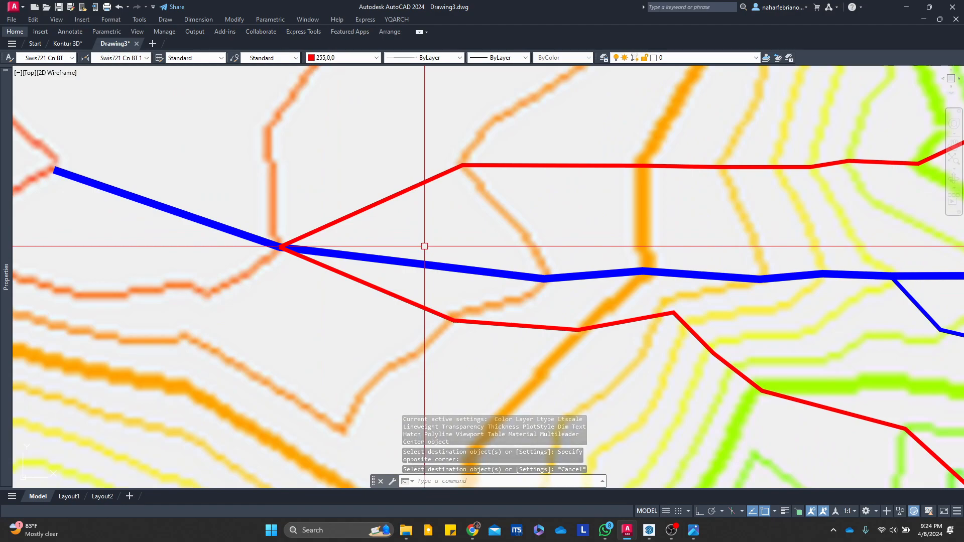
pyautogui.write('POLYLINE')
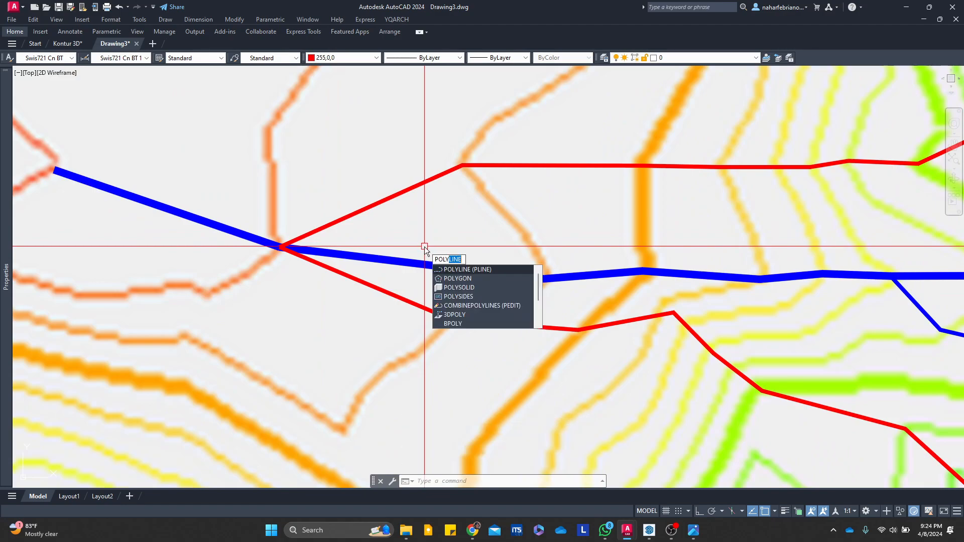
pyautogui.press('Down')
pyautogui.press('Return')
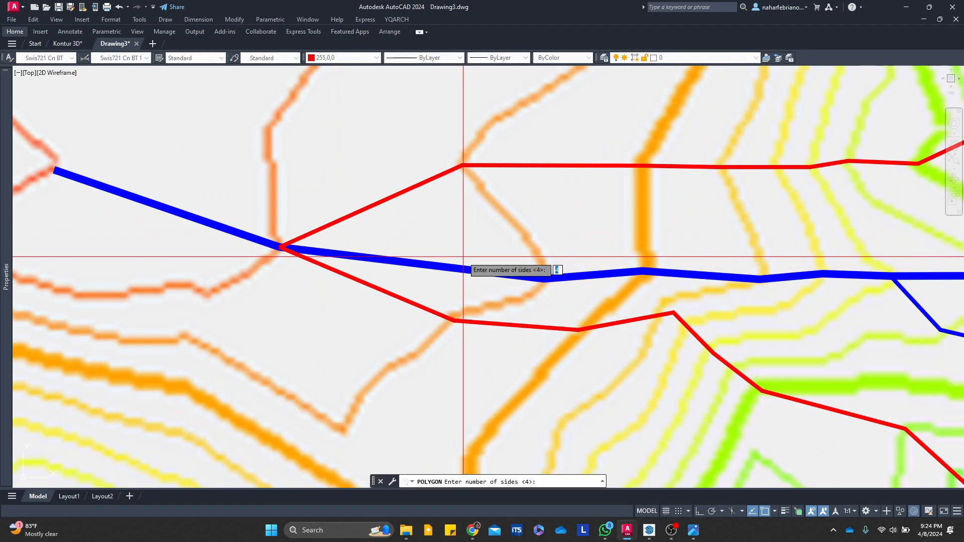
pyautogui.press('Return')
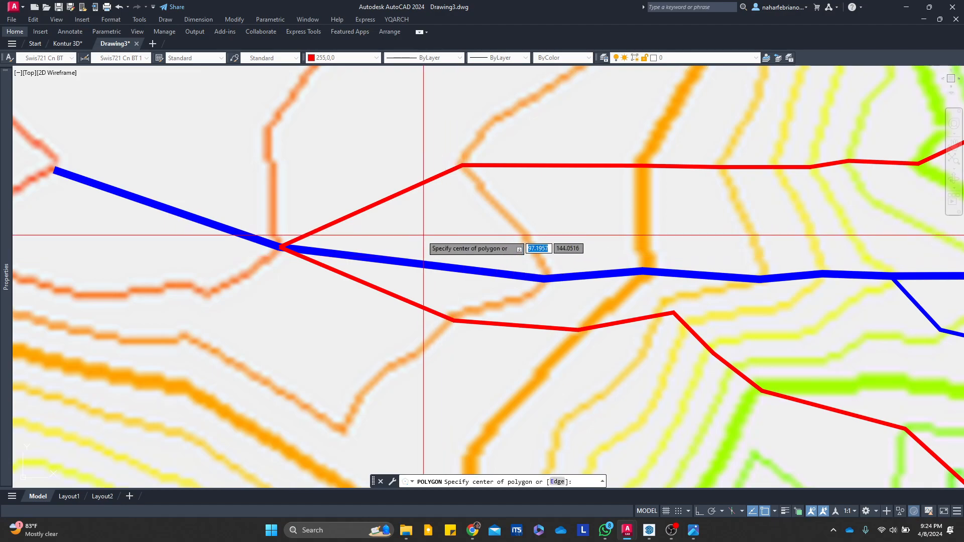
pyautogui.click(434, 236)
pyautogui.click(446, 258)
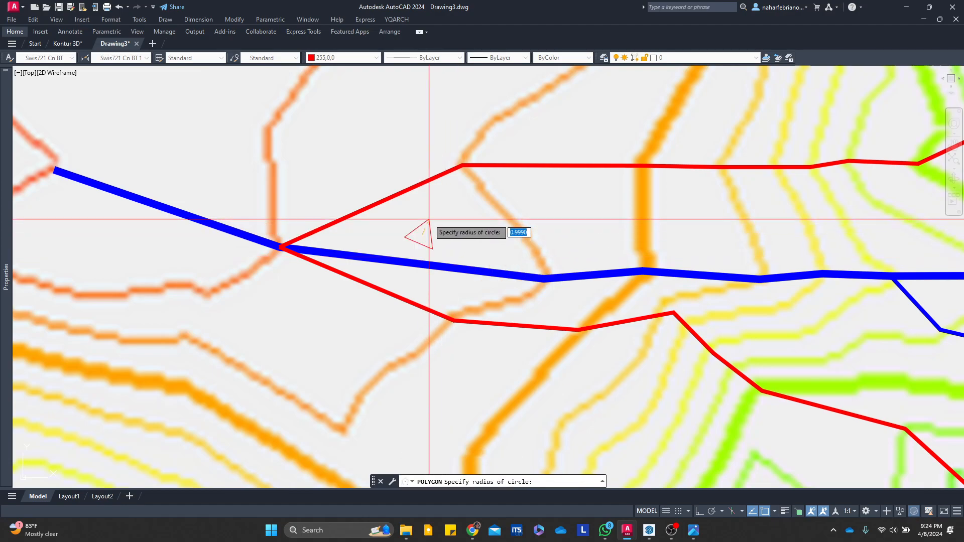
pyautogui.scroll(2, 429, 220)
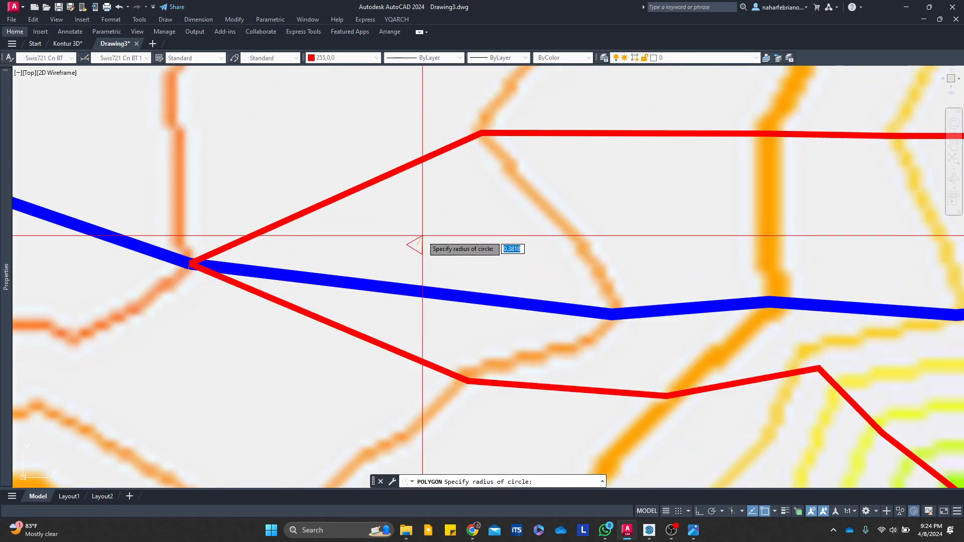
pyautogui.click(392, 246)
# Move the triangle by its west-pointing vertex onto the tip where the red outline meets the blue main line
pyautogui.click(429, 244)
pyautogui.write('m')
pyautogui.press('Return')
pyautogui.click(393, 246)
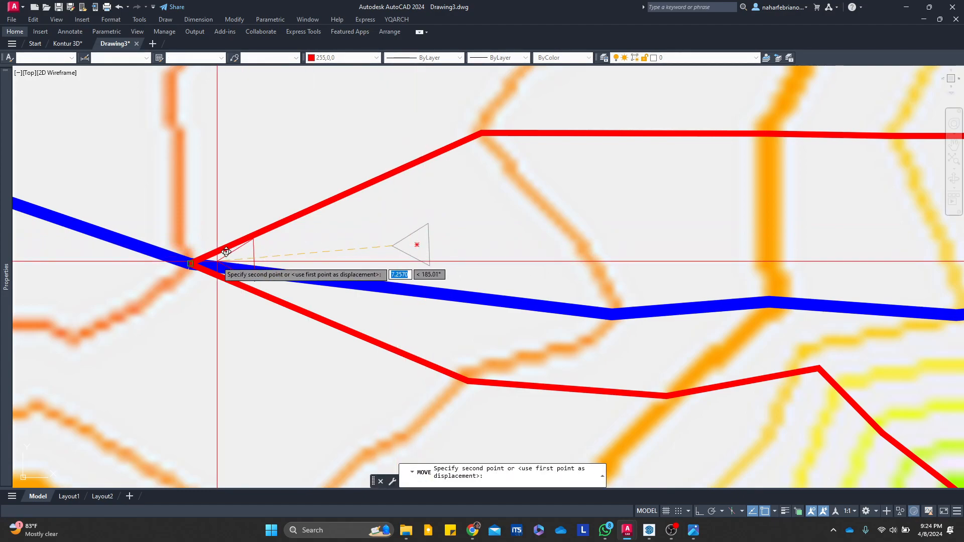
pyautogui.click(191, 263)
pyautogui.press('Escape')
# Scale the triangle up about its vertex at the outline's tip
pyautogui.click(226, 262)
pyautogui.scroll(3, 226, 256)
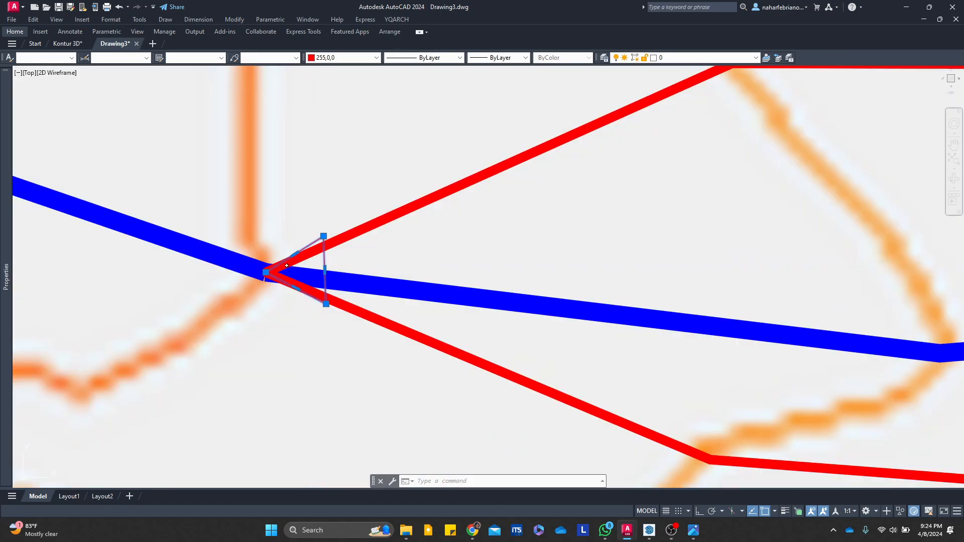
pyautogui.write('sc')
pyautogui.press('Return')
pyautogui.click(269, 269)
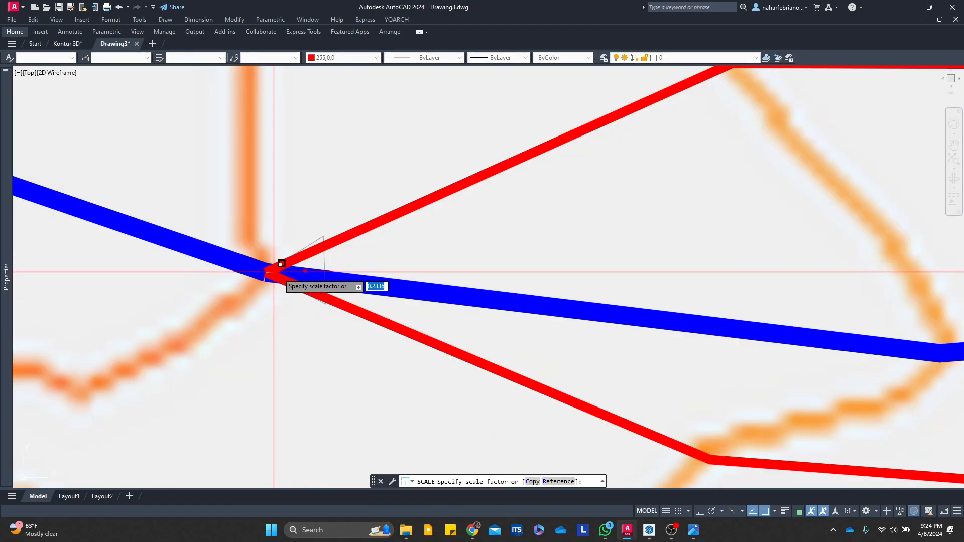
pyautogui.click(333, 333)
pyautogui.scroll(-3, 367, 278)
pyautogui.scroll(3, 364, 263)
pyautogui.scroll(2, 366, 257)
pyautogui.moveTo(365, 256); pyautogui.dragTo(400, 283, button='middle')
pyautogui.scroll(-4, 402, 249)
pyautogui.scroll(-5, 323, 251)
pyautogui.scroll(7, 336, 242)
pyautogui.scroll(2, 349, 256)
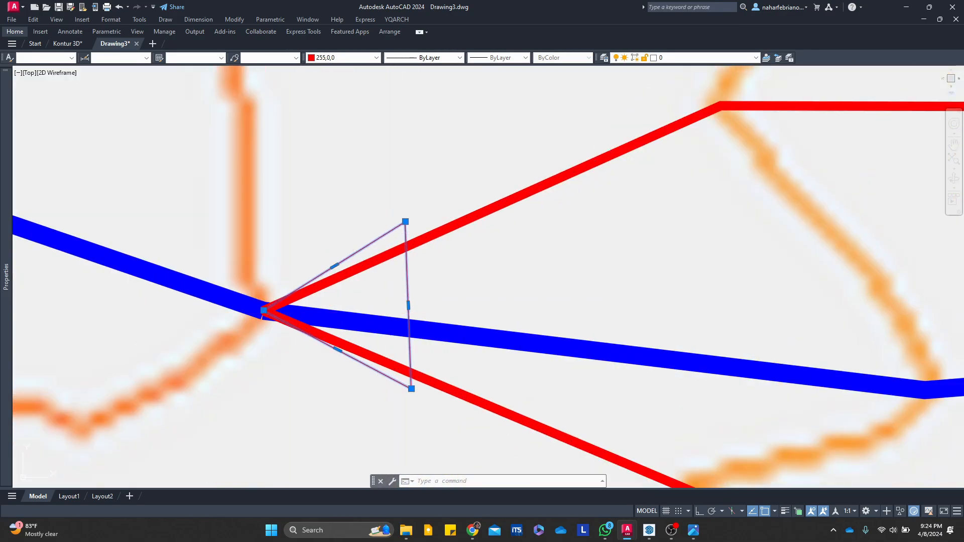
# Scale the triangle down by a factor of about 0.41 from its vertex at the outline's tip
pyautogui.write('sc')
pyautogui.press('Return')
pyautogui.click(263, 310)
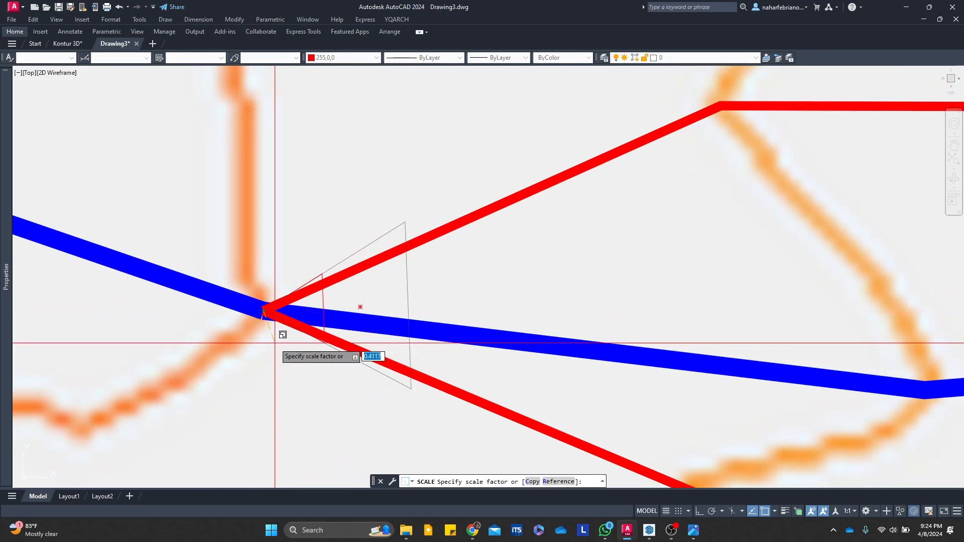
pyautogui.click(275, 343)
# Change the triangle's colour to true colour 0,204,0
pyautogui.moveTo(304, 310); pyautogui.dragTo(338, 278, button='middle')
pyautogui.click(357, 269)
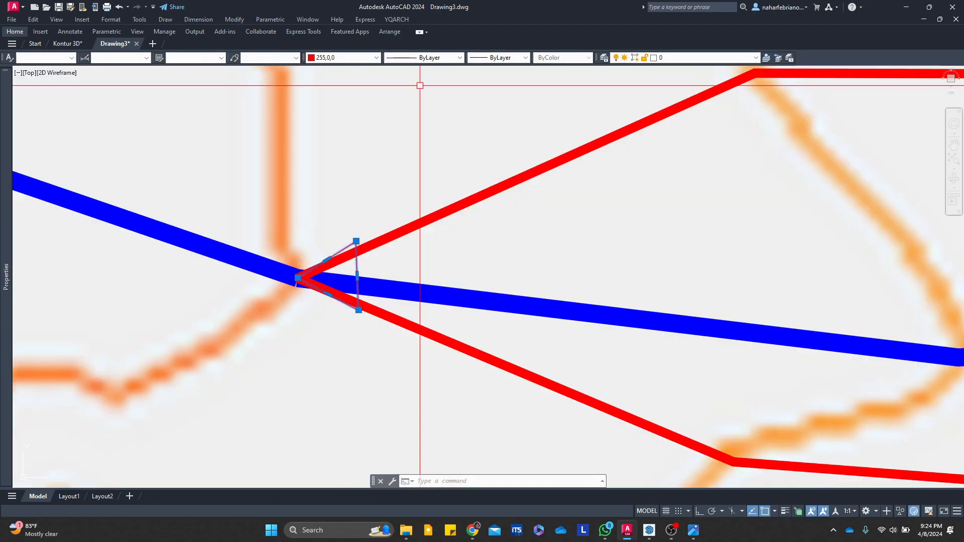
pyautogui.click(340, 58)
pyautogui.click(346, 139)
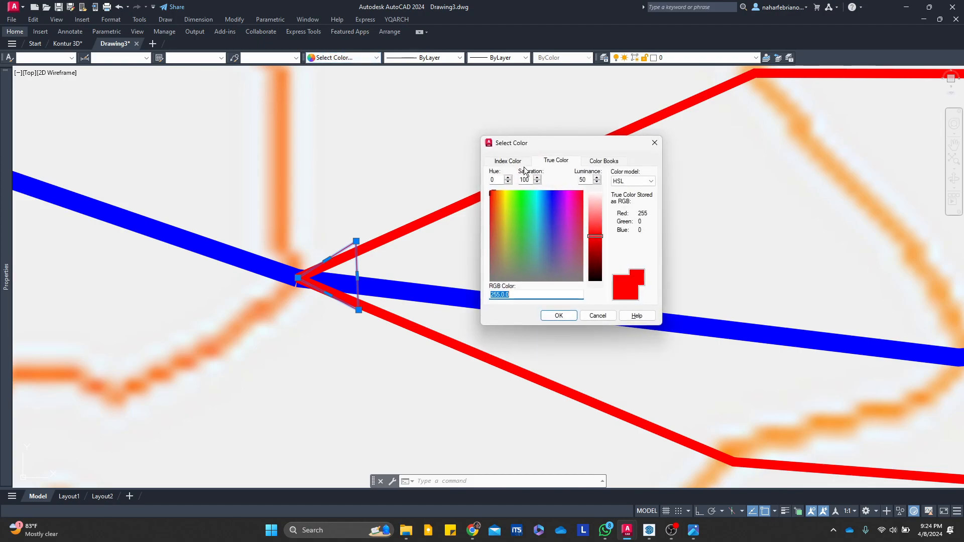
pyautogui.click(520, 161)
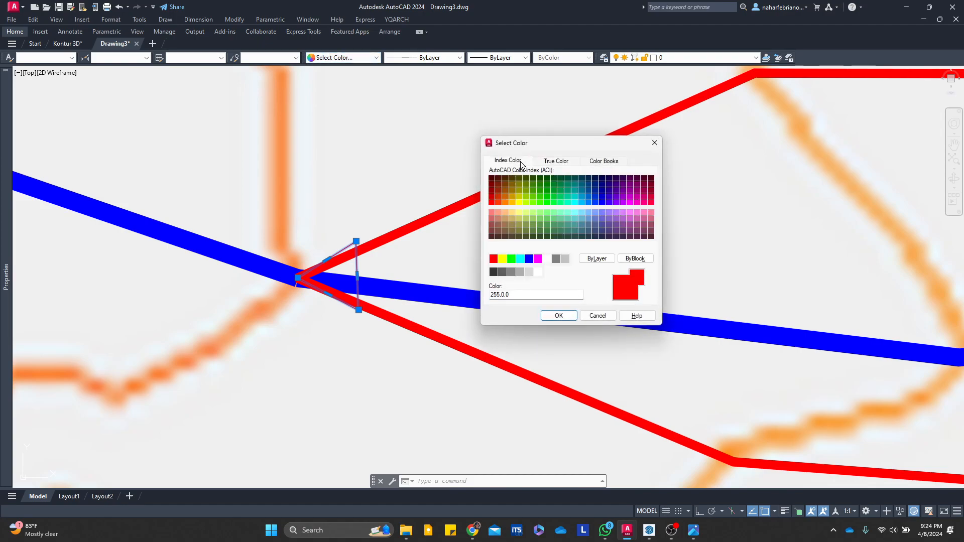
pyautogui.click(545, 197)
pyautogui.click(561, 163)
pyautogui.click(558, 316)
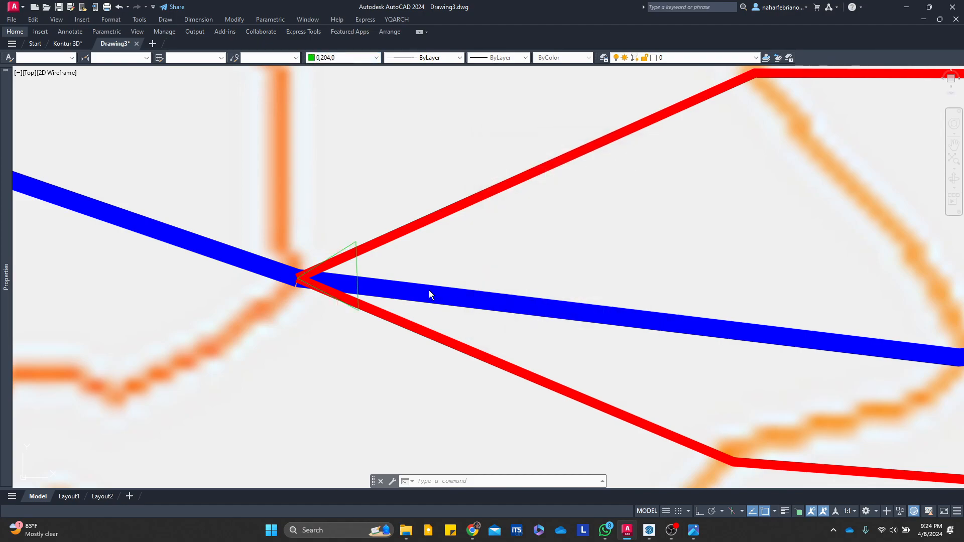
# Fill the triangle with a SOLID hatch in true colour 0,255,0
pyautogui.moveTo(314, 252); pyautogui.dragTo(374, 239, button='middle')
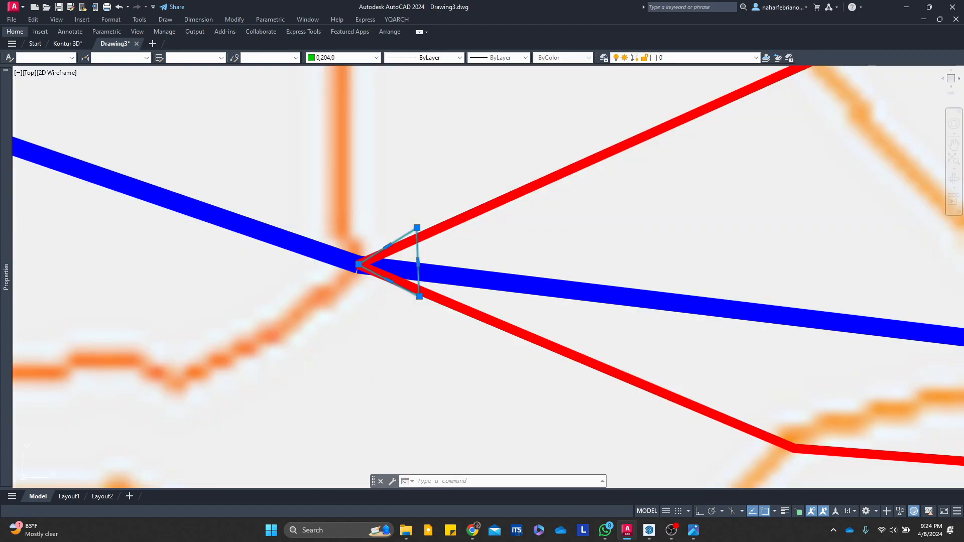
pyautogui.write('h')
pyautogui.press('Return')
pyautogui.click(740, 161)
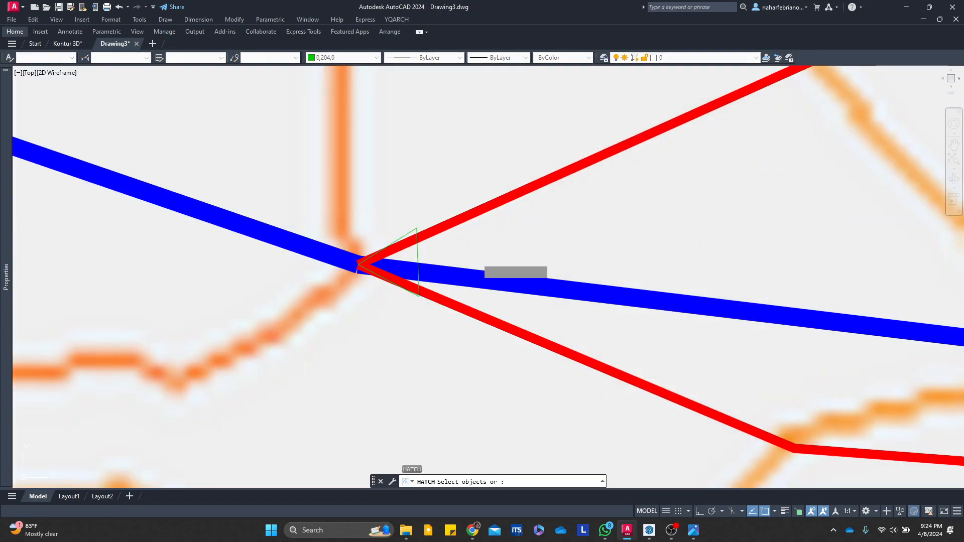
pyautogui.click(421, 257)
pyautogui.press('Return')
pyautogui.click(666, 199)
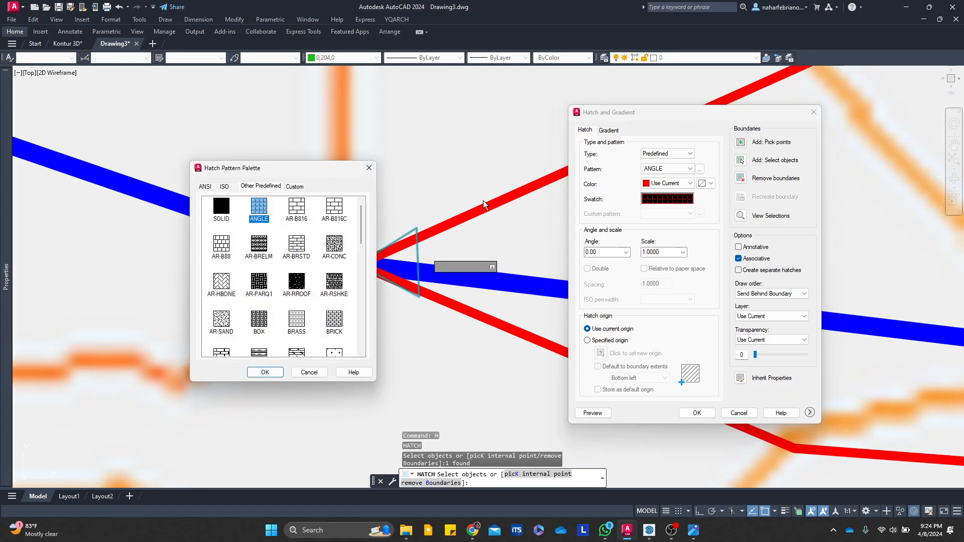
pyautogui.doubleClick(222, 212)
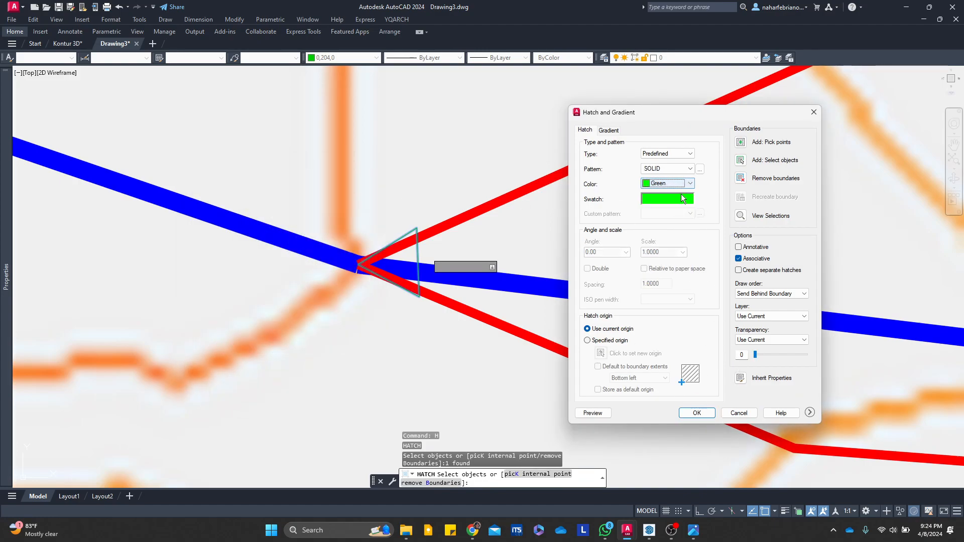
pyautogui.click(679, 279)
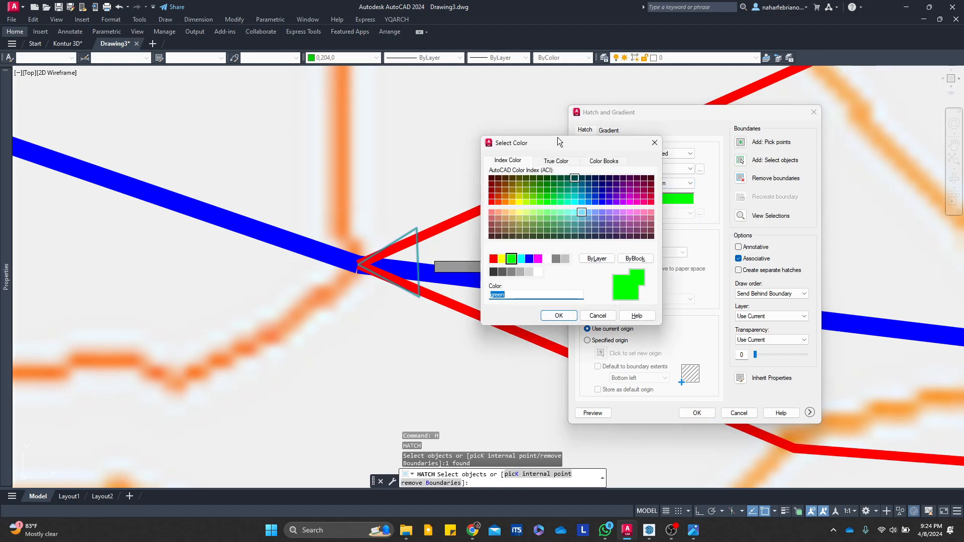
pyautogui.click(557, 160)
pyautogui.click(559, 315)
pyautogui.click(697, 412)
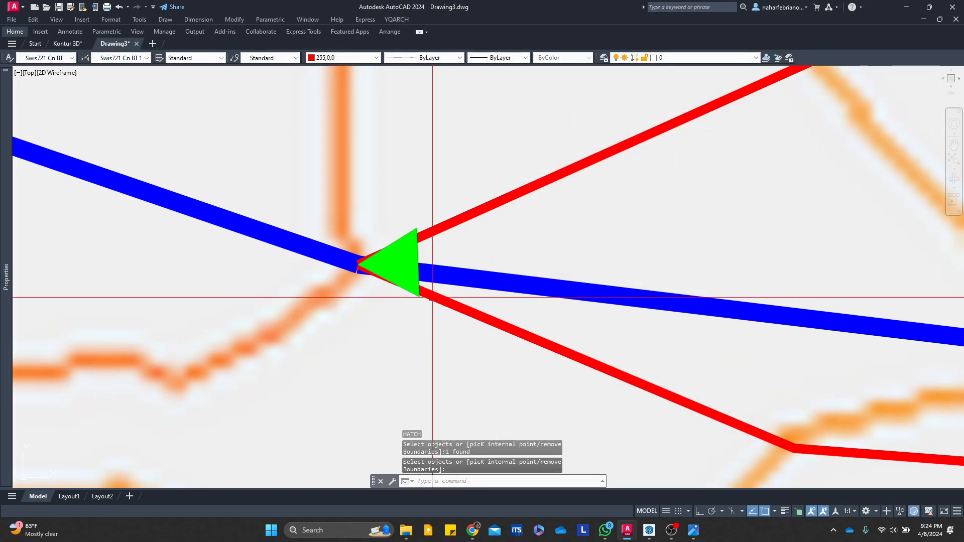
# Cut the triangle together with its hatch and paste them back as a single block near the outline's tip
pyautogui.scroll(-5, 430, 280)
pyautogui.scroll(5, 430, 216)
pyautogui.press('Escape')
pyautogui.click(394, 184)
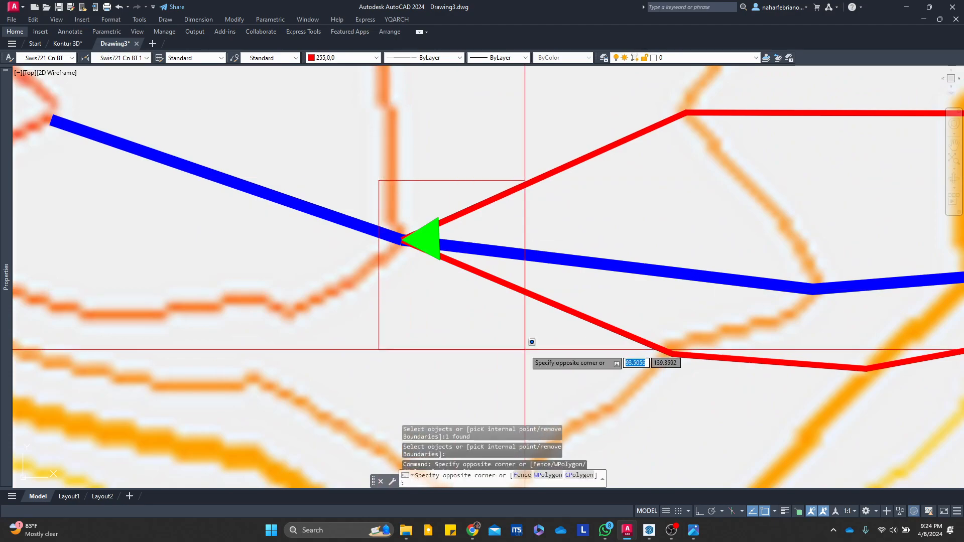
pyautogui.click(524, 349)
pyautogui.scroll(4, 400, 227)
pyautogui.hotkey('ctrl', 'shift', 'v')
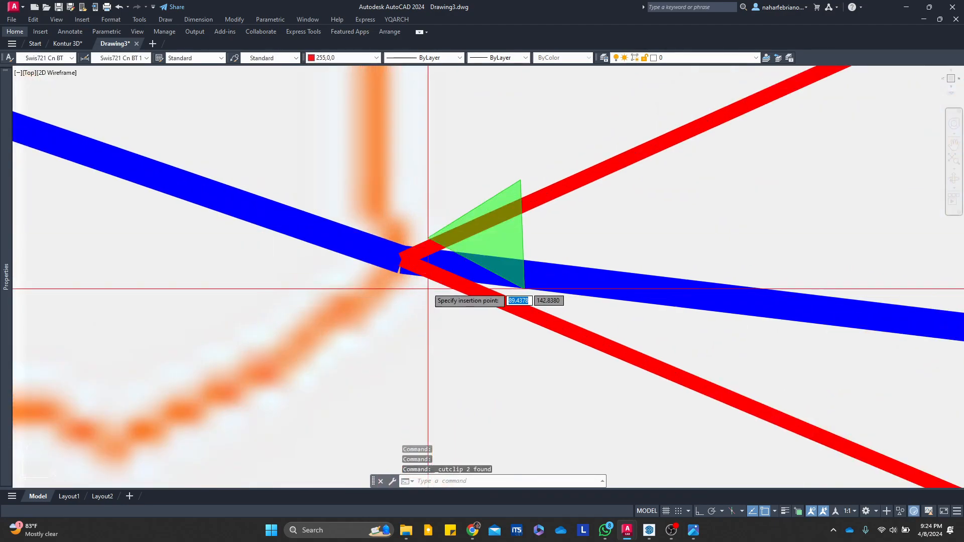
pyautogui.press('Escape')
# Move the green triangle block so its pointed vertex sits on the outline's western tip
pyautogui.click(425, 271)
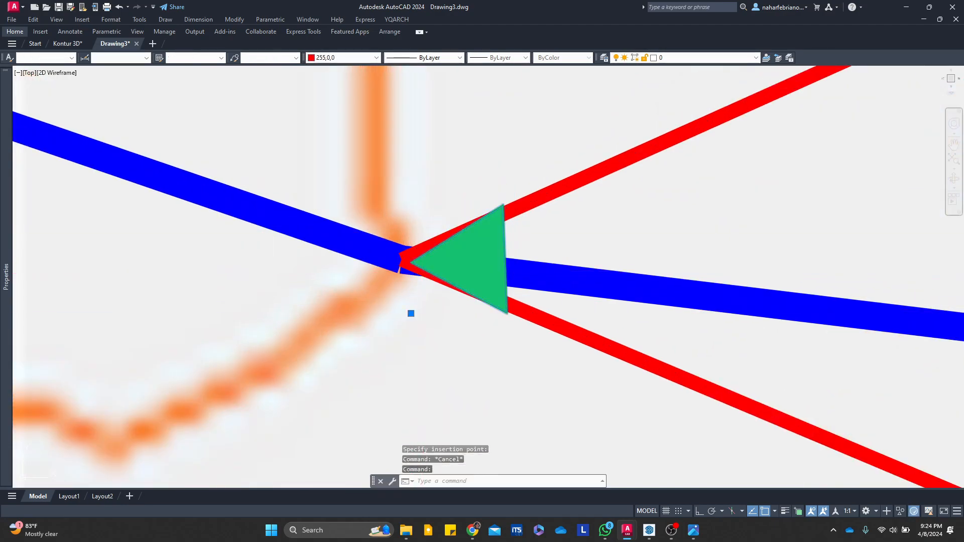
pyautogui.write('m')
pyautogui.press('space')
pyautogui.click(411, 263)
pyautogui.click(402, 260)
pyautogui.press('Escape')
# Examine the red outline, blue main line, branches and green tip marker across the contour map
pyautogui.scroll(-5, 418, 207)
pyautogui.moveTo(417, 208); pyautogui.dragTo(309, 245, button='middle')
pyautogui.scroll(-4, 309, 245)
pyautogui.moveTo(541, 277); pyautogui.dragTo(594, 275, button='middle')
pyautogui.scroll(2, 309, 236)
pyautogui.moveTo(514, 253); pyautogui.dragTo(460, 247, button='middle')
pyautogui.scroll(-2, 460, 247)
pyautogui.moveTo(529, 281); pyautogui.dragTo(405, 280, button='middle')
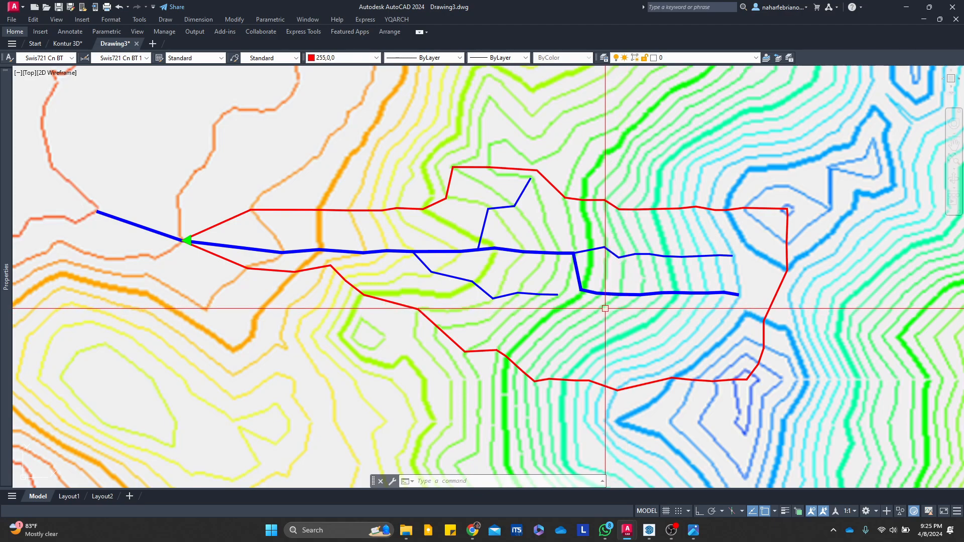
# Draw a small circle over the thick green contour between the lower western branch and the outline's southern edge
pyautogui.moveTo(534, 341); pyautogui.dragTo(481, 324, button='middle')
pyautogui.scroll(2, 481, 325)
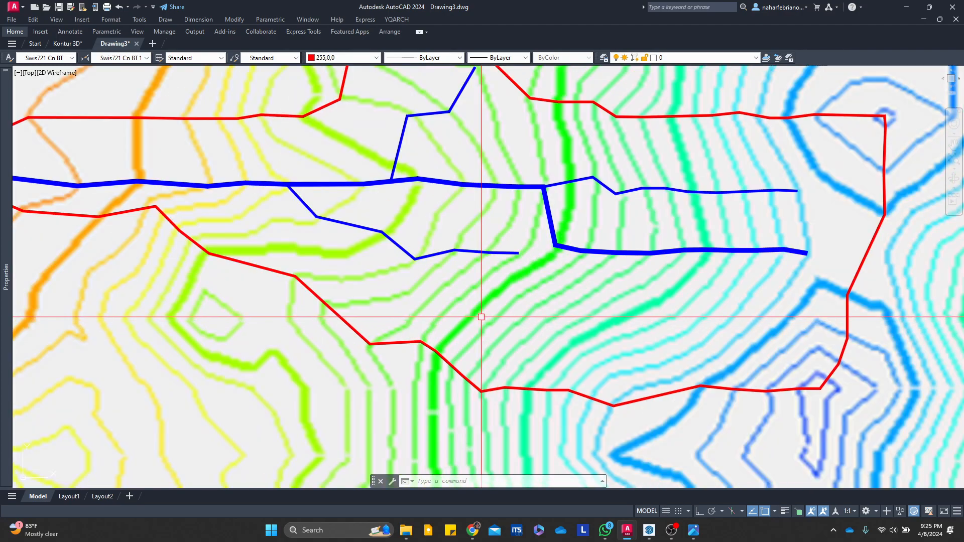
pyautogui.press('space')
pyautogui.scroll(4, 471, 313)
pyautogui.click(465, 322)
pyautogui.scroll(4, 482, 317)
pyautogui.scroll(-2, 476, 313)
pyautogui.scroll(-2, 477, 314)
pyautogui.click(484, 314)
pyautogui.press('Escape')
pyautogui.scroll(-4, 460, 292)
pyautogui.scroll(4, 462, 292)
# Change the circle's colour to magenta as a true colour
pyautogui.click(464, 297)
pyautogui.click(341, 57)
pyautogui.click(342, 108)
pyautogui.click(345, 58)
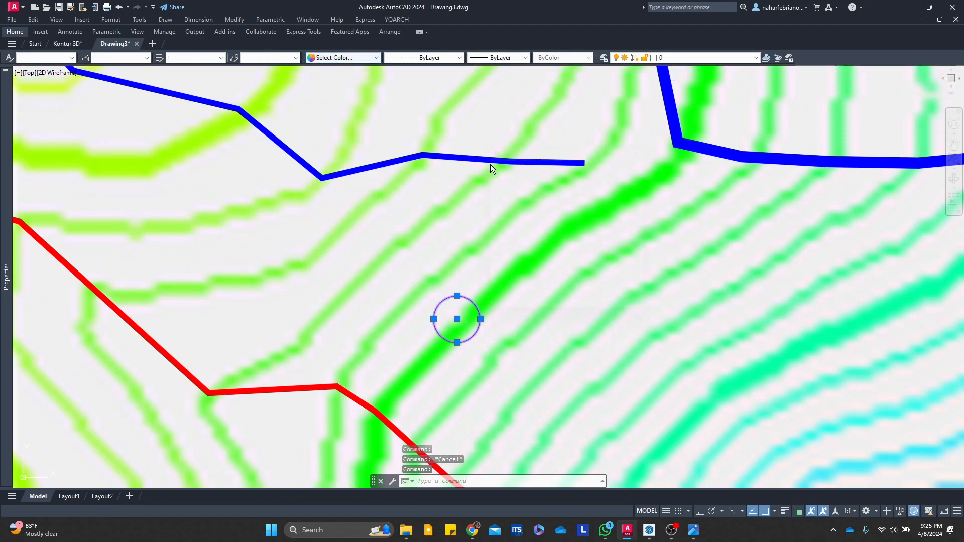
pyautogui.click(567, 159)
pyautogui.click(563, 314)
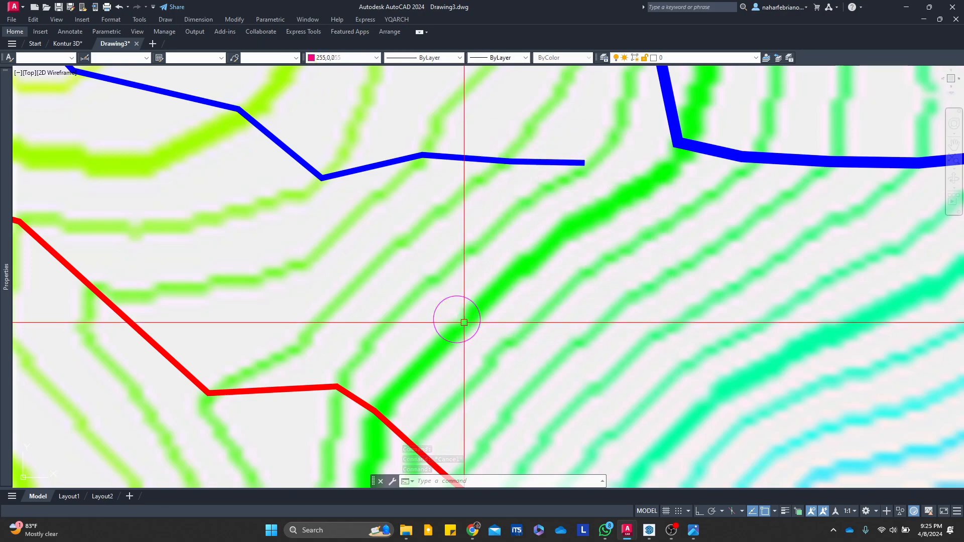
pyautogui.press('Escape')
# Fill the magenta circle with a SOLID hatch in true colour magenta (255,0,255)
pyautogui.write('hh')
pyautogui.press('Return')
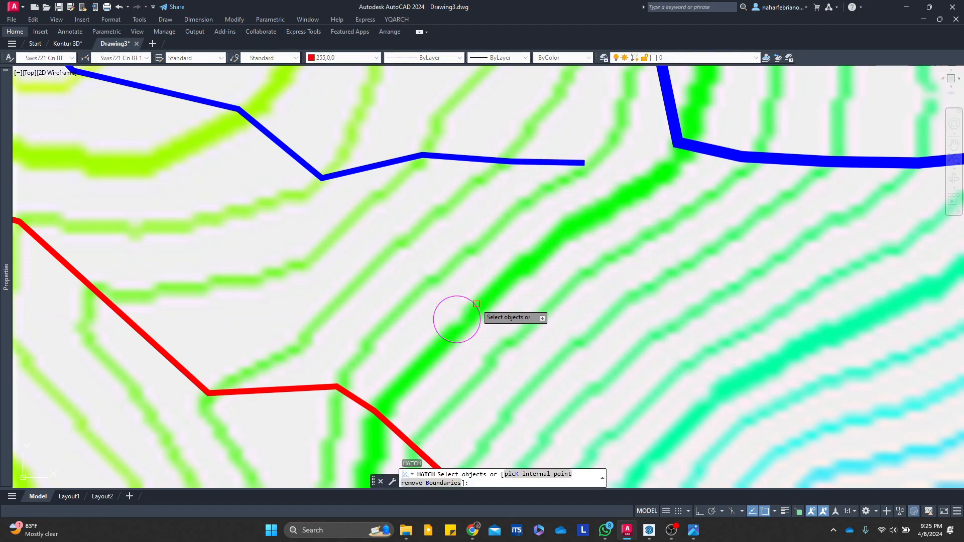
pyautogui.press('Return')
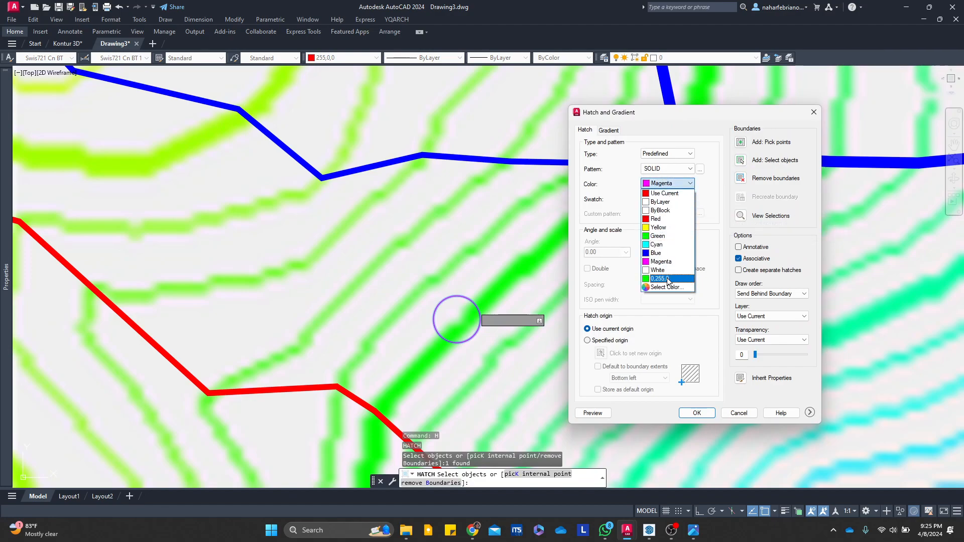
pyautogui.click(668, 287)
pyautogui.click(570, 161)
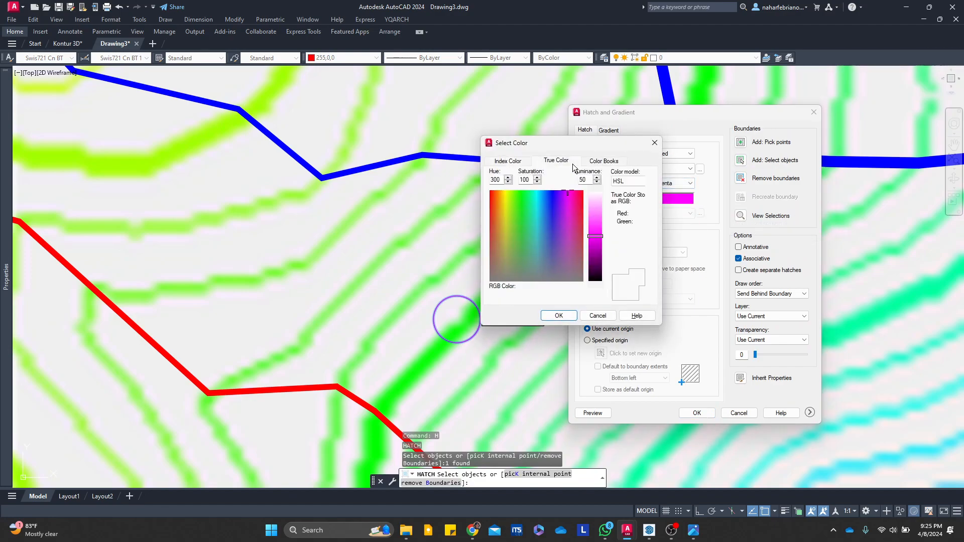
pyautogui.click(560, 316)
pyautogui.click(696, 414)
# Combine the circle and its hatch into one pasted block, placed just south of the outline's southern edge
pyautogui.click(372, 245)
pyautogui.click(497, 357)
pyautogui.scroll(-2, 456, 275)
pyautogui.moveTo(461, 265); pyautogui.dragTo(487, 274, button='middle')
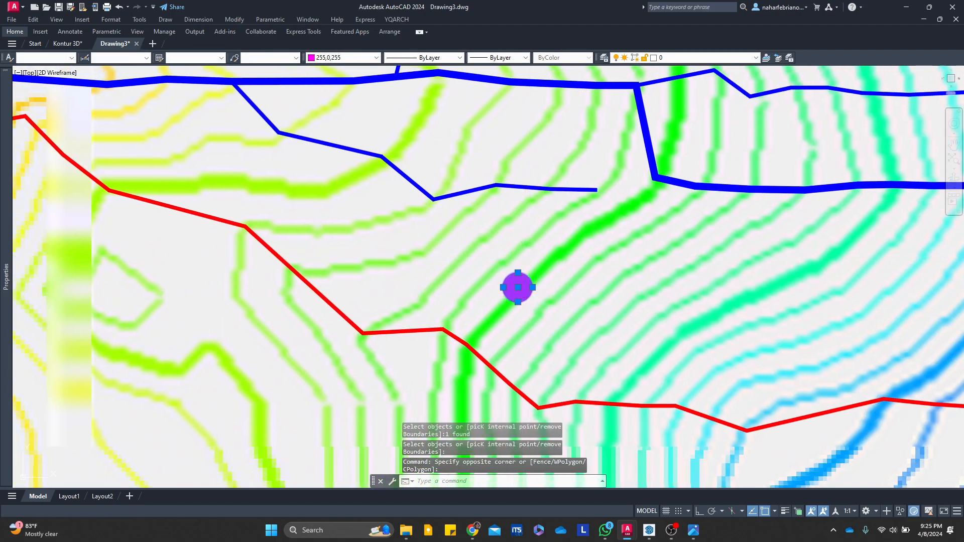
pyautogui.hotkey('ctrl', 'shift', 'v')
pyautogui.scroll(-2, 459, 381)
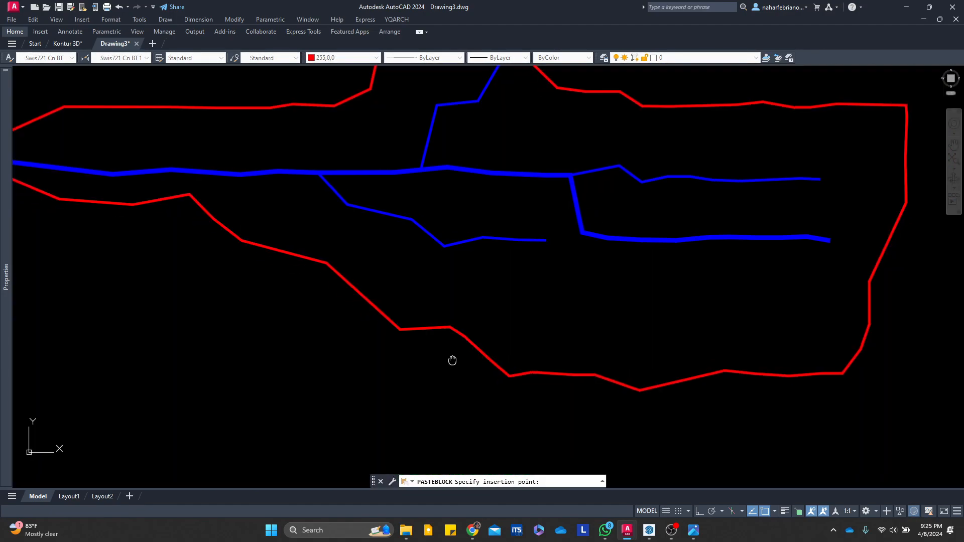
pyautogui.press('Escape')
pyautogui.scroll(-3, 522, 341)
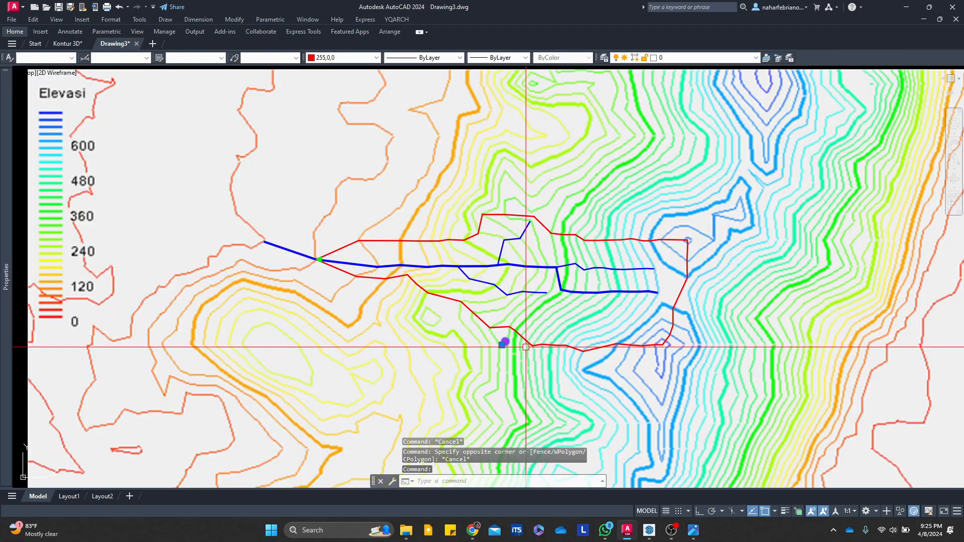
# Move the magenta marker block beside the small closed green contour southwest of the outline
pyautogui.write('V')
pyautogui.press('Return')
pyautogui.click(520, 349)
pyautogui.scroll(3, 504, 340)
pyautogui.press('F8')
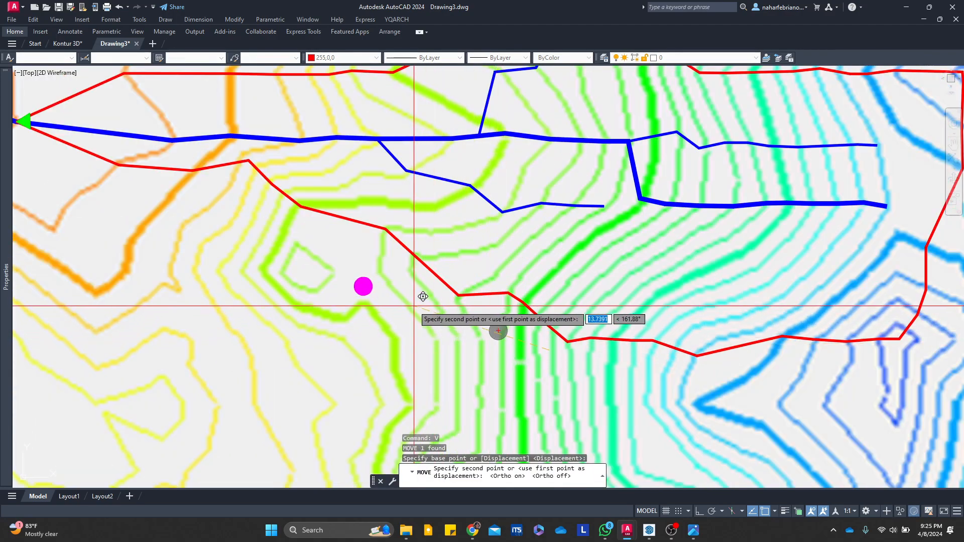
pyautogui.press('Escape')
pyautogui.scroll(-3, 443, 325)
pyautogui.scroll(3, 414, 309)
# Copy the magenta marker inside the outline, above the blue main line and east of the northern branch
pyautogui.click(410, 316)
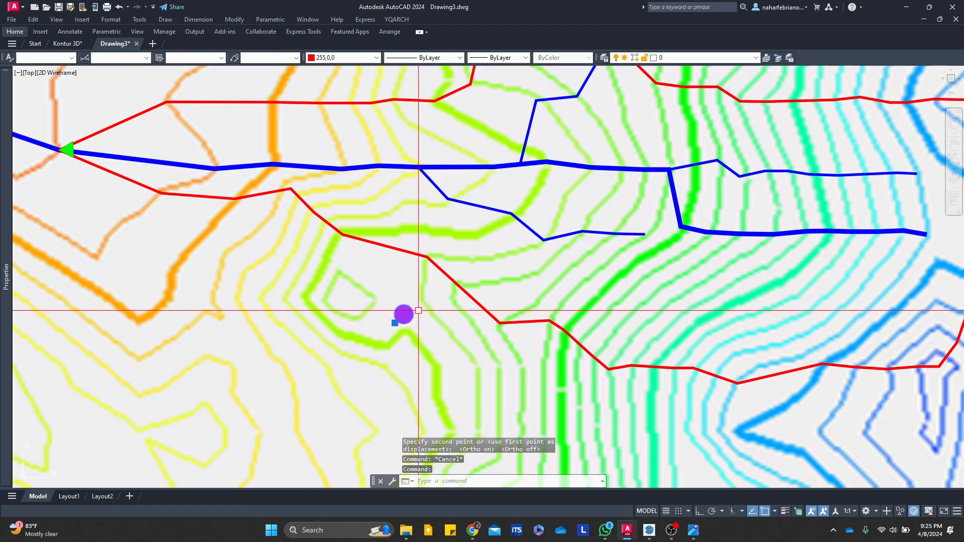
pyautogui.write('C')
pyautogui.press('Return')
pyautogui.click(423, 308)
pyautogui.scroll(-3, 478, 251)
pyautogui.scroll(3, 498, 208)
pyautogui.click(508, 269)
pyautogui.press('Escape')
# Copy the northern magenta marker to a point just outside the outline's northeastern edge, near the thick blue contour
pyautogui.click(457, 300)
pyautogui.scroll(-2, 560, 258)
pyautogui.moveTo(684, 252); pyautogui.dragTo(480, 223, button='middle')
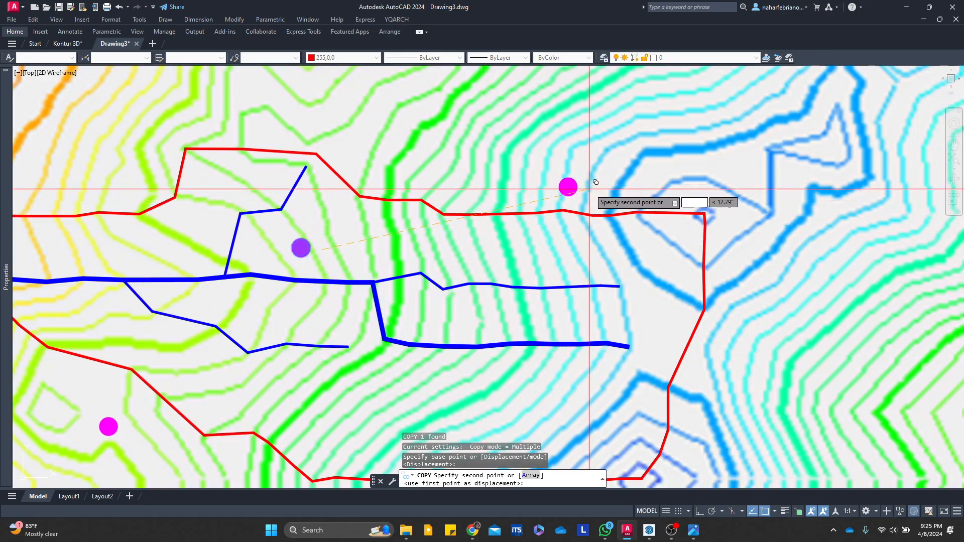
pyautogui.click(615, 180)
pyautogui.press('Escape')
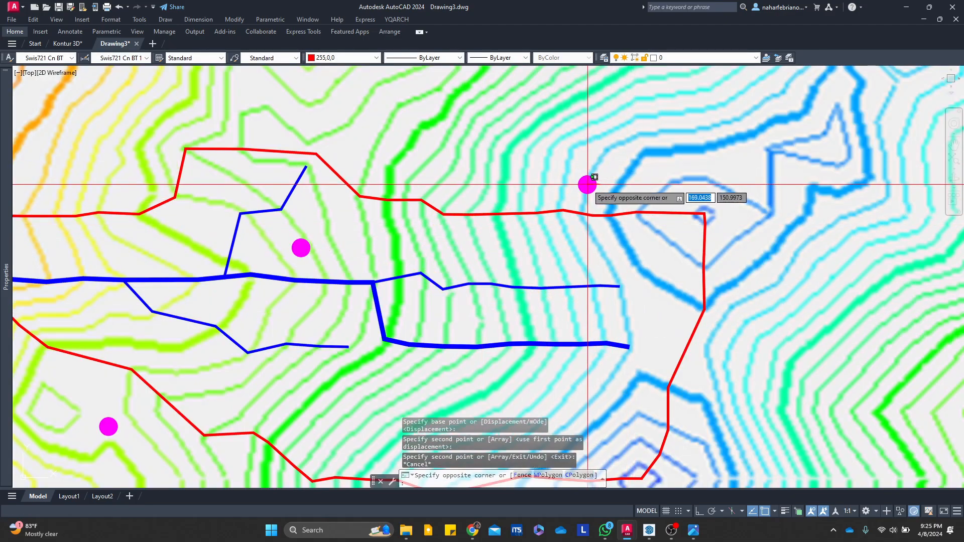
# Copy the northeastern magenta marker into the outline's southeastern part, below the end of the blue main line
pyautogui.press('space')
pyautogui.click(596, 183)
pyautogui.scroll(-2, 577, 322)
pyautogui.moveTo(551, 372); pyautogui.dragTo(573, 266, button='middle')
pyautogui.scroll(2, 568, 275)
pyautogui.click(566, 273)
pyautogui.press('Escape')
pyautogui.scroll(-2, 566, 273)
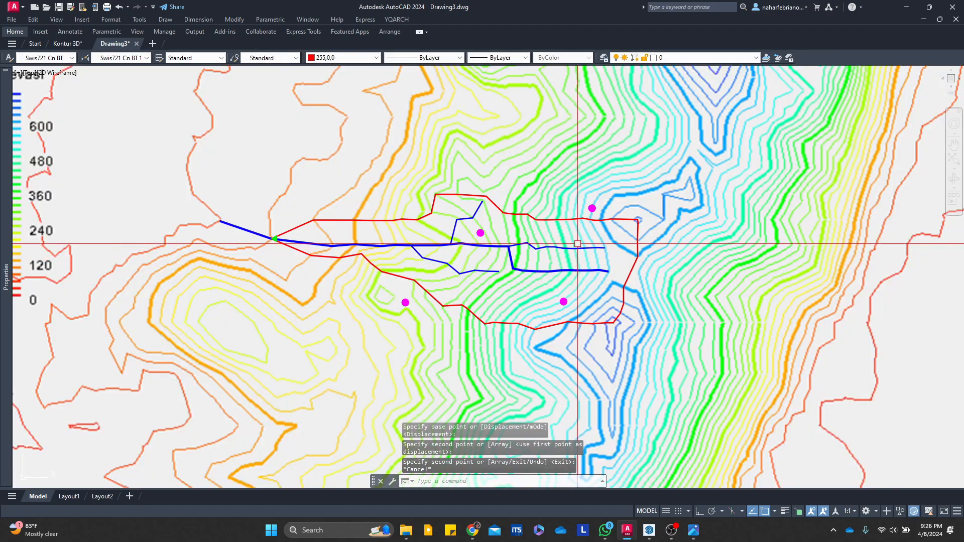
# Move the northern magenta marker into the outline's northern bulge, just west of the northern branch's tip
pyautogui.scroll(2, 475, 228)
pyautogui.click(506, 222)
pyautogui.click(484, 243)
pyautogui.write('v')
pyautogui.press('space')
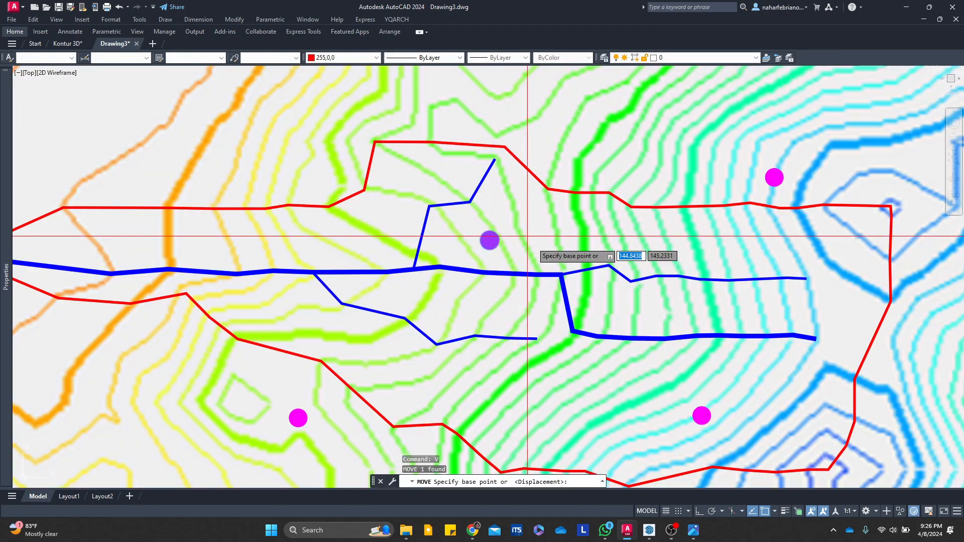
pyautogui.click(520, 214)
pyautogui.click(477, 157)
pyautogui.press('Escape')
pyautogui.moveTo(615, 202); pyautogui.dragTo(557, 182, button='middle')
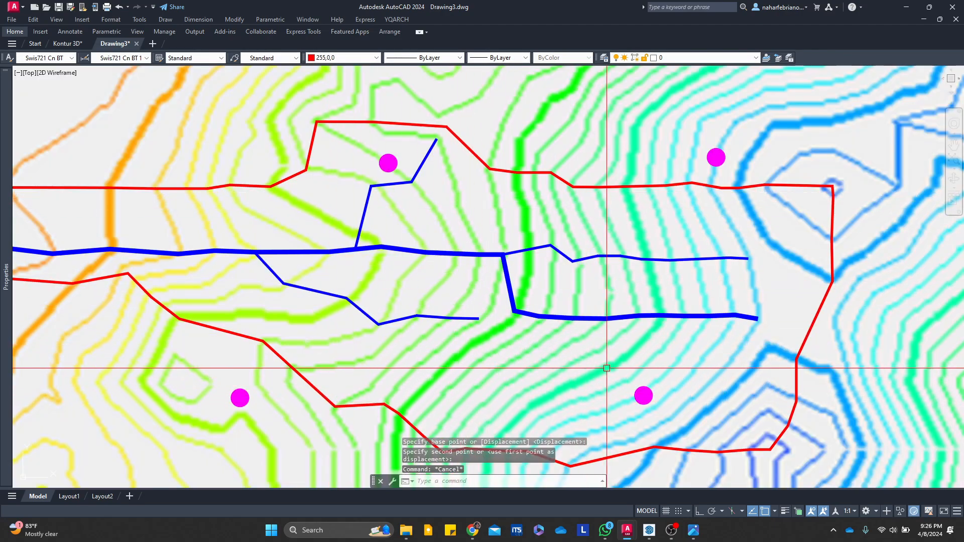
# Erase the magenta marker outside the outline's northeastern edge
pyautogui.click(716, 158)
pyautogui.write('e')
pyautogui.press('space')
pyautogui.scroll(-2, 713, 165)
pyautogui.moveTo(613, 255); pyautogui.dragTo(583, 273, button='middle')
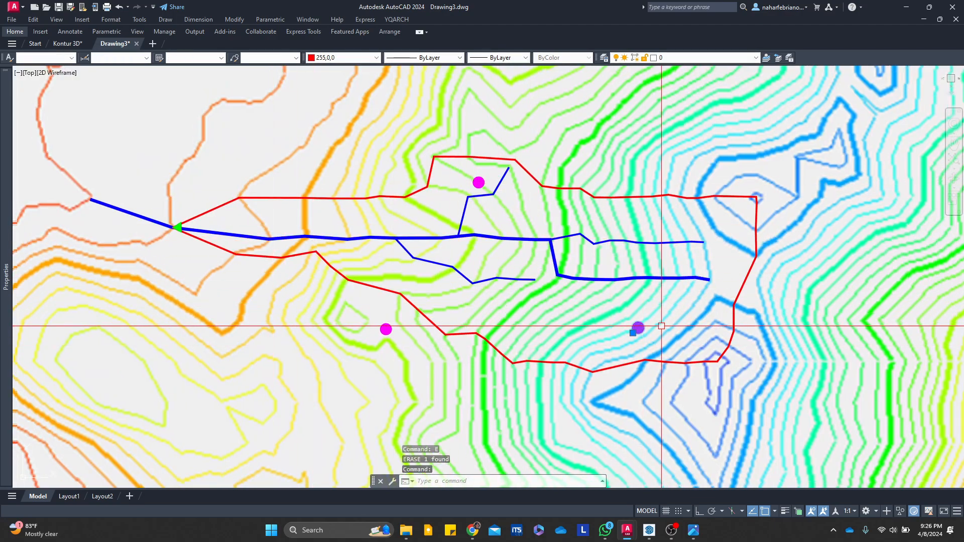
pyautogui.write('co')
pyautogui.press('space')
pyautogui.click(658, 335)
pyautogui.press('Escape')
# Move the southeastern magenta marker slightly east, keeping it inside the outline near the thick blue contour
pyautogui.click(647, 328)
pyautogui.click(638, 325)
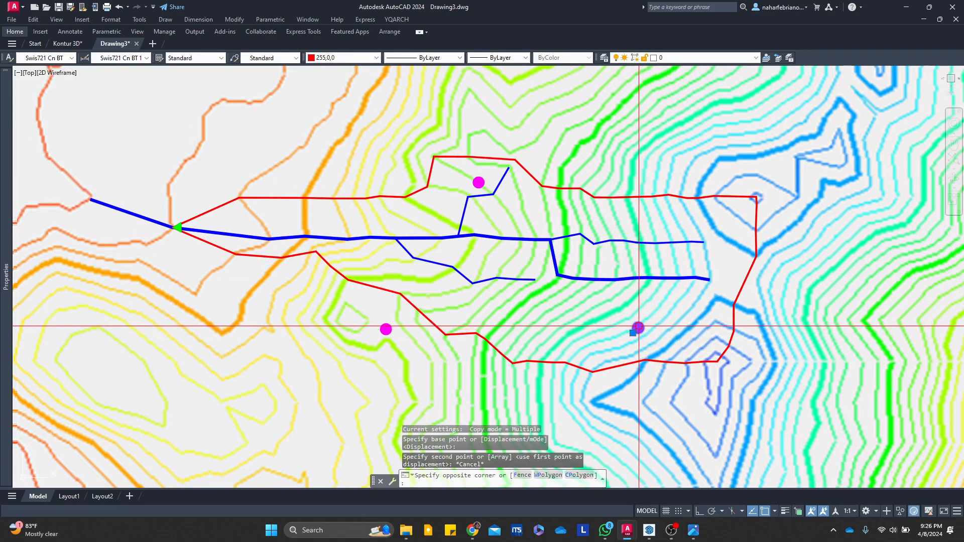
pyautogui.write('m')
pyautogui.press('space')
pyautogui.click(666, 331)
pyautogui.click(689, 325)
pyautogui.moveTo(550, 238); pyautogui.dragTo(562, 282, button='middle')
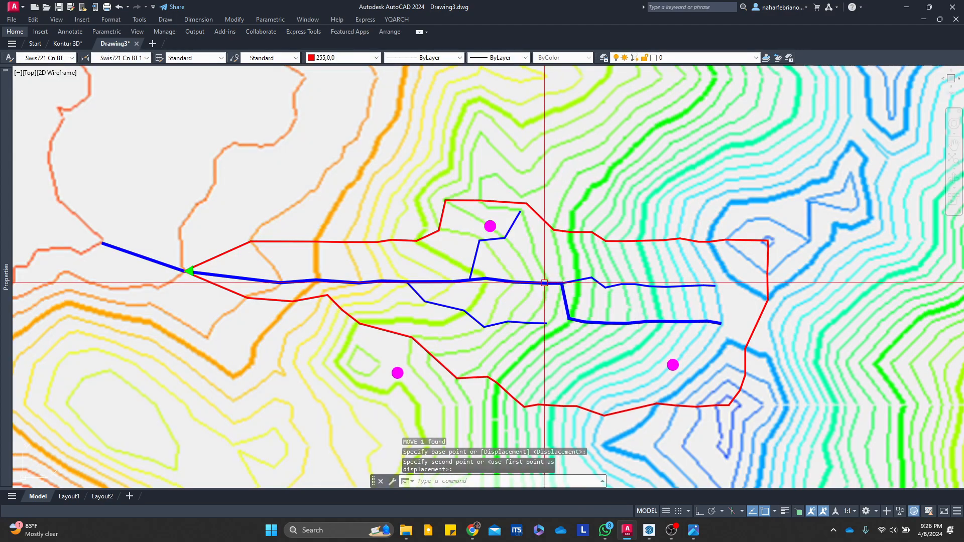
# Examine the three magenta markers and the red outline's vertices against the surrounding contours
pyautogui.scroll(2, 446, 295)
pyautogui.moveTo(445, 294); pyautogui.dragTo(467, 265, button='middle')
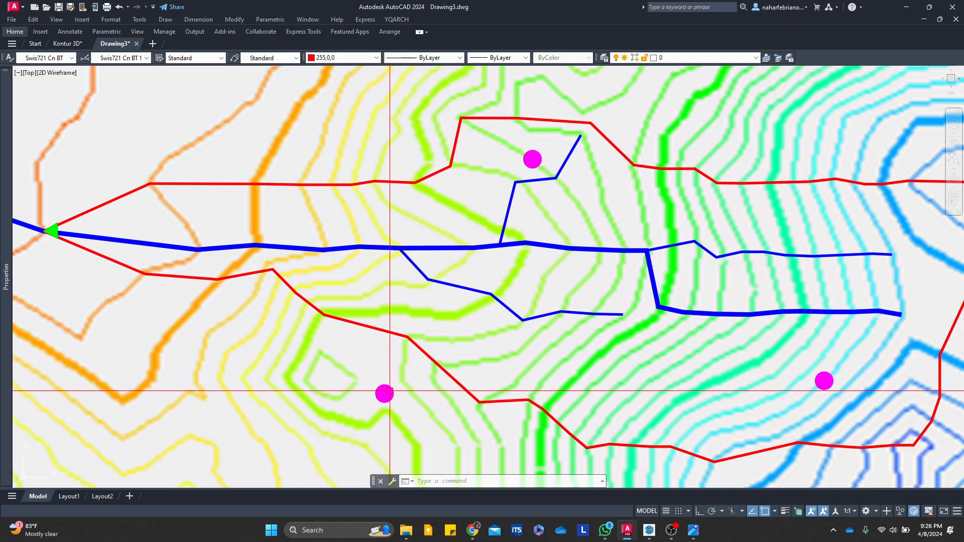
pyautogui.scroll(-4, 592, 263)
pyautogui.moveTo(592, 263)
pyautogui.mouseDown(button='middle')
pyautogui.moveTo(563, 227)
pyautogui.moveTo(472, 203)
pyautogui.mouseUp(button='middle')
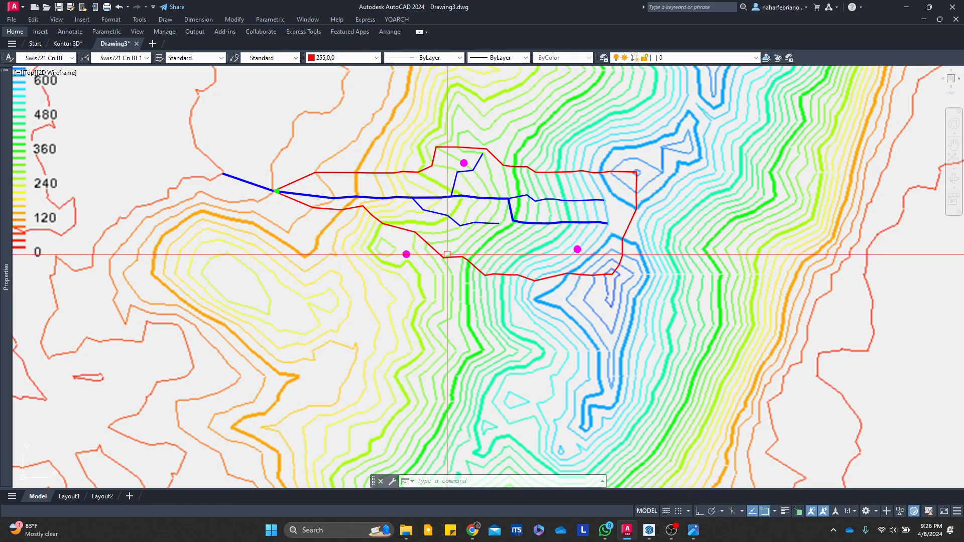
pyautogui.scroll(2, 352, 149)
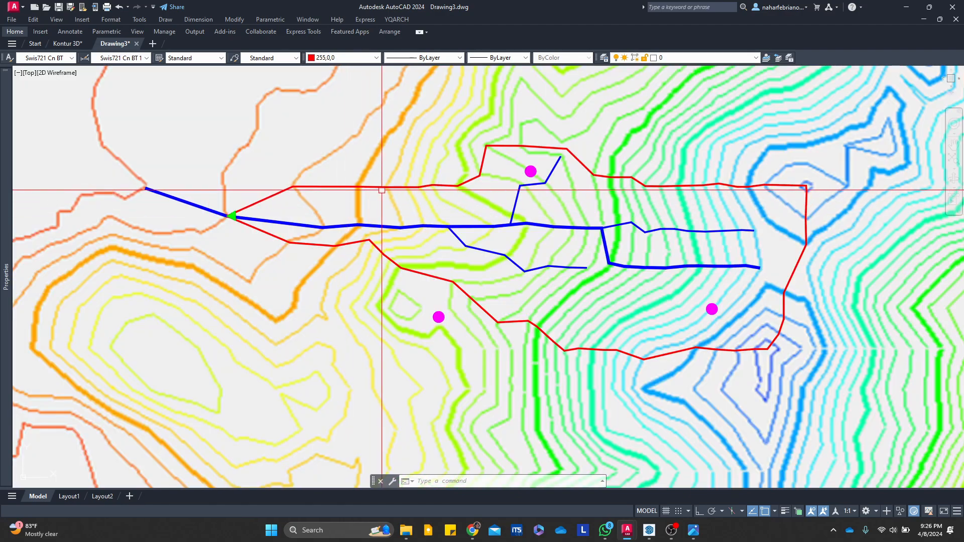
pyautogui.click(347, 187)
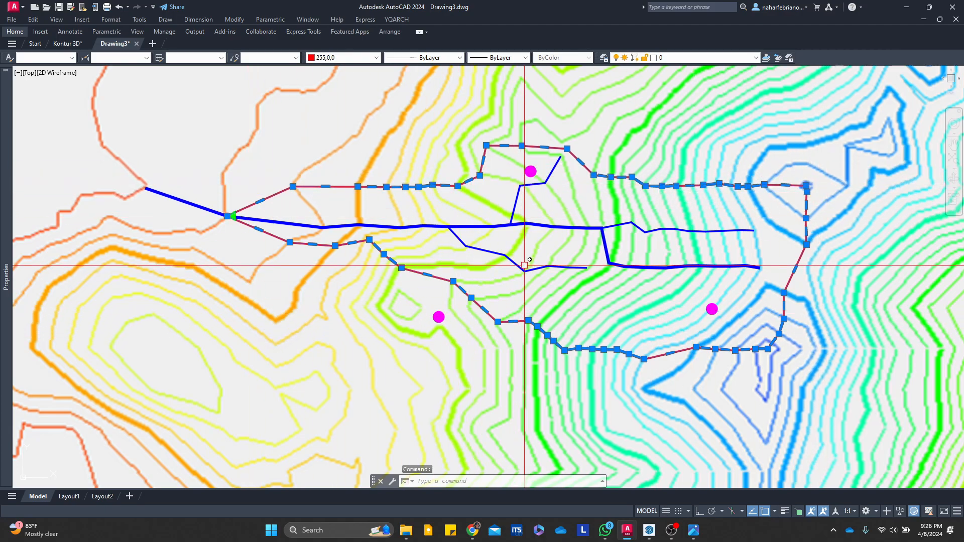
pyautogui.scroll(-4, 527, 271)
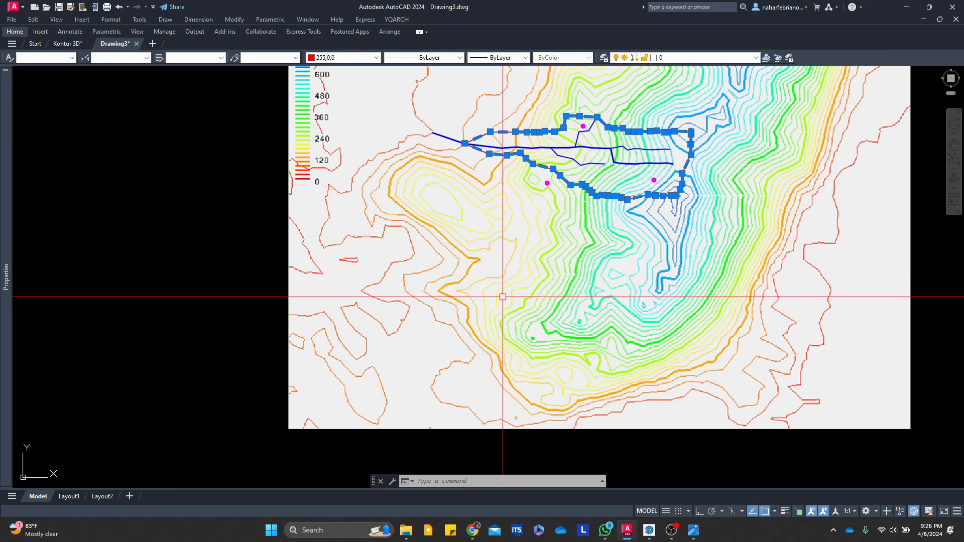
pyautogui.scroll(1, 436, 357)
pyautogui.press('Escape')
pyautogui.scroll(-3, 395, 322)
pyautogui.scroll(2, 387, 332)
pyautogui.moveTo(398, 332); pyautogui.dragTo(369, 372, button='middle')
pyautogui.scroll(6, 586, 151)
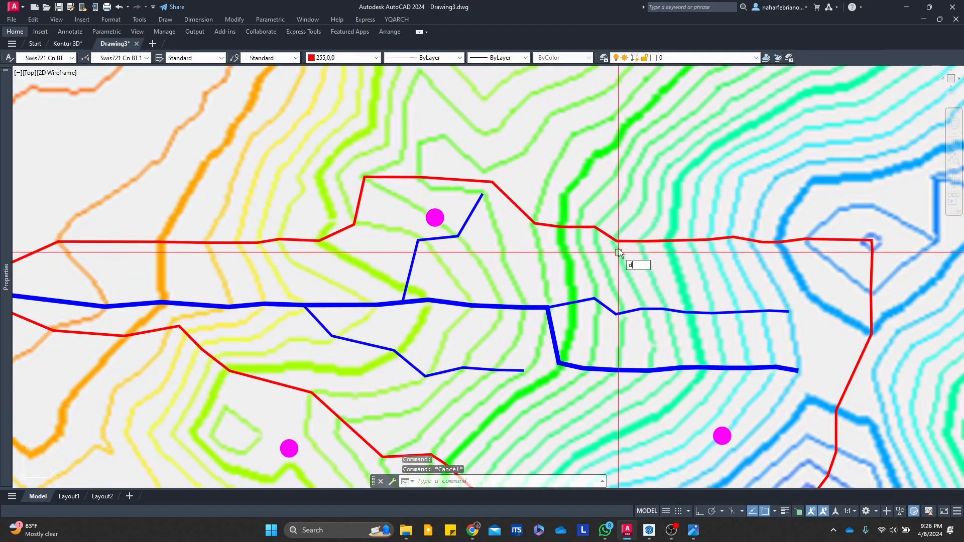
pyautogui.press('Escape')
pyautogui.click(616, 241)
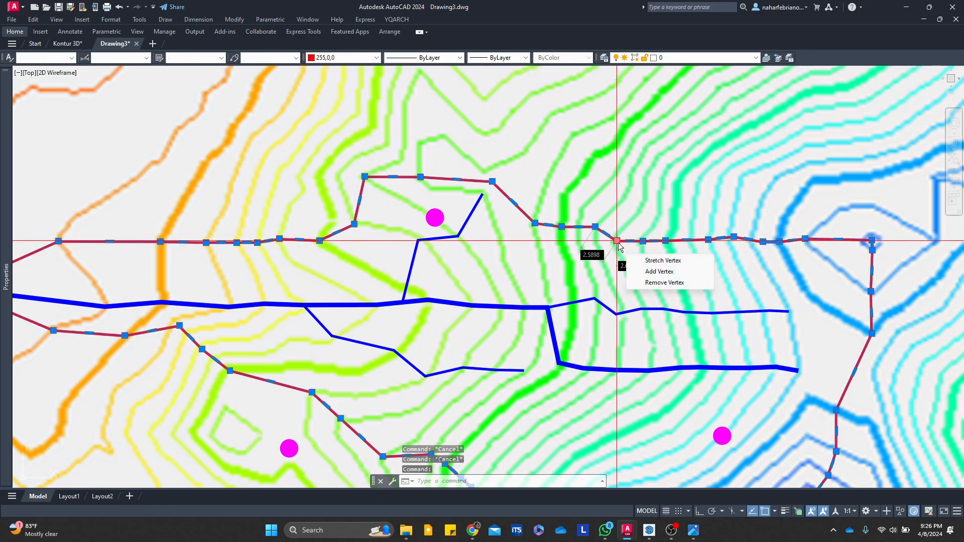
pyautogui.press('Escape')
pyautogui.scroll(-6, 577, 243)
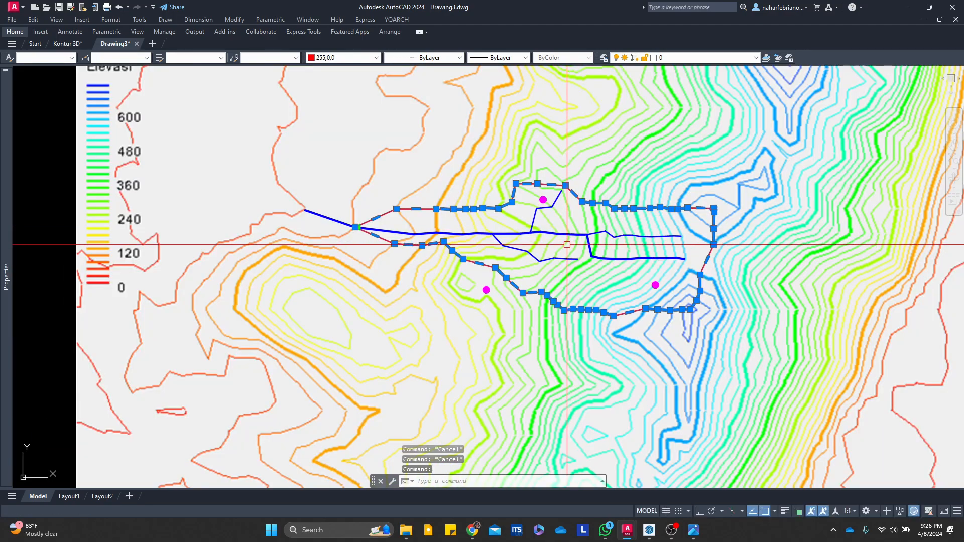
# Examine the elevation legend and how its colours relate to the contours across the whole map
pyautogui.scroll(4, 386, 288)
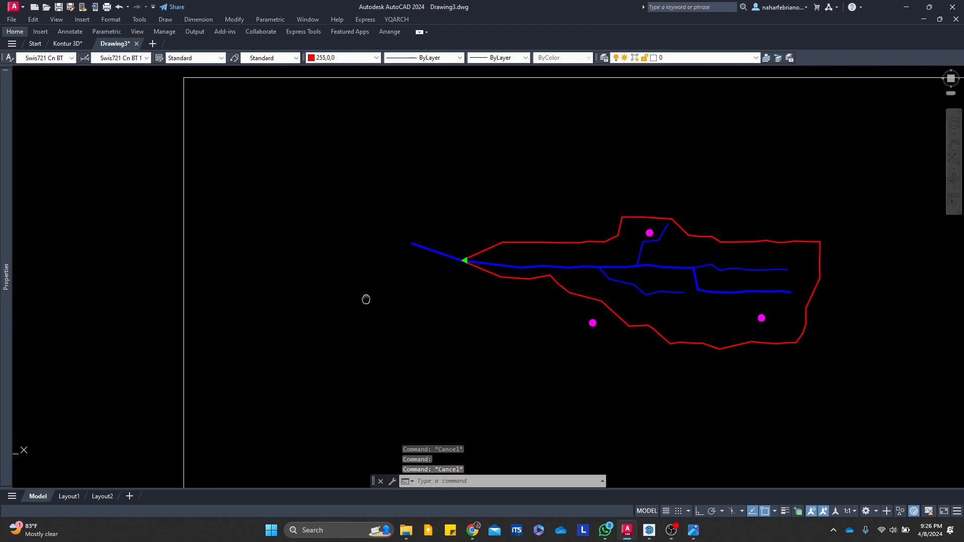
pyautogui.scroll(-4, 402, 281)
pyautogui.scroll(4, 258, 240)
pyautogui.scroll(-4, 400, 262)
pyautogui.scroll(4, 301, 208)
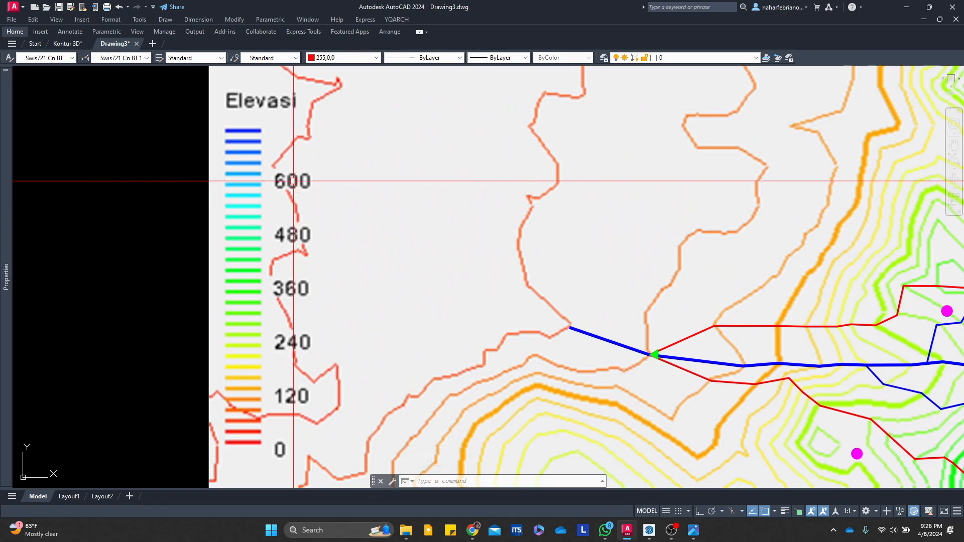
pyautogui.scroll(-2, 248, 239)
pyautogui.moveTo(288, 261); pyautogui.dragTo(245, 275, button='middle')
pyautogui.scroll(4, 237, 324)
pyautogui.scroll(-2, 276, 274)
pyautogui.moveTo(377, 263)
pyautogui.mouseDown(button='middle')
pyautogui.moveTo(306, 286)
pyautogui.moveTo(281, 330)
pyautogui.mouseUp(button='middle')
pyautogui.scroll(-6, 293, 239)
pyautogui.scroll(2, 359, 269)
pyautogui.moveTo(422, 319); pyautogui.dragTo(521, 222, button='middle')
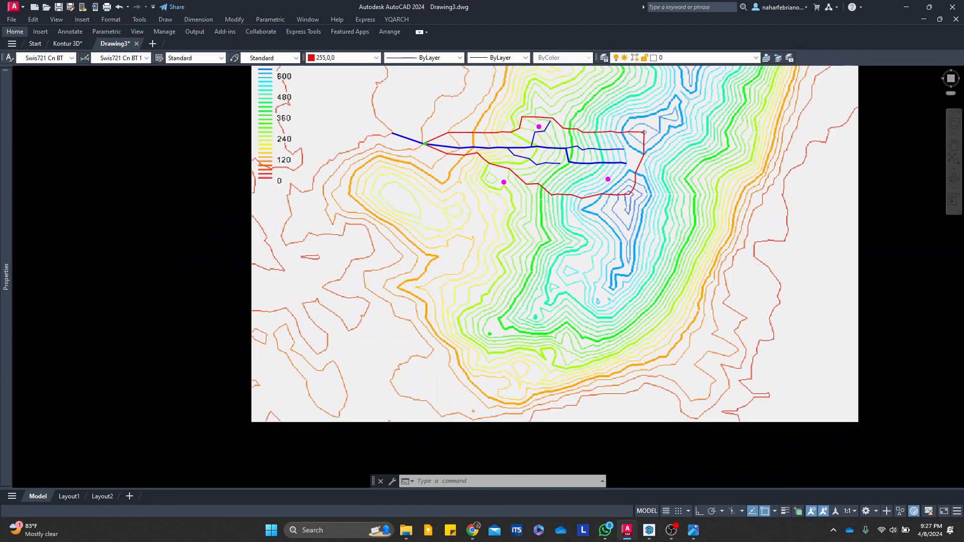
# Draw a 10 by 10 rectangle over the orange contours in the map's southwestern part
pyautogui.scroll(3, 349, 407)
pyautogui.scroll(-3, 417, 331)
pyautogui.scroll(3, 325, 309)
pyautogui.write('rec')
pyautogui.press('Return')
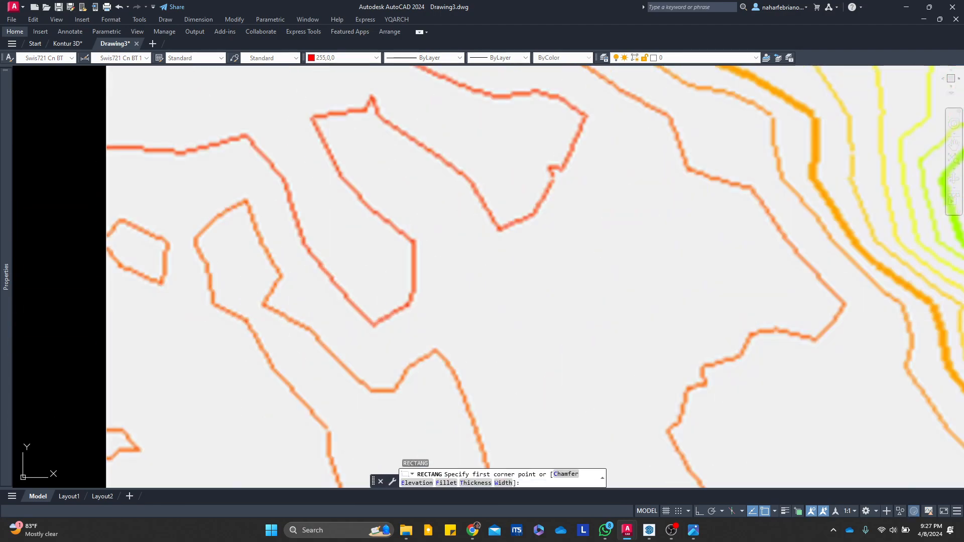
pyautogui.click(326, 314)
pyautogui.scroll(-2, 431, 394)
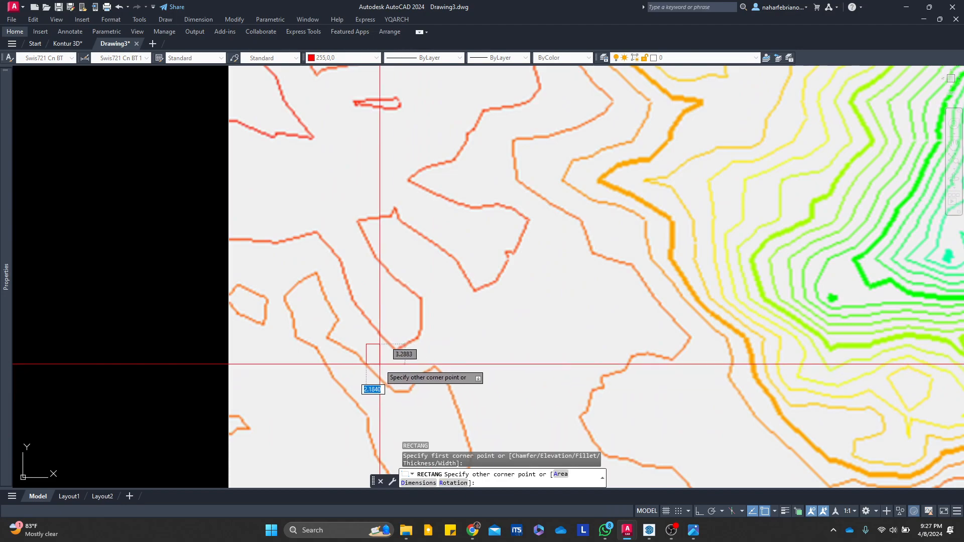
pyautogui.scroll(-4, 380, 364)
pyautogui.scroll(4, 400, 373)
pyautogui.write('d')
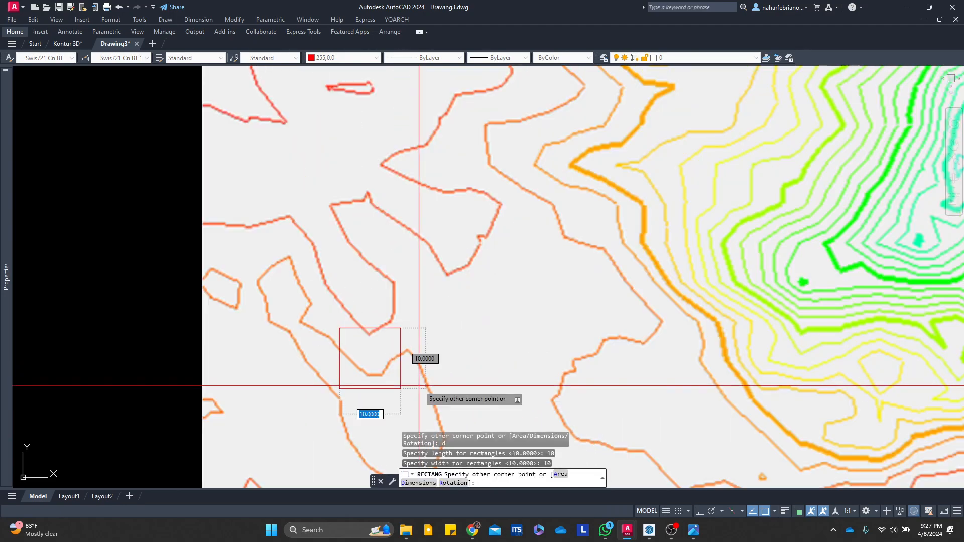
pyautogui.scroll(-4, 406, 377)
pyautogui.scroll(2, 407, 386)
pyautogui.click(409, 385)
# Move the 10 by 10 square closer to the map image's southwestern corner
pyautogui.click(370, 329)
pyautogui.moveTo(382, 320); pyautogui.dragTo(261, 341, button='middle')
pyautogui.write('m')
pyautogui.press('Return')
pyautogui.click(349, 380)
pyautogui.press('Escape')
pyautogui.scroll(-6, 275, 349)
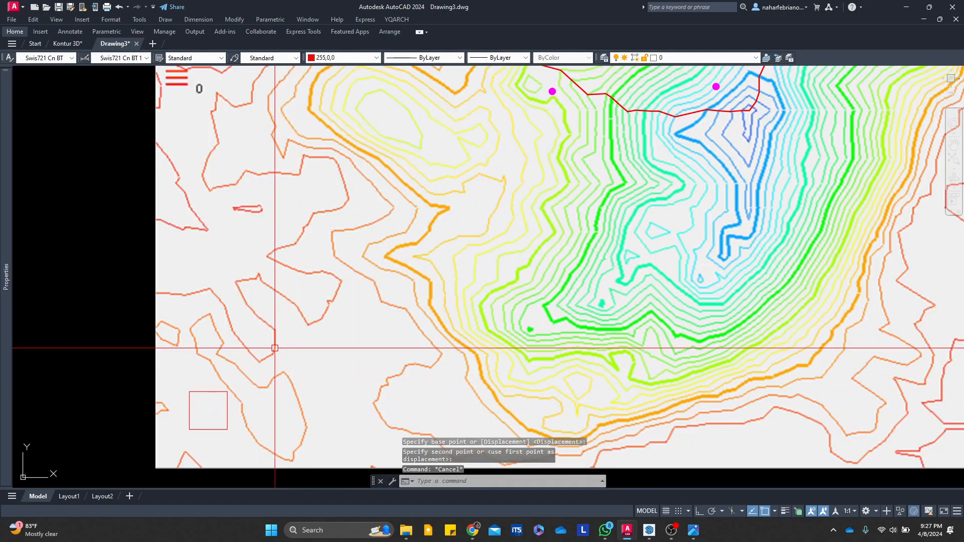
# Examine the 10 by 10 square's size and position relative to the whole contour map
pyautogui.scroll(4, 243, 379)
pyautogui.scroll(4, 202, 391)
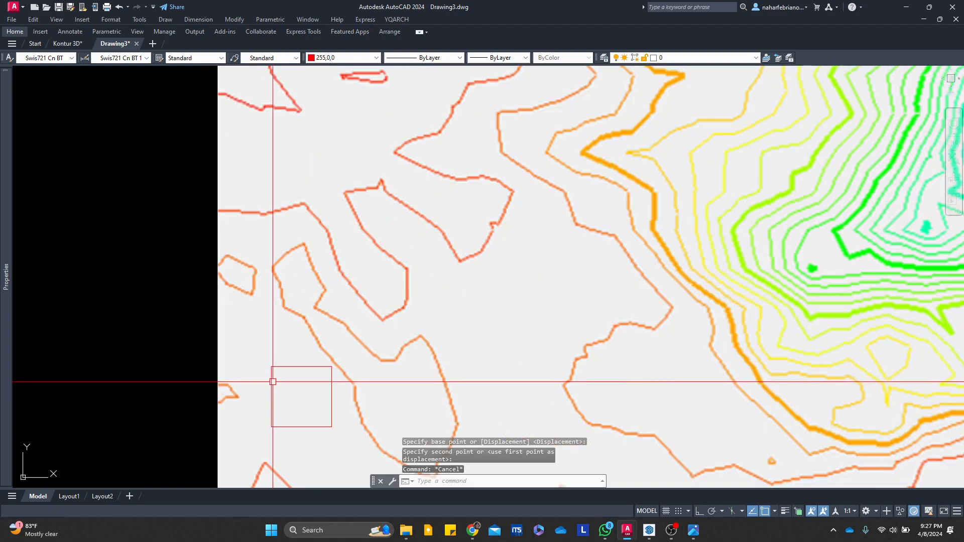
pyautogui.scroll(-4, 278, 364)
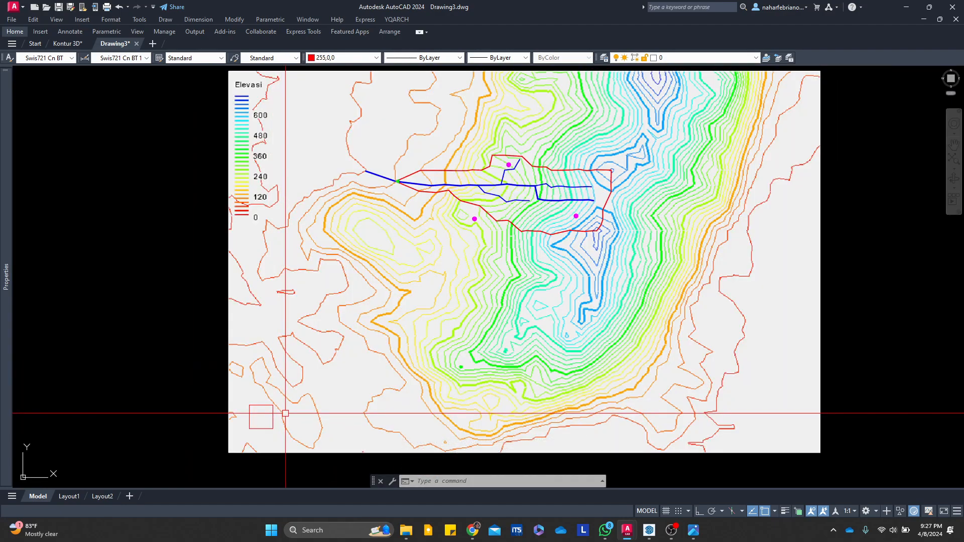
pyautogui.scroll(4, 285, 413)
pyautogui.click(271, 423)
pyautogui.scroll(-4, 261, 404)
pyautogui.scroll(4, 261, 396)
pyautogui.scroll(-4, 261, 404)
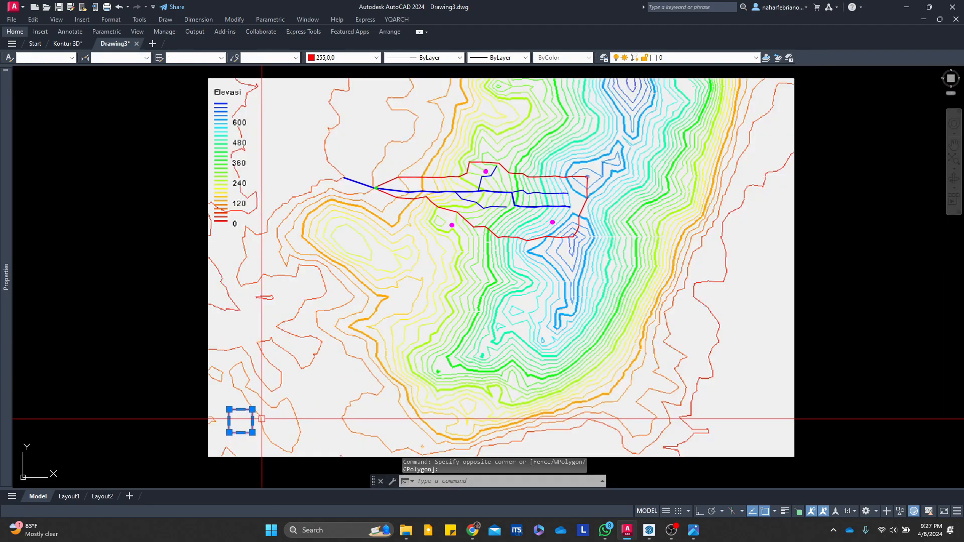
# Erase the 10 by 10 square near the map image's southwestern corner
pyautogui.scroll(2, 250, 424)
pyautogui.click(250, 424)
pyautogui.click(230, 399)
pyautogui.scroll(-2, 281, 375)
pyautogui.moveTo(281, 375); pyautogui.dragTo(233, 400, button='middle')
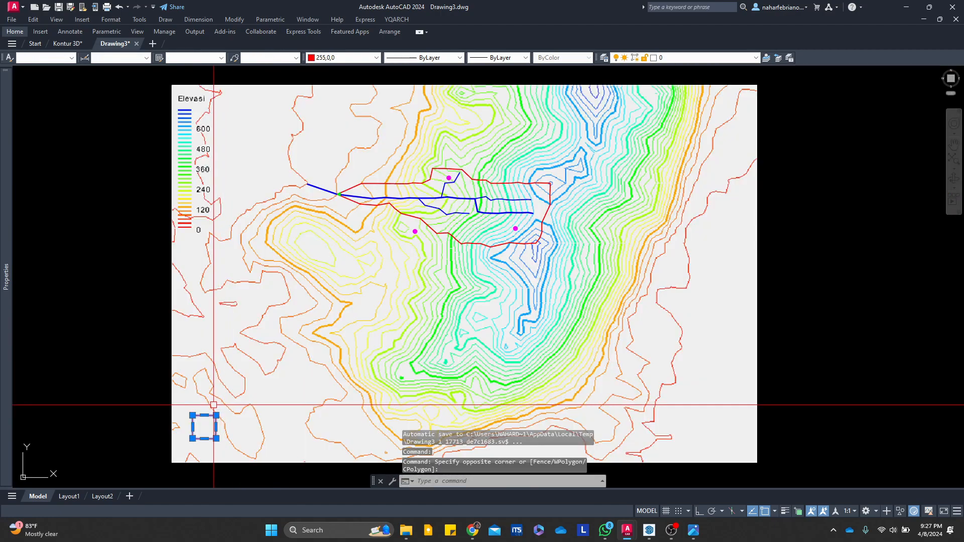
pyautogui.scroll(2, 196, 438)
pyautogui.moveTo(196, 438)
pyautogui.mouseDown(button='middle')
pyautogui.moveTo(182, 453)
pyautogui.moveTo(263, 389)
pyautogui.moveTo(262, 405)
pyautogui.moveTo(268, 387)
pyautogui.mouseUp(button='middle')
pyautogui.scroll(2, 252, 398)
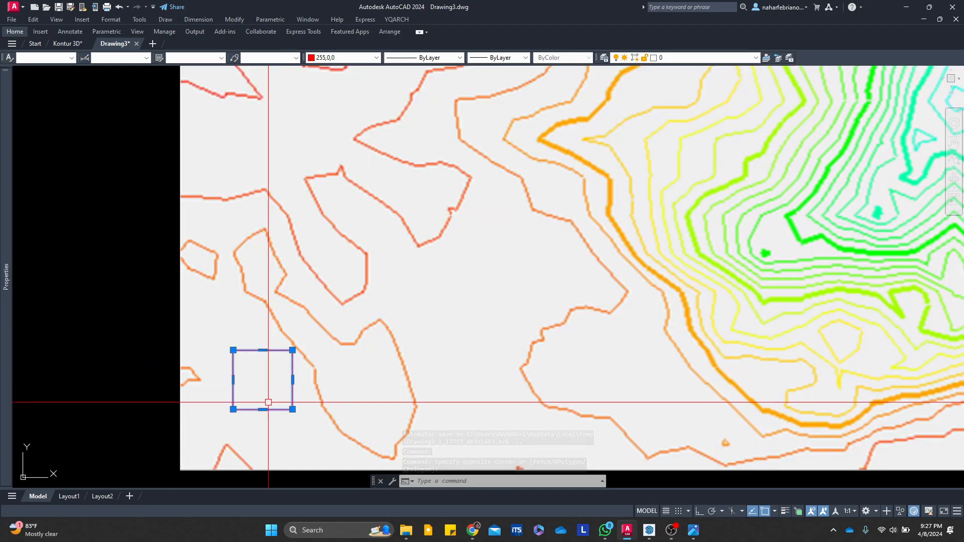
pyautogui.scroll(-4, 302, 351)
# Examine the three magenta markers' positions relative to the red outline and the blue lines
pyautogui.moveTo(486, 172)
pyautogui.mouseDown(button='middle')
pyautogui.moveTo(388, 316)
pyautogui.moveTo(498, 242)
pyautogui.mouseUp(button='middle')
pyautogui.scroll(2, 388, 316)
pyautogui.scroll(-2, 389, 316)
pyautogui.scroll(4, 463, 301)
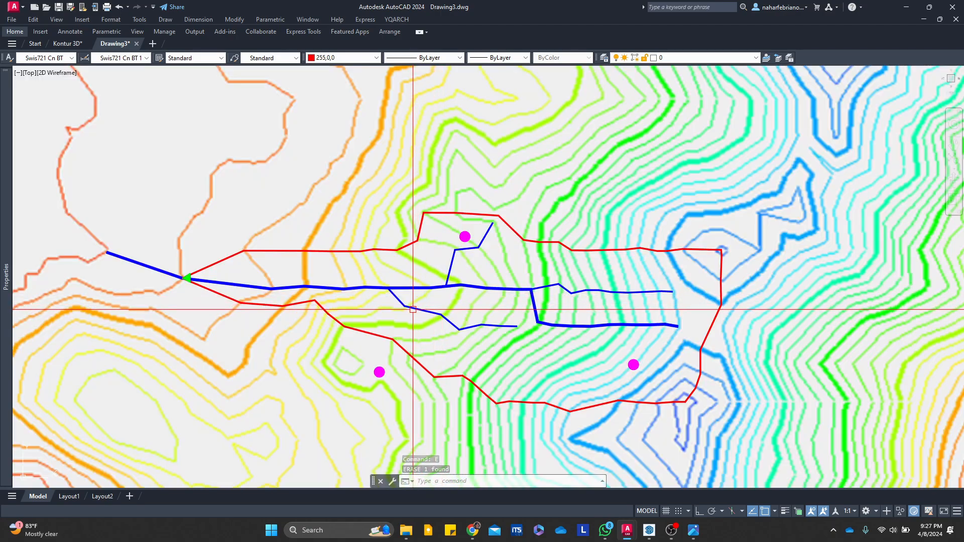
pyautogui.moveTo(390, 360); pyautogui.dragTo(378, 362, button='middle')
pyautogui.scroll(4, 378, 362)
pyautogui.moveTo(378, 362)
pyautogui.mouseDown(button='middle')
pyautogui.moveTo(447, 340)
pyautogui.moveTo(374, 351)
pyautogui.moveTo(362, 365)
pyautogui.mouseUp(button='middle')
pyautogui.scroll(-4, 452, 338)
pyautogui.scroll(2, 375, 351)
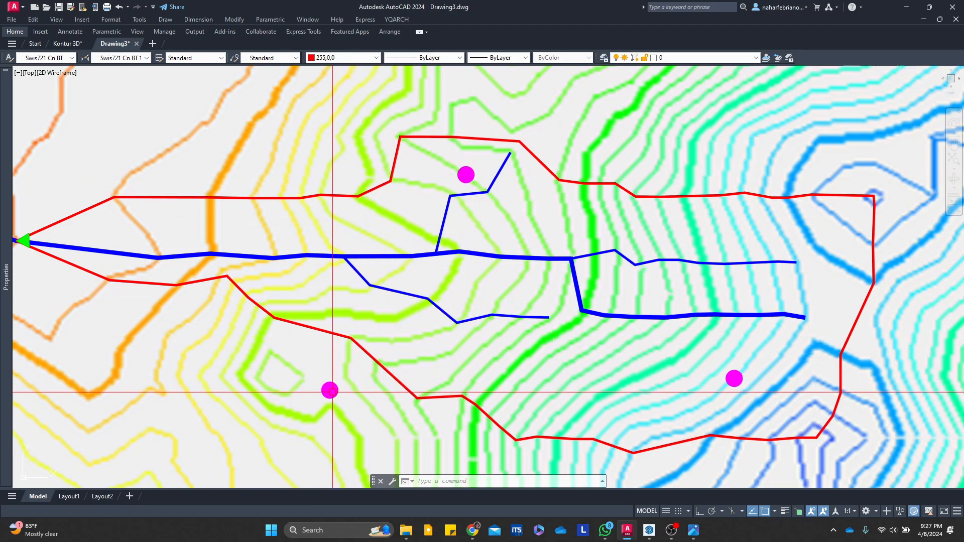
# Draw a triangular polyline through the centres of the three magenta markers, ending back at the southwestern one
pyautogui.scroll(4, 333, 392)
pyautogui.moveTo(339, 389); pyautogui.dragTo(340, 349, button='middle')
pyautogui.write('w')
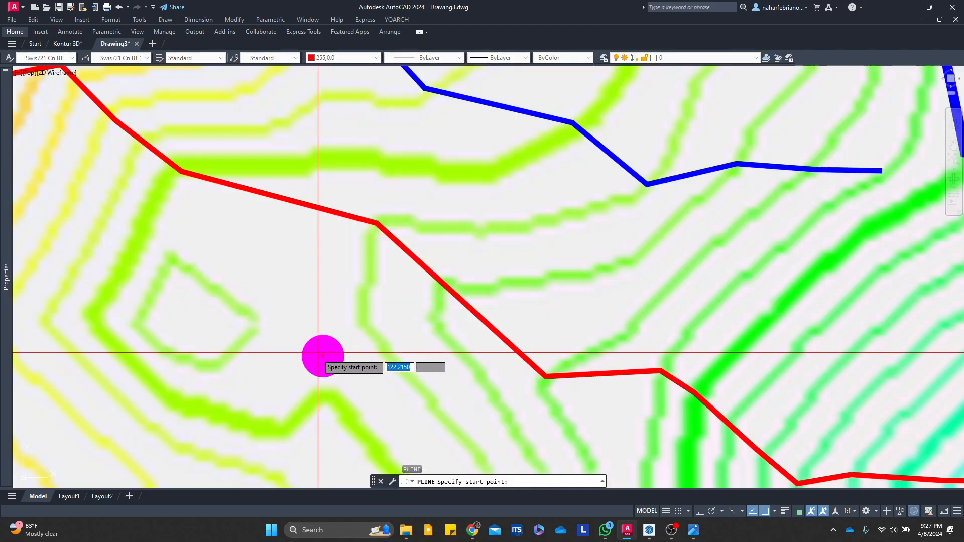
pyautogui.click(322, 356)
pyautogui.scroll(-5, 354, 333)
pyautogui.scroll(8, 436, 211)
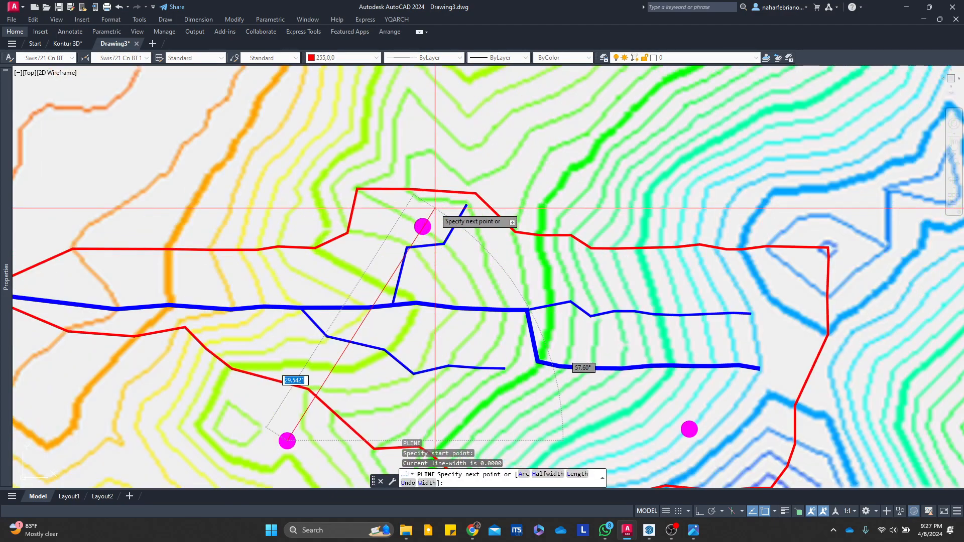
pyautogui.click(395, 258)
pyautogui.scroll(-6, 392, 167)
pyautogui.scroll(-5, 392, 168)
pyautogui.scroll(5, 475, 271)
pyautogui.scroll(4, 563, 308)
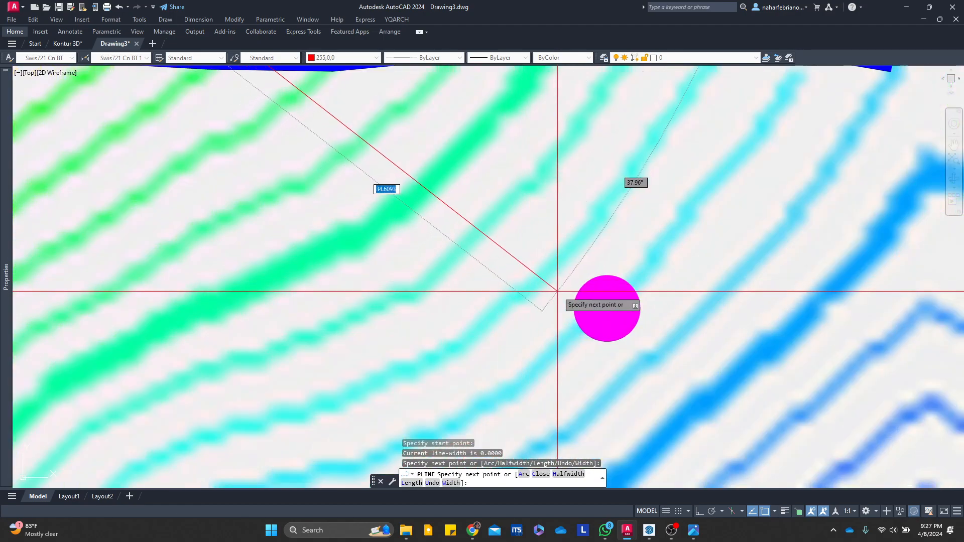
pyautogui.click(603, 317)
pyautogui.scroll(-5, 721, 301)
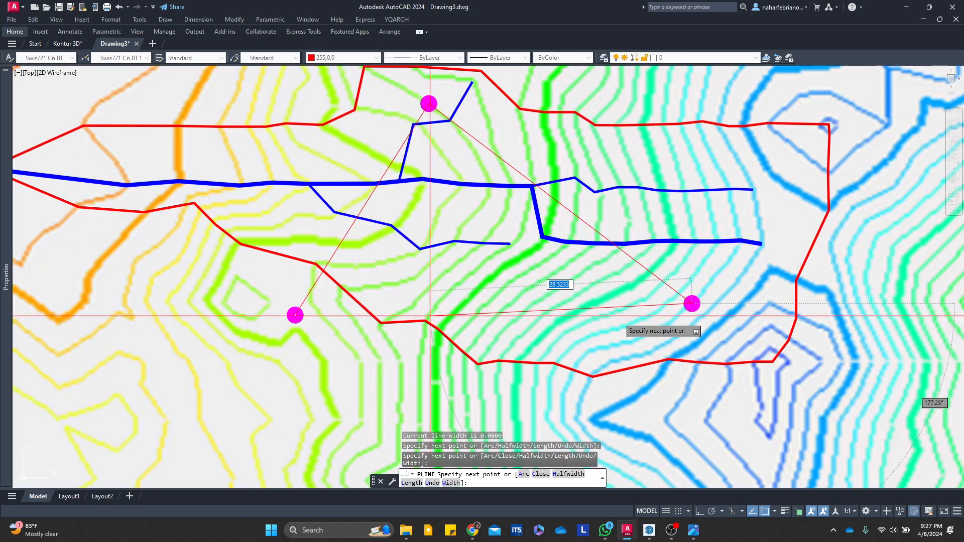
pyautogui.scroll(5, 305, 318)
pyautogui.click(267, 310)
pyautogui.press('Escape')
# Set the marker triangle's linetype to ACAD_ISO03W100
pyautogui.scroll(-7, 339, 400)
pyautogui.scroll(2, 554, 171)
pyautogui.moveTo(417, 306); pyautogui.dragTo(559, 185, button='middle')
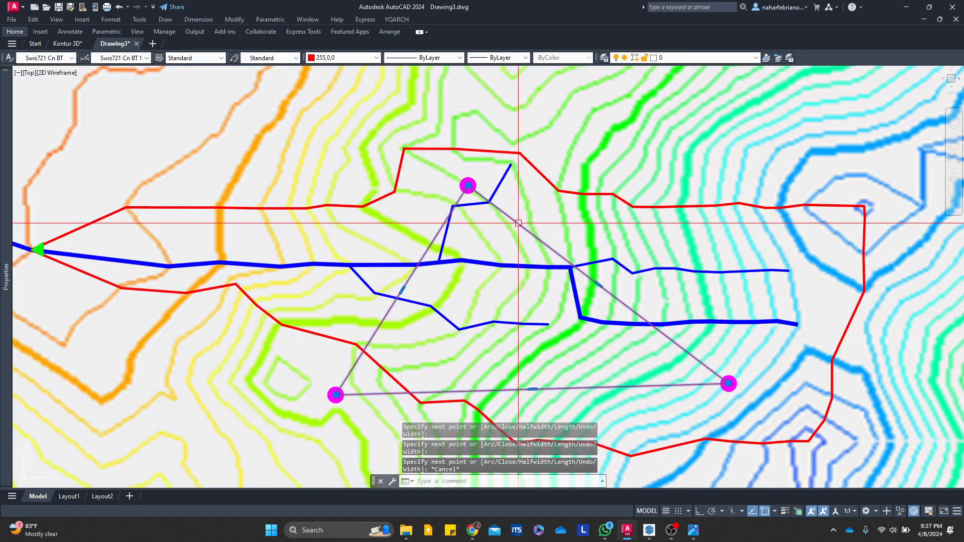
pyautogui.click(516, 222)
pyautogui.click(444, 59)
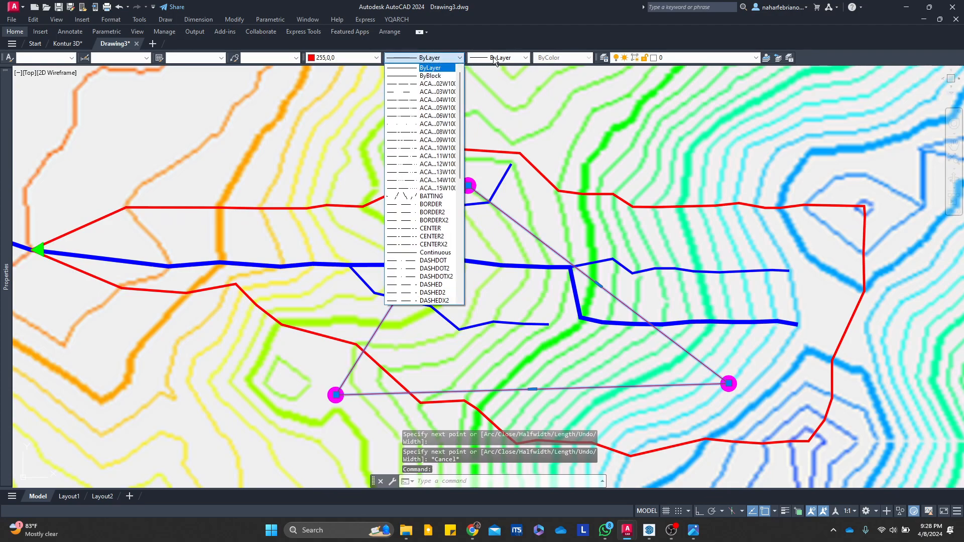
pyautogui.click(434, 84)
pyautogui.click(434, 60)
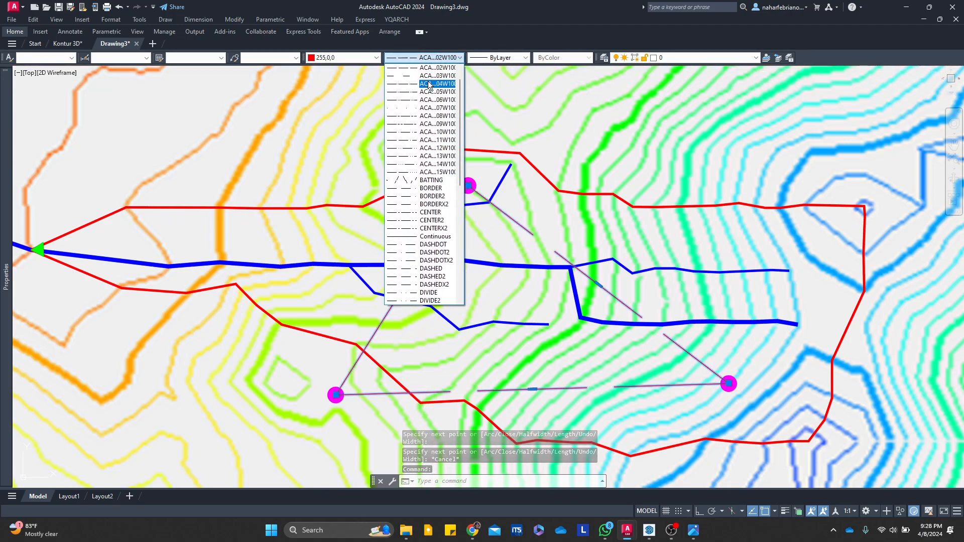
pyautogui.click(433, 75)
# Try a linetype scale of 0.2 on the marker triangle and settle on 0.1
pyautogui.moveTo(6, 126)
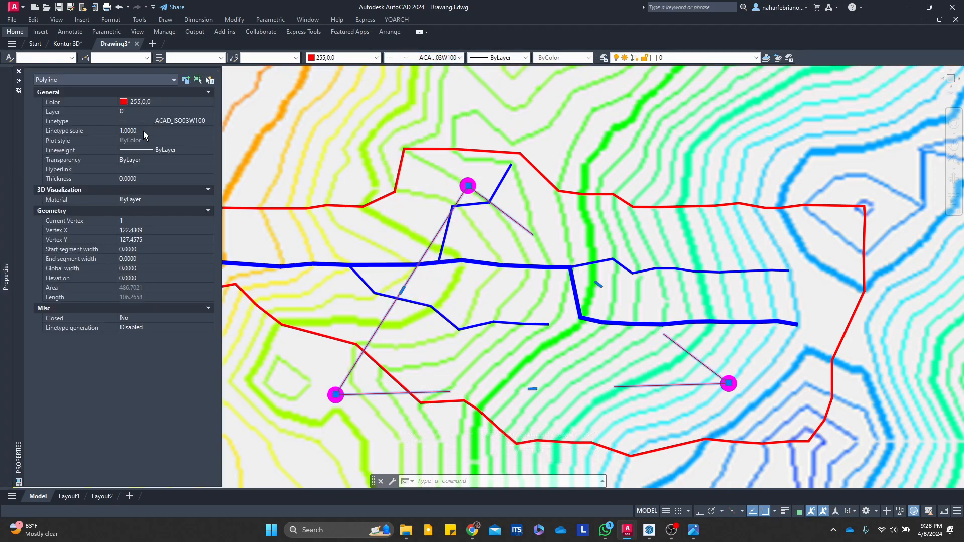
pyautogui.write('0.2')
pyautogui.press('Return')
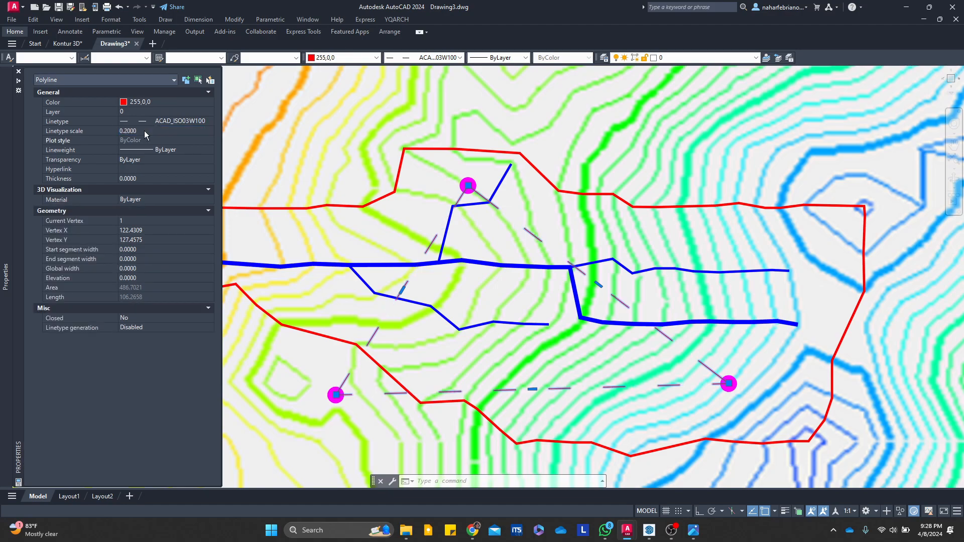
pyautogui.write('0.1')
pyautogui.press('Return')
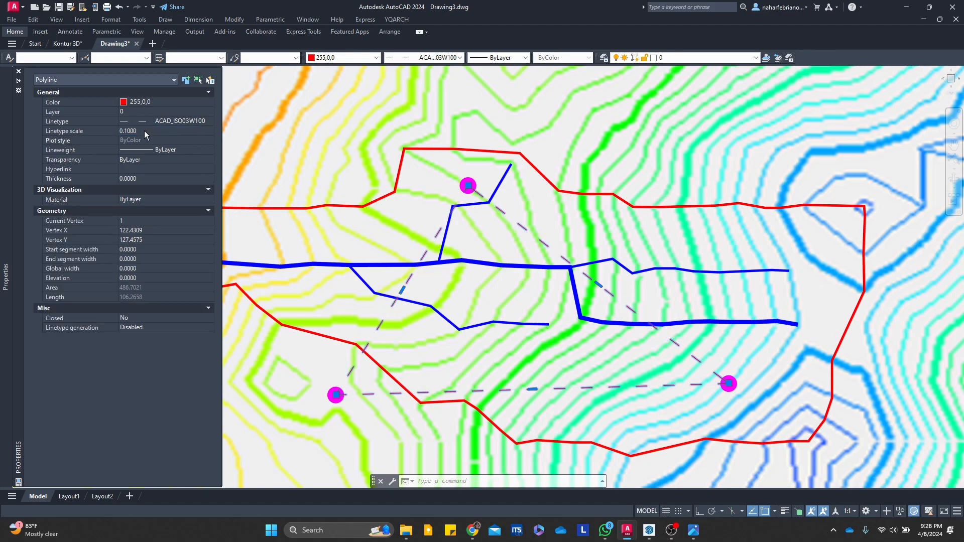
# Change the dashed triangle's colour to dark blue, RGB 0,19,76
pyautogui.click(352, 59)
pyautogui.click(339, 140)
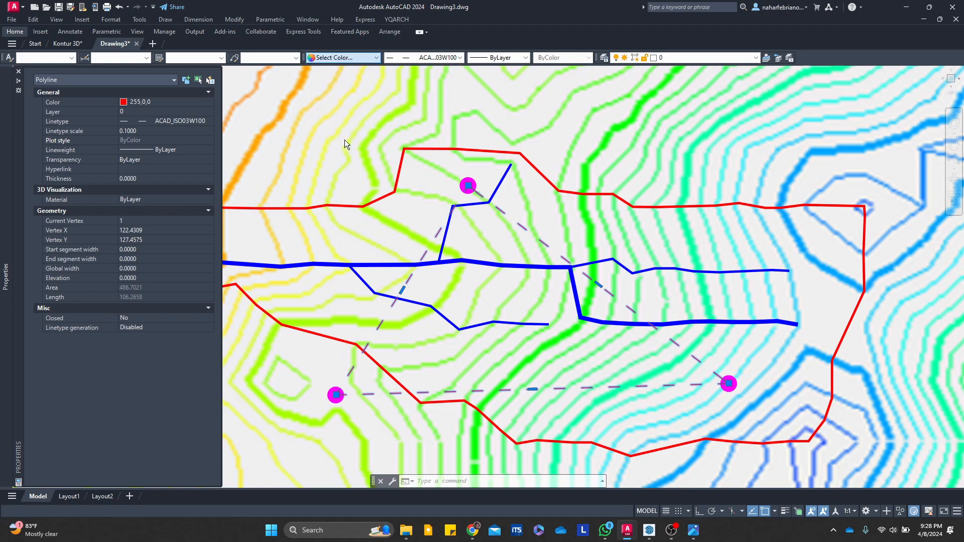
pyautogui.click(522, 161)
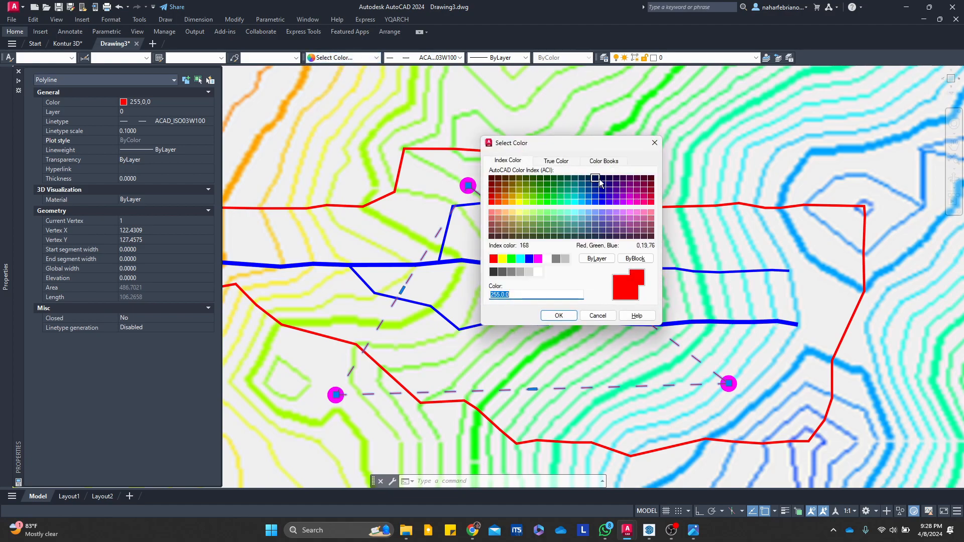
pyautogui.click(566, 162)
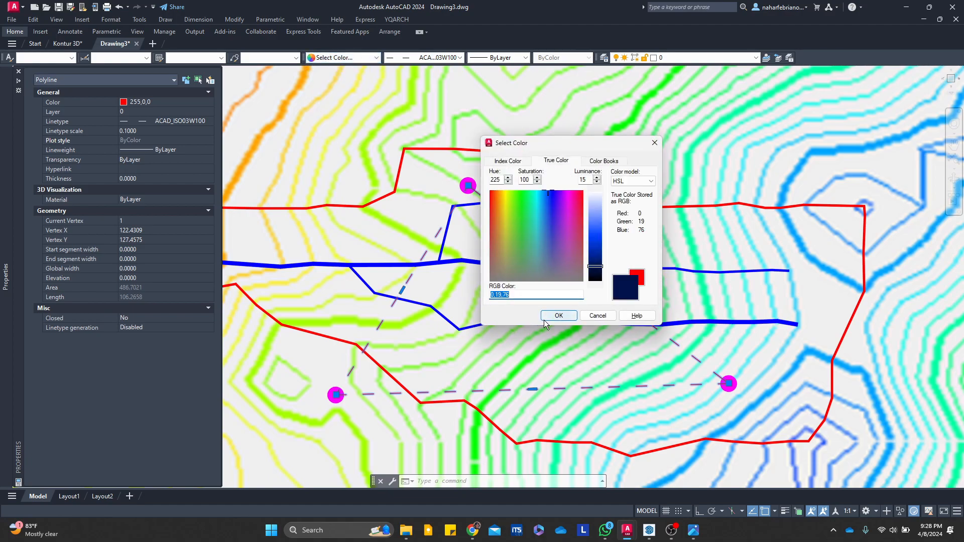
pyautogui.click(554, 314)
pyautogui.moveTo(486, 333); pyautogui.dragTo(536, 309, button='middle')
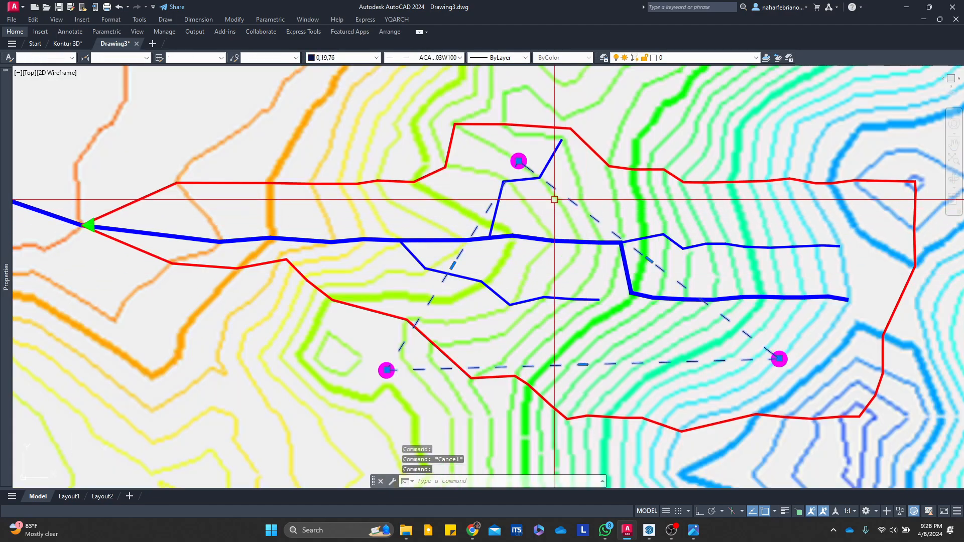
pyautogui.moveTo(612, 291); pyautogui.dragTo(529, 286, button='middle')
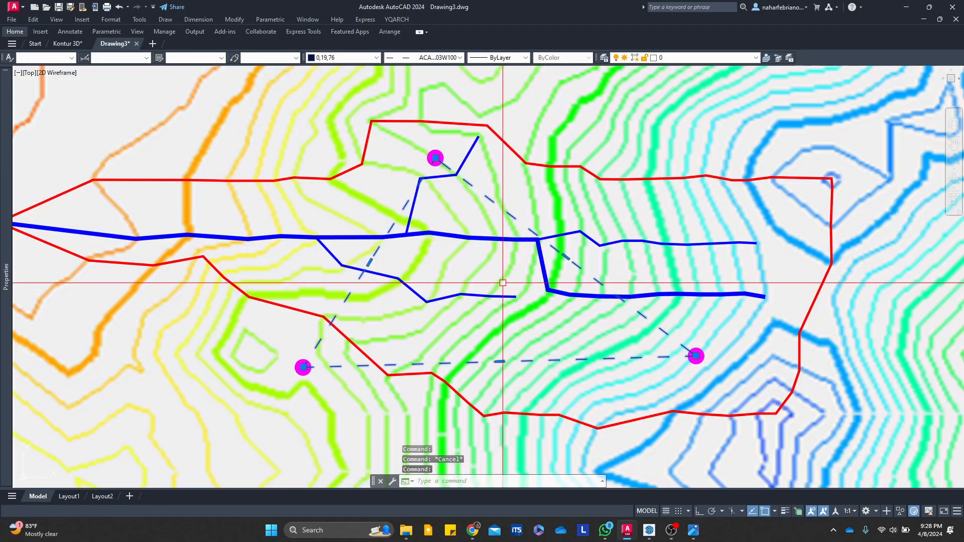
pyautogui.press('Escape')
# Examine how the dashed triangle's sides cross the blue lines and contours between the magenta markers
pyautogui.scroll(2, 362, 261)
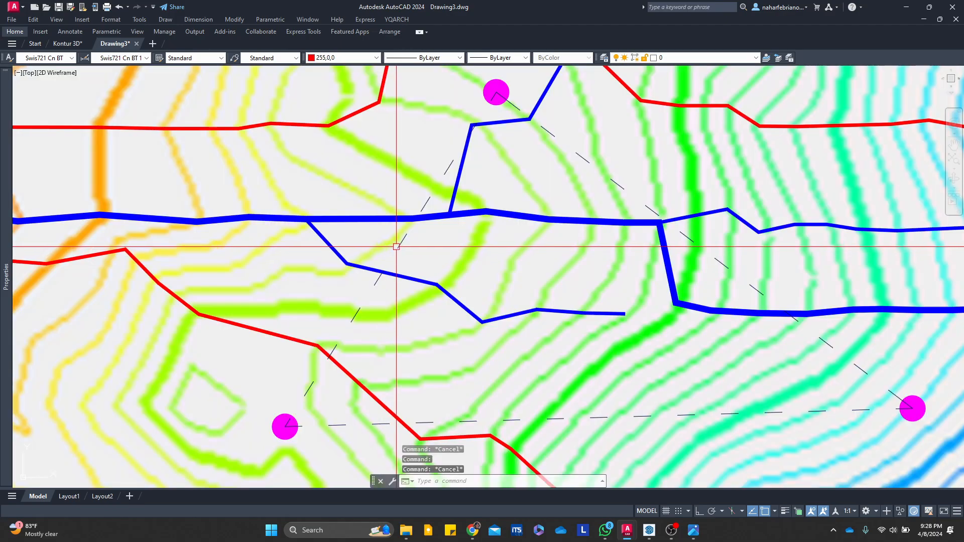
pyautogui.click(401, 238)
pyautogui.moveTo(414, 214); pyautogui.dragTo(453, 236, button='middle')
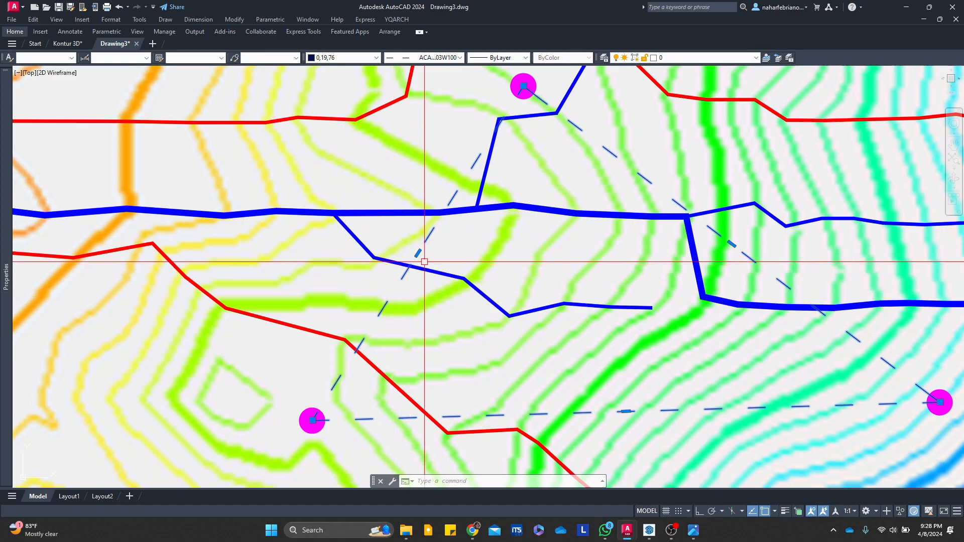
pyautogui.moveTo(445, 276)
pyautogui.mouseDown(button='middle')
pyautogui.moveTo(492, 250)
pyautogui.moveTo(365, 284)
pyautogui.moveTo(464, 245)
pyautogui.mouseUp(button='middle')
pyautogui.scroll(2, 482, 236)
pyautogui.moveTo(486, 234)
pyautogui.mouseDown(button='middle')
pyautogui.moveTo(394, 353)
pyautogui.moveTo(468, 283)
pyautogui.mouseUp(button='middle')
pyautogui.scroll(-4, 467, 283)
pyautogui.scroll(2, 506, 254)
pyautogui.scroll(-2, 393, 304)
pyautogui.press('Escape')
# Explode the dashed triangle into separate lines
pyautogui.scroll(2, 496, 220)
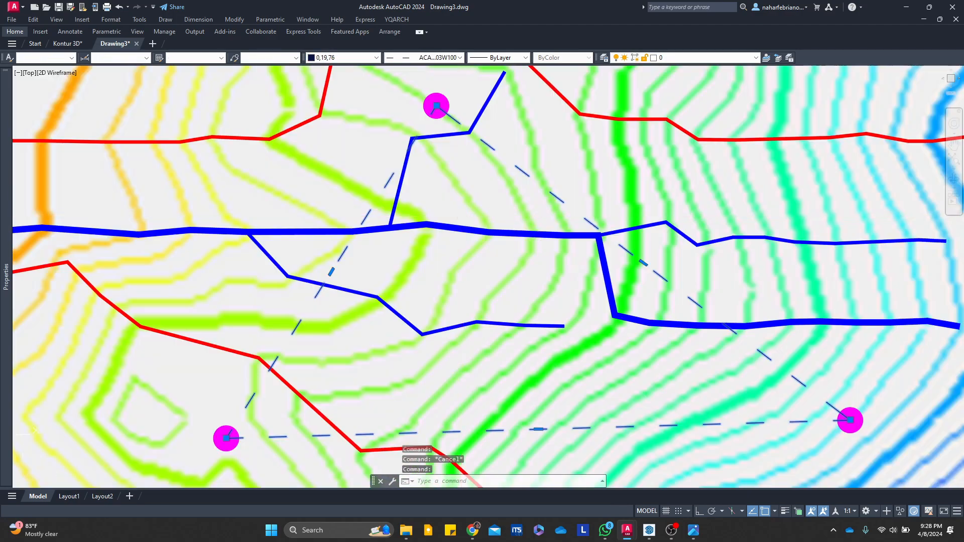
pyautogui.write('x')
pyautogui.press('Return')
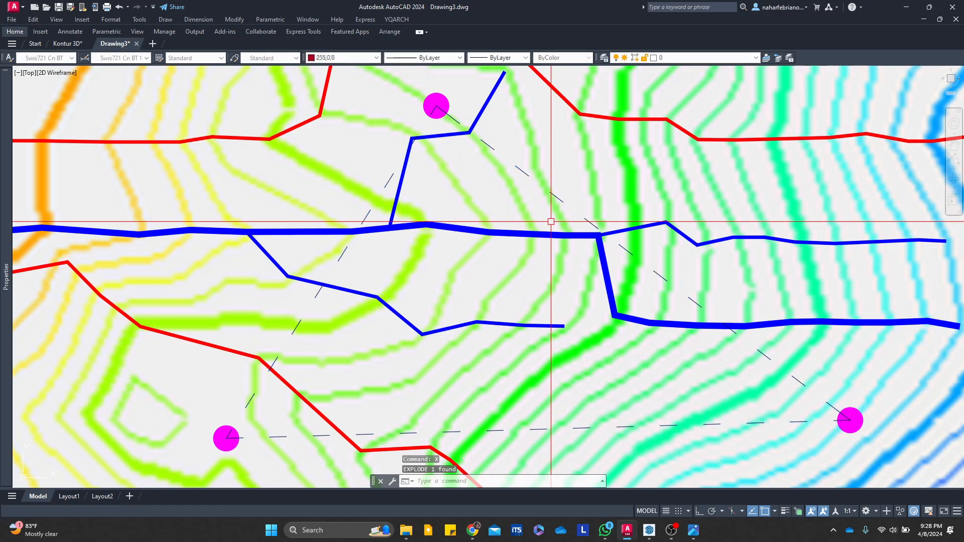
# Offset the triangle's western dashed side towards the inside with the Through option
pyautogui.write('o')
pyautogui.press('Return')
pyautogui.write('t')
pyautogui.press('Return')
pyautogui.click(341, 257)
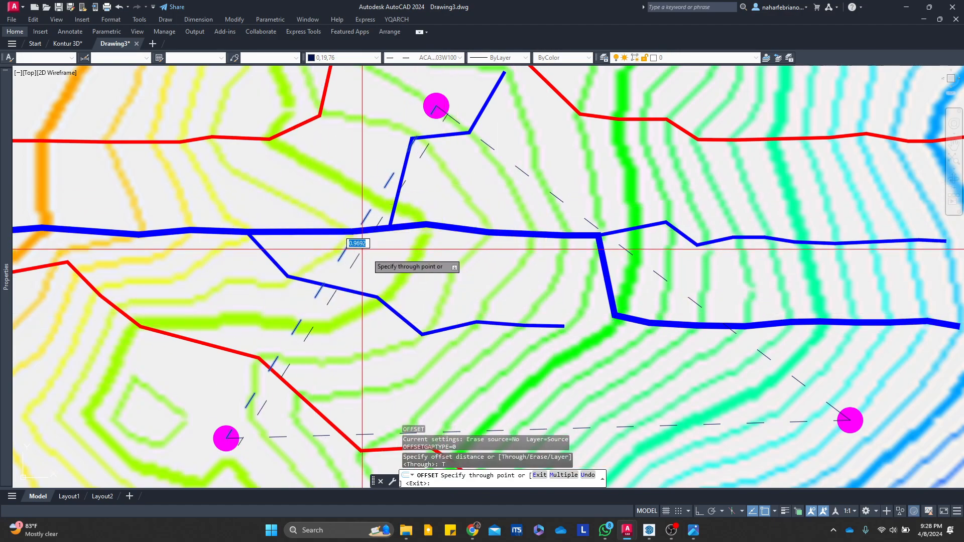
pyautogui.click(417, 273)
pyautogui.press('Escape')
# Offset the triangle's northeastern dashed side inwards, using the Through option
pyautogui.scroll(-2, 522, 279)
pyautogui.moveTo(525, 277); pyautogui.dragTo(459, 296, button='middle')
pyautogui.scroll(2, 461, 286)
pyautogui.moveTo(446, 208); pyautogui.dragTo(495, 224, button='middle')
pyautogui.press('space')
pyautogui.press('Escape')
pyautogui.press('space')
pyautogui.click(549, 474)
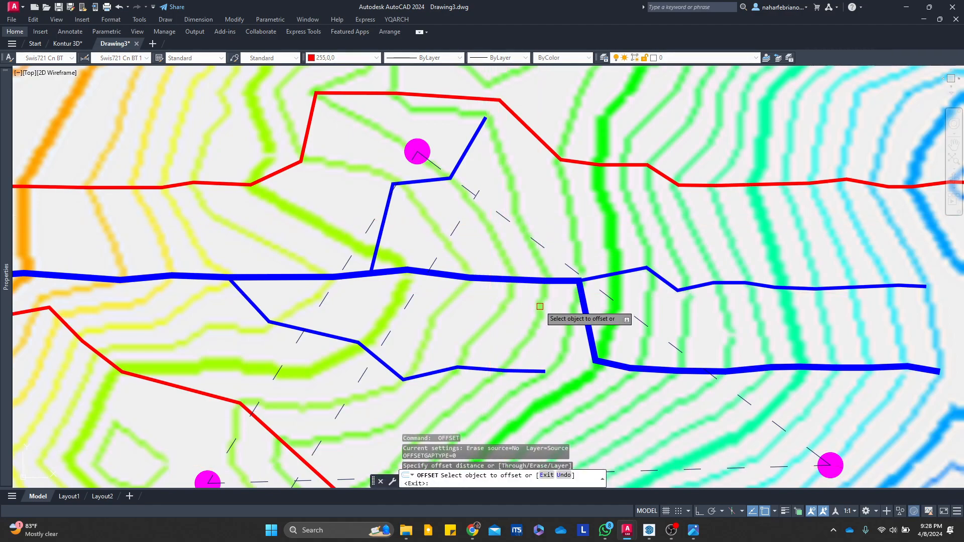
pyautogui.click(539, 245)
pyautogui.click(474, 306)
# Offset the triangle's southern dashed side northwards to a point inside the triangle
pyautogui.moveTo(478, 364); pyautogui.dragTo(483, 199, button='middle')
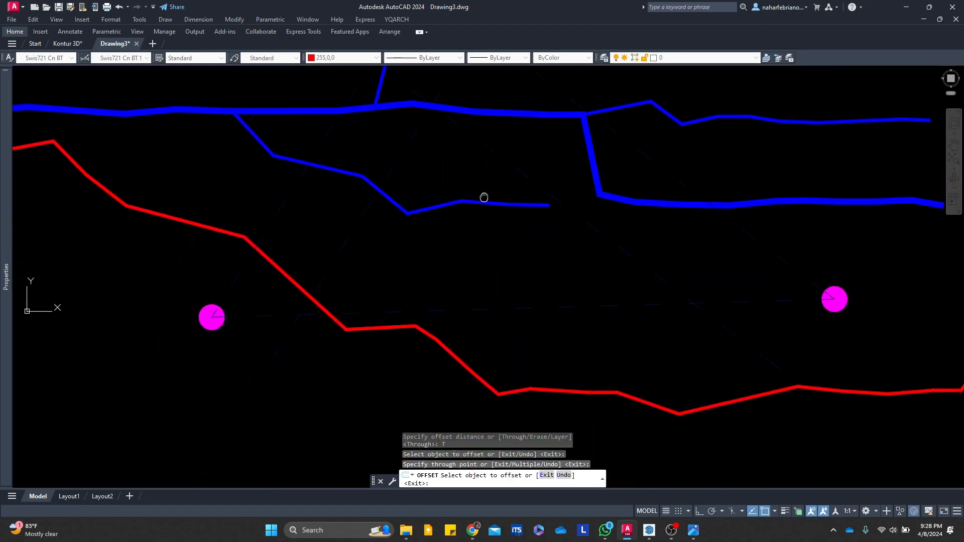
pyautogui.click(490, 310)
pyautogui.click(464, 251)
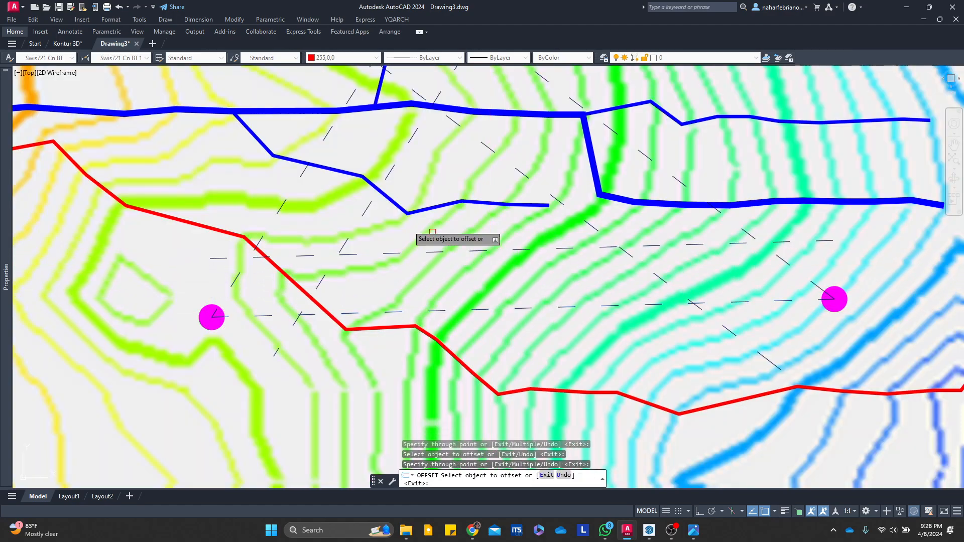
# Draw a short polyline from the triangle's western dashed side across to its offset copy
pyautogui.moveTo(296, 177); pyautogui.dragTo(311, 219, button='middle')
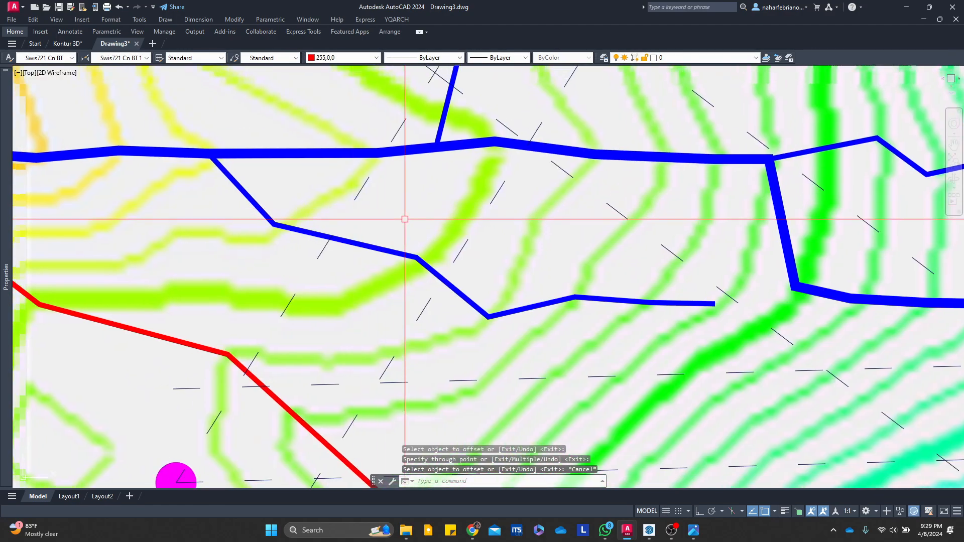
pyautogui.press('Return')
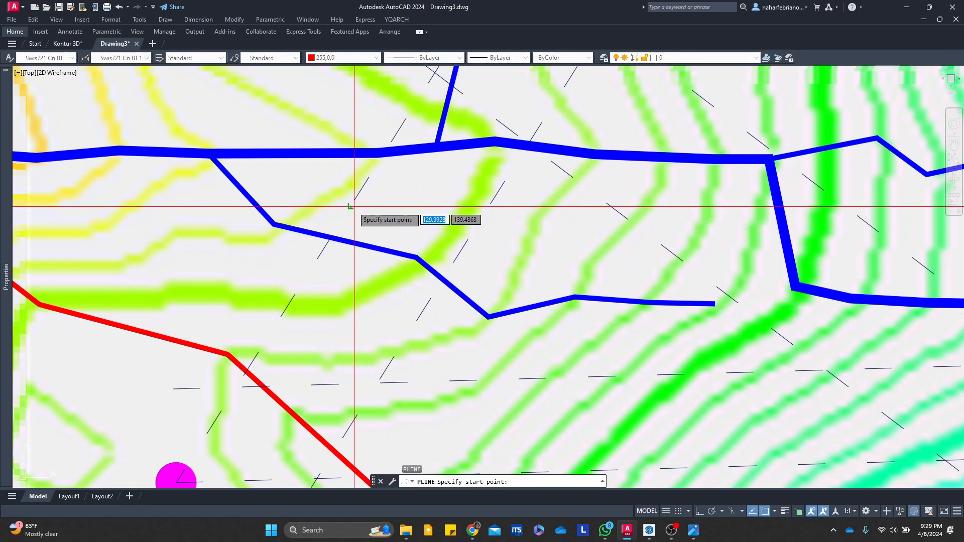
pyautogui.click(343, 218)
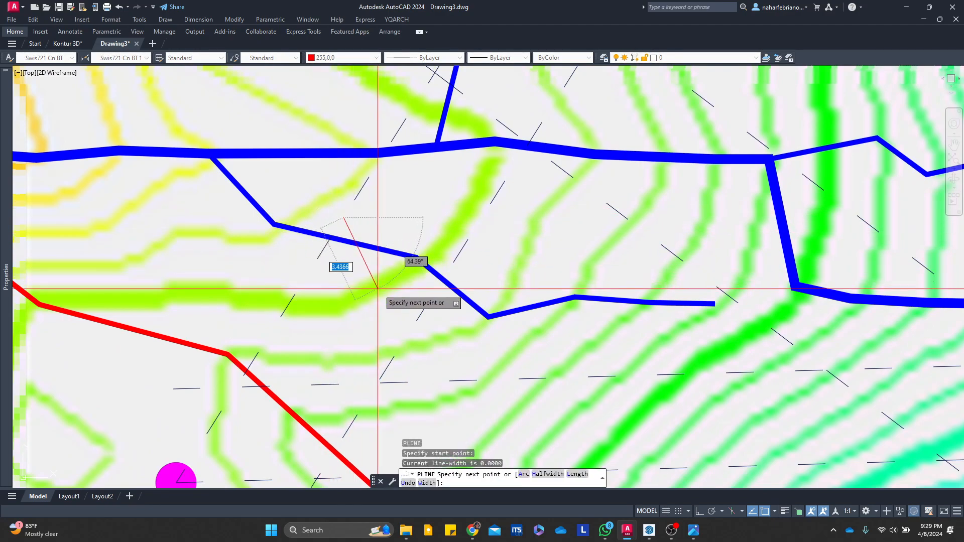
pyautogui.click(426, 309)
pyautogui.press('Escape')
# Draw a short polyline from the triangle's northeastern dashed side across to its inner offset copy
pyautogui.scroll(-2, 653, 281)
pyautogui.moveTo(692, 255); pyautogui.dragTo(483, 255, button='middle')
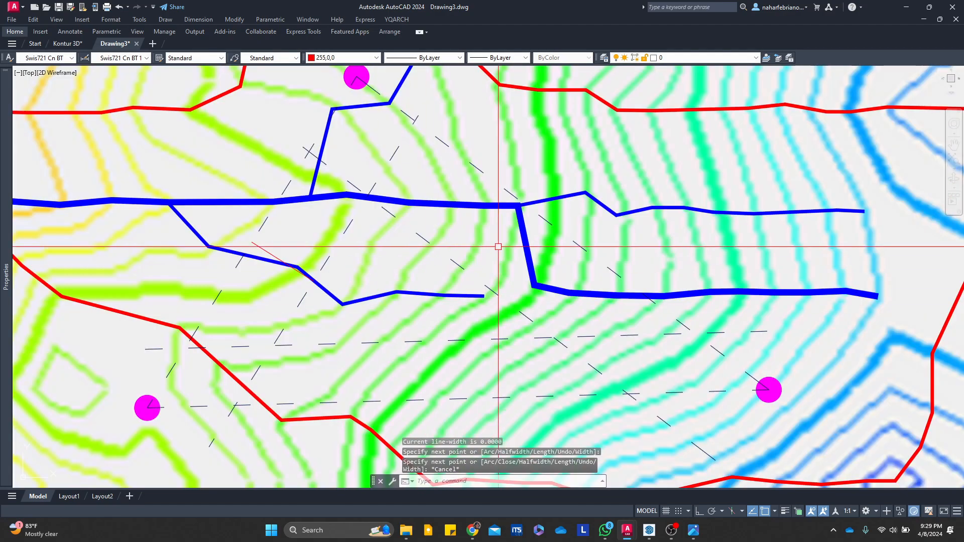
pyautogui.press('Return')
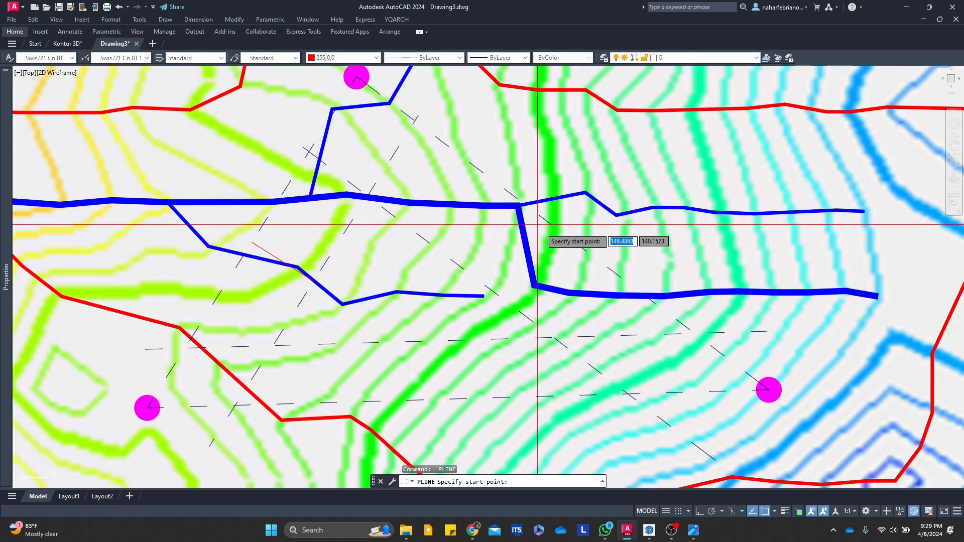
pyautogui.click(563, 232)
pyautogui.click(510, 304)
pyautogui.press('Escape')
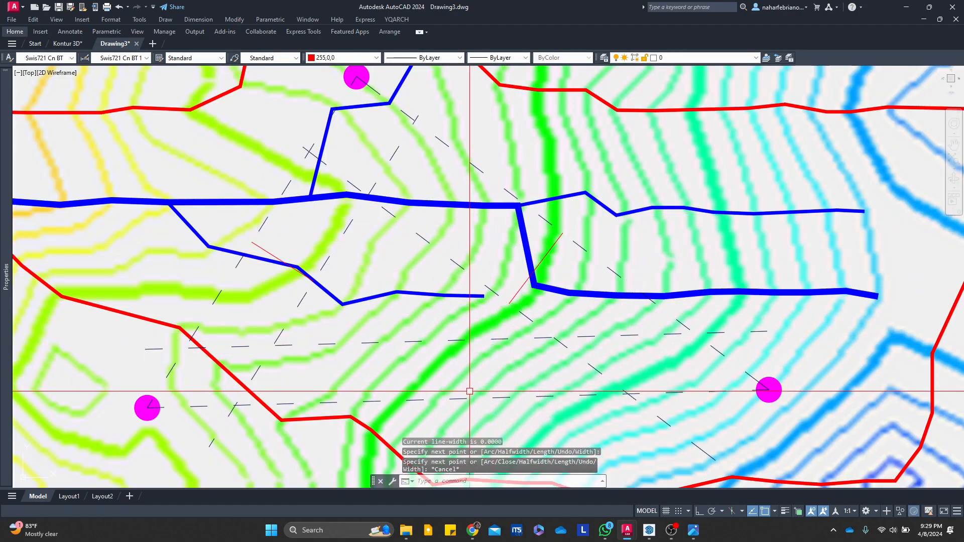
# Draw a short polyline from the midpoint of the triangle's southern dashed side up to its offset copy
pyautogui.press('Return')
pyautogui.click(457, 398)
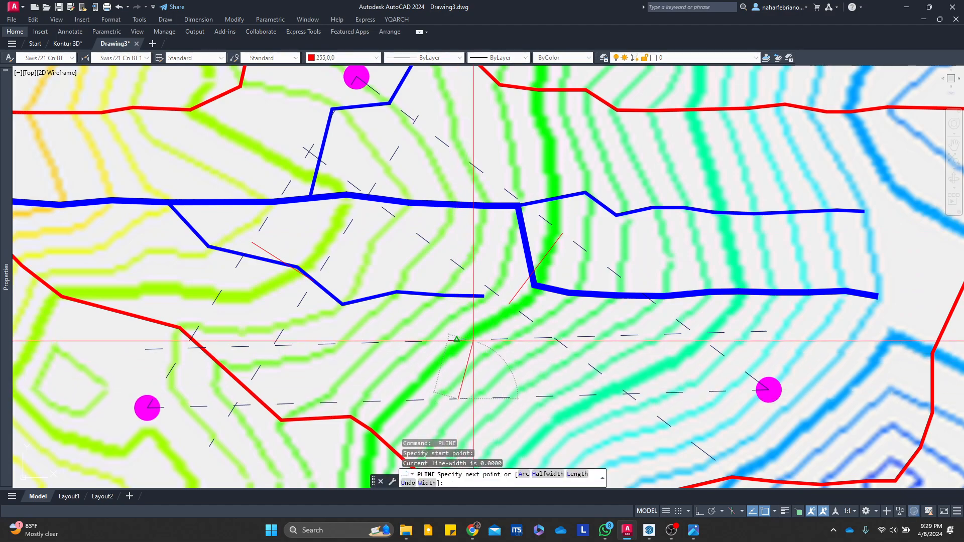
pyautogui.click(457, 341)
pyautogui.press('Escape')
# Erase the three inner offset copies of the triangle's dashed sides
pyautogui.moveTo(553, 338); pyautogui.dragTo(623, 334, button='middle')
pyautogui.write('e')
pyautogui.press('Return')
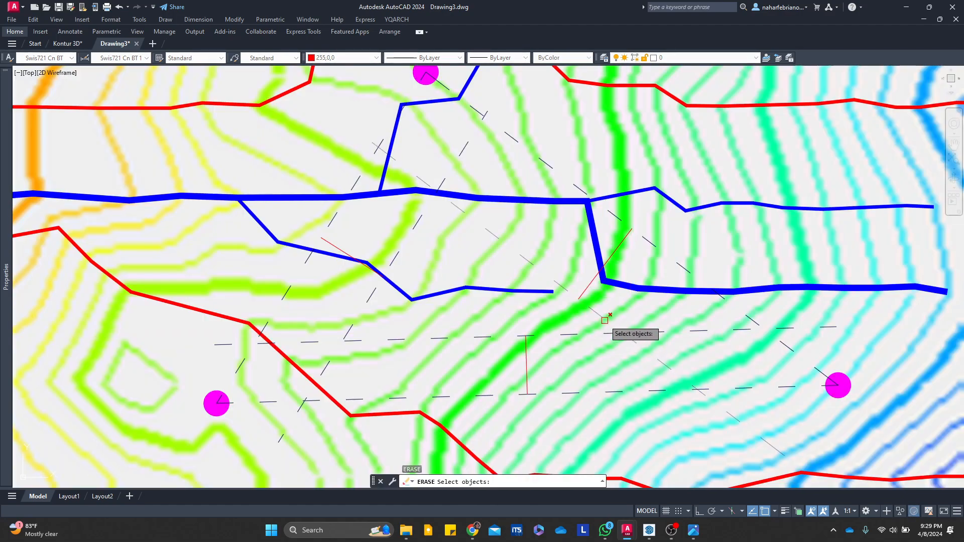
pyautogui.click(412, 227)
pyautogui.press('Return')
# Change the colour of the three short perpendicular polylines to 0,19,76
pyautogui.click(345, 250)
pyautogui.click(527, 356)
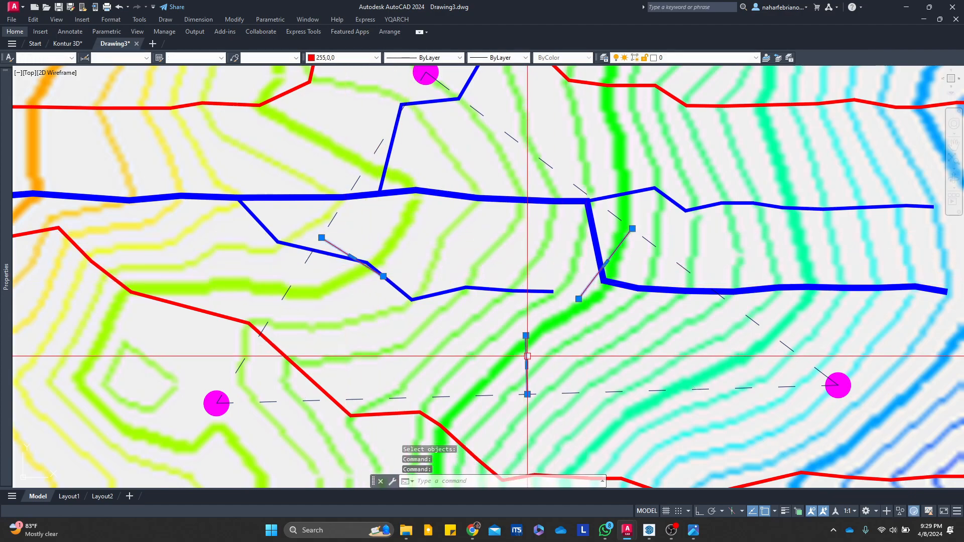
pyautogui.click(376, 57)
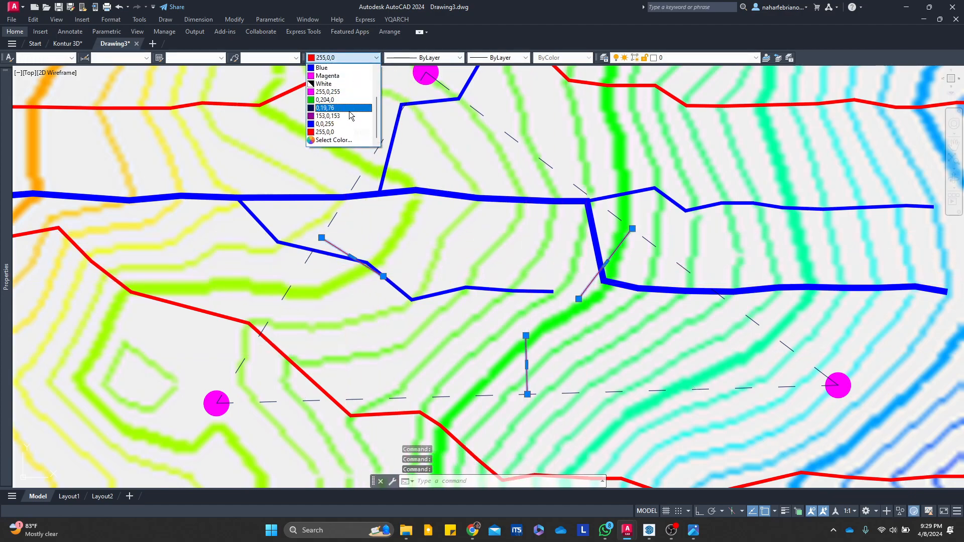
pyautogui.click(350, 108)
pyautogui.press('Escape')
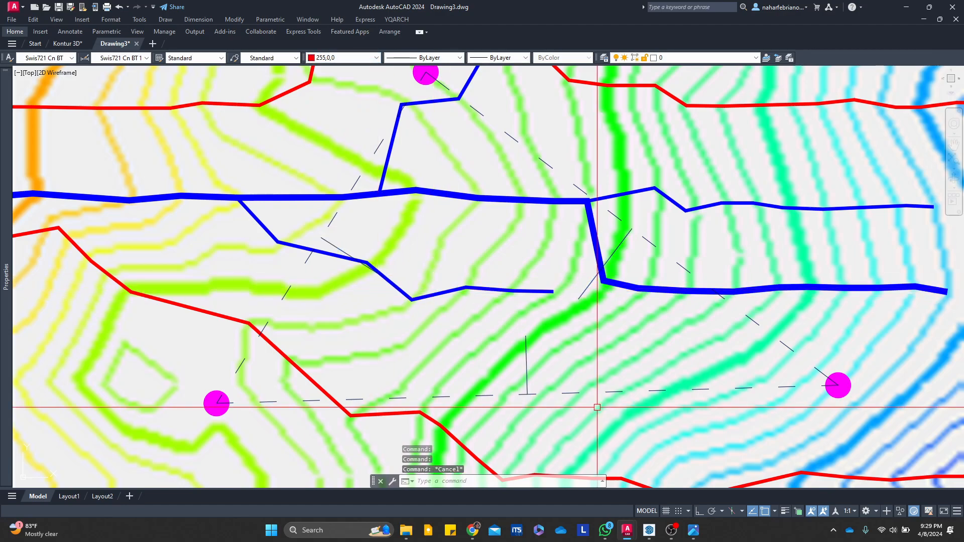
# Extend the three short perpendicular lines across the triangle, using its dashed sides as boundary edges
pyautogui.click(620, 396)
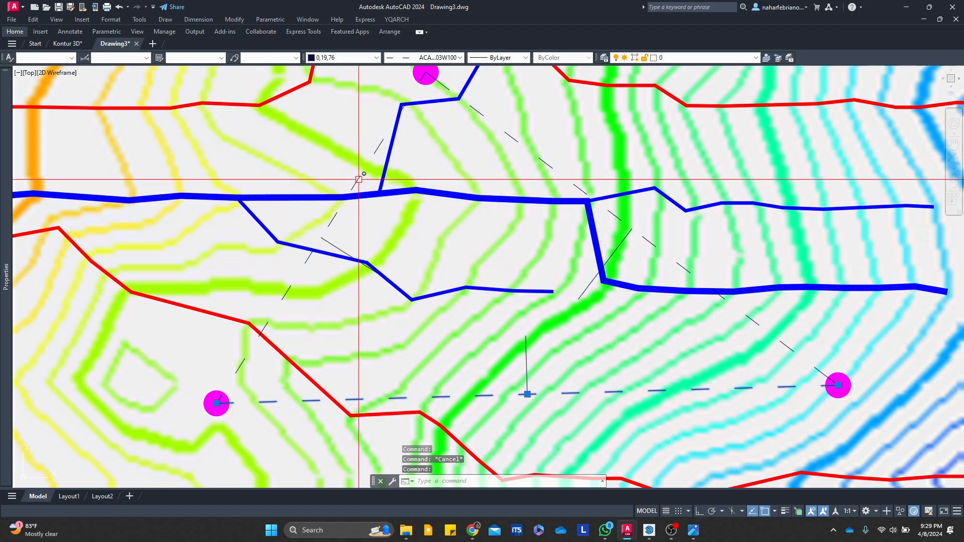
pyautogui.click(476, 109)
pyautogui.moveTo(419, 228); pyautogui.dragTo(456, 221, button='middle')
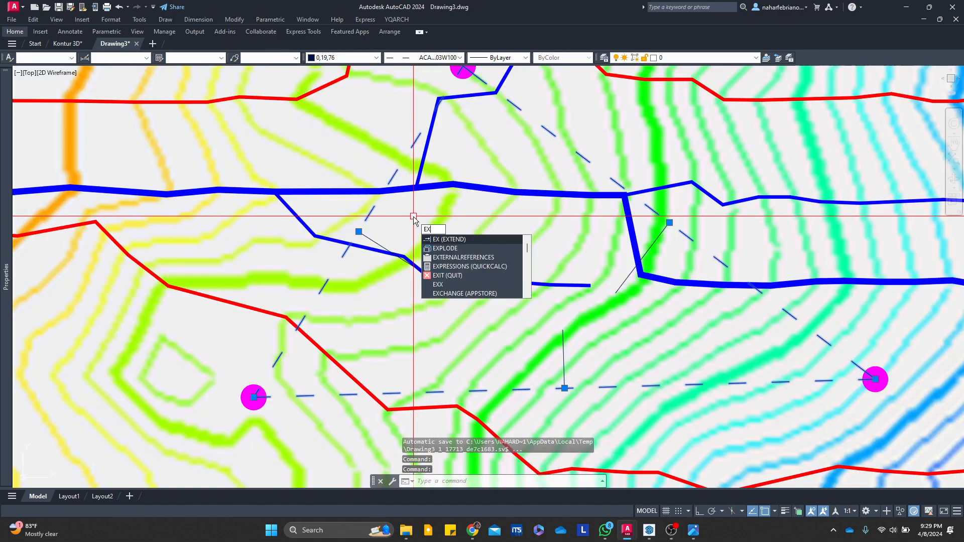
pyautogui.press('Return')
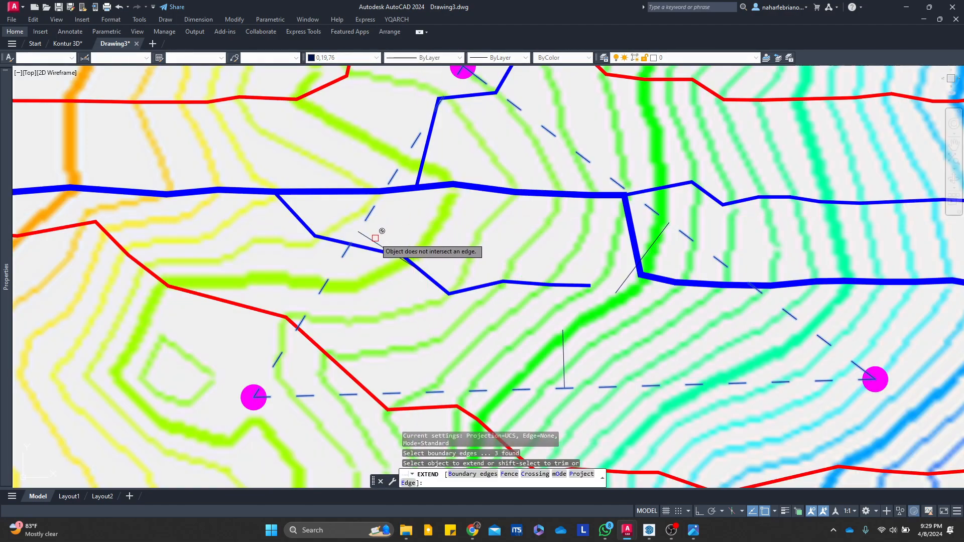
pyautogui.click(400, 259)
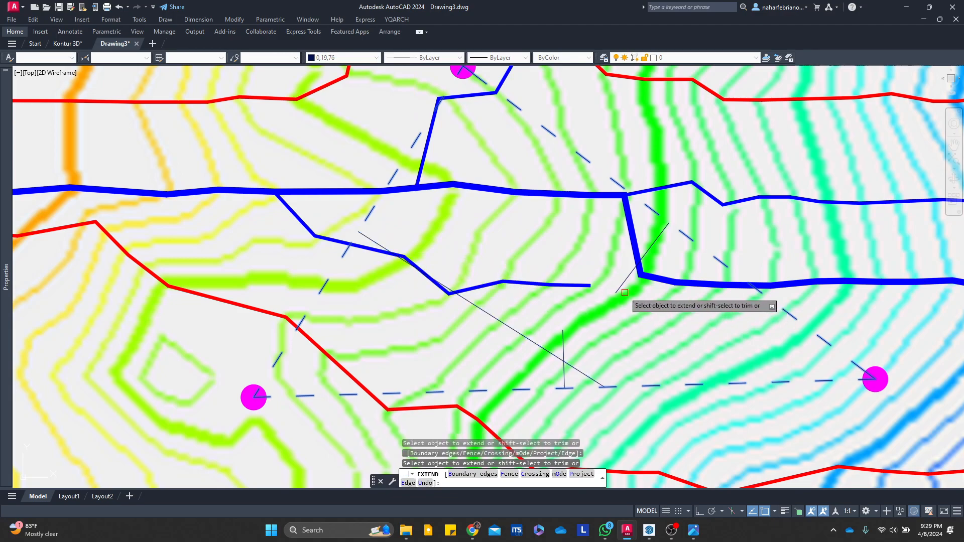
pyautogui.press('Escape')
# Trim the southern perpendicular line above the point where the three perpendicular lines cross, using the lines themselves as cutting edges
pyautogui.moveTo(597, 345)
pyautogui.mouseDown(button='middle')
pyautogui.moveTo(633, 281)
pyautogui.moveTo(561, 312)
pyautogui.moveTo(549, 307)
pyautogui.moveTo(562, 273)
pyautogui.mouseUp(button='middle')
pyautogui.scroll(-2, 624, 263)
pyautogui.scroll(2, 548, 314)
pyautogui.scroll(1, 560, 311)
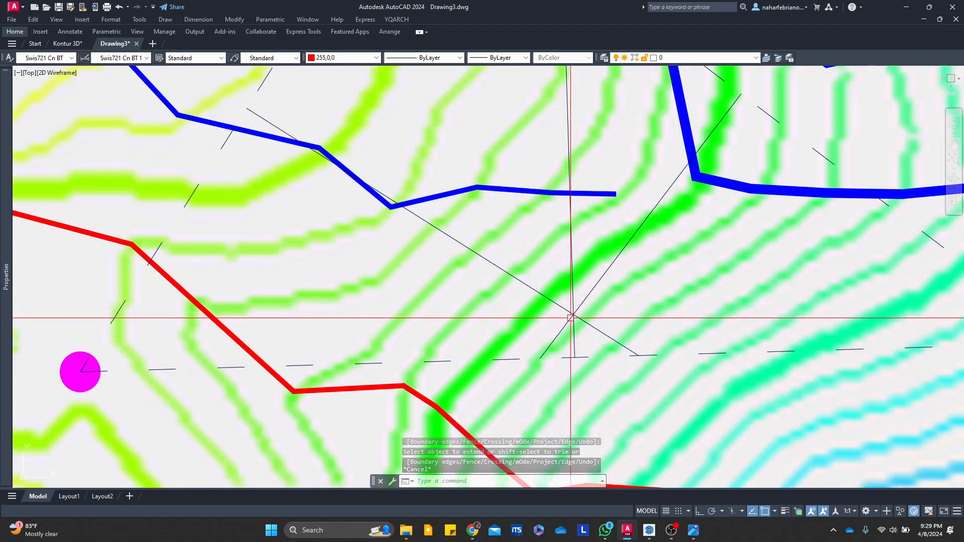
pyautogui.scroll(4, 562, 314)
pyautogui.scroll(-4, 562, 306)
pyautogui.moveTo(554, 322)
pyautogui.mouseDown(button='middle')
pyautogui.moveTo(557, 336)
pyautogui.moveTo(512, 352)
pyautogui.mouseUp(button='middle')
pyautogui.scroll(4, 520, 337)
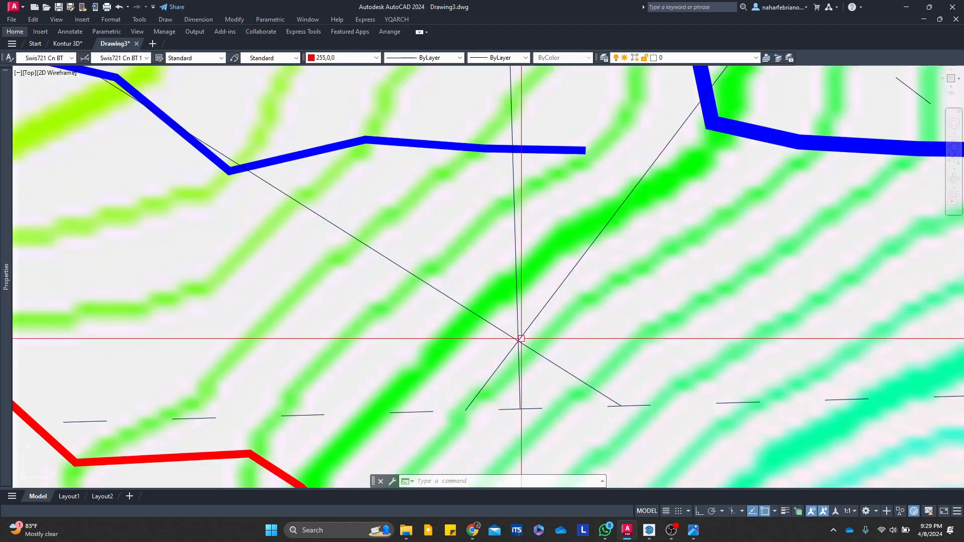
pyautogui.scroll(-4, 520, 360)
pyautogui.scroll(4, 519, 354)
pyautogui.click(527, 375)
pyautogui.click(479, 317)
pyautogui.moveTo(510, 312); pyautogui.dragTo(510, 273, button='middle')
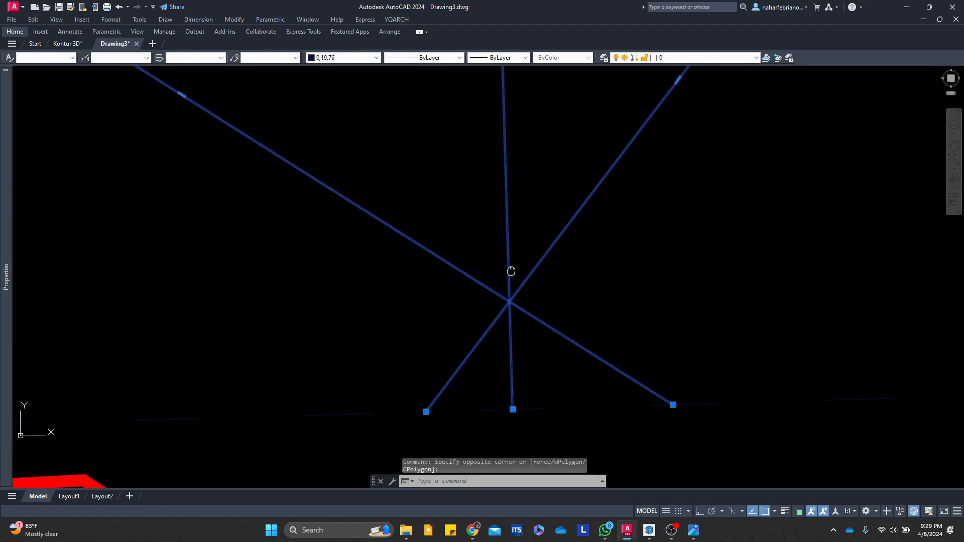
pyautogui.write('tr')
pyautogui.press('space')
pyautogui.scroll(-2, 510, 297)
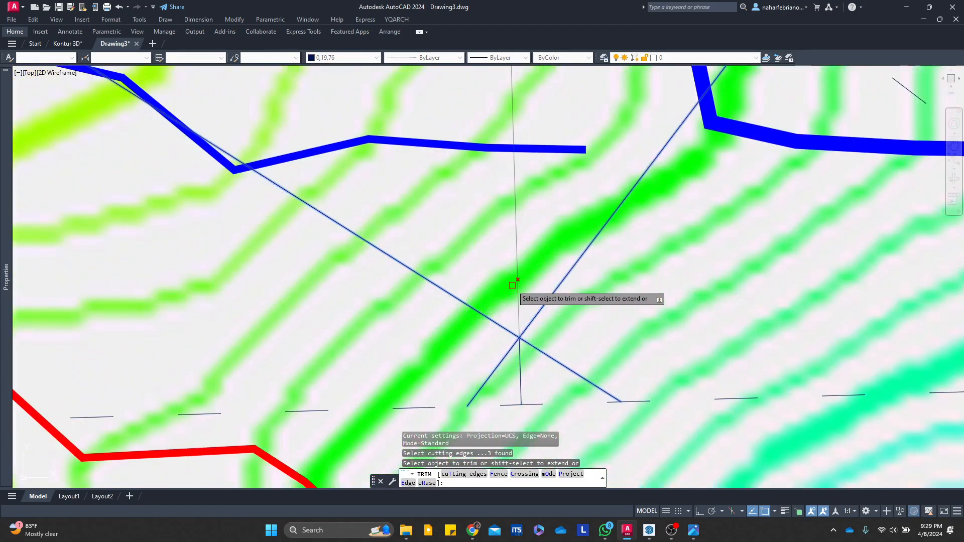
pyautogui.press('Escape')
# Extend the three perpendicular lines outwards, using the red outline as the boundary edge
pyautogui.scroll(-6, 521, 281)
pyautogui.scroll(4, 520, 283)
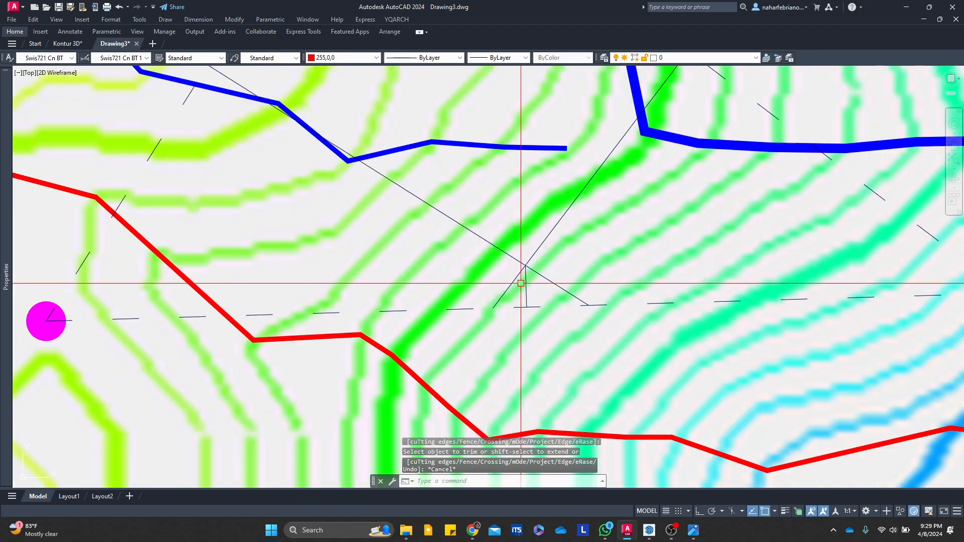
pyautogui.click(421, 374)
pyautogui.scroll(-5, 455, 357)
pyautogui.scroll(4, 458, 360)
pyautogui.write('ex')
pyautogui.press('Return')
pyautogui.moveTo(316, 228); pyautogui.dragTo(398, 314, button='middle')
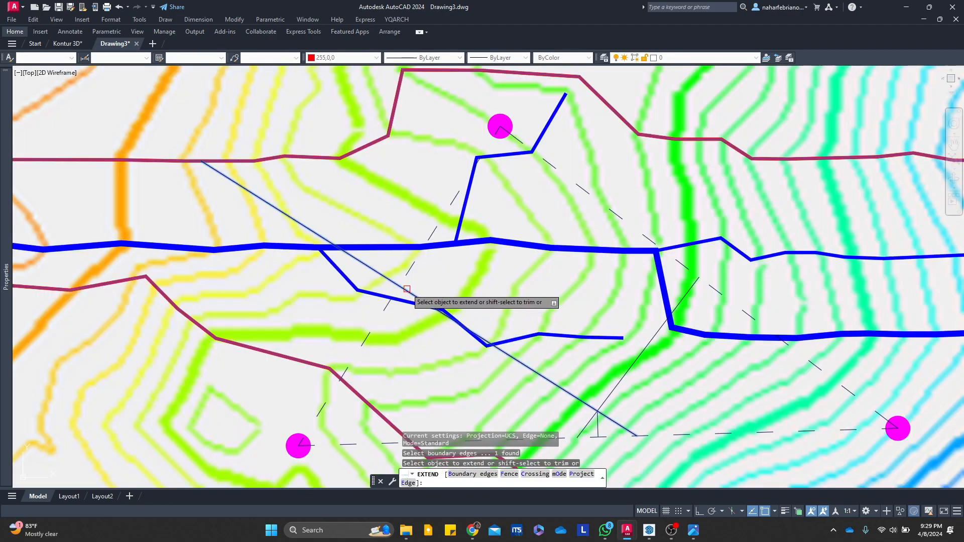
pyautogui.moveTo(702, 363); pyautogui.dragTo(656, 251, button='middle')
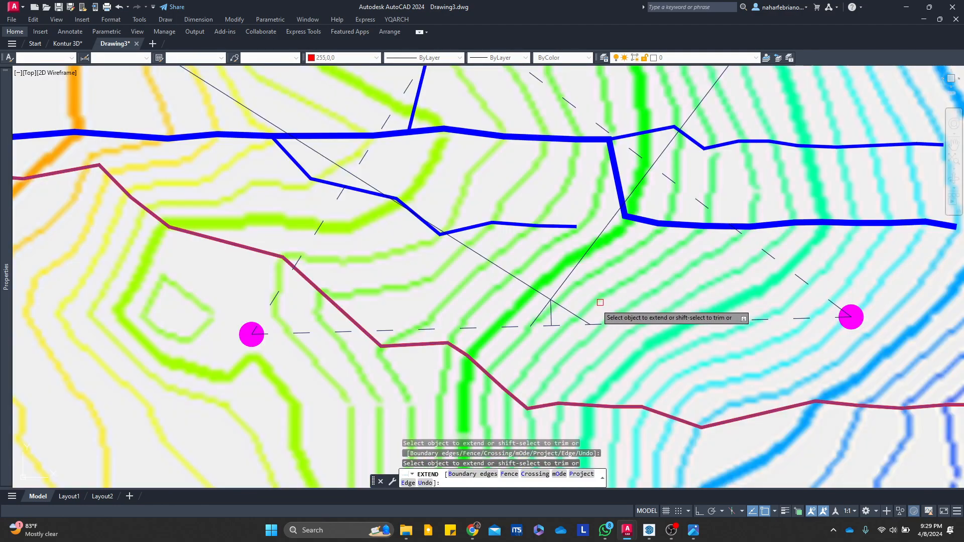
pyautogui.press('Escape')
# Trim the western and northeastern perpendicular lines where they run past the common meeting point
pyautogui.scroll(-2, 562, 311)
pyautogui.moveTo(577, 306); pyautogui.dragTo(518, 309, button='middle')
pyautogui.scroll(4, 544, 344)
pyautogui.click(545, 345)
pyautogui.click(502, 303)
pyautogui.scroll(2, 515, 324)
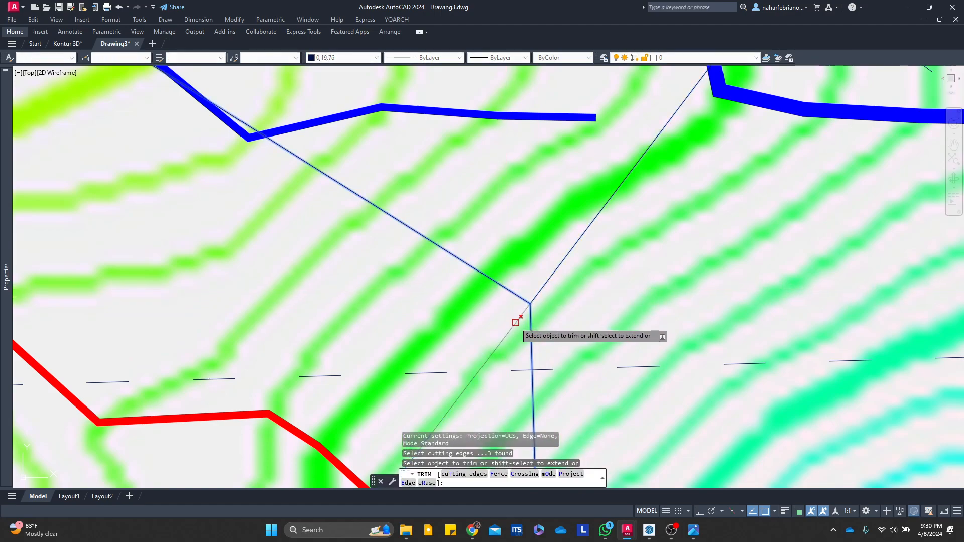
pyautogui.press('Escape')
# Try drawing a short horizontal polyline with Ortho on, starting from the southern perpendicular line just below the meeting point
pyautogui.scroll(-5, 515, 322)
pyautogui.scroll(4, 531, 366)
pyautogui.scroll(3, 561, 357)
pyautogui.write('pl')
pyautogui.press('Return')
pyautogui.click(495, 270)
pyautogui.press('F8')
pyautogui.click(553, 280)
pyautogui.press('Escape')
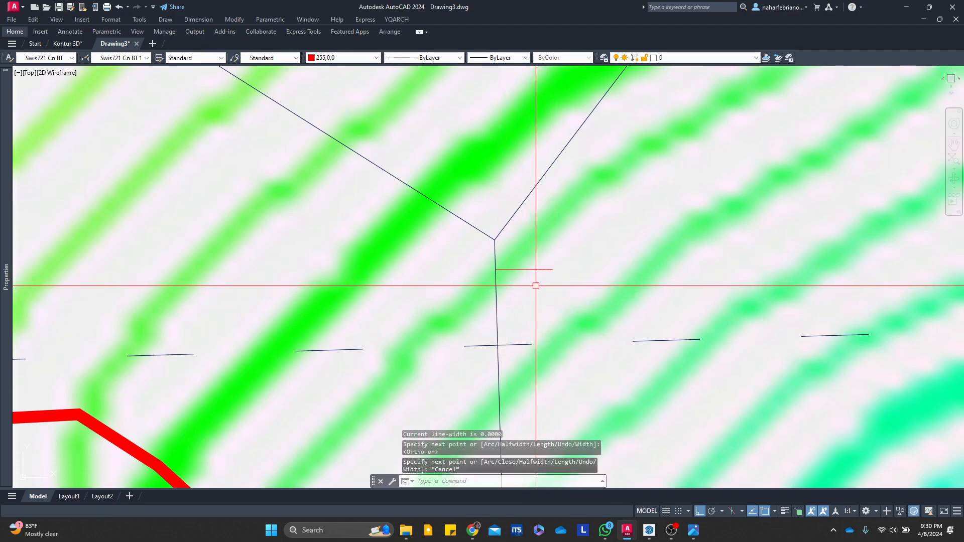
# Draw a small rotated rectangle as a right-angle mark where the southern perpendicular line meets its dashed side, aligned with that side
pyautogui.moveTo(502, 339)
pyautogui.mouseDown(button='middle')
pyautogui.moveTo(487, 321)
pyautogui.moveTo(461, 322)
pyautogui.moveTo(476, 316)
pyautogui.mouseUp(button='middle')
pyautogui.write('r')
pyautogui.press('space')
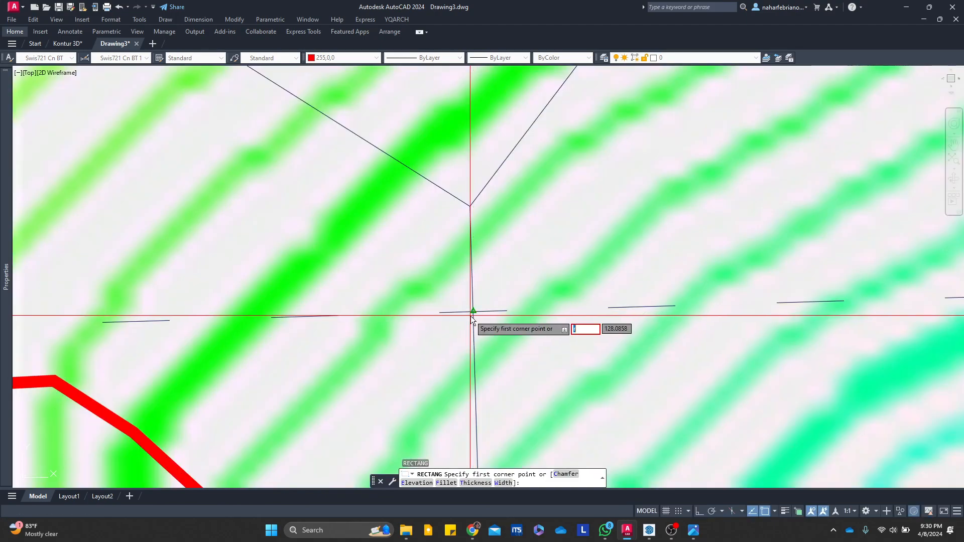
pyautogui.press('Escape')
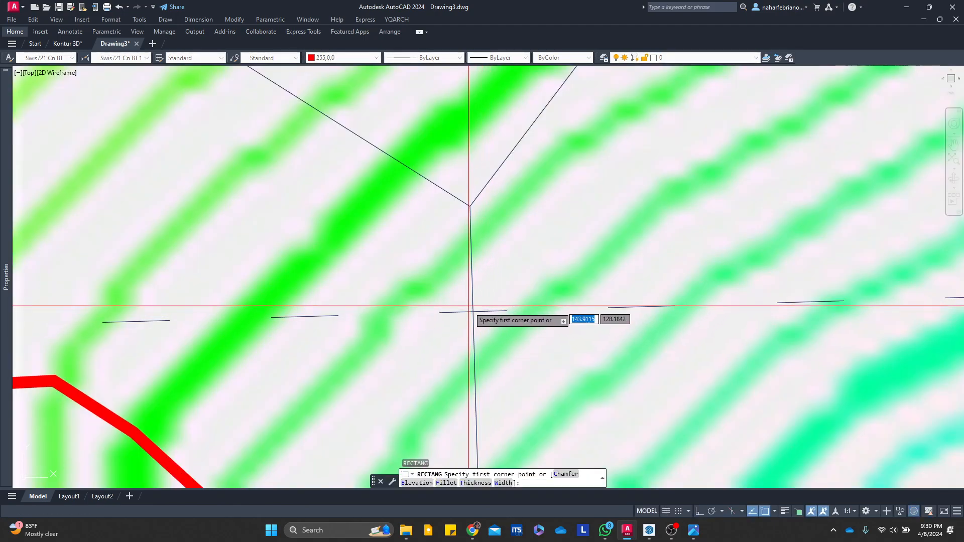
pyautogui.click(473, 311)
pyautogui.write('r')
pyautogui.press('Return')
pyautogui.scroll(-2, 563, 246)
pyautogui.moveTo(675, 270); pyautogui.dragTo(394, 281, button='middle')
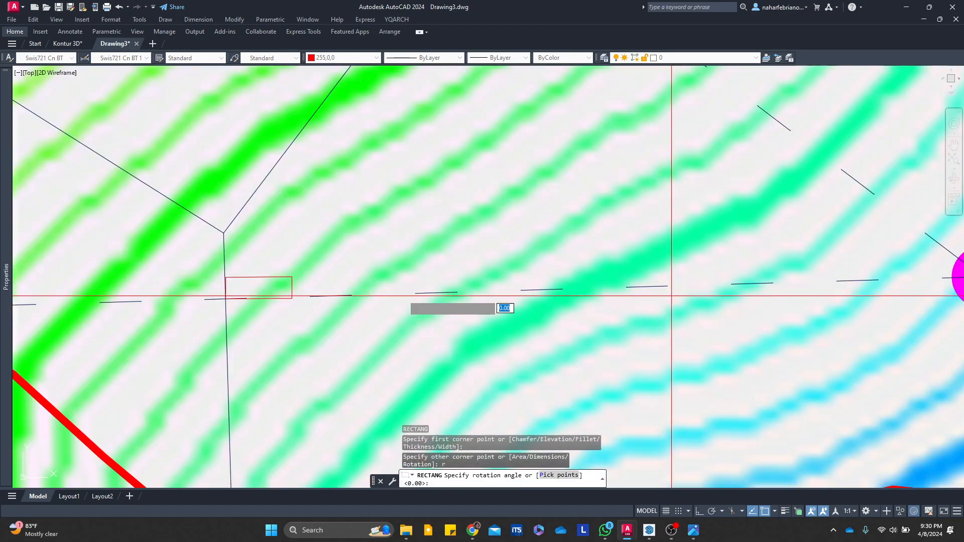
pyautogui.scroll(-2, 785, 311)
pyautogui.click(897, 292)
pyautogui.scroll(2, 487, 279)
pyautogui.scroll(2, 465, 284)
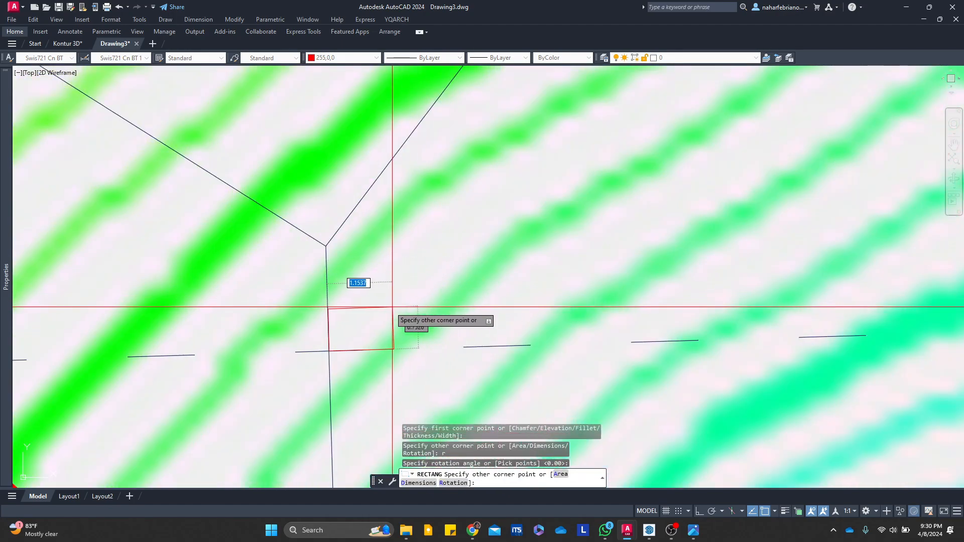
pyautogui.click(369, 300)
pyautogui.press('Escape')
# Draw a small rotated rectangle as a right-angle mark where the western perpendicular line meets its dashed side
pyautogui.scroll(-6, 373, 298)
pyautogui.moveTo(380, 292); pyautogui.dragTo(446, 275, button='middle')
pyautogui.scroll(6, 428, 293)
pyautogui.scroll(-6, 441, 311)
pyautogui.scroll(6, 467, 312)
pyautogui.moveTo(508, 301); pyautogui.dragTo(398, 280, button='middle')
pyautogui.press('Return')
pyautogui.click(379, 275)
pyautogui.write('r')
pyautogui.press('Return')
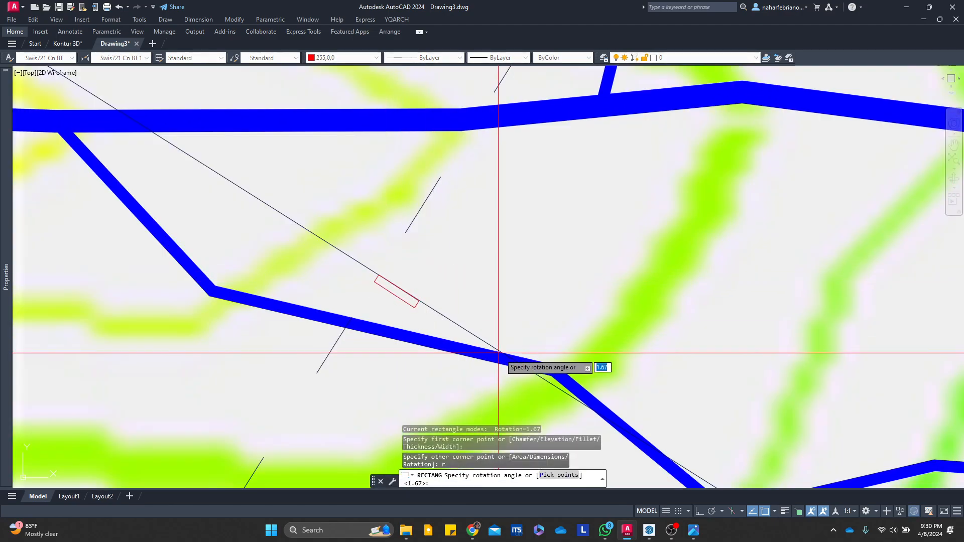
pyautogui.click(407, 232)
pyautogui.press('Escape')
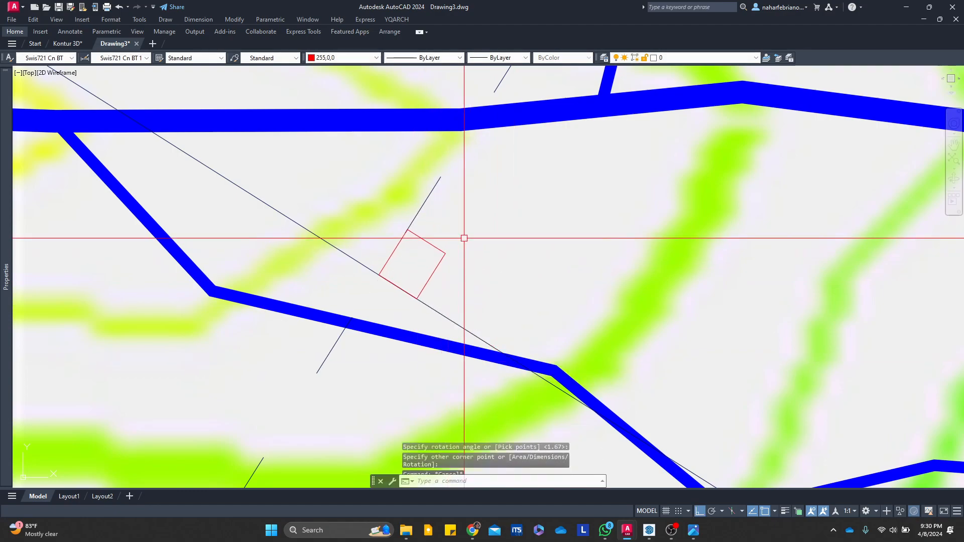
# Draw a small rotated rectangle as a right-angle mark where the northeastern perpendicular line meets its dashed side
pyautogui.scroll(-4, 447, 246)
pyautogui.scroll(5, 535, 269)
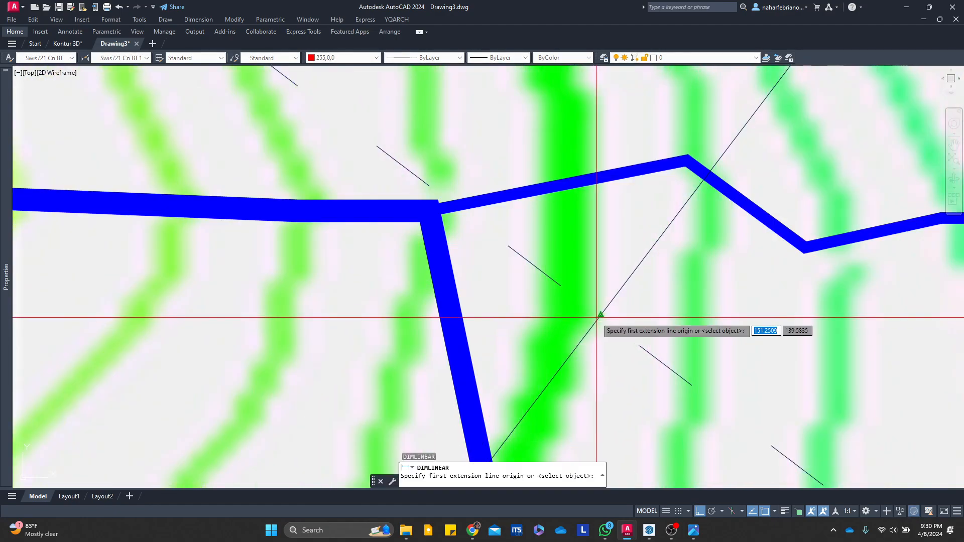
pyautogui.press('Escape')
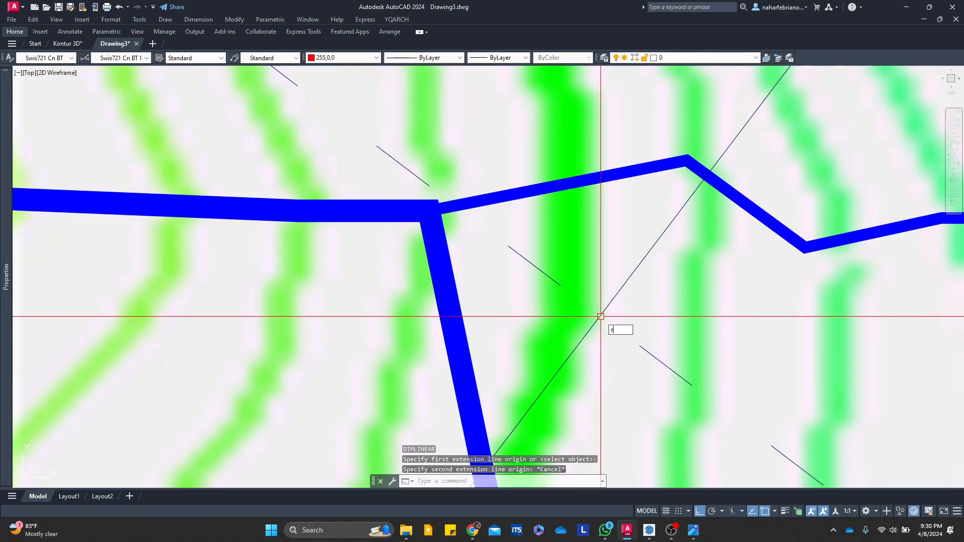
pyautogui.write('r')
pyautogui.press('Return')
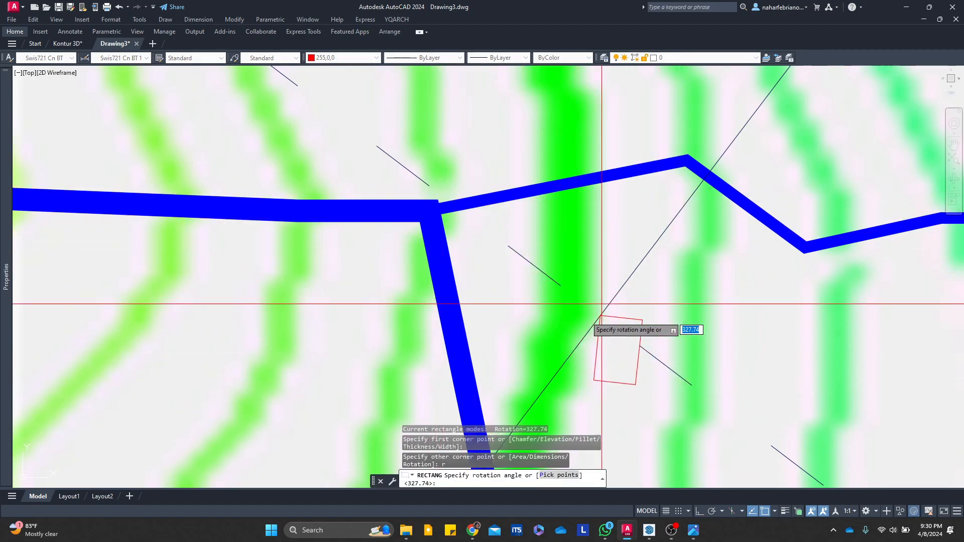
pyautogui.click(708, 177)
pyautogui.press('Escape')
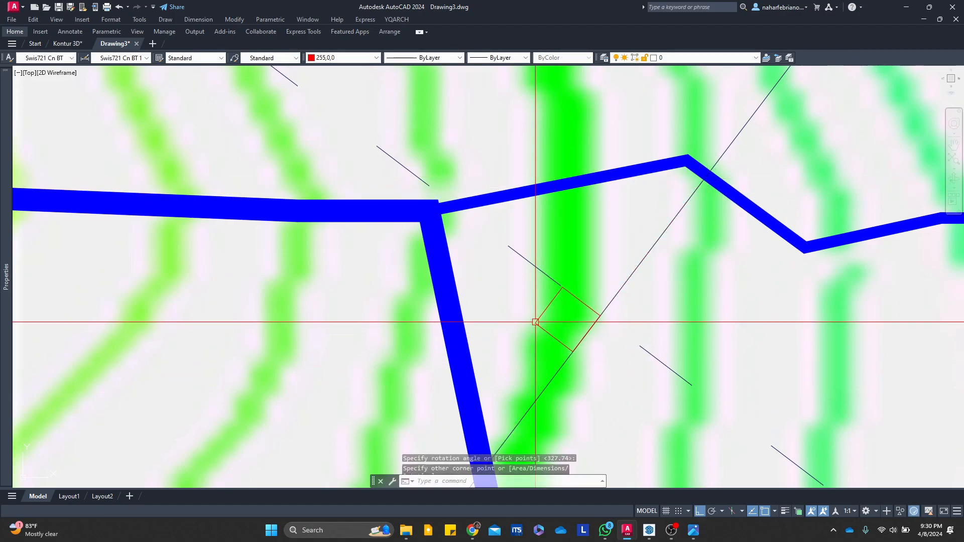
pyautogui.scroll(-3, 533, 323)
pyautogui.scroll(-2, 672, 307)
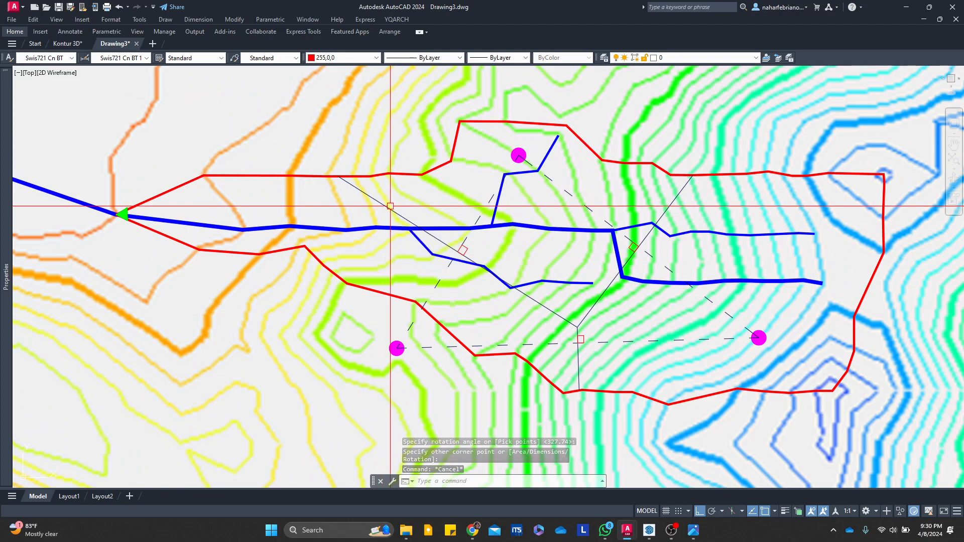
pyautogui.scroll(2, 441, 231)
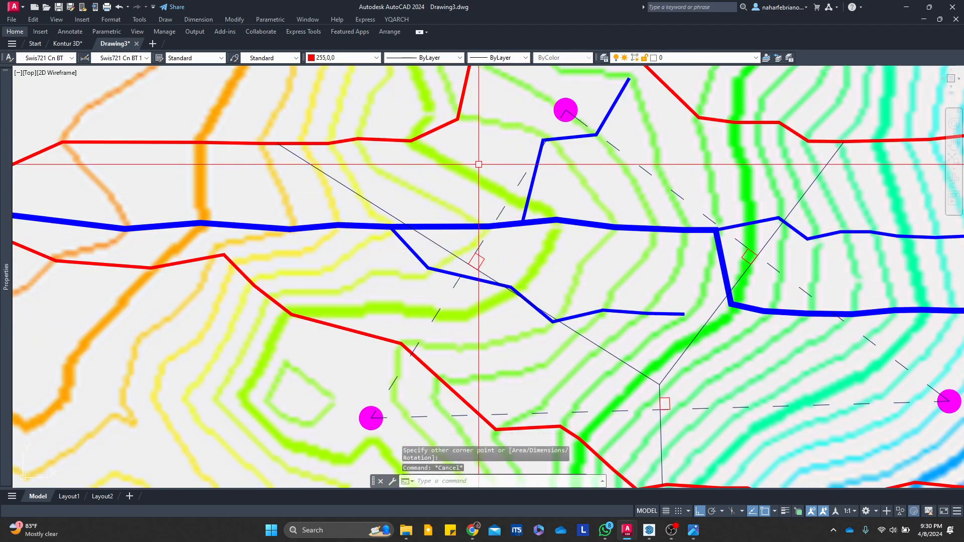
pyautogui.scroll(-2, 452, 285)
pyautogui.click(516, 182)
pyautogui.click(646, 280)
pyautogui.click(581, 346)
pyautogui.click(585, 387)
pyautogui.hotkey('ctrl', '1')
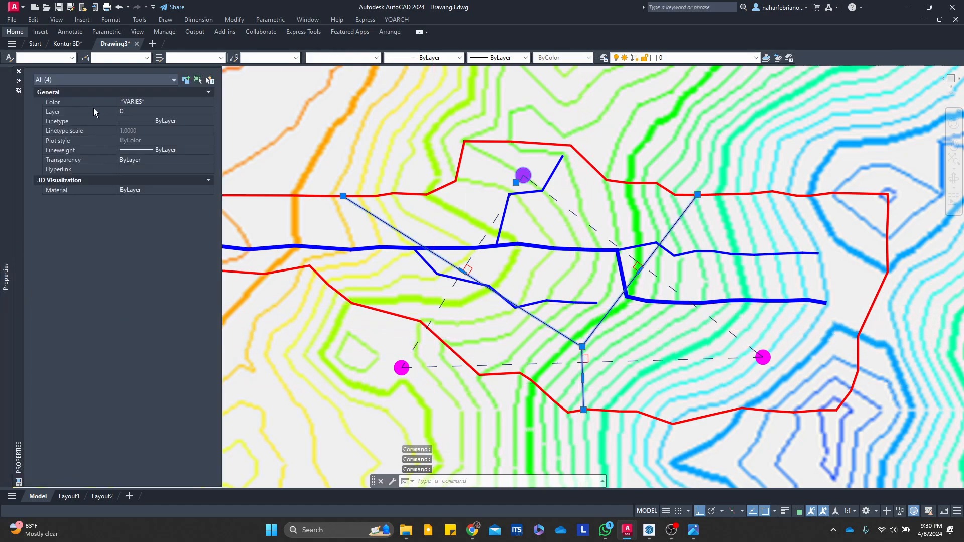
pyautogui.press('Escape')
pyautogui.press('Escape')
pyautogui.hotkey('ctrl', '1')
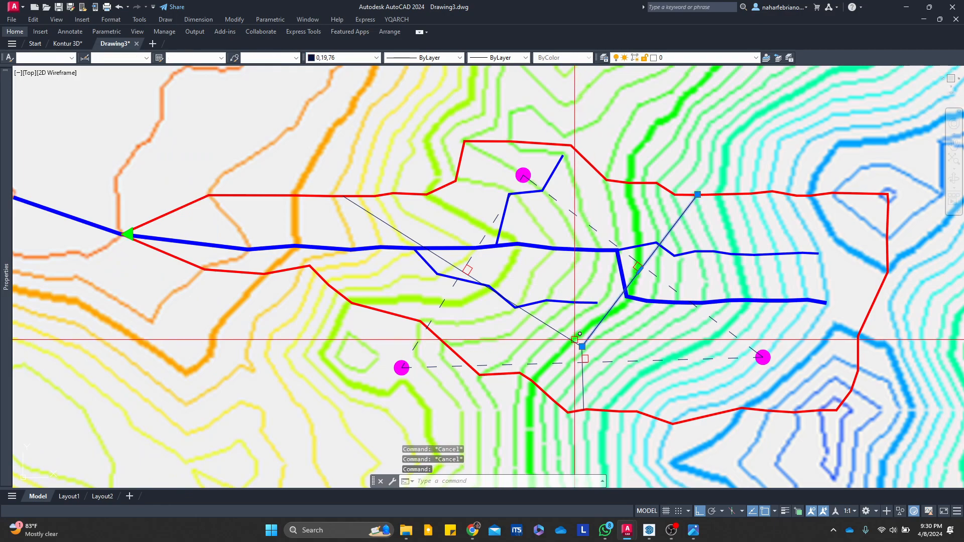
# Set the global width of the three perpendicular dividing polylines to 0.3
pyautogui.click(583, 386)
pyautogui.hotkey('ctrl', '1')
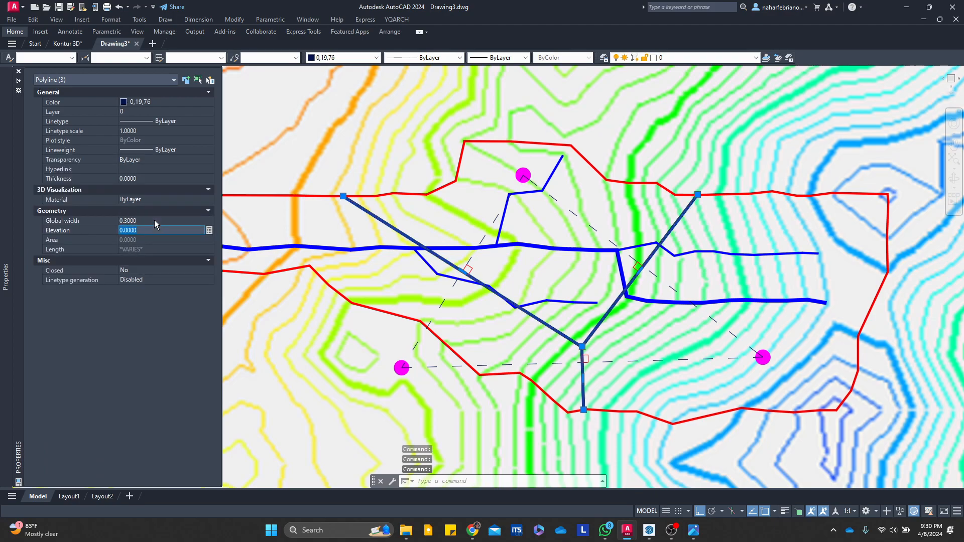
pyautogui.press('Escape')
pyautogui.press('Escape')
pyautogui.hotkey('ctrl', '1')
# Examine the outlined area and its three dividing lines in relation to the whole contour map and its elevation legend
pyautogui.scroll(3, 481, 216)
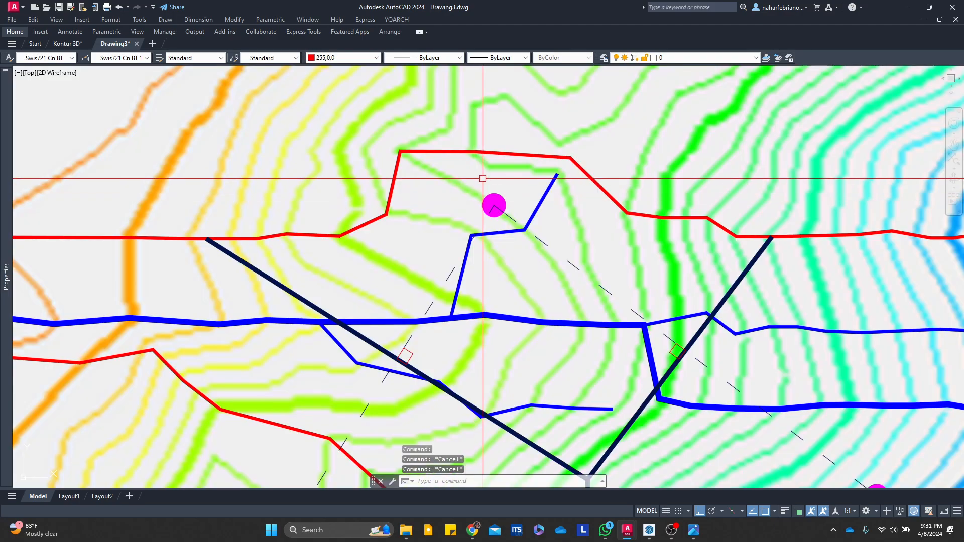
pyautogui.scroll(-3, 481, 216)
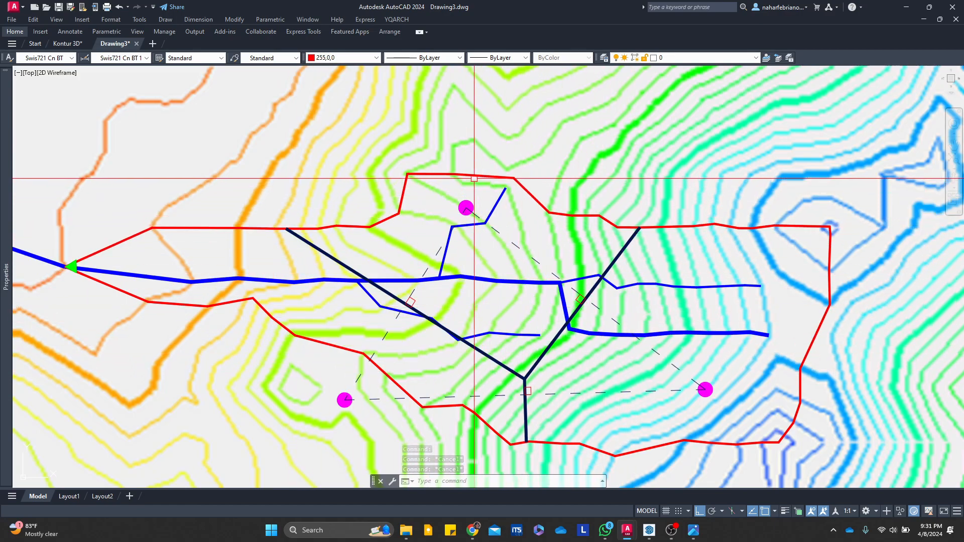
pyautogui.moveTo(635, 325); pyautogui.dragTo(549, 253, button='middle')
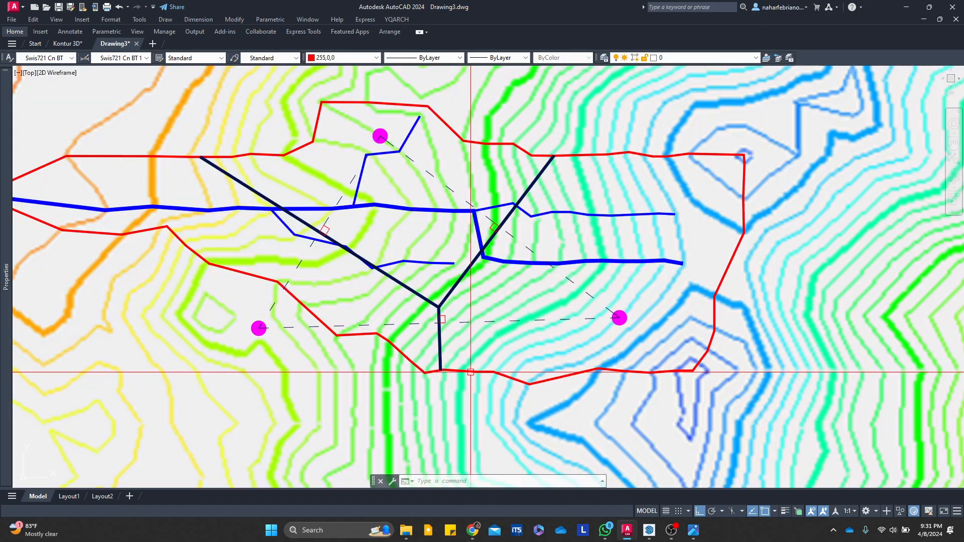
pyautogui.moveTo(268, 331); pyautogui.dragTo(538, 342, button='middle')
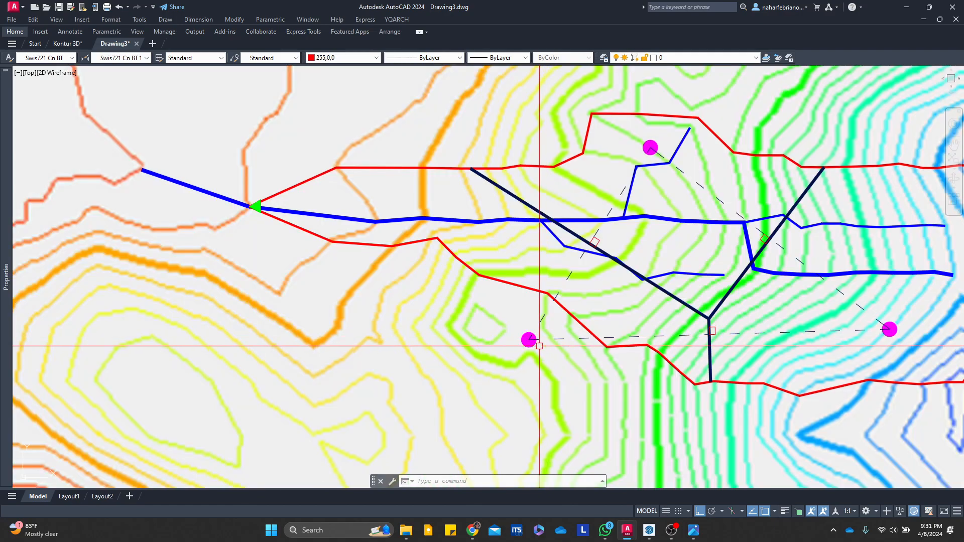
pyautogui.moveTo(541, 266); pyautogui.dragTo(417, 238, button='middle')
pyautogui.scroll(-5, 417, 237)
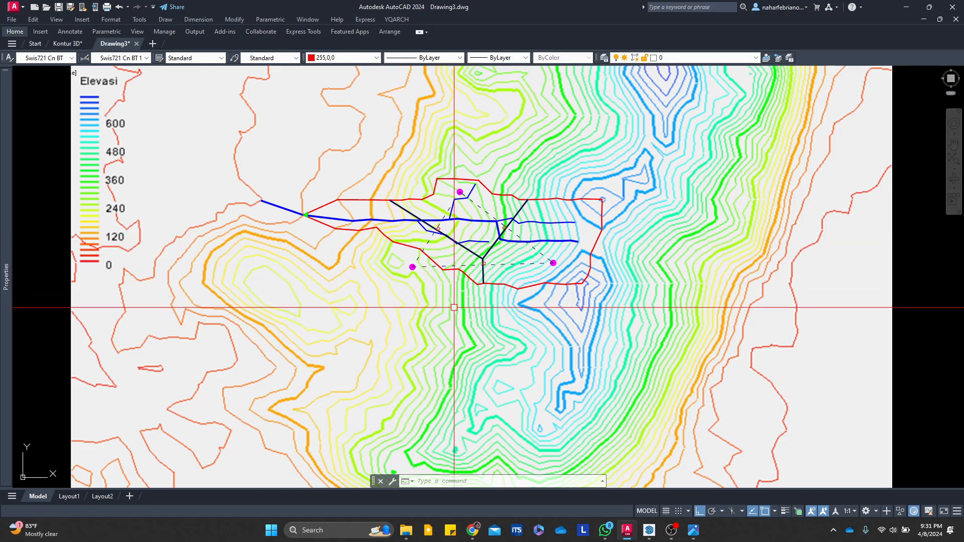
pyautogui.scroll(-5, 511, 289)
pyautogui.scroll(6, 511, 289)
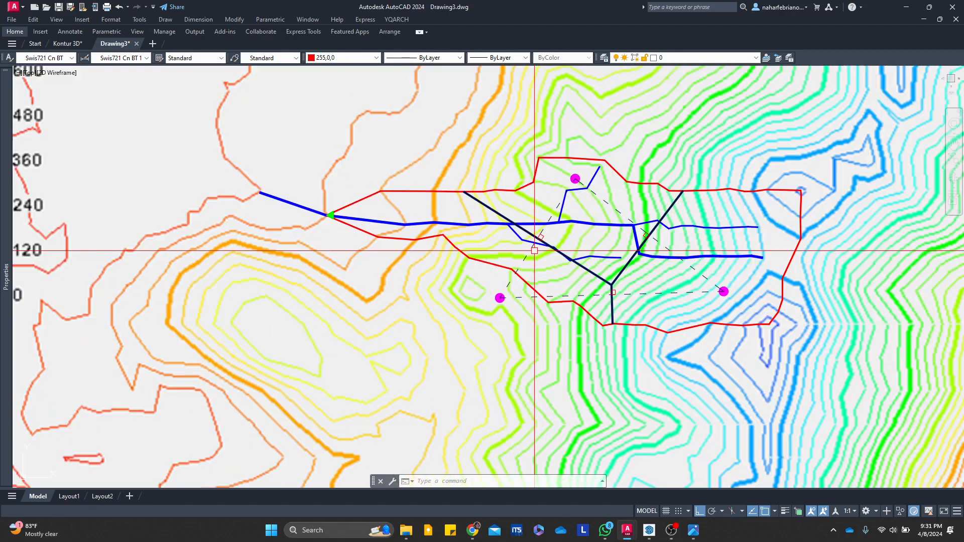
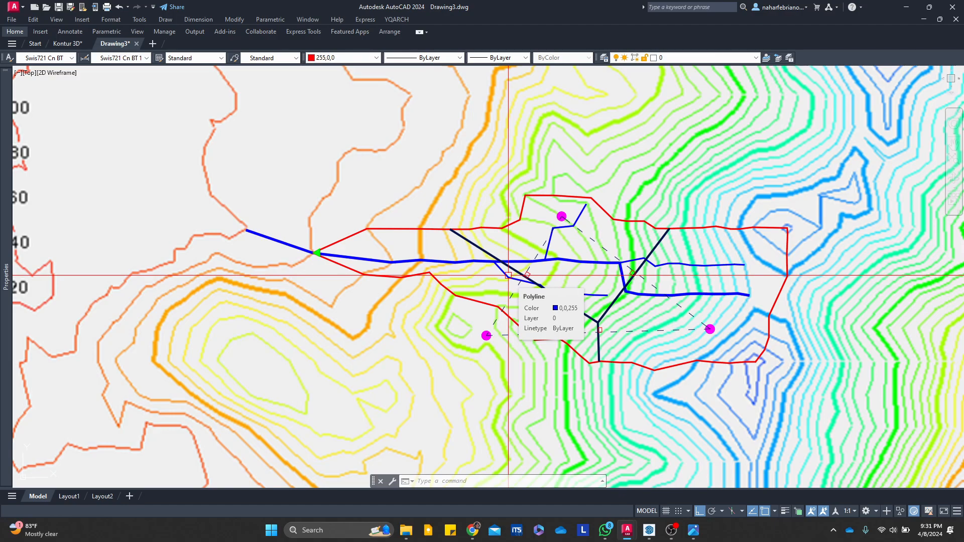
pyautogui.moveTo(442, 281)
pyautogui.mouseDown(button='middle')
pyautogui.moveTo(316, 286)
pyautogui.moveTo(441, 284)
pyautogui.mouseUp(button='middle')
pyautogui.scroll(2, 326, 281)
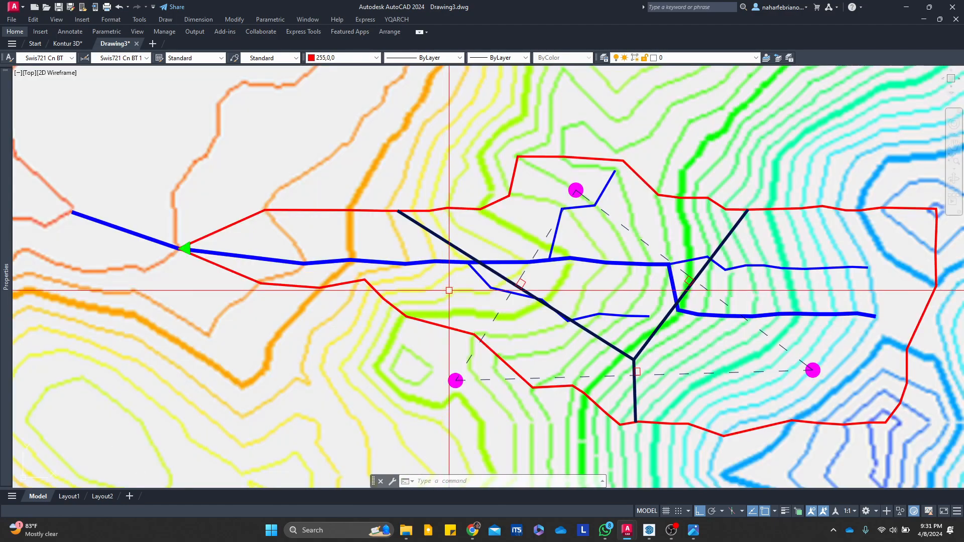
pyautogui.scroll(-10, 442, 285)
pyautogui.scroll(6, 466, 267)
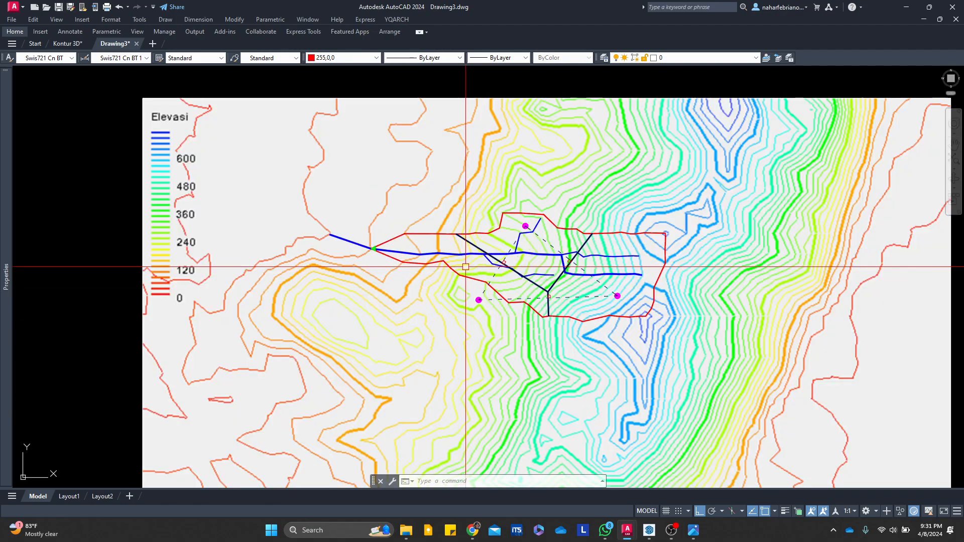
pyautogui.scroll(4, 396, 288)
pyautogui.scroll(-4, 514, 256)
pyautogui.moveTo(514, 256)
pyautogui.mouseDown(button='middle')
pyautogui.moveTo(544, 253)
pyautogui.moveTo(462, 310)
pyautogui.moveTo(452, 295)
pyautogui.moveTo(480, 329)
pyautogui.moveTo(469, 277)
pyautogui.mouseUp(button='middle')
pyautogui.scroll(4, 487, 268)
pyautogui.click(500, 225)
pyautogui.scroll(-6, 497, 225)
pyautogui.scroll(2, 520, 248)
pyautogui.press('Escape')
pyautogui.scroll(2, 430, 318)
pyautogui.scroll(-2, 455, 301)
pyautogui.scroll(-2, 474, 266)
pyautogui.scroll(2, 474, 262)
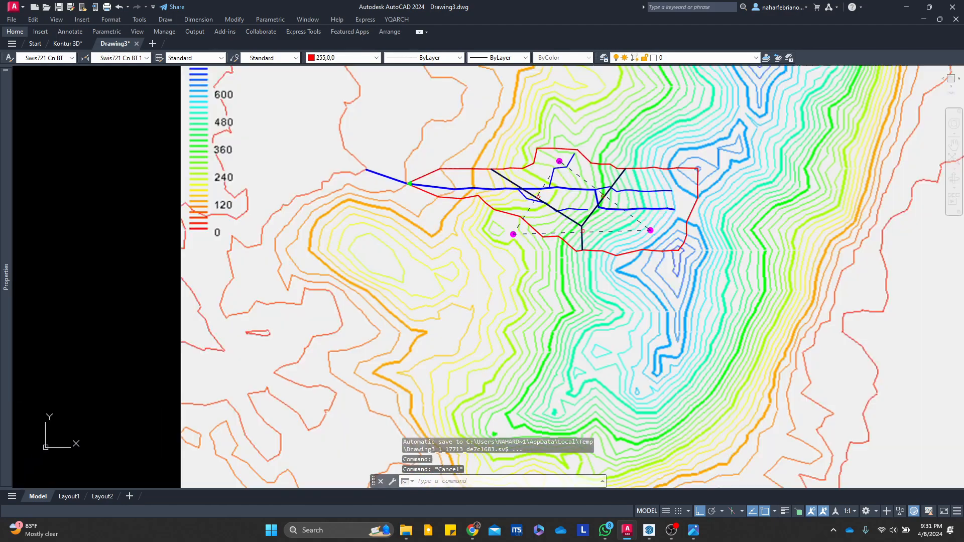
# Try to measure a distance along the northern outline, starting from the end of the western dividing line
pyautogui.scroll(-4, 351, 266)
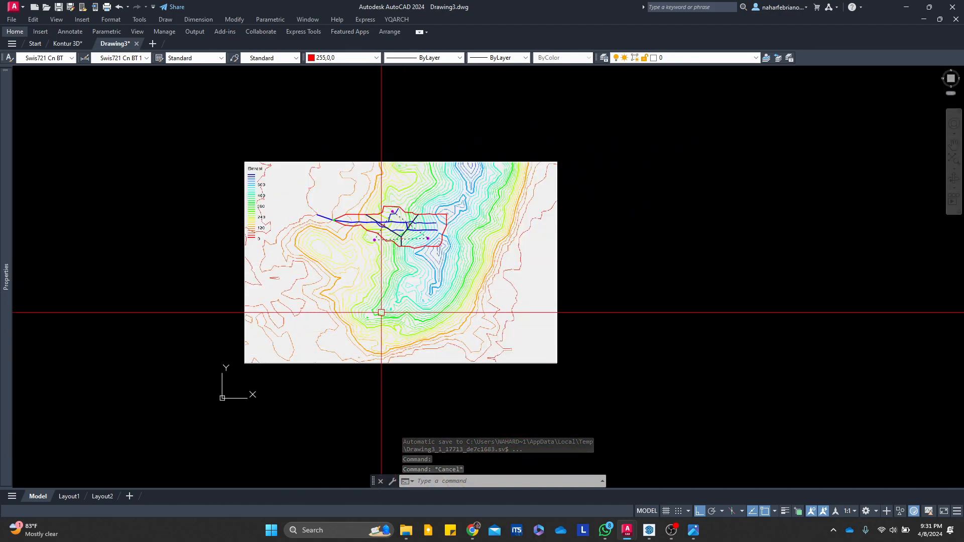
pyautogui.moveTo(359, 321); pyautogui.dragTo(351, 336, button='middle')
pyautogui.scroll(4, 297, 293)
pyautogui.moveTo(297, 293); pyautogui.dragTo(300, 308, button='middle')
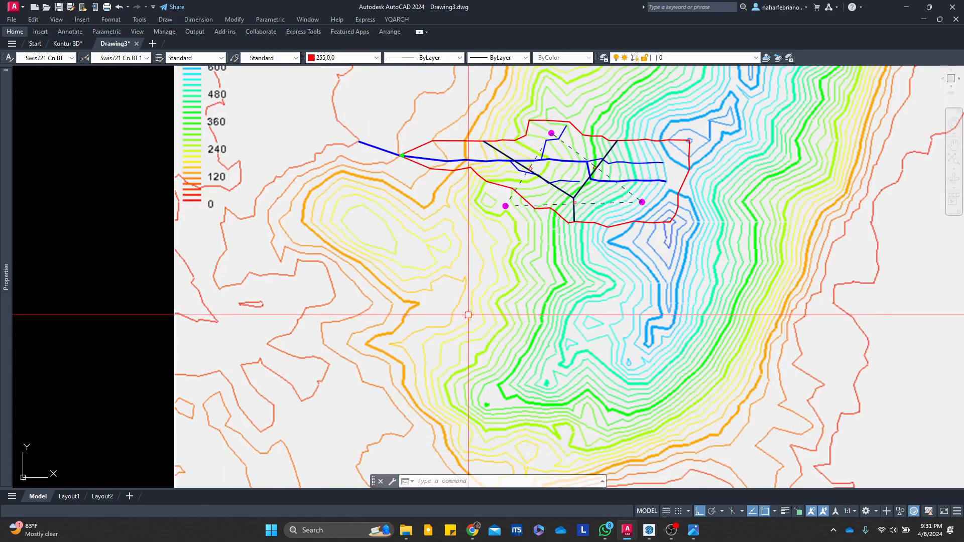
pyautogui.scroll(6, 541, 185)
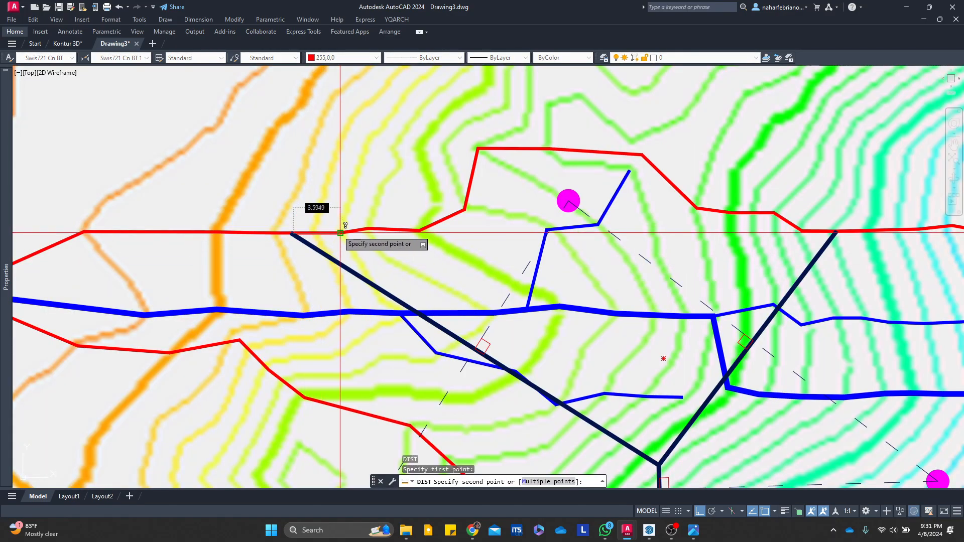
pyautogui.scroll(-8, 337, 231)
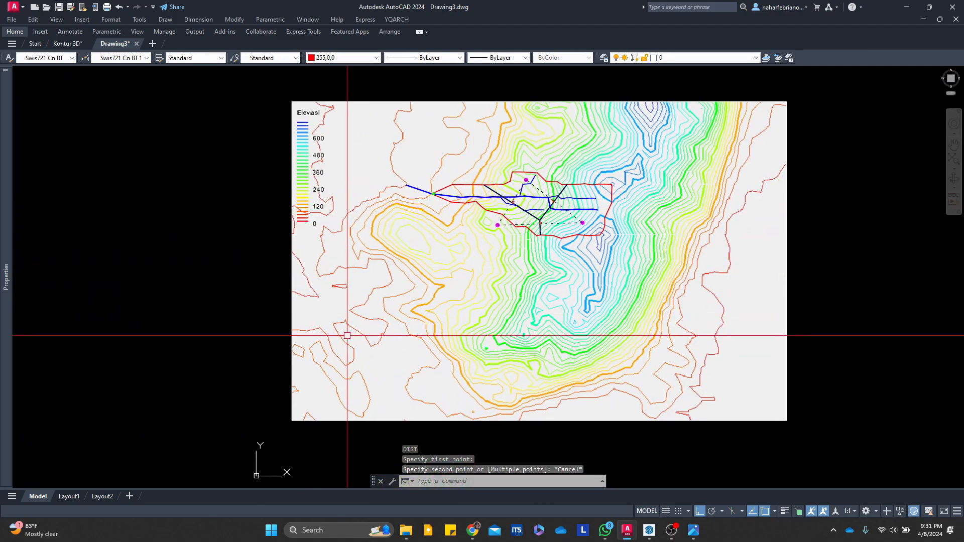
pyautogui.click(829, 471)
pyautogui.click(442, 229)
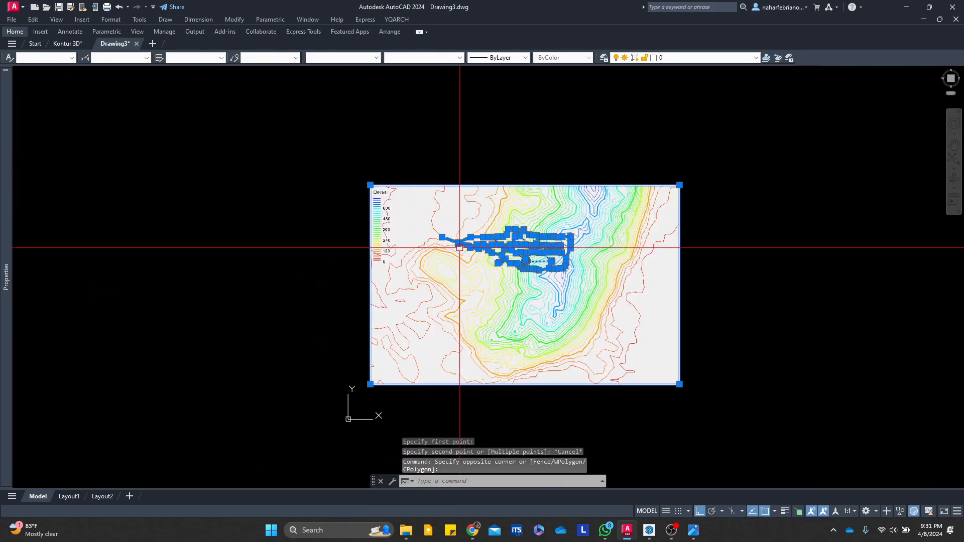
pyautogui.scroll(2, 396, 312)
pyautogui.moveTo(432, 308); pyautogui.dragTo(325, 319, button='middle')
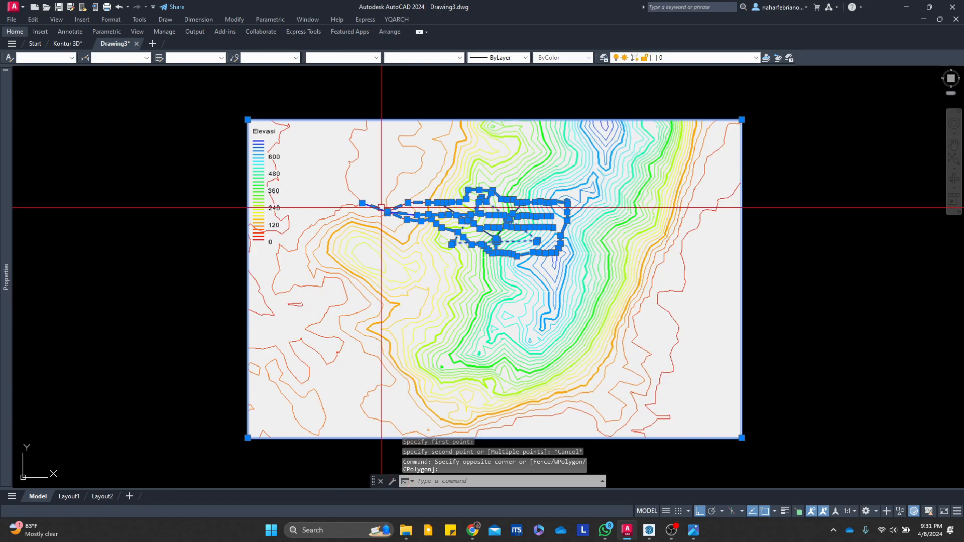
pyautogui.scroll(4, 389, 207)
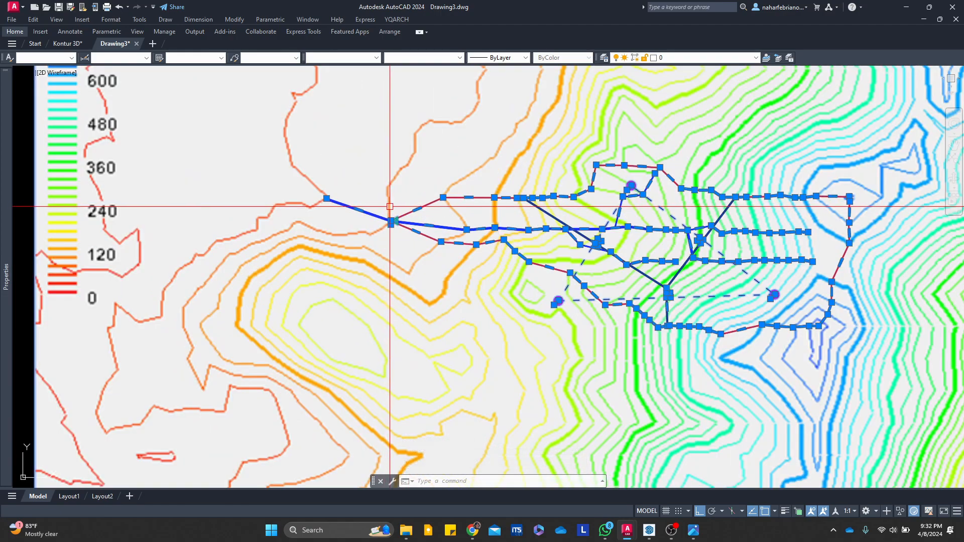
pyautogui.press('Return')
pyautogui.scroll(8, 389, 207)
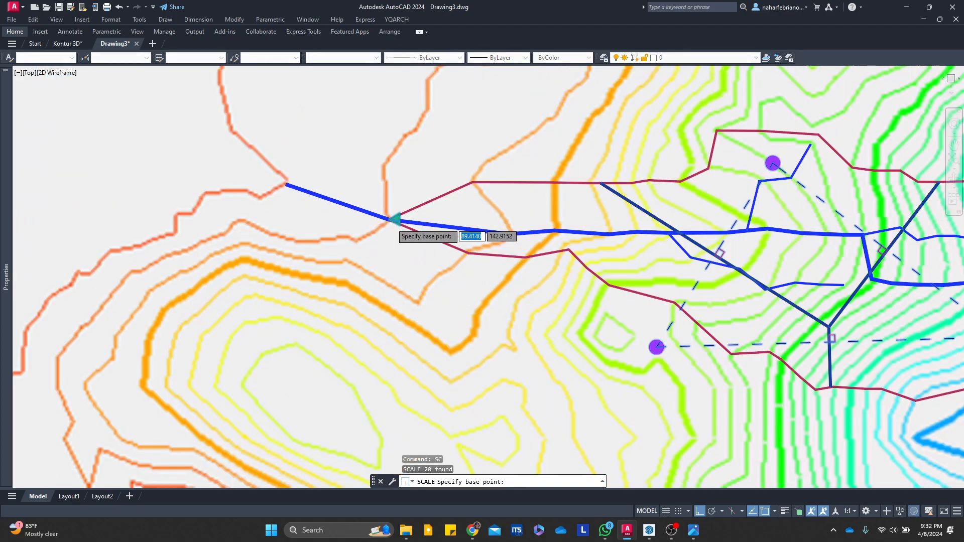
pyautogui.click(380, 215)
pyautogui.scroll(-10, 380, 215)
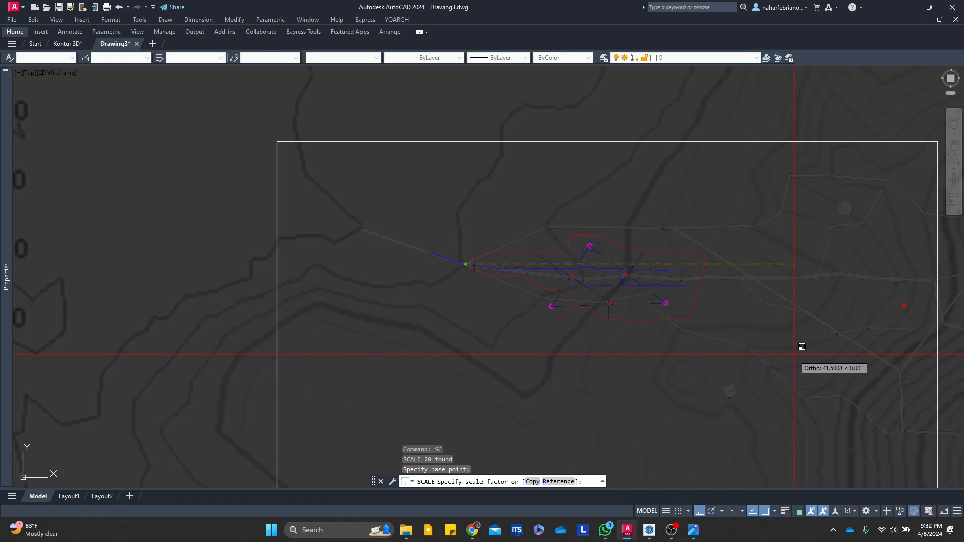
pyautogui.press('Escape')
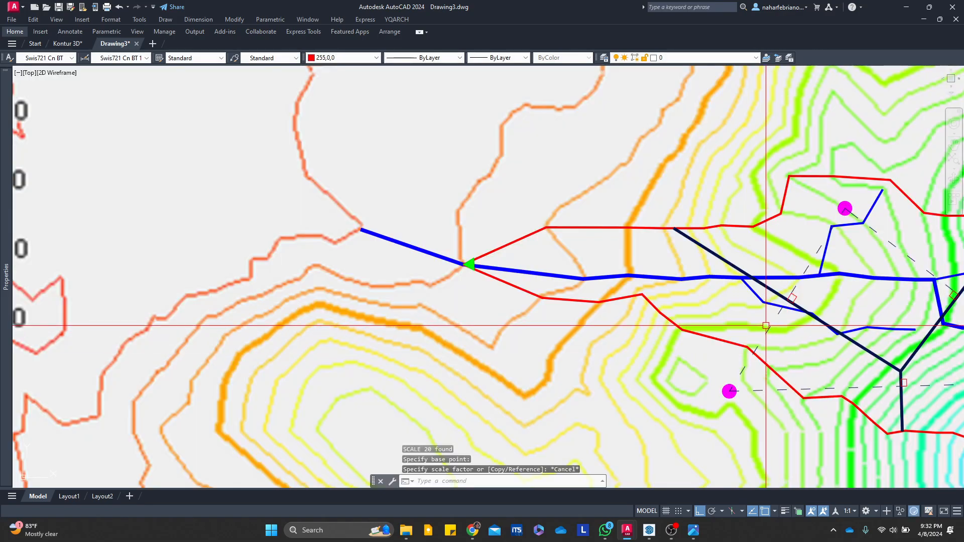
# Copy the red outline and the three dividing lines straight up into the empty space above the contour map
pyautogui.moveTo(678, 260); pyautogui.dragTo(494, 254, button='middle')
pyautogui.moveTo(452, 232); pyautogui.dragTo(451, 232, button='middle')
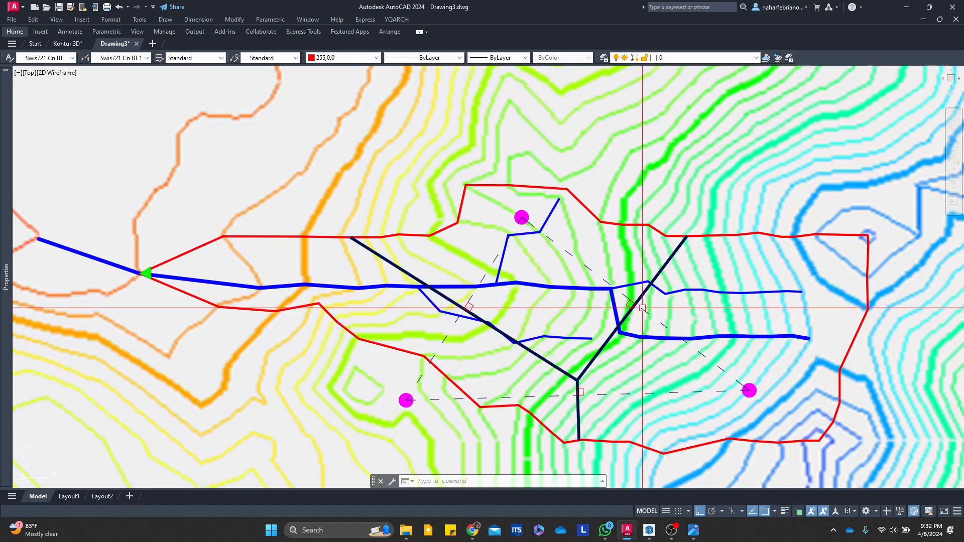
pyautogui.moveTo(494, 314); pyautogui.dragTo(556, 288, button='middle')
pyautogui.moveTo(642, 218); pyautogui.dragTo(491, 209, button='middle')
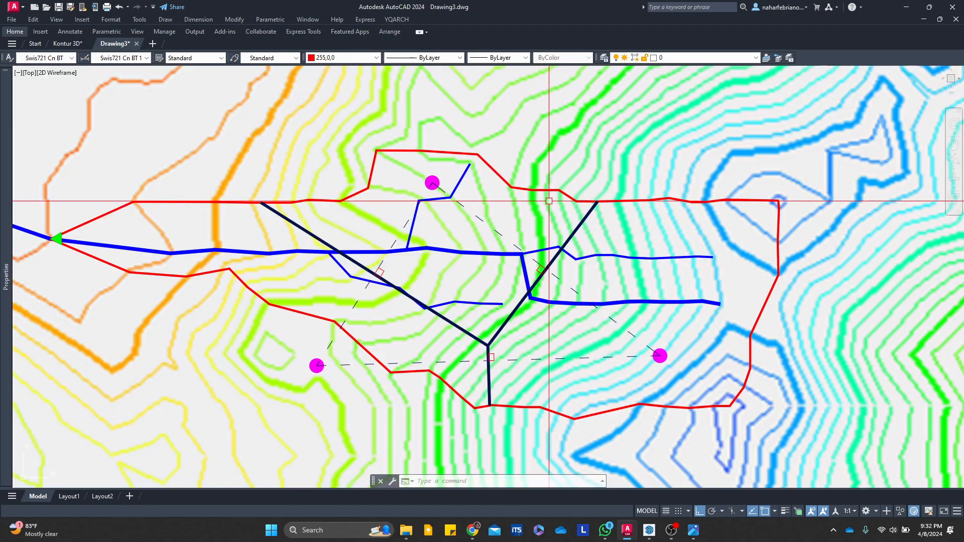
pyautogui.click(558, 191)
pyautogui.moveTo(558, 194); pyautogui.dragTo(633, 209, button='middle')
pyautogui.scroll(2, 564, 361)
pyautogui.write('c')
pyautogui.press('Return')
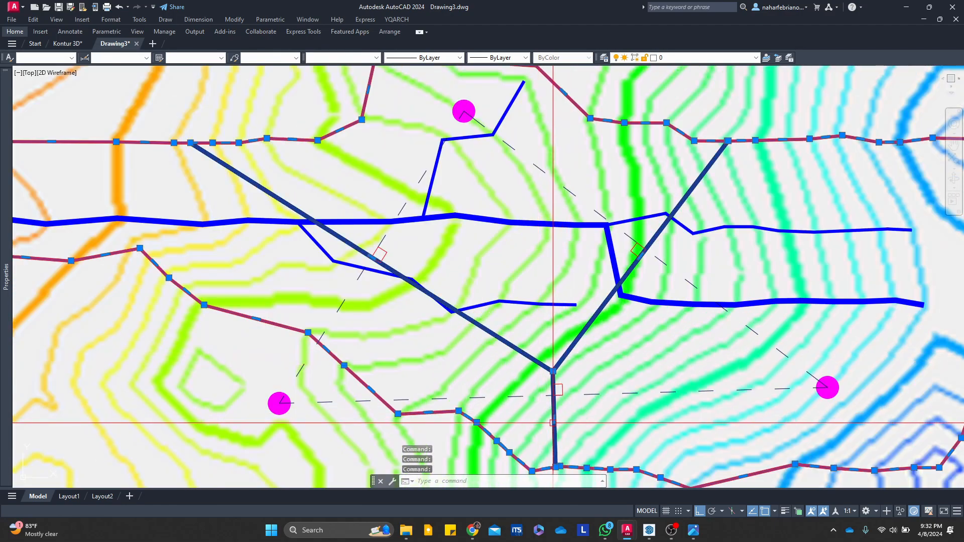
pyautogui.click(594, 354)
pyautogui.scroll(-12, 610, 260)
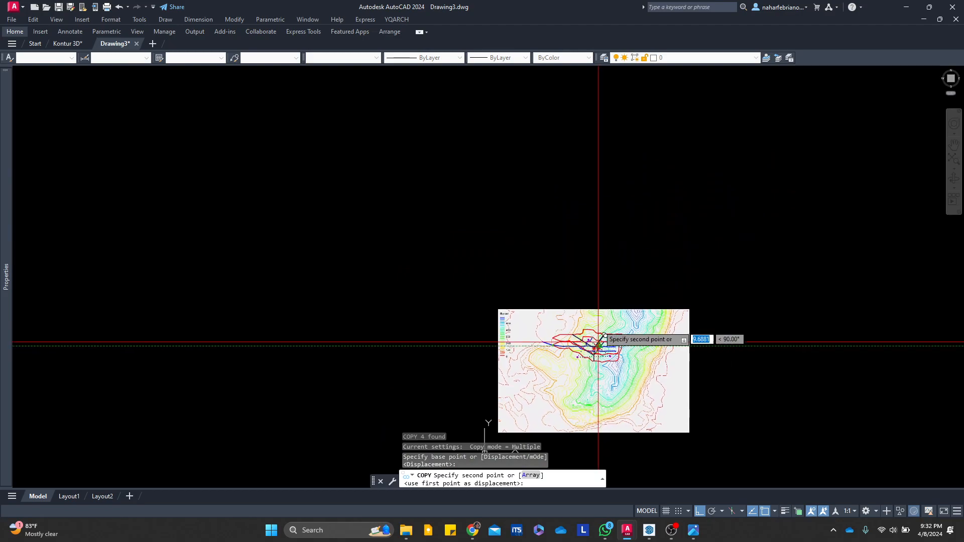
pyautogui.scroll(6, 601, 273)
pyautogui.click(600, 273)
pyautogui.press('Escape')
pyautogui.scroll(2, 560, 255)
pyautogui.scroll(2, 560, 255)
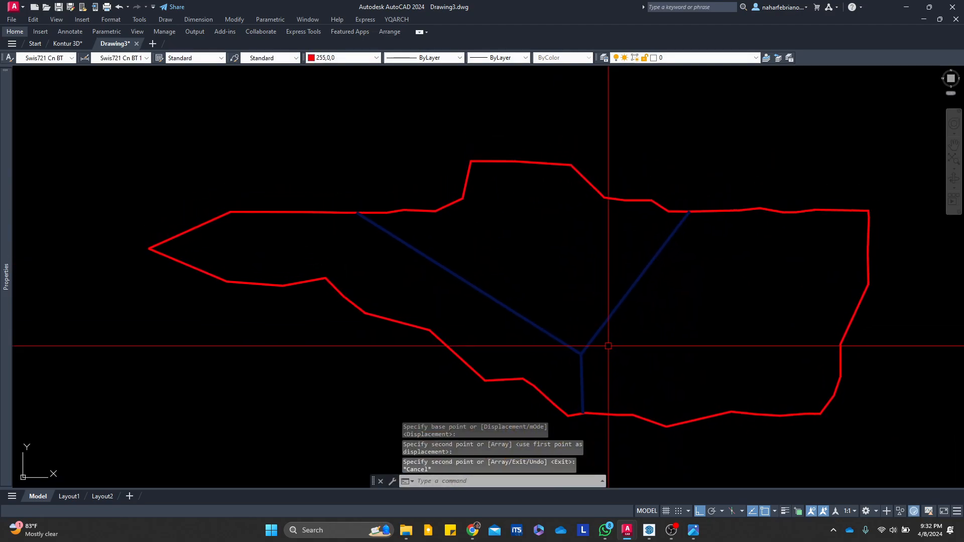
# Create polyline boundaries with the Boundary command from internal points in the three regions of the copied outline
pyautogui.moveTo(443, 259); pyautogui.dragTo(323, 260, button='middle')
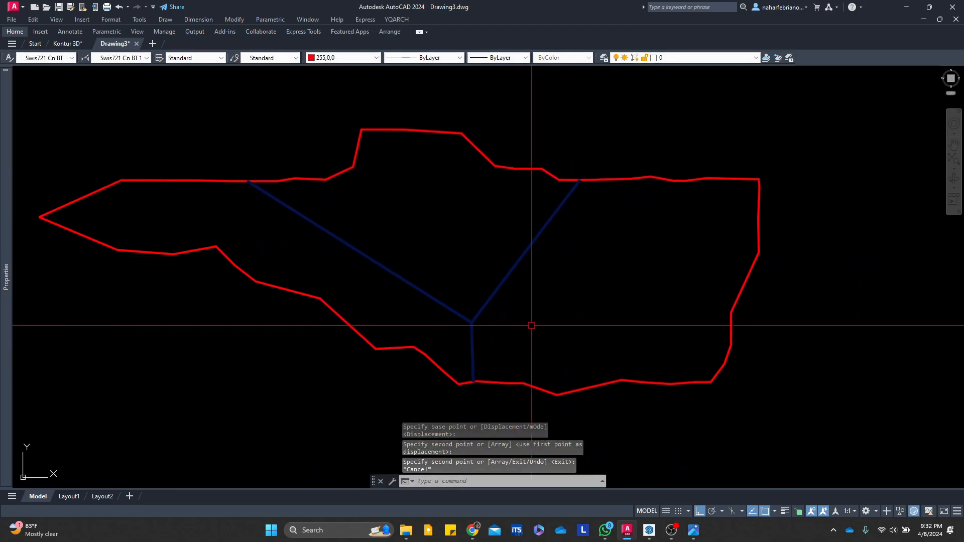
pyautogui.moveTo(490, 321); pyautogui.dragTo(538, 318, button='middle')
pyautogui.moveTo(313, 234); pyautogui.dragTo(406, 247, button='middle')
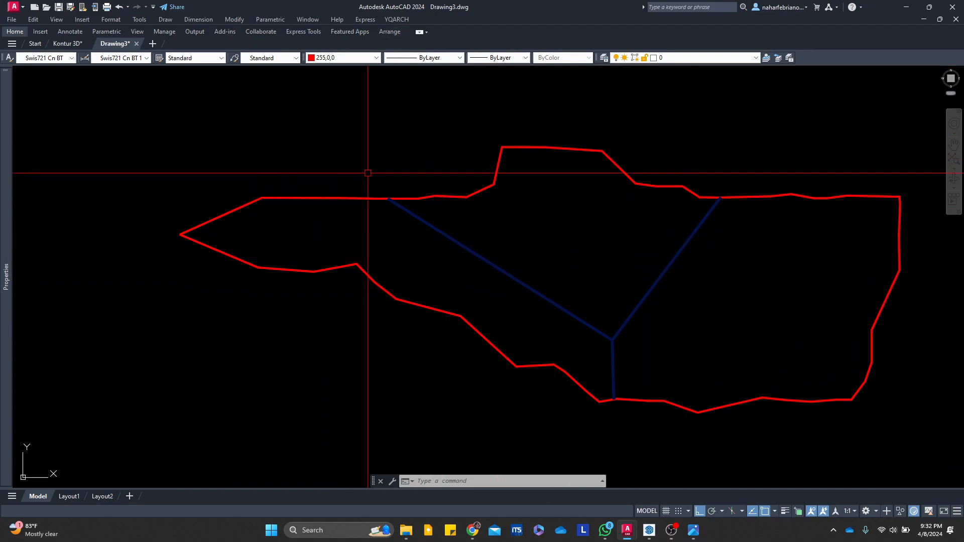
pyautogui.moveTo(630, 318)
pyautogui.mouseDown(button='middle')
pyautogui.moveTo(544, 319)
pyautogui.moveTo(533, 309)
pyautogui.mouseUp(button='middle')
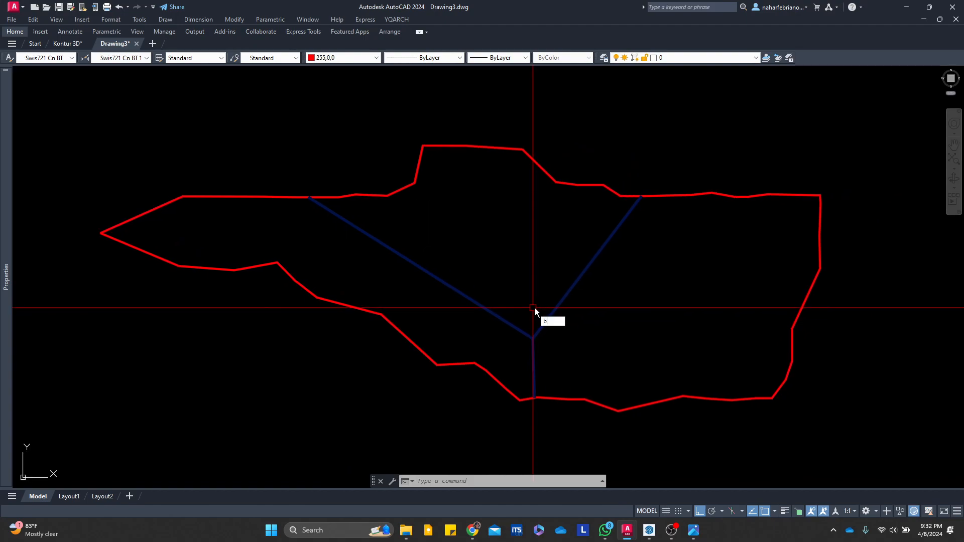
pyautogui.write('o')
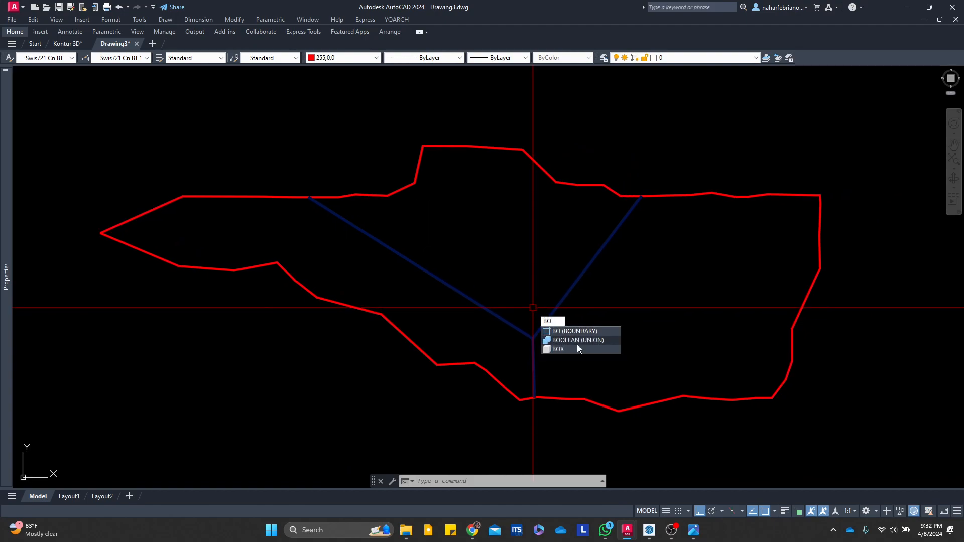
pyautogui.press('Return')
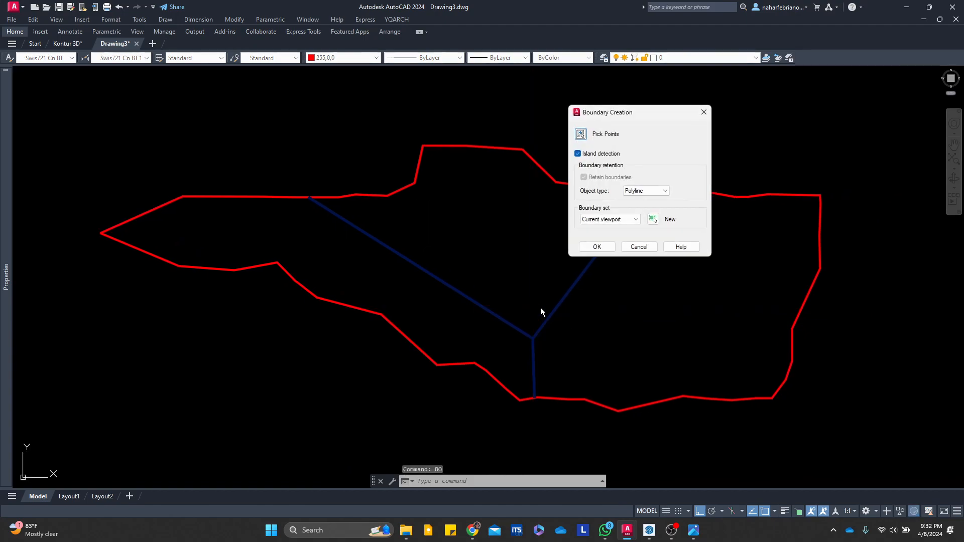
pyautogui.click(580, 133)
pyautogui.click(552, 211)
pyautogui.click(647, 281)
pyautogui.click(410, 289)
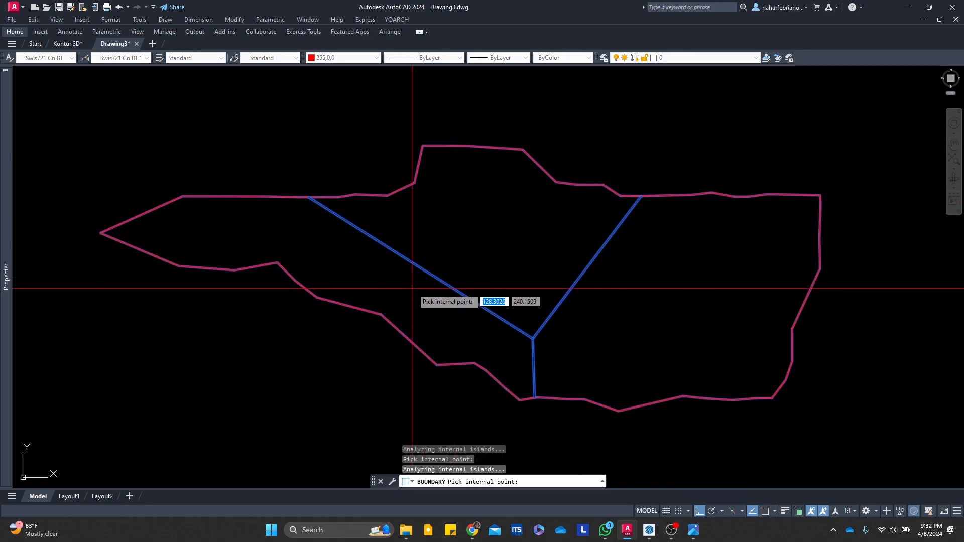
pyautogui.press('Return')
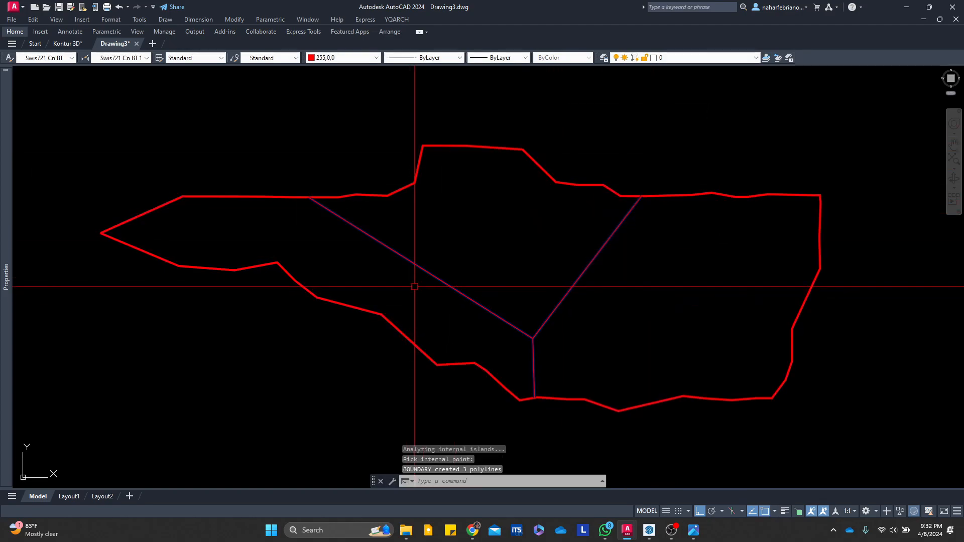
# Move the three new boundary polylines straight up, clear of the copied outline
pyautogui.click(280, 196)
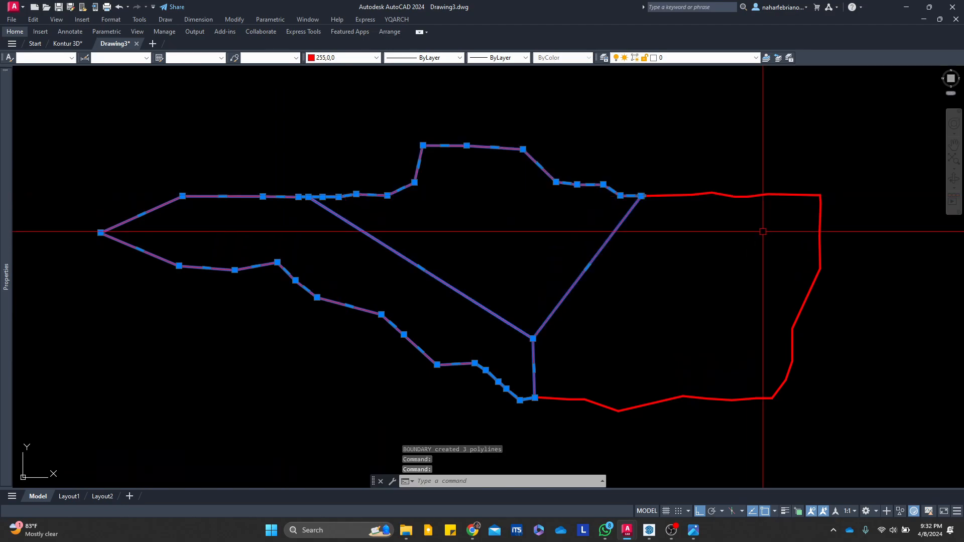
pyautogui.moveTo(762, 198); pyautogui.dragTo(656, 381, button='middle')
pyautogui.write('v')
pyautogui.press('Return')
pyautogui.click(656, 407)
pyautogui.press('Escape')
pyautogui.scroll(-4, 424, 333)
pyautogui.moveTo(470, 308); pyautogui.dragTo(453, 326, button='middle')
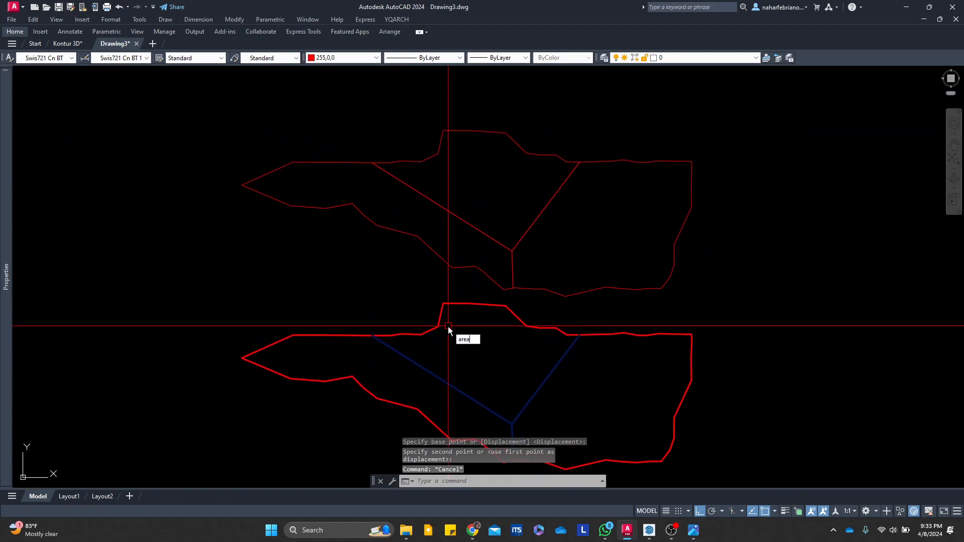
# Measure the area of the whole thick red outline as an object and check the result in the command history
pyautogui.press('Return')
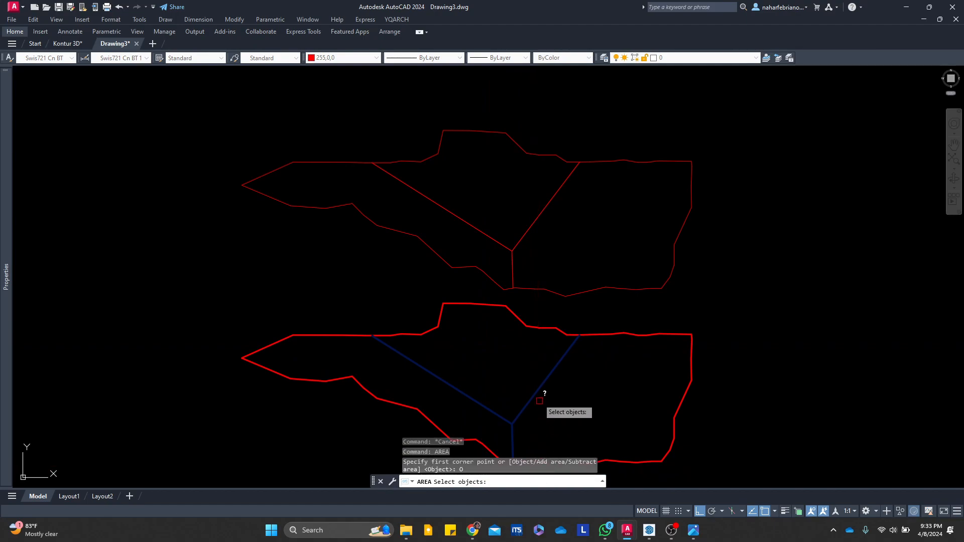
pyautogui.moveTo(433, 318); pyautogui.dragTo(442, 271, button='middle')
pyautogui.click(444, 279)
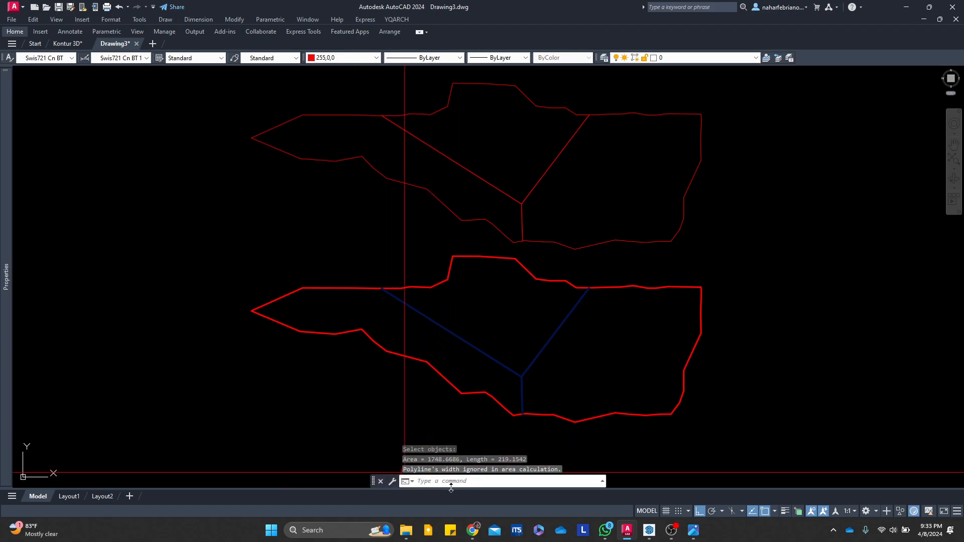
pyautogui.click(601, 482)
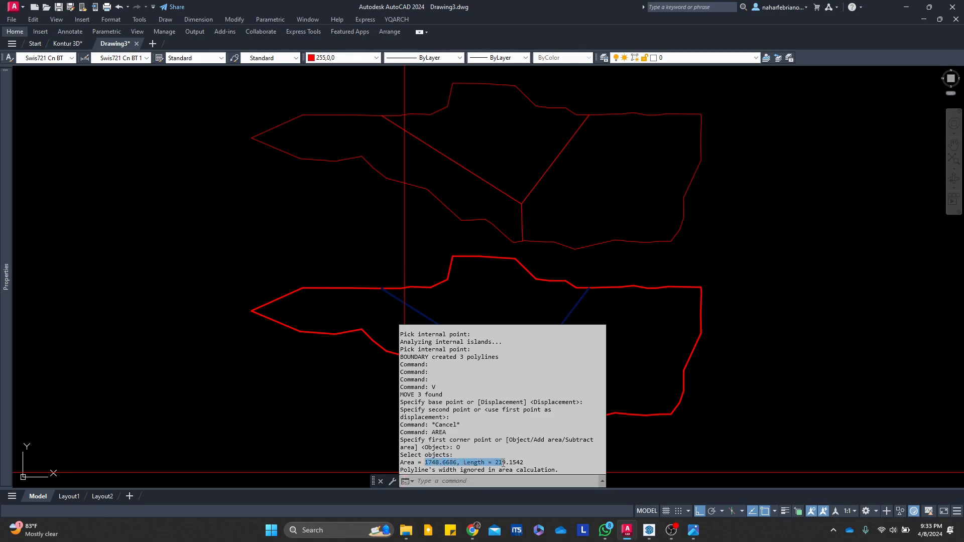
pyautogui.click(709, 353)
# Measure the area of the western region's boundary polyline in the thin-lined copy and check it in the command history
pyautogui.moveTo(503, 163); pyautogui.dragTo(493, 231, button='middle')
pyautogui.scroll(2, 359, 199)
pyautogui.moveTo(360, 198); pyautogui.dragTo(335, 234, button='middle')
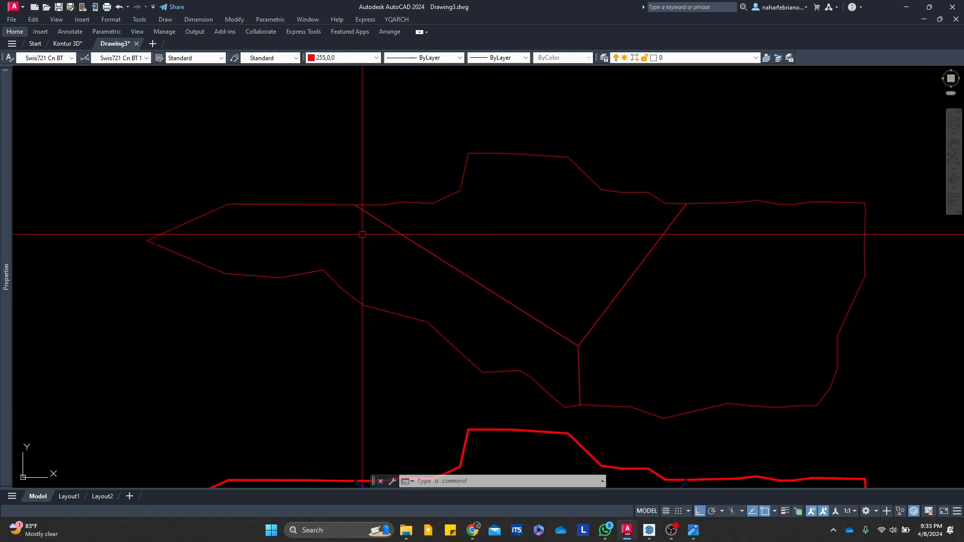
pyautogui.write('area')
pyautogui.press('Return')
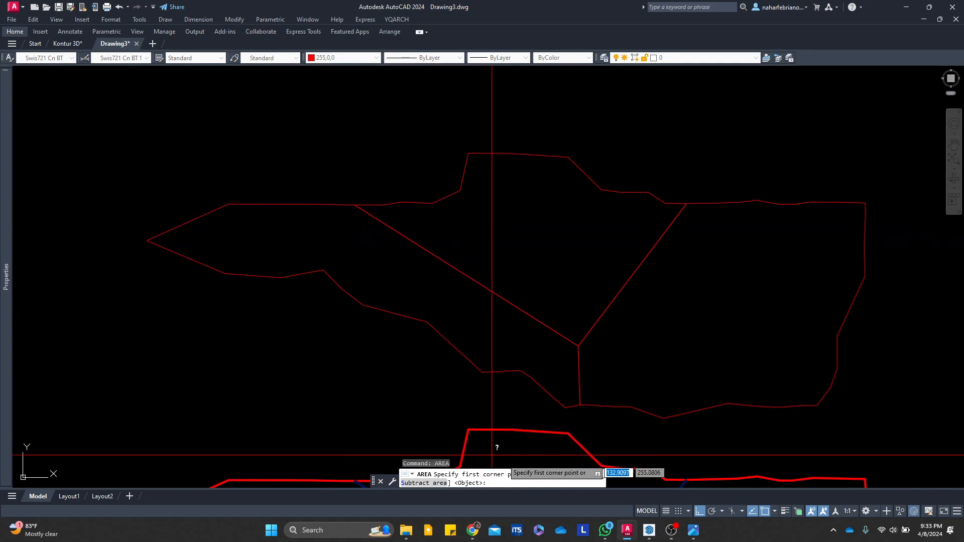
pyautogui.write('o')
pyautogui.press('Return')
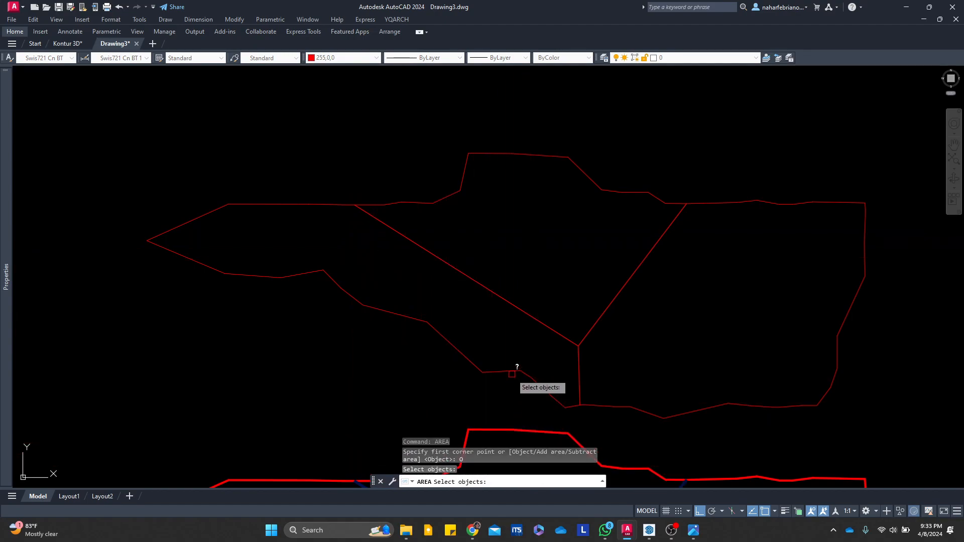
pyautogui.click(511, 372)
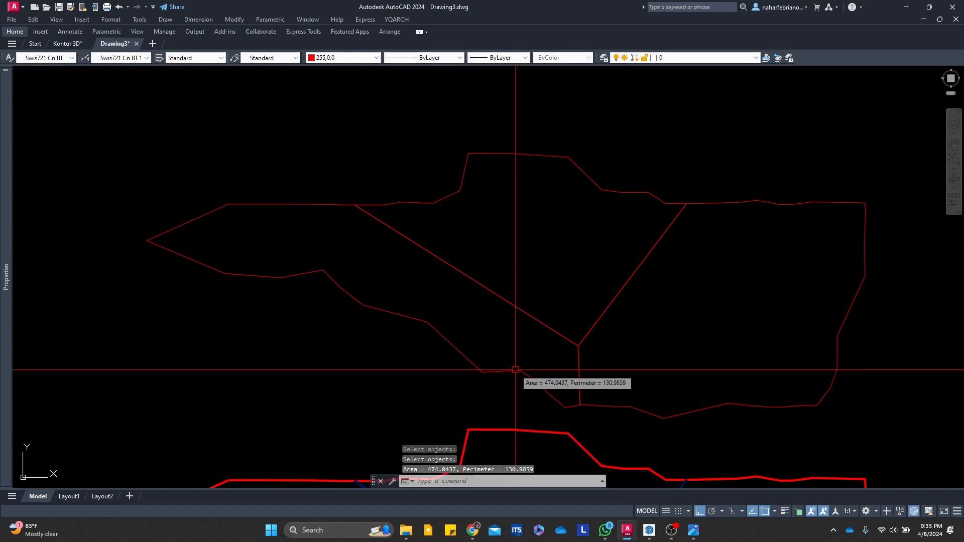
pyautogui.click(602, 483)
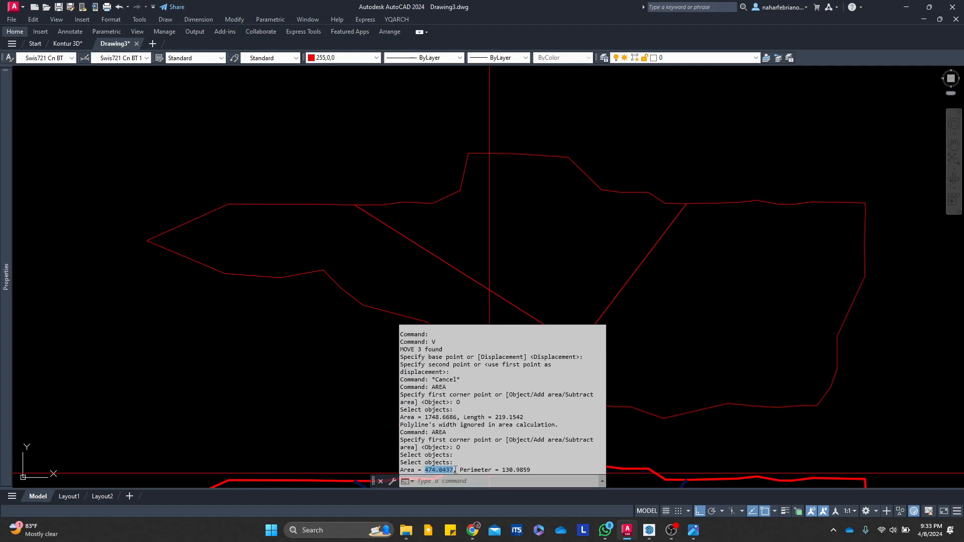
pyautogui.click(639, 432)
pyautogui.scroll(-3, 502, 331)
pyautogui.scroll(3, 484, 326)
pyautogui.scroll(-3, 448, 330)
pyautogui.moveTo(450, 333)
pyautogui.mouseDown(button='middle')
pyautogui.moveTo(413, 297)
pyautogui.moveTo(368, 295)
pyautogui.mouseUp(button='middle')
pyautogui.scroll(3, 436, 313)
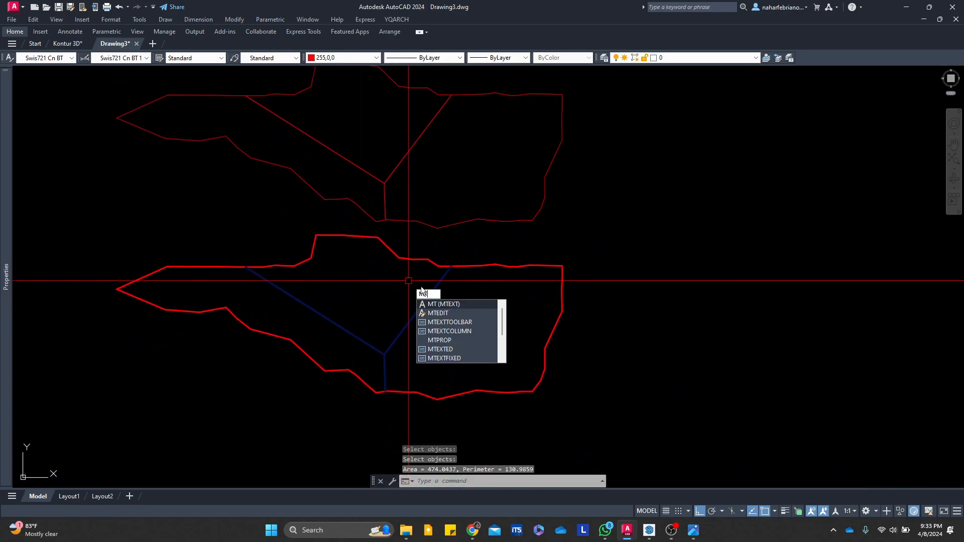
pyautogui.press('Return')
pyautogui.click(450, 313)
pyautogui.press('Escape')
# Adjust the overall dimension scale and place a linear dimension about 3 units long inside the thick red outline
pyautogui.moveTo(422, 307); pyautogui.dragTo(465, 297, button='middle')
pyautogui.write('dli')
pyautogui.press('Return')
pyautogui.click(484, 334)
pyautogui.scroll(2, 502, 335)
pyautogui.write('dimscale')
pyautogui.press('Return')
pyautogui.write('5')
pyautogui.press('Return')
pyautogui.write('dli')
pyautogui.press('Return')
pyautogui.click(494, 334)
pyautogui.click(514, 334)
pyautogui.click(514, 331)
pyautogui.click(509, 321)
# Copy and explode the short dimension, and move its "3" text away from the dimension lines
pyautogui.write('co')
pyautogui.press('Return')
pyautogui.click(503, 323)
pyautogui.click(504, 322)
pyautogui.press('Escape')
pyautogui.moveTo(500, 319)
pyautogui.mouseDown(button='middle')
pyautogui.moveTo(539, 307)
pyautogui.moveTo(624, 332)
pyautogui.mouseUp(button='middle')
pyautogui.write('m')
pyautogui.press('Return')
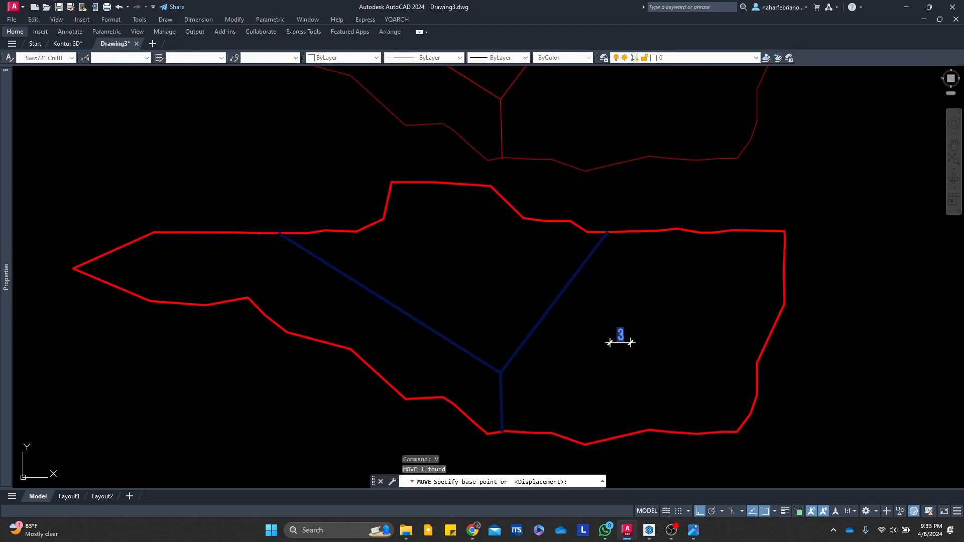
pyautogui.click(630, 332)
pyautogui.scroll(2, 550, 329)
pyautogui.click(466, 319)
# Erase the leftover dimension pieces with a selection window, keeping only the "3" text
pyautogui.write('e')
pyautogui.press('Return')
pyautogui.click(733, 397)
pyautogui.click(622, 323)
pyautogui.press('Return')
pyautogui.scroll(-4, 510, 337)
pyautogui.moveTo(527, 323); pyautogui.dragTo(511, 321, button='middle')
pyautogui.write('ar')
pyautogui.press('Escape')
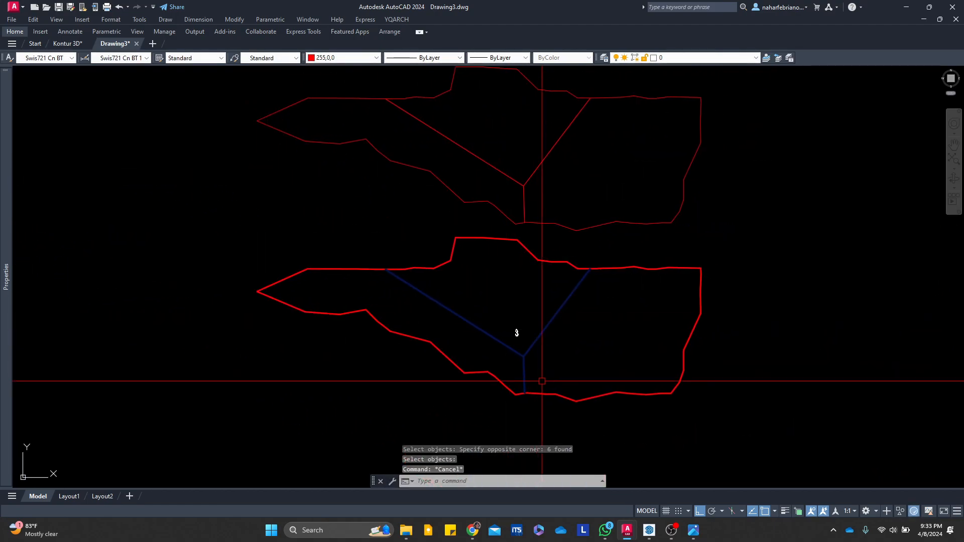
# Measure the thick red outline's area again with the Area command's Object option and open the command history to read it
pyautogui.click(603, 481)
pyautogui.scroll(5, 435, 454)
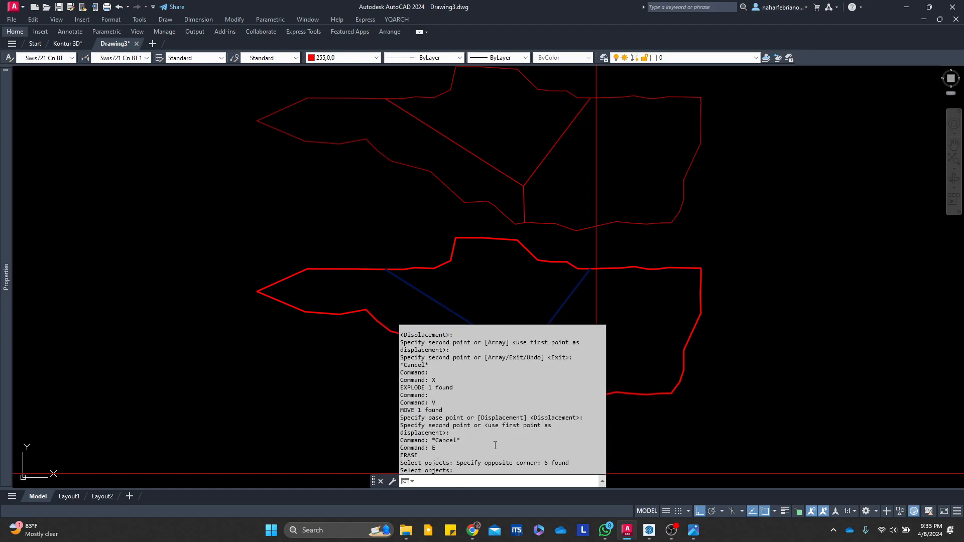
pyautogui.scroll(2, 484, 422)
pyautogui.scroll(-7, 480, 401)
pyautogui.press('Escape')
pyautogui.press('Escape')
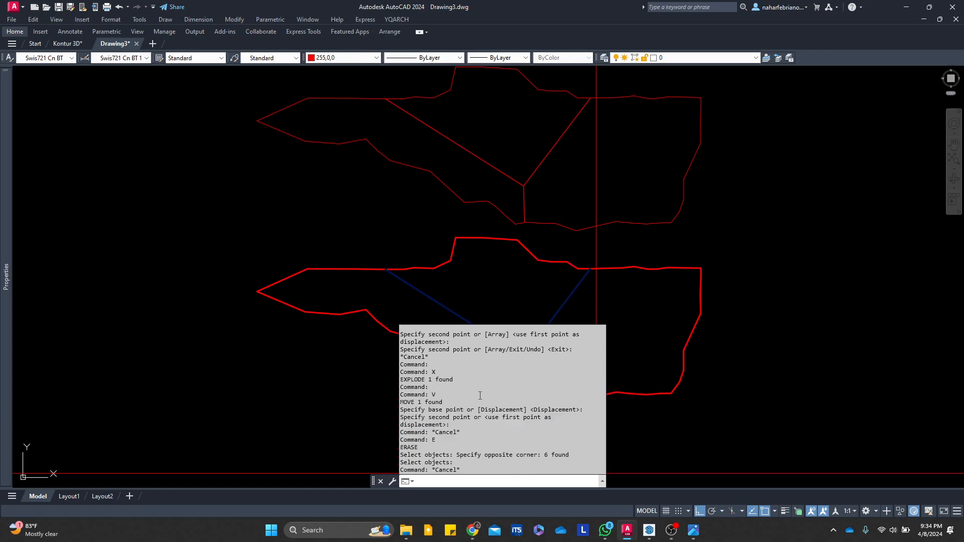
pyautogui.moveTo(517, 333); pyautogui.dragTo(487, 371, button='middle')
pyautogui.write('area')
pyautogui.press('Return')
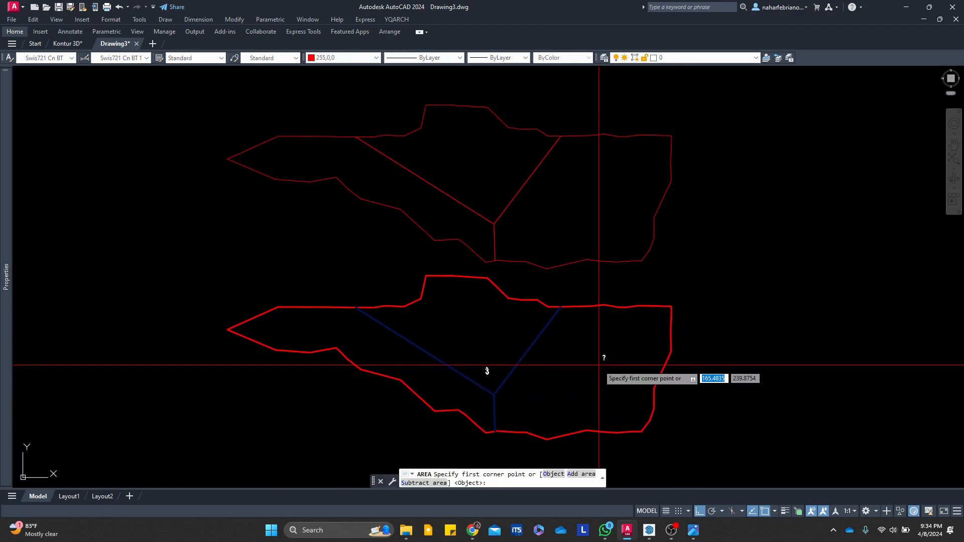
pyautogui.press('Return')
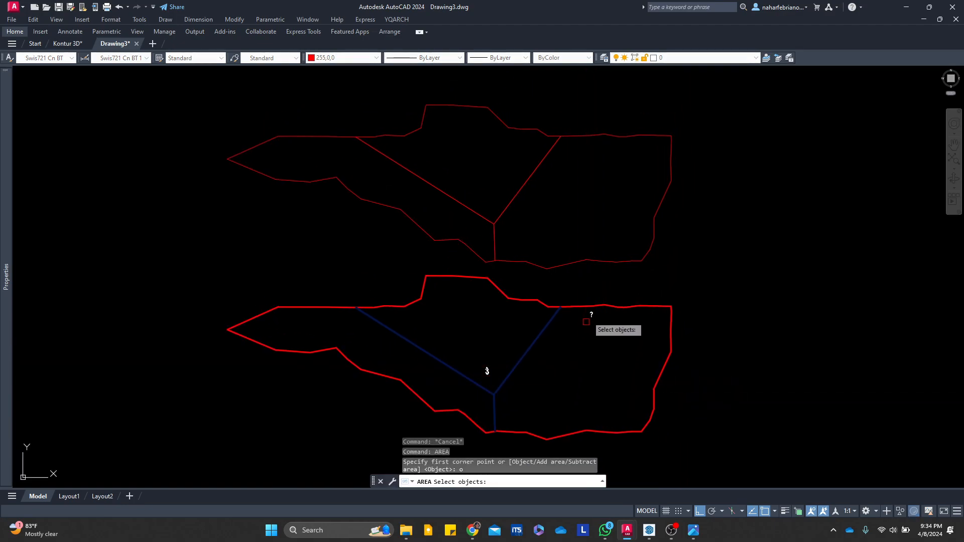
pyautogui.click(591, 307)
pyautogui.scroll(4, 454, 444)
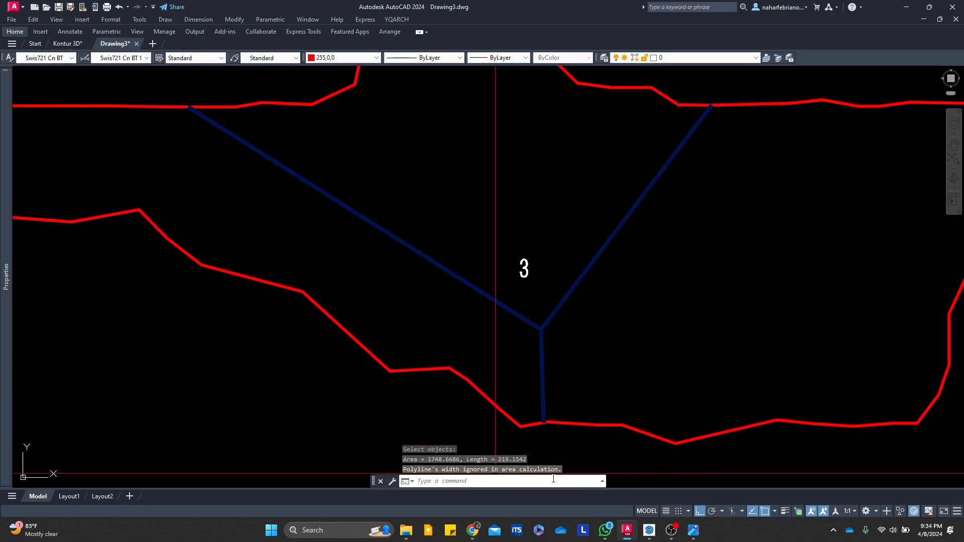
pyautogui.click(601, 483)
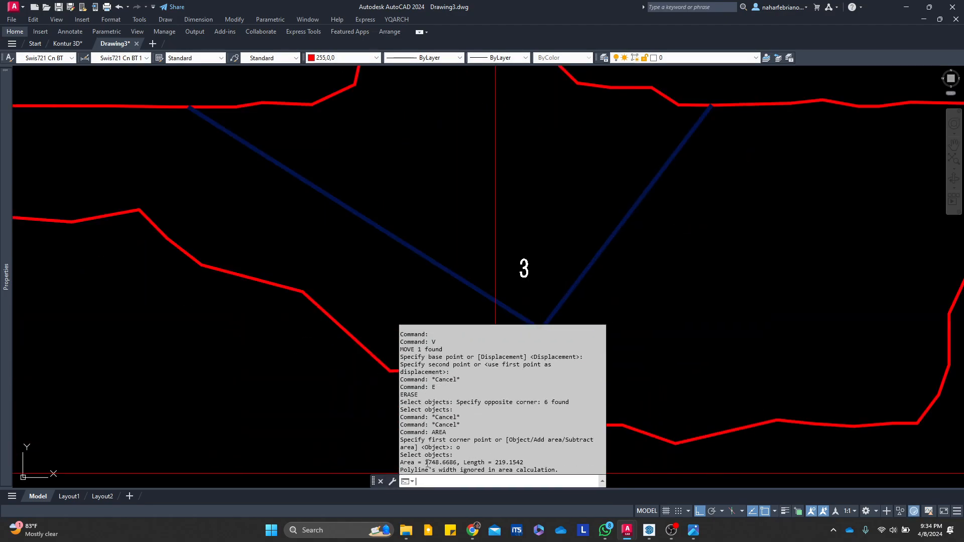
# Change the "3" text to 1748.6686 and move it up within the middle region of the thick outline
pyautogui.scroll(2, 528, 265)
pyautogui.click(522, 268)
pyautogui.doubleClick(521, 271)
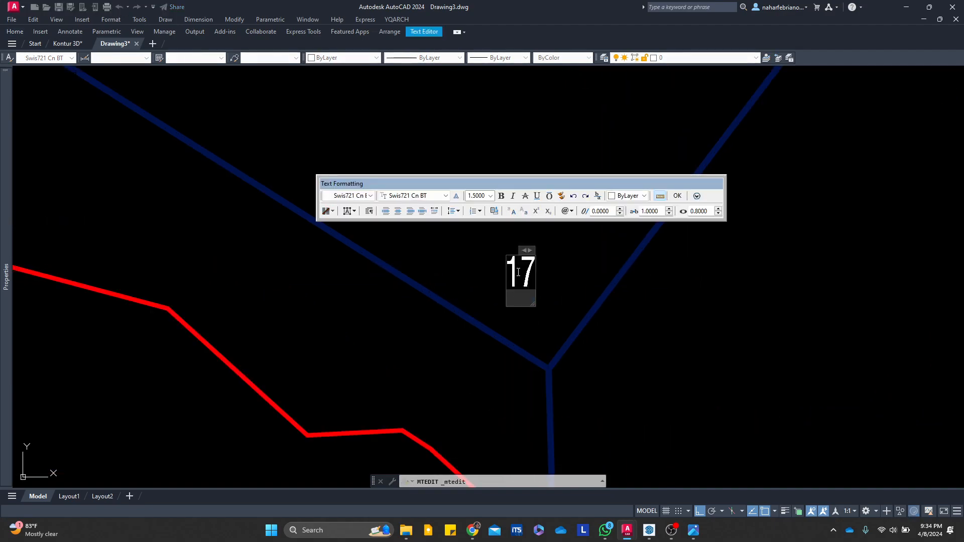
pyautogui.press('Escape')
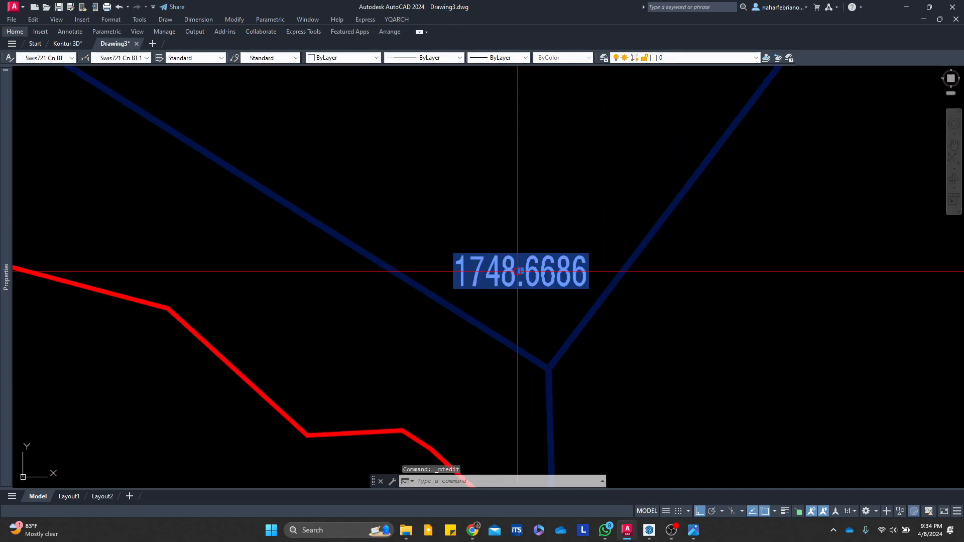
pyautogui.write('m')
pyautogui.press('space')
pyautogui.click(520, 267)
pyautogui.click(567, 191)
pyautogui.press('Escape')
pyautogui.scroll(-10, 576, 181)
pyautogui.moveTo(583, 356); pyautogui.dragTo(588, 227, button='middle')
pyautogui.moveTo(430, 366); pyautogui.dragTo(462, 310, button='middle')
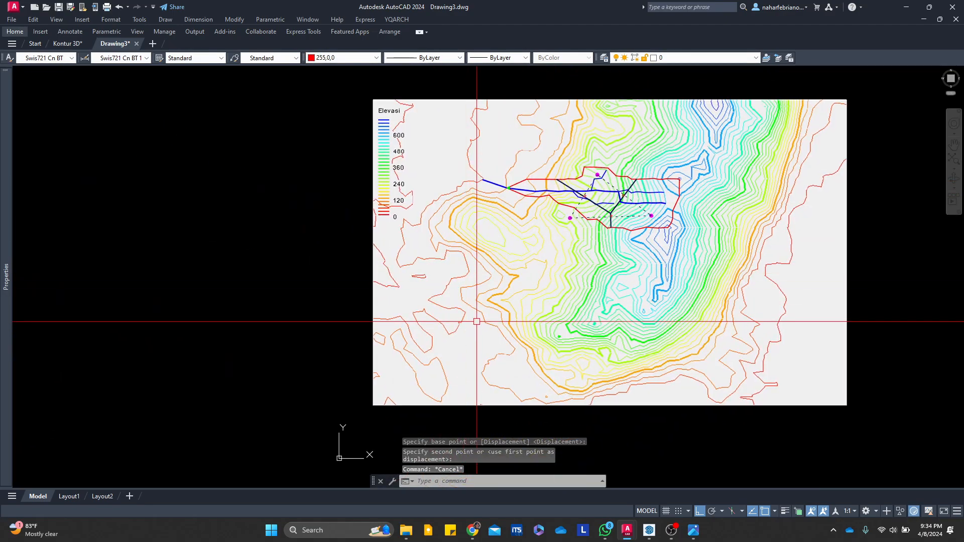
pyautogui.scroll(4, 447, 318)
pyautogui.moveTo(432, 351); pyautogui.dragTo(444, 284, button='middle')
pyautogui.write('r')
pyautogui.press('space')
pyautogui.scroll(-4, 396, 296)
pyautogui.scroll(6, 396, 307)
pyautogui.click(355, 330)
pyautogui.press('F8')
pyautogui.press('Escape')
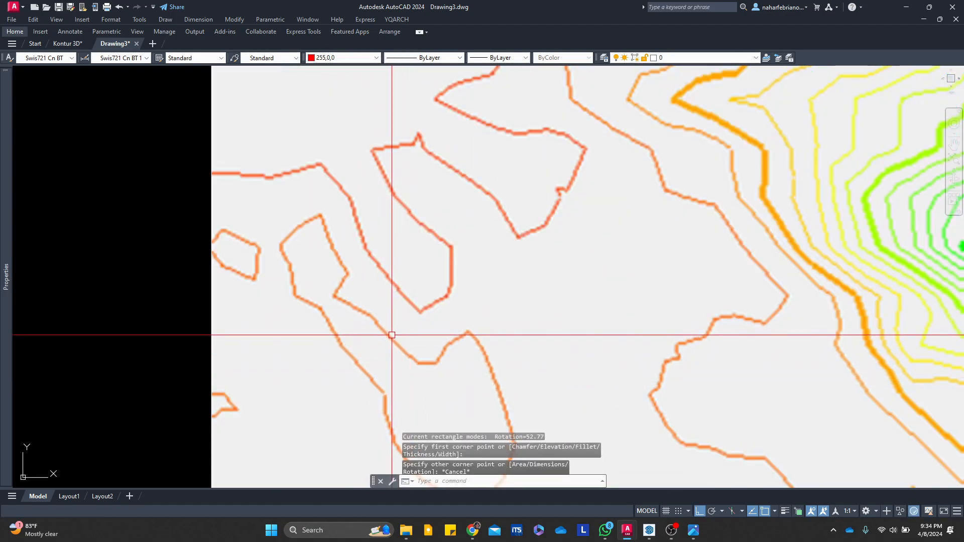
# Draw a 10 by 10 rectangle with a rotation of 0 near the western edge of the contour map
pyautogui.click(352, 342)
pyautogui.write('r')
pyautogui.press('space')
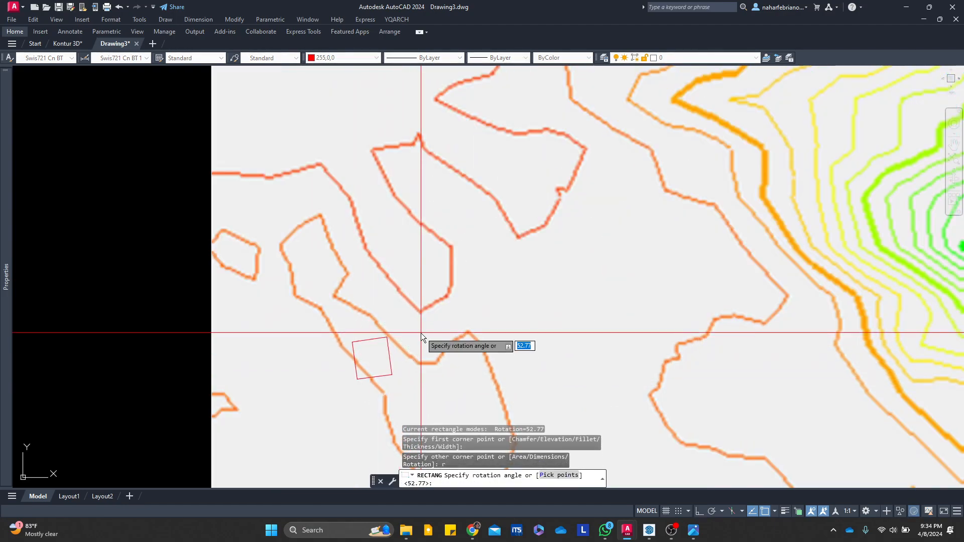
pyautogui.write('0')
pyautogui.press('Return')
pyautogui.write('d')
pyautogui.press('Return')
pyautogui.write('10')
pyautogui.press('Return')
pyautogui.write('10')
pyautogui.press('Return')
pyautogui.scroll(2, 368, 281)
pyautogui.moveTo(369, 281); pyautogui.dragTo(289, 300, button='middle')
pyautogui.click(304, 289)
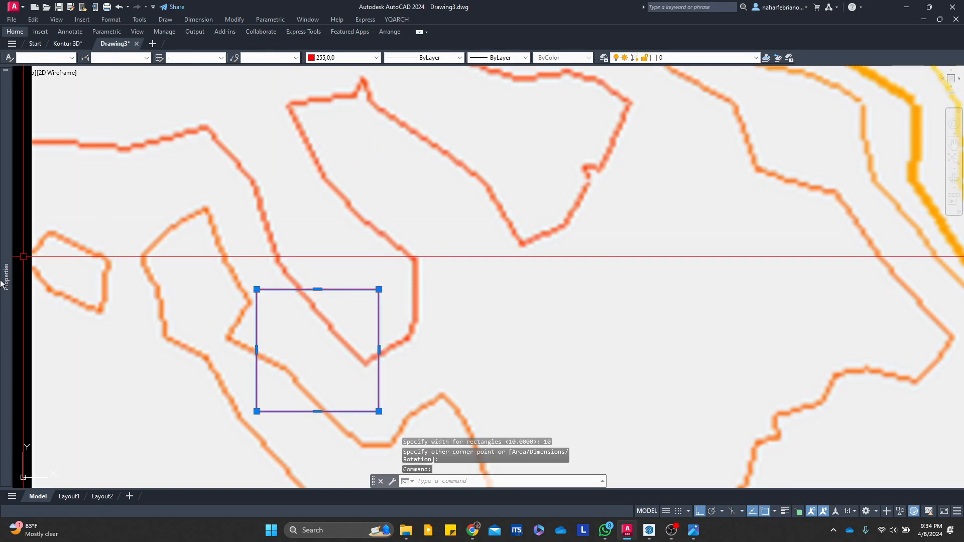
# Set the global width of the 10 by 10 rectangle's polyline to 0.2
pyautogui.moveTo(2, 271)
pyautogui.click(143, 268)
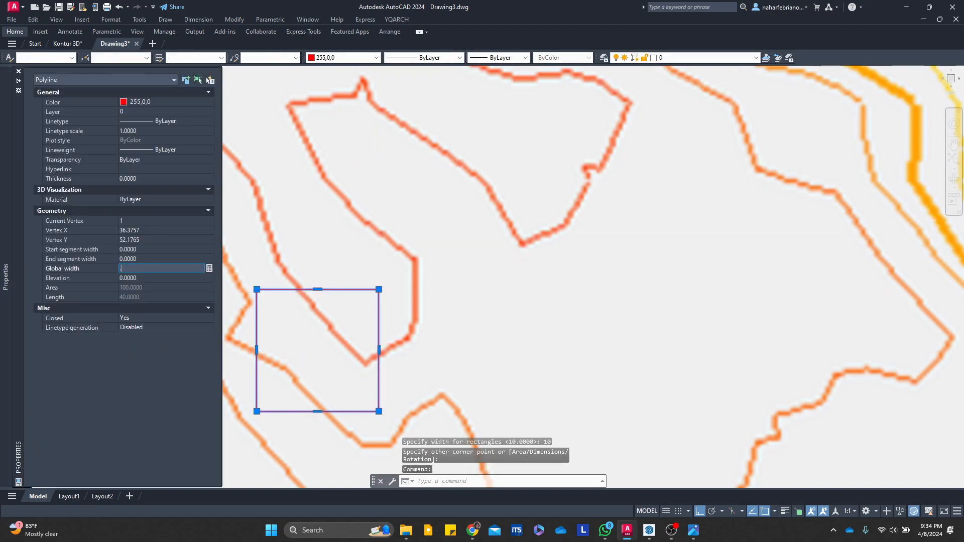
pyautogui.click(143, 268)
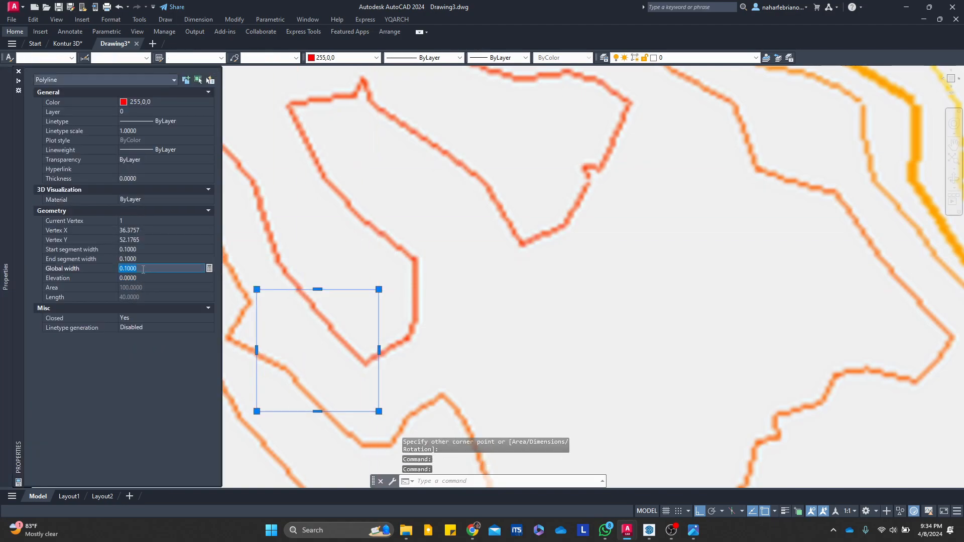
pyautogui.write('1')
pyautogui.press('Return')
pyautogui.click(143, 270)
pyautogui.write('.')
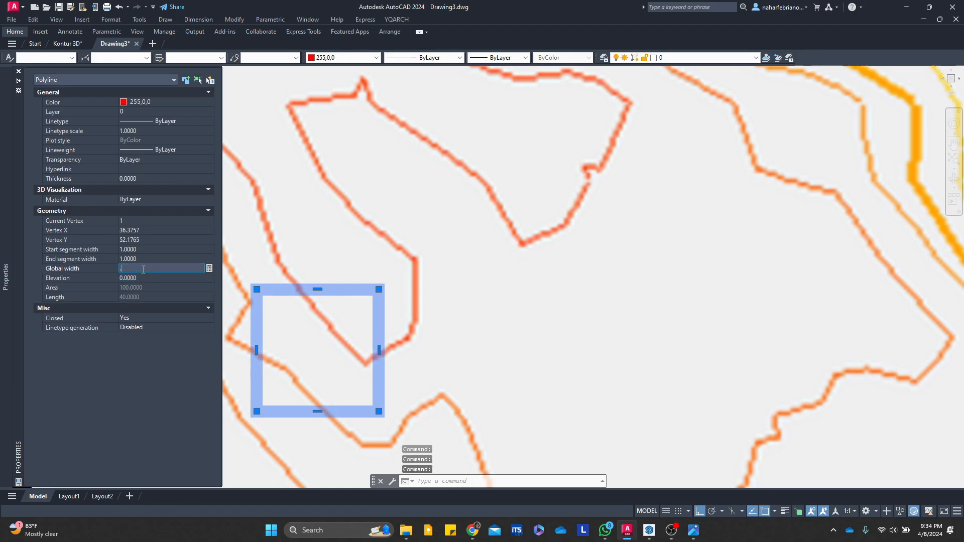
pyautogui.write('2')
pyautogui.press('Return')
pyautogui.press('Escape')
pyautogui.scroll(-6, 334, 271)
pyautogui.write('re')
pyautogui.press('Return')
pyautogui.press('Escape')
# Add linear dimensions to the upper and right sides of the red square
pyautogui.scroll(4, 318, 271)
pyautogui.moveTo(317, 272); pyautogui.dragTo(385, 314, button='middle')
pyautogui.scroll(-4, 364, 346)
pyautogui.scroll(2, 366, 355)
pyautogui.write('dli')
pyautogui.press('space')
pyautogui.click(359, 346)
pyautogui.click(406, 345)
pyautogui.scroll(2, 403, 342)
pyautogui.click(396, 339)
pyautogui.press('Escape')
pyautogui.scroll(2, 385, 314)
pyautogui.press('space')
pyautogui.click(407, 310)
pyautogui.click(410, 428)
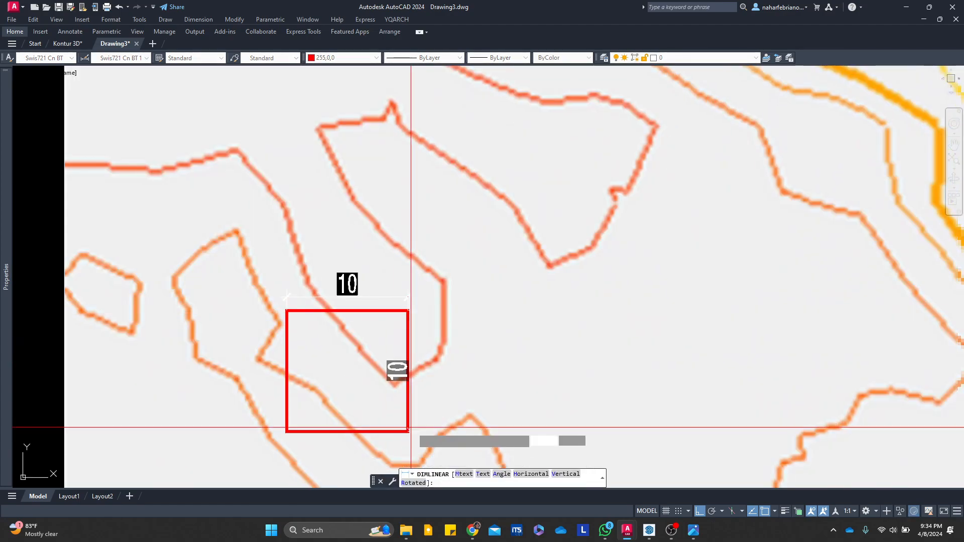
pyautogui.click(440, 416)
pyautogui.press('Escape')
# Give both dimensions of the red square the suffix "m"
pyautogui.click(430, 378)
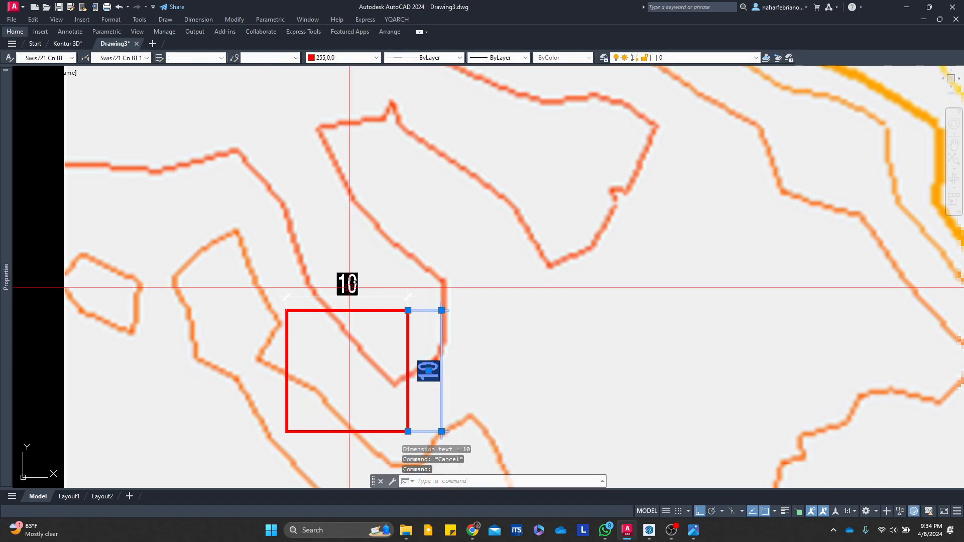
pyautogui.moveTo(2, 307)
pyautogui.scroll(-10, 113, 372)
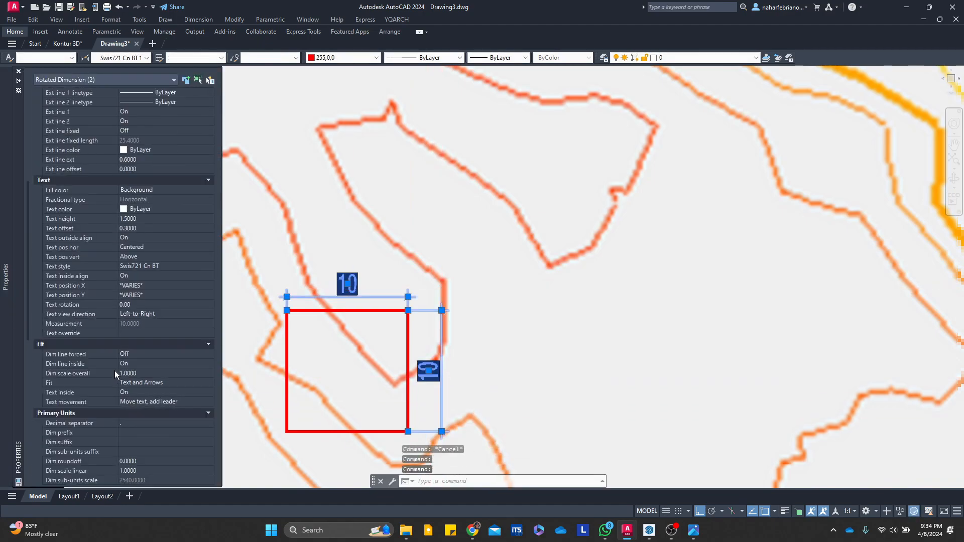
pyautogui.click(147, 374)
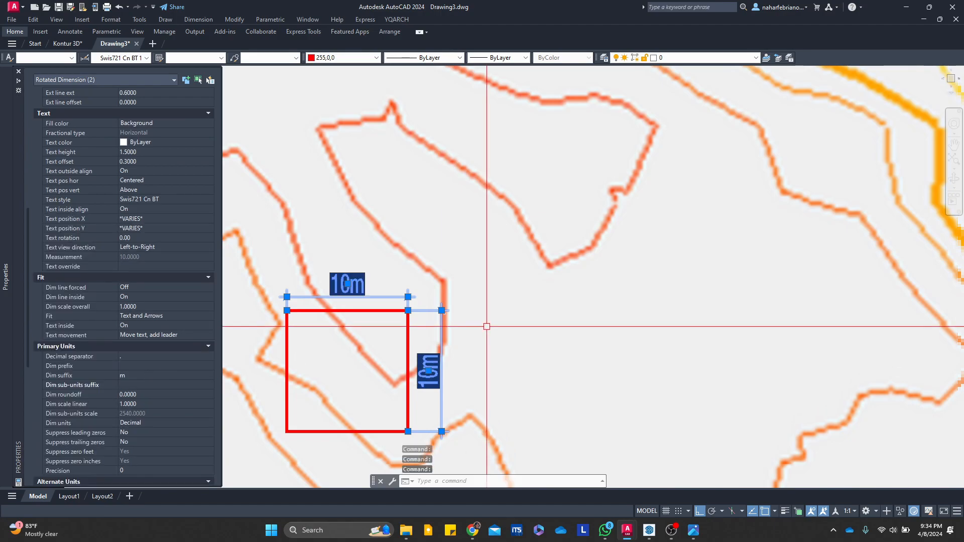
pyautogui.press('Escape')
# Edit the area text inside the thick red outline to read "1748.66 m2"
pyautogui.scroll(-6, 355, 338)
pyautogui.moveTo(420, 265); pyautogui.dragTo(347, 355, button='middle')
pyautogui.scroll(-3, 477, 182)
pyautogui.moveTo(478, 182); pyautogui.dragTo(361, 444, button='middle')
pyautogui.scroll(10, 432, 239)
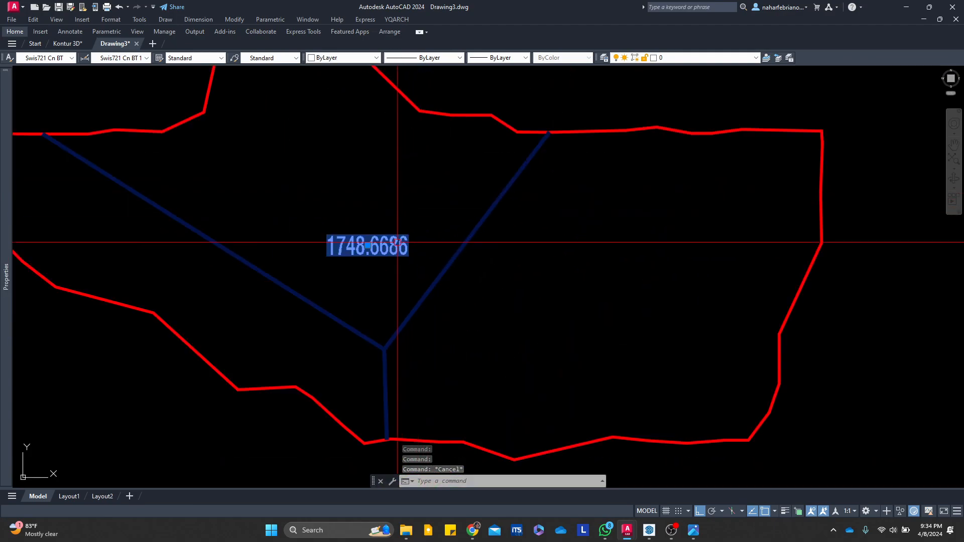
pyautogui.doubleClick(397, 246)
pyautogui.write('m')
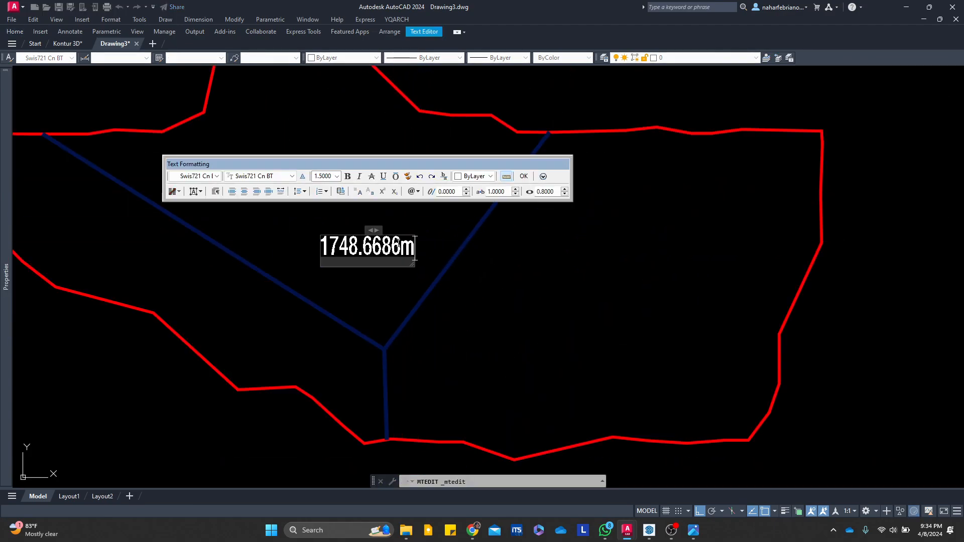
pyautogui.write('2')
pyautogui.press('Escape')
pyautogui.doubleClick(398, 243)
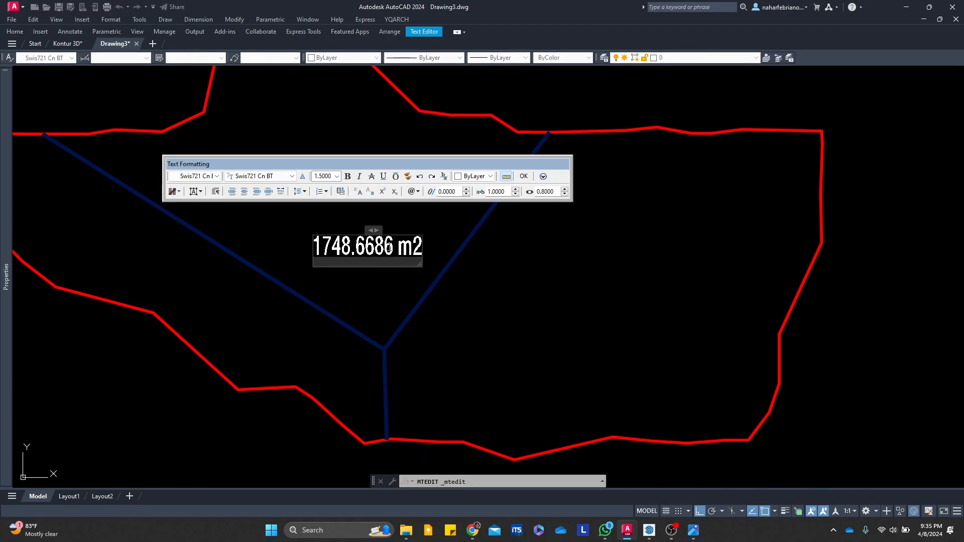
pyautogui.press('Escape')
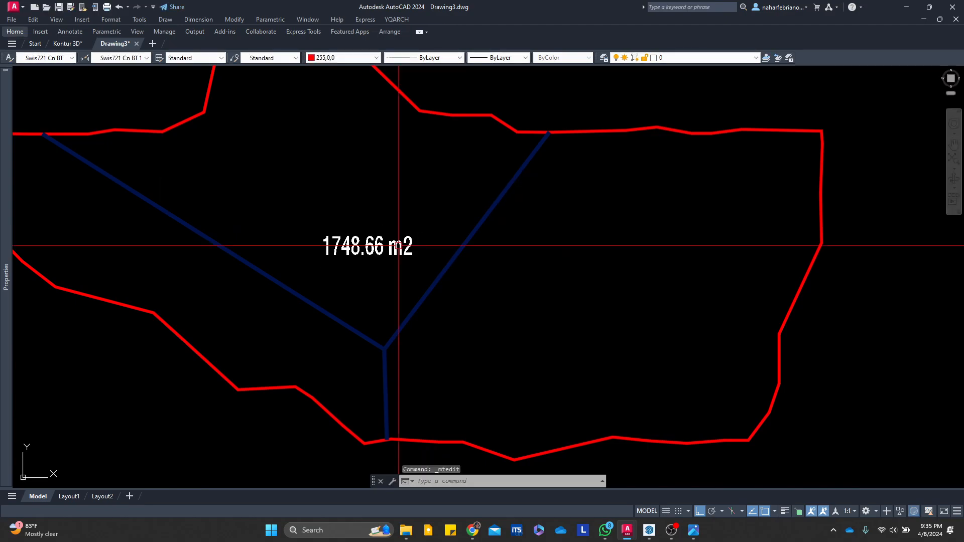
# Measure the area of the left region in the thin red outline as an object and check the result in the command history
pyautogui.scroll(-3, 421, 315)
pyautogui.scroll(2, 400, 250)
pyautogui.write('are')
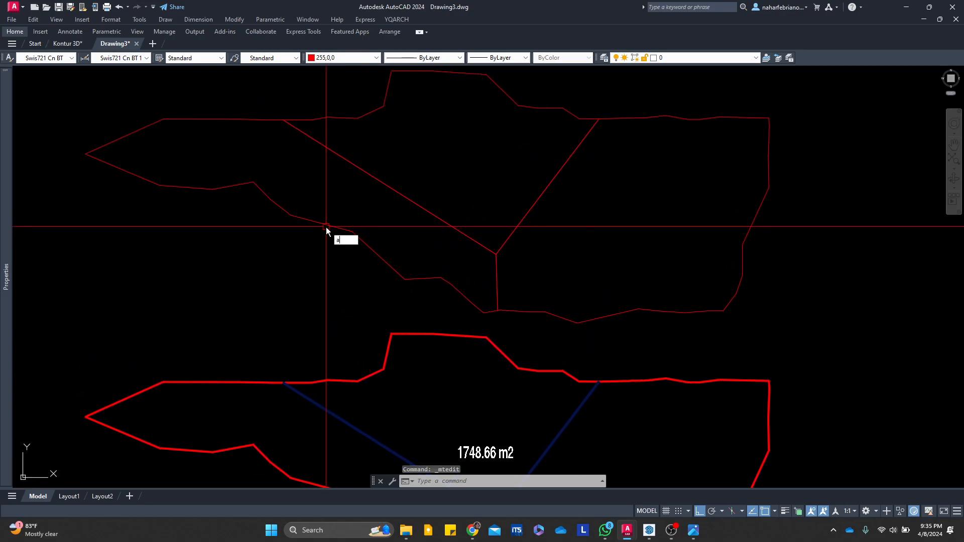
pyautogui.press('Escape')
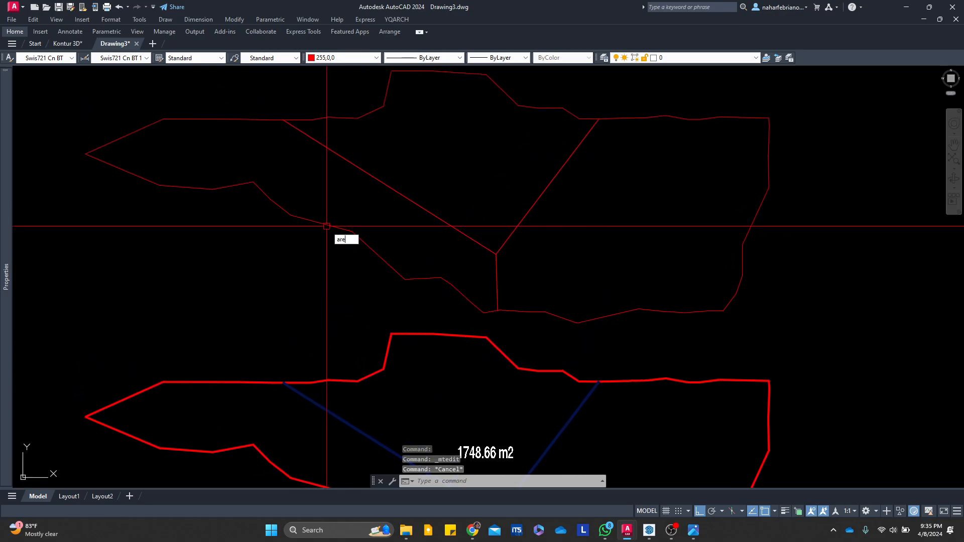
pyautogui.write('area')
pyautogui.press('Return')
pyautogui.write('o')
pyautogui.press('Return')
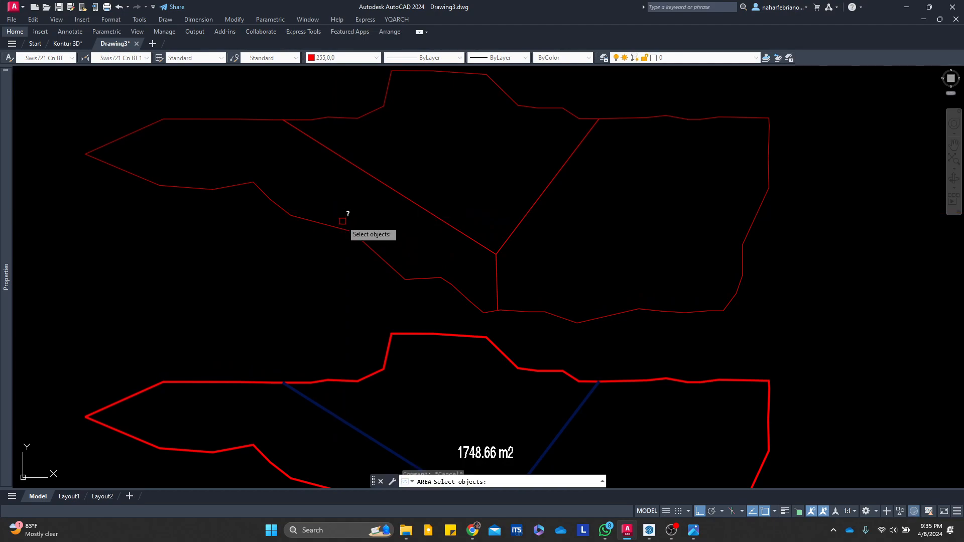
pyautogui.click(342, 227)
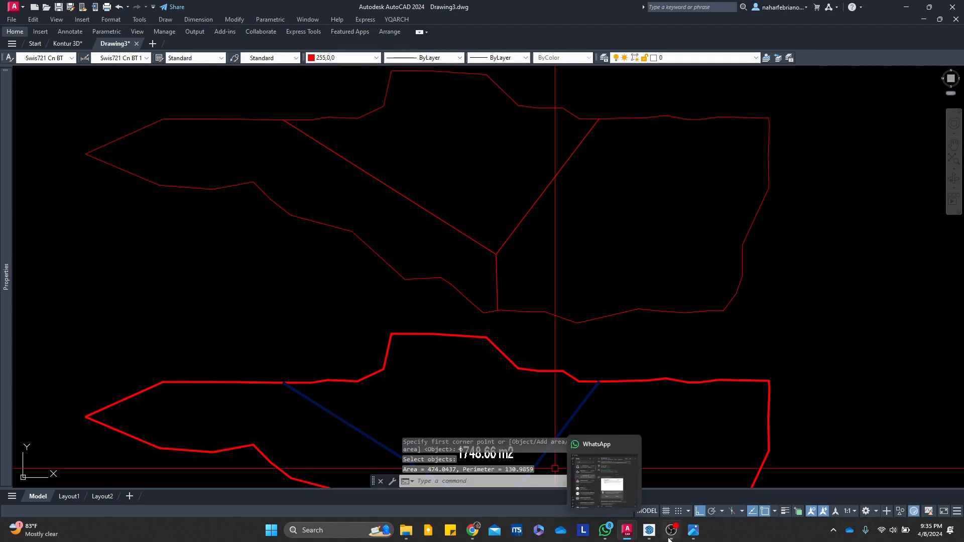
pyautogui.click(603, 481)
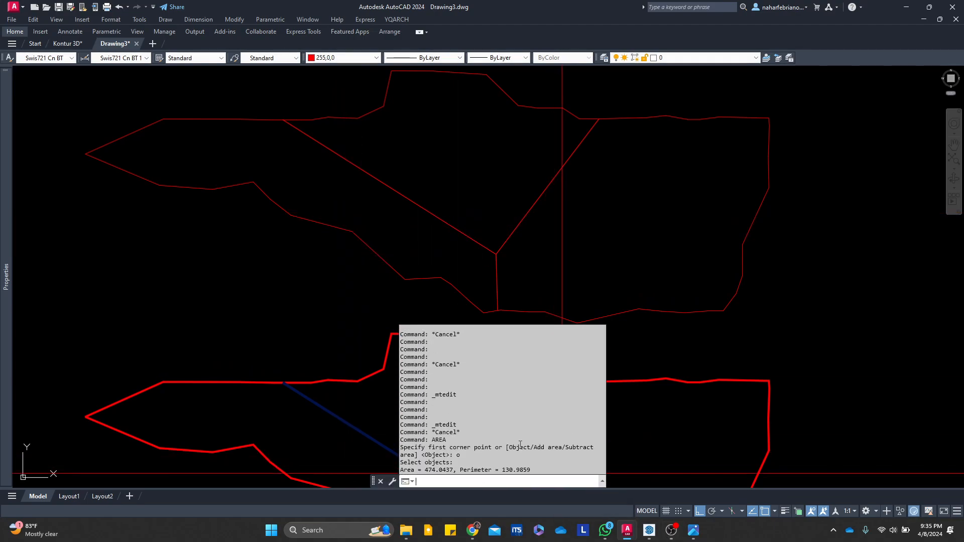
pyautogui.press('Escape')
# Copy the "1748.66 m2" label from the thick outline into the left region of the thin red outline
pyautogui.scroll(-4, 394, 323)
pyautogui.scroll(2, 534, 406)
pyautogui.click(524, 363)
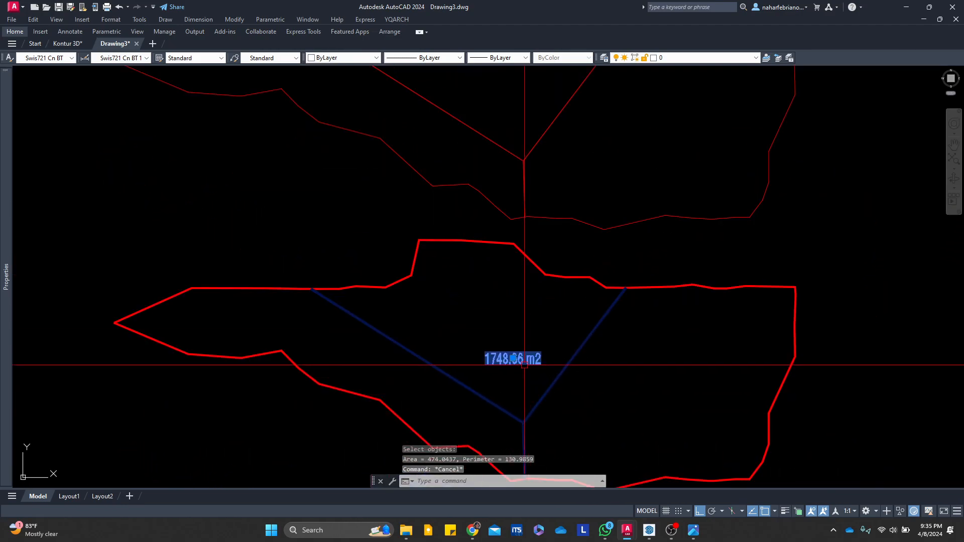
pyautogui.write('co')
pyautogui.press('space')
pyautogui.click(527, 356)
pyautogui.moveTo(454, 199); pyautogui.dragTo(563, 379, button='middle')
pyautogui.press('F8')
pyautogui.press('Escape')
pyautogui.scroll(3, 499, 297)
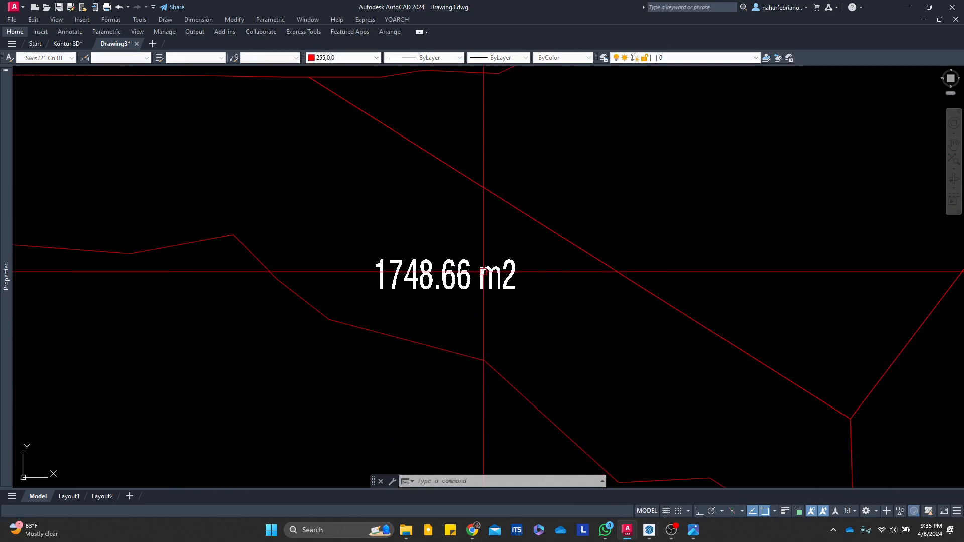
# Edit the copied area label in the left region to read "474.04 m2"
pyautogui.doubleClick(456, 275)
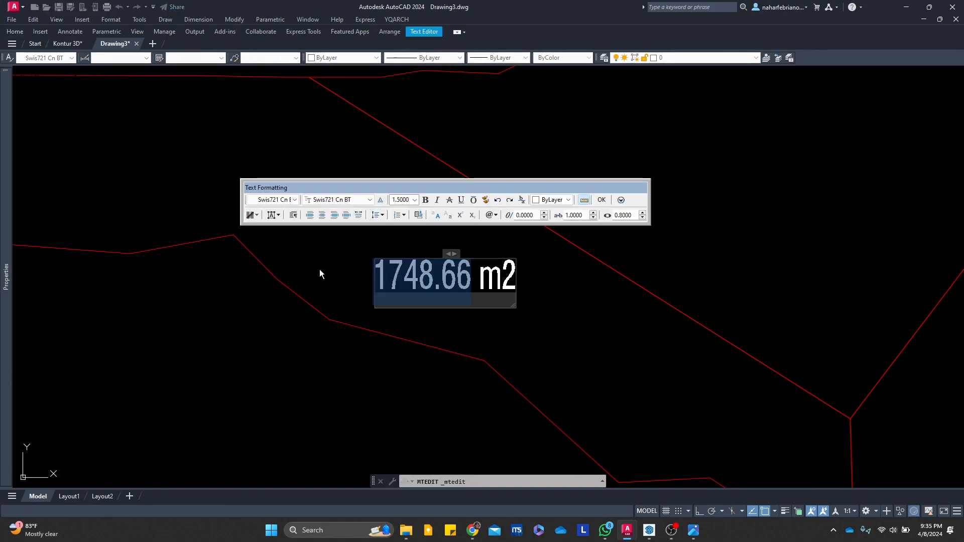
pyautogui.write('474')
pyautogui.write('.04')
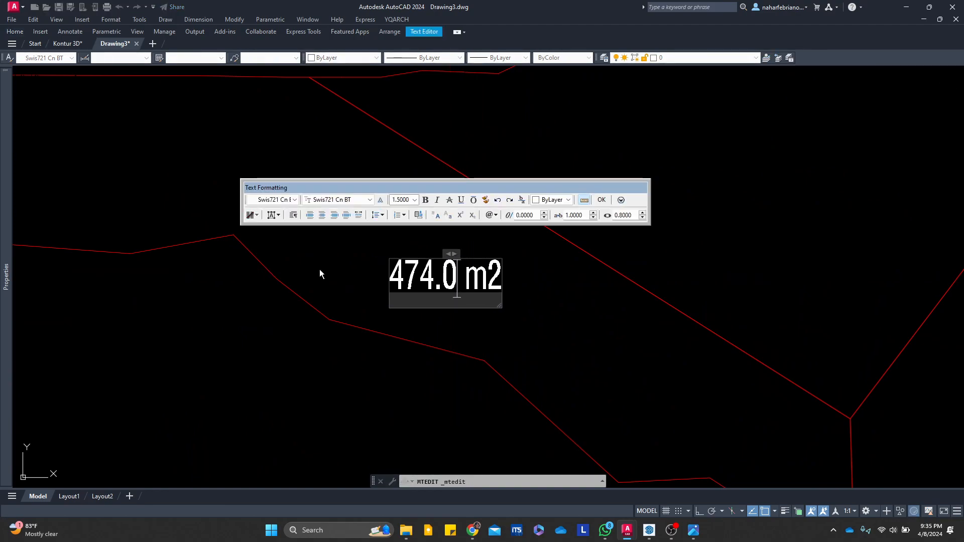
pyautogui.click(319, 273)
# Measure the area of the middle region in the thin red outline as an object and check the command history
pyautogui.scroll(-1, 601, 267)
pyautogui.moveTo(601, 267); pyautogui.dragTo(424, 292, button='middle')
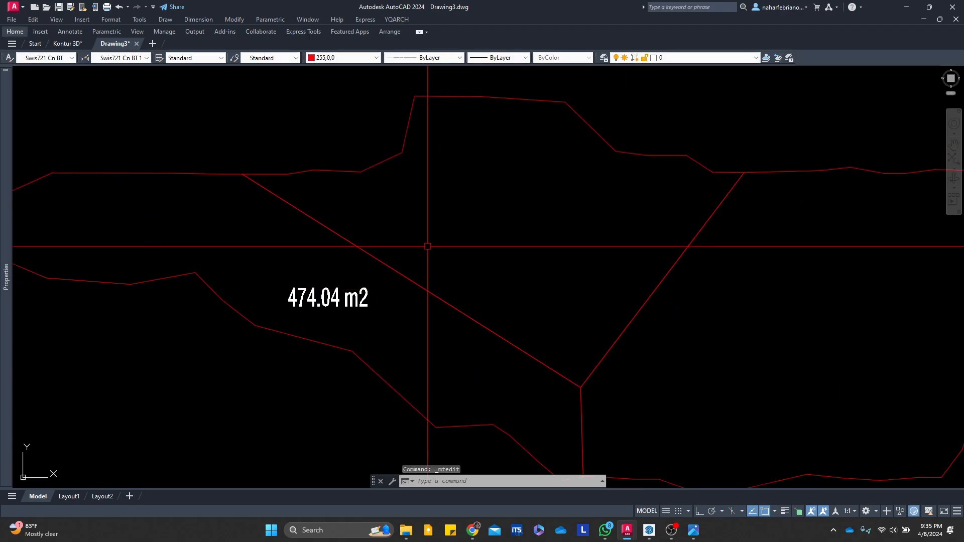
pyautogui.write('area')
pyautogui.press('Return')
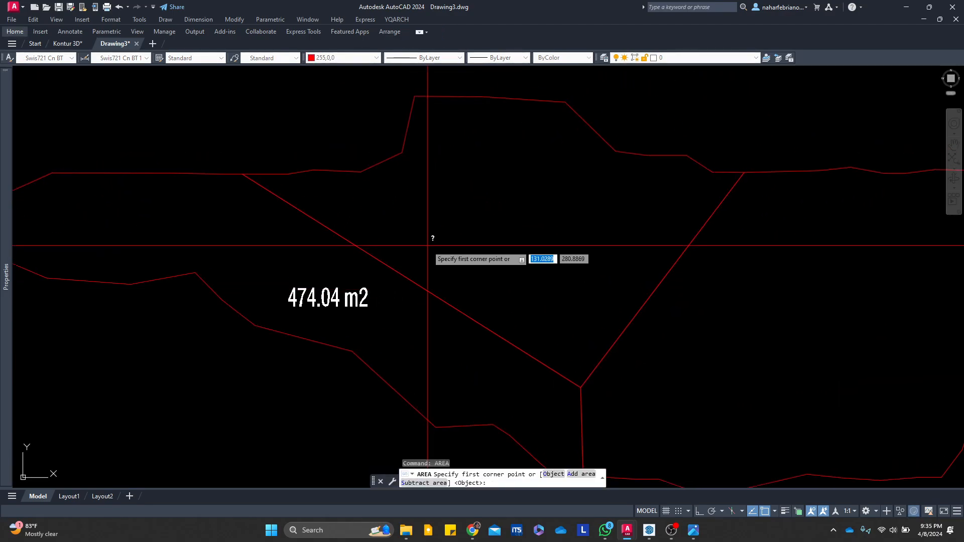
pyautogui.write('o')
pyautogui.press('Return')
pyautogui.click(402, 153)
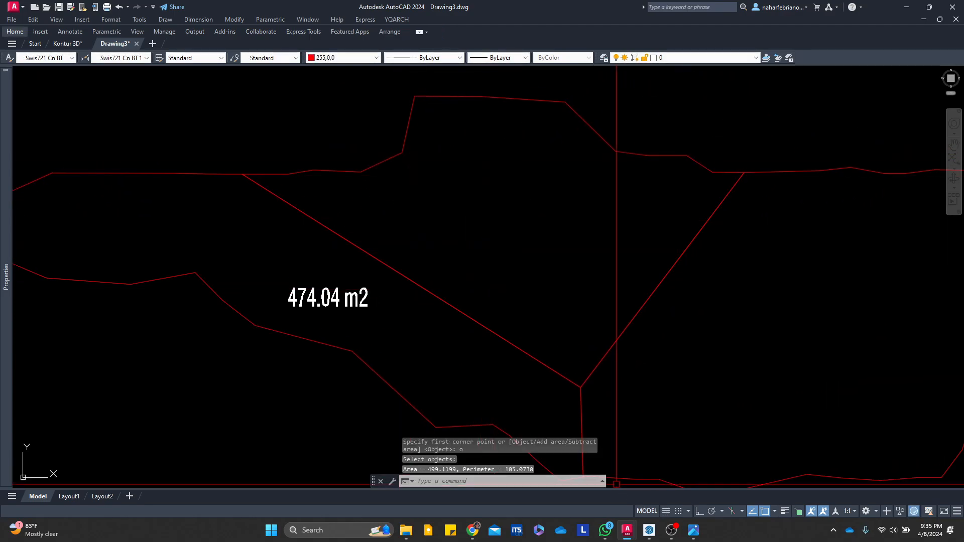
pyautogui.click(602, 480)
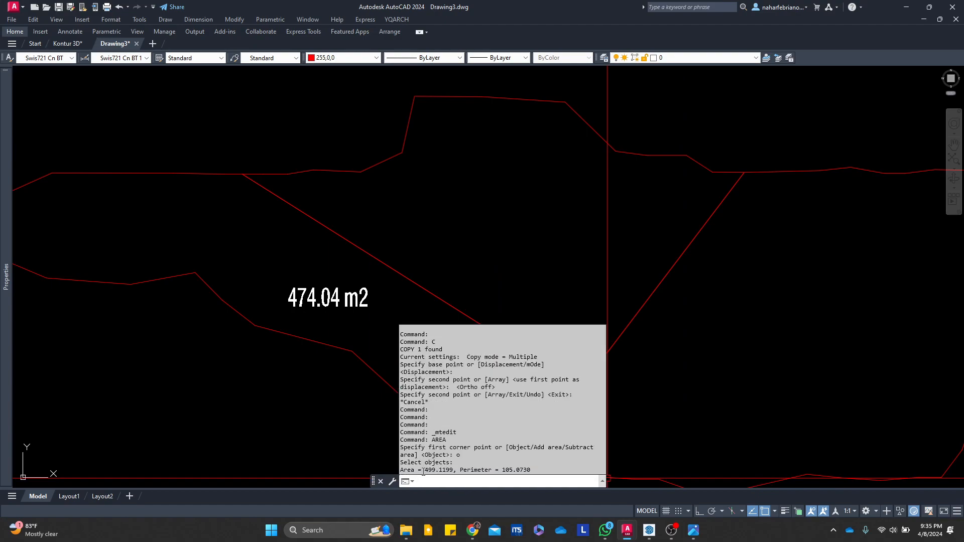
# Copy the "474.04 m2" label into the middle region of the thin red outline
pyautogui.click(374, 289)
pyautogui.click(332, 297)
pyautogui.write('xc')
pyautogui.press('Return')
pyautogui.press('Escape')
pyautogui.click(333, 297)
pyautogui.write('co')
pyautogui.press('Return')
pyautogui.click(328, 298)
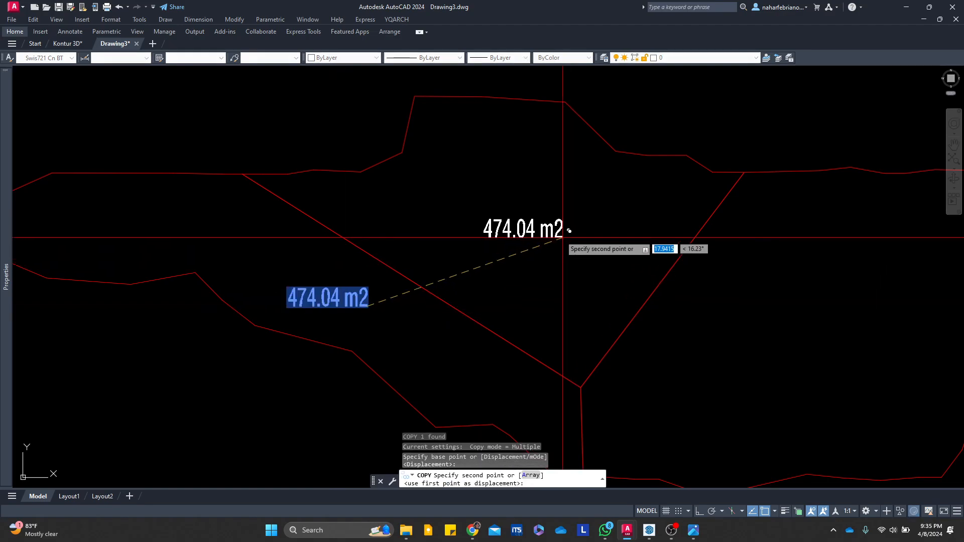
pyautogui.click(521, 222)
pyautogui.press('Escape')
# Edit the area label in the middle region to read "499.19 m2"
pyautogui.click(521, 222)
pyautogui.doubleClick(522, 222)
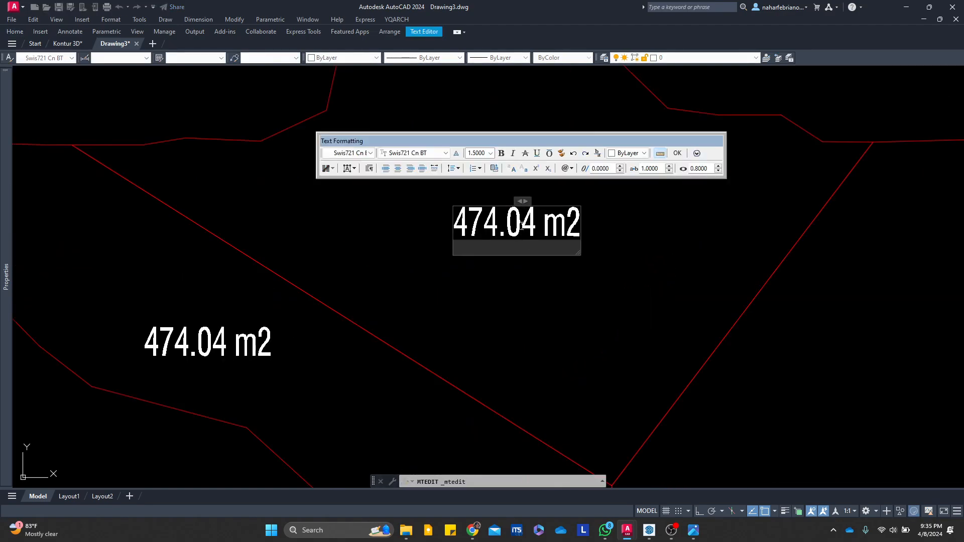
pyautogui.write('19')
pyautogui.hotkey('ctrl', 'Return')
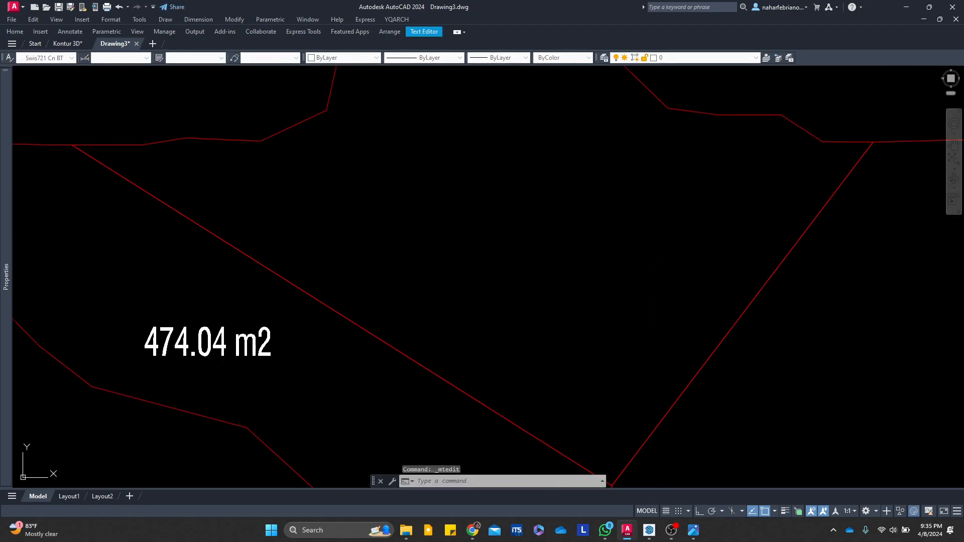
pyautogui.doubleClick(517, 221)
pyautogui.moveTo(490, 223); pyautogui.dragTo(462, 224)
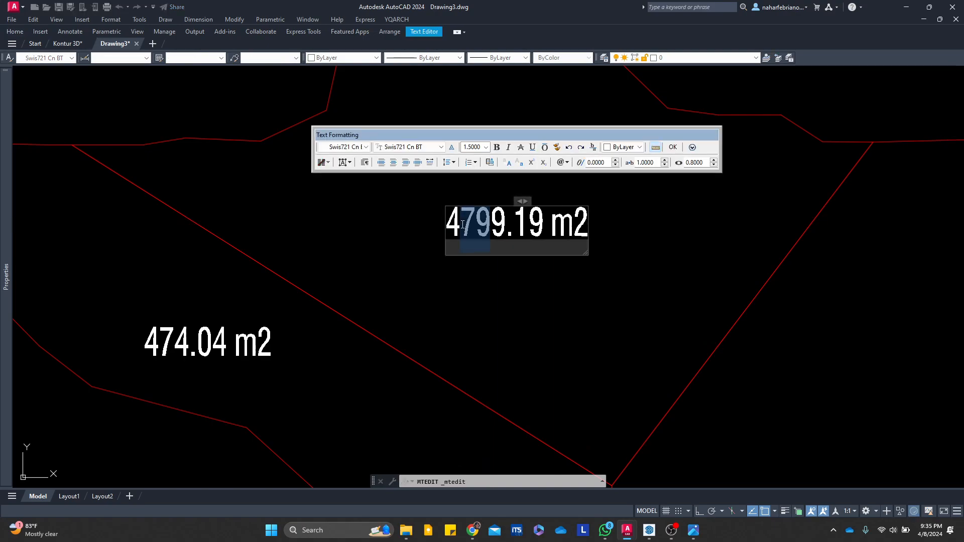
pyautogui.write('9')
pyautogui.hotkey('ctrl', 'Return')
# Copy the "499.19 m2" label into the right region of the thin red outline
pyautogui.write('co')
pyautogui.press('space')
pyautogui.click(615, 305)
pyautogui.scroll(-4, 616, 311)
pyautogui.moveTo(616, 319); pyautogui.dragTo(421, 219, button='middle')
pyautogui.scroll(2, 527, 250)
pyautogui.click(529, 249)
pyautogui.press('Escape')
# Measure the area of the right region in the thin red outline as an object and check the command history
pyautogui.moveTo(576, 212); pyautogui.dragTo(480, 293, button='middle')
pyautogui.write('Are')
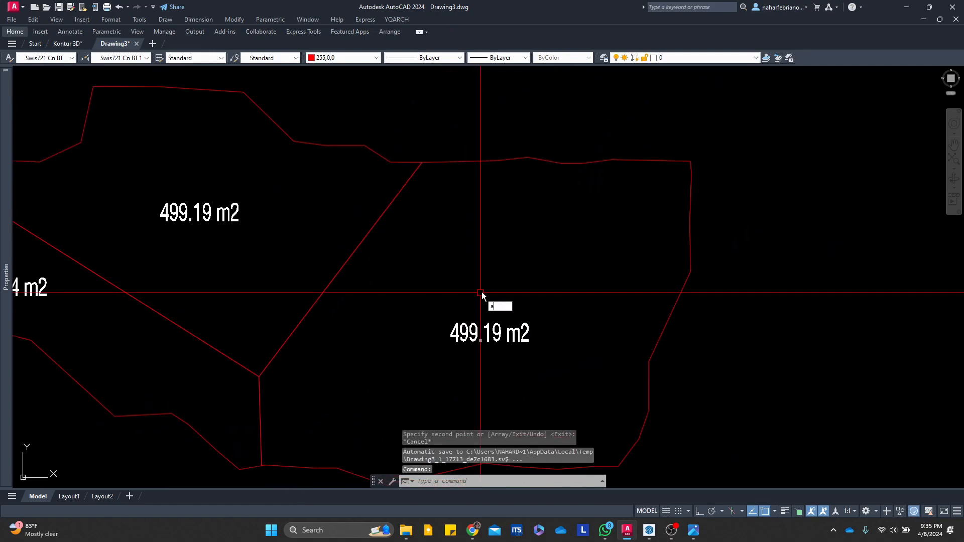
pyautogui.write('a')
pyautogui.press('Return')
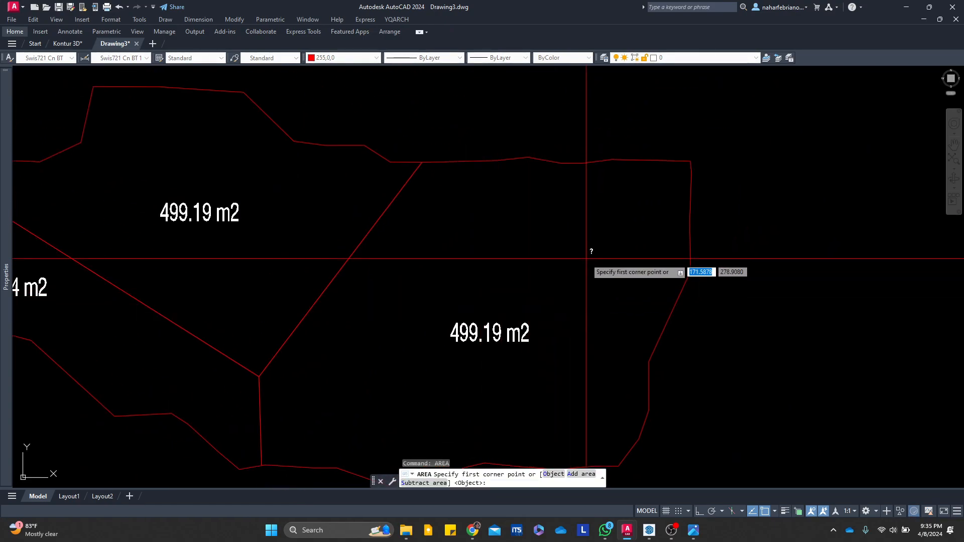
pyautogui.write('o')
pyautogui.press('Return')
pyautogui.click(616, 161)
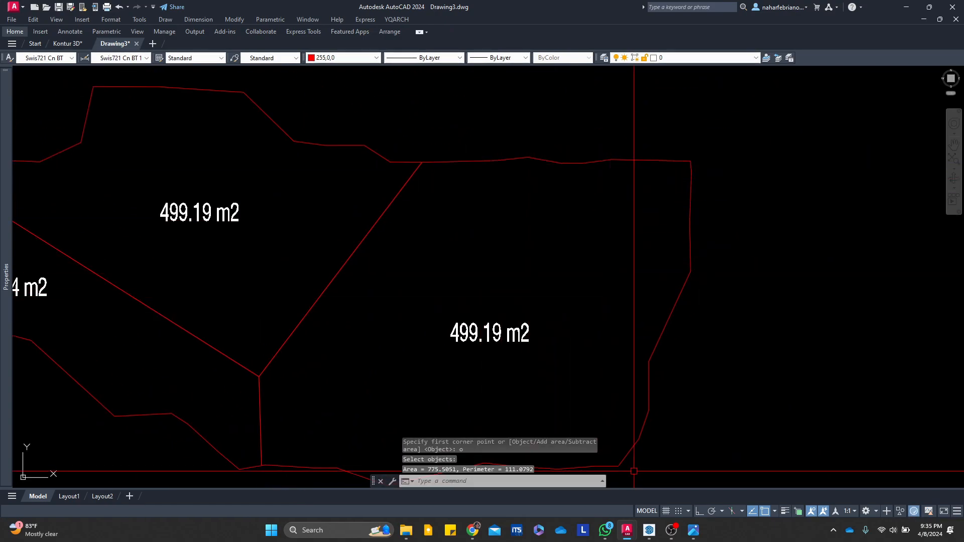
pyautogui.click(602, 482)
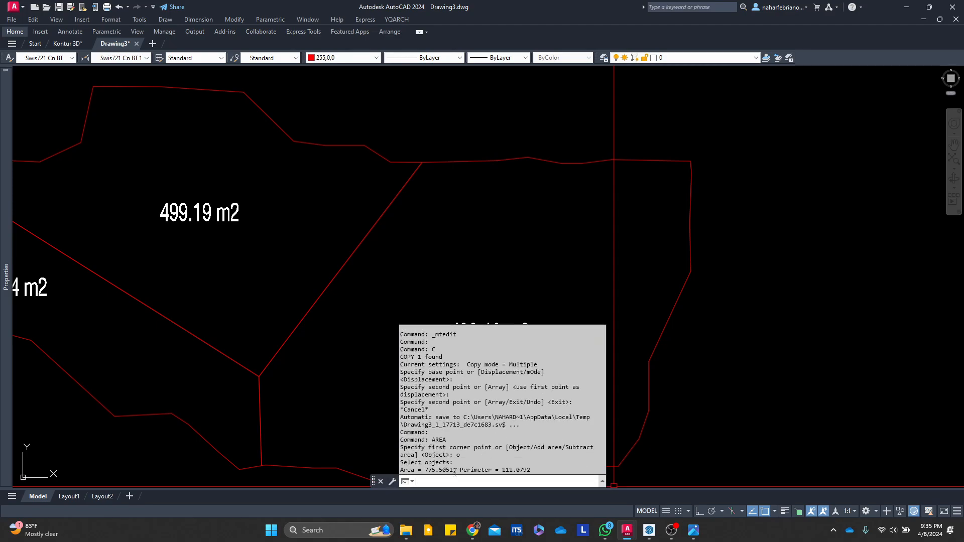
# Edit the area label in the right region to read "775.50 m2"
pyautogui.scroll(2, 489, 333)
pyautogui.click(485, 332)
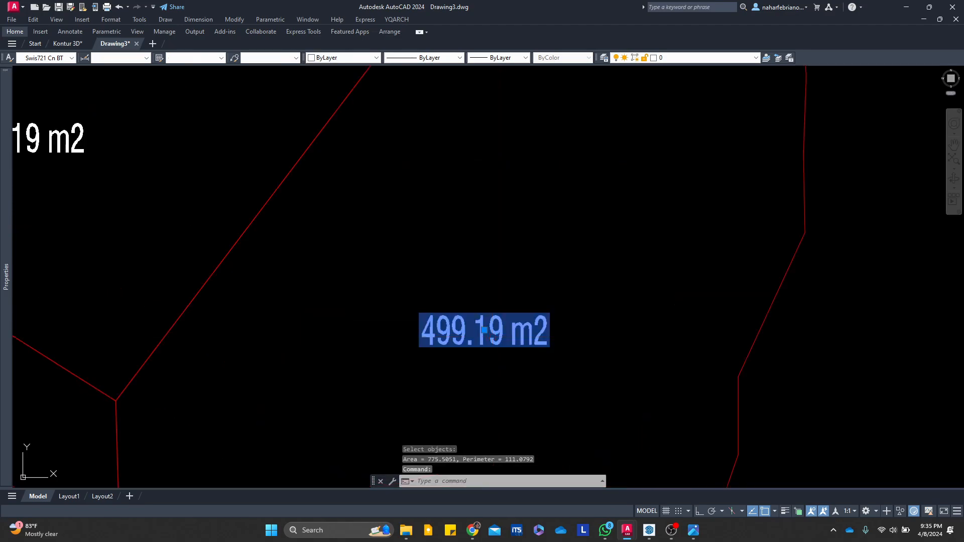
pyautogui.doubleClick(484, 330)
pyautogui.write('775.50')
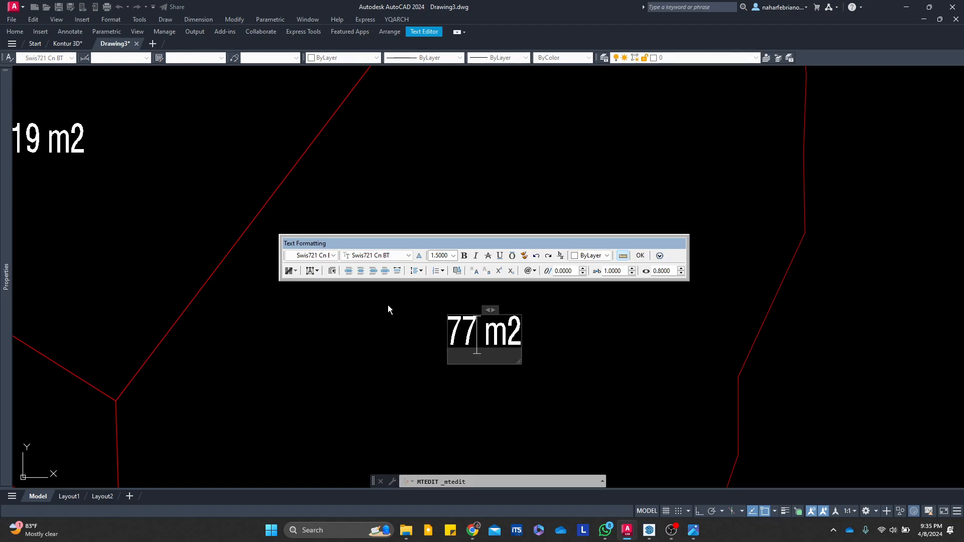
pyautogui.click(387, 305)
# Review the area labels of the three thin-outlined regions and of the whole thick-outlined area against each other
pyautogui.scroll(-6, 446, 277)
pyautogui.moveTo(447, 278); pyautogui.dragTo(577, 178, button='middle')
pyautogui.moveTo(480, 280); pyautogui.dragTo(514, 325, button='middle')
pyautogui.scroll(2, 486, 278)
pyautogui.moveTo(508, 279); pyautogui.dragTo(423, 245, button='middle')
pyautogui.moveTo(429, 286); pyautogui.dragTo(403, 318, button='middle')
pyautogui.moveTo(600, 356); pyautogui.dragTo(629, 348, button='middle')
pyautogui.moveTo(532, 409); pyautogui.dragTo(596, 282, button='middle')
pyautogui.scroll(-4, 607, 274)
pyautogui.scroll(3, 607, 275)
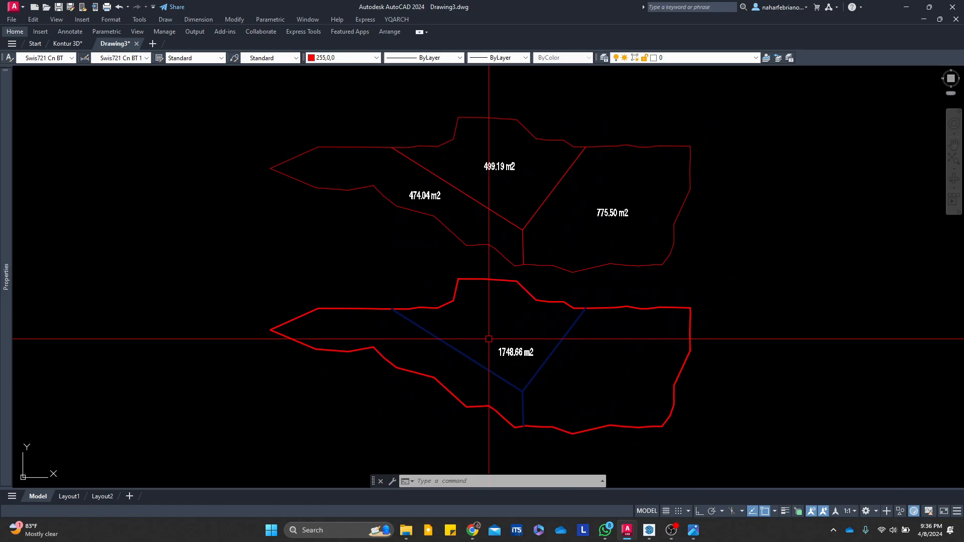
pyautogui.scroll(-4, 494, 321)
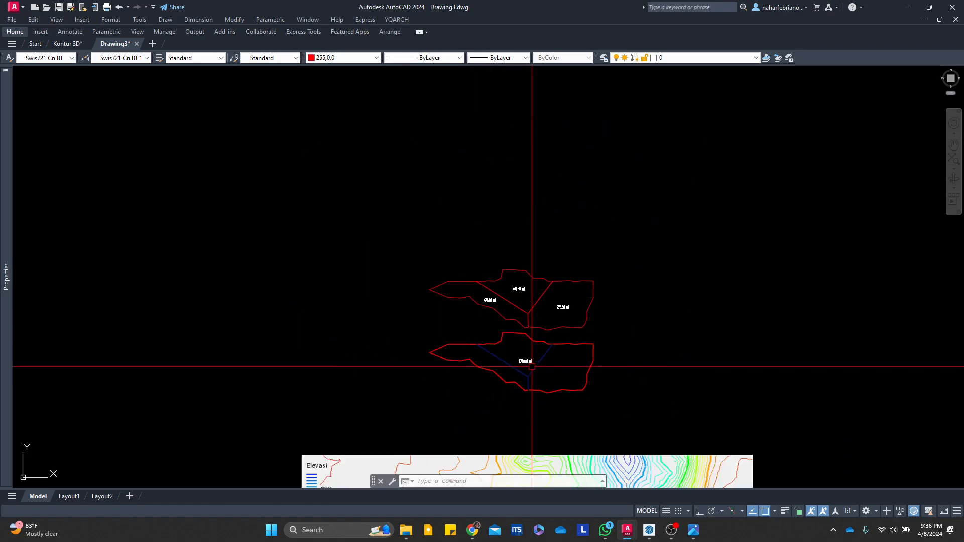